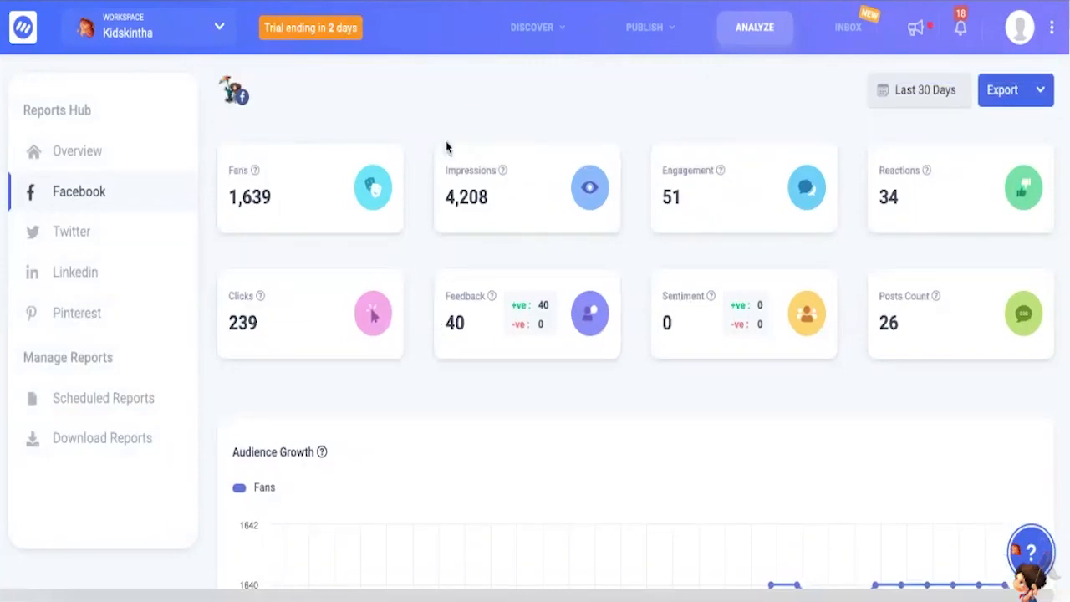
- Examine the Facebook report's metric summary, audience growth chart, publishing behaviour chart and post rate section
scroll(517, 299, "down", 1)
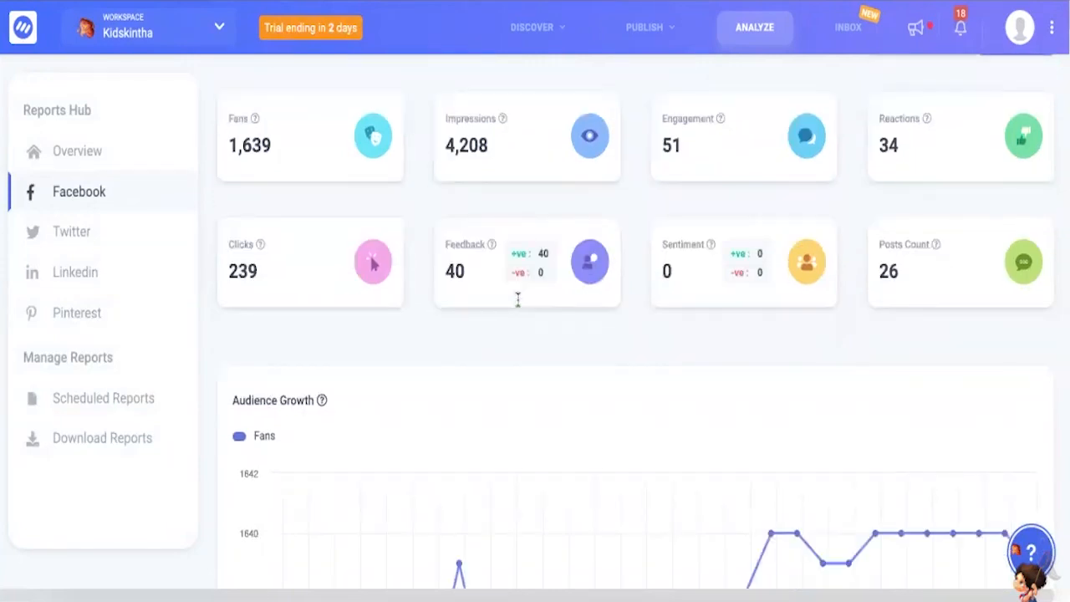
scroll(517, 301, "down", 1)
scroll(518, 306, "down", 3)
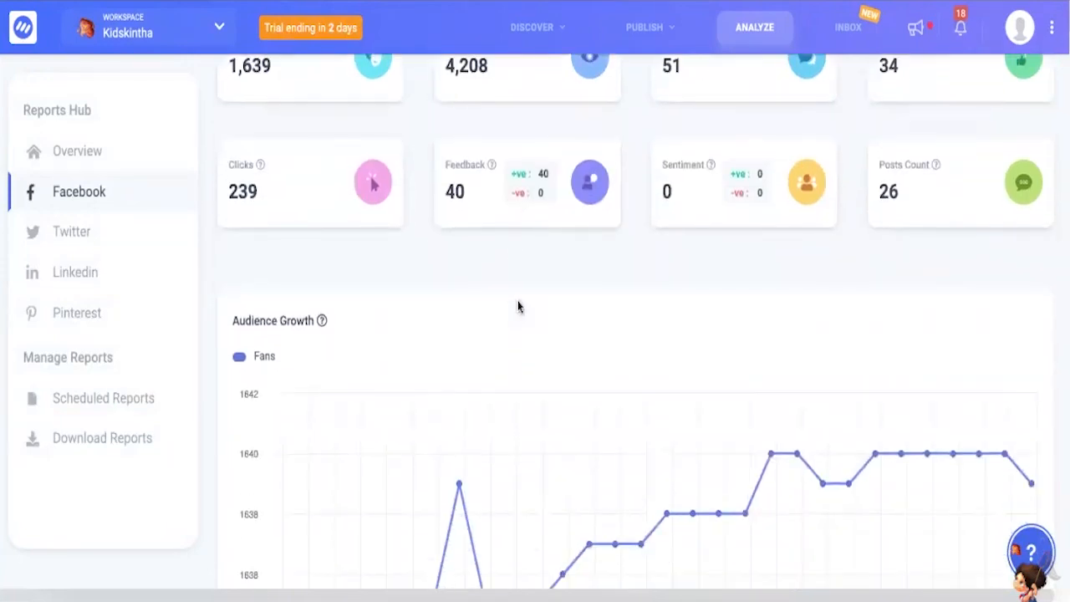
scroll(517, 301, "down", 5)
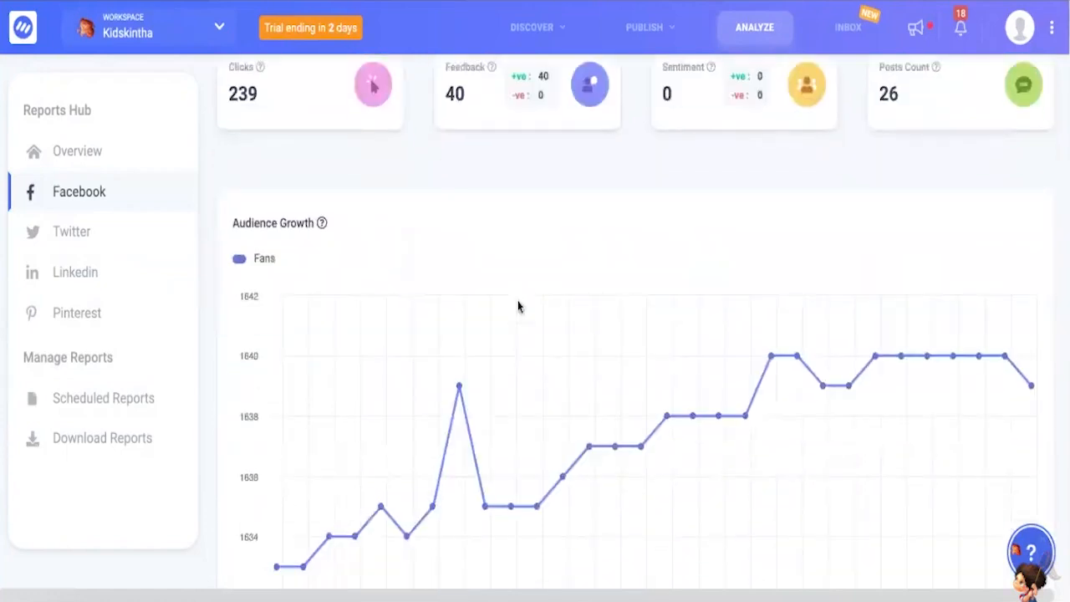
scroll(572, 300, "up", 4)
scroll(572, 300, "down", 1)
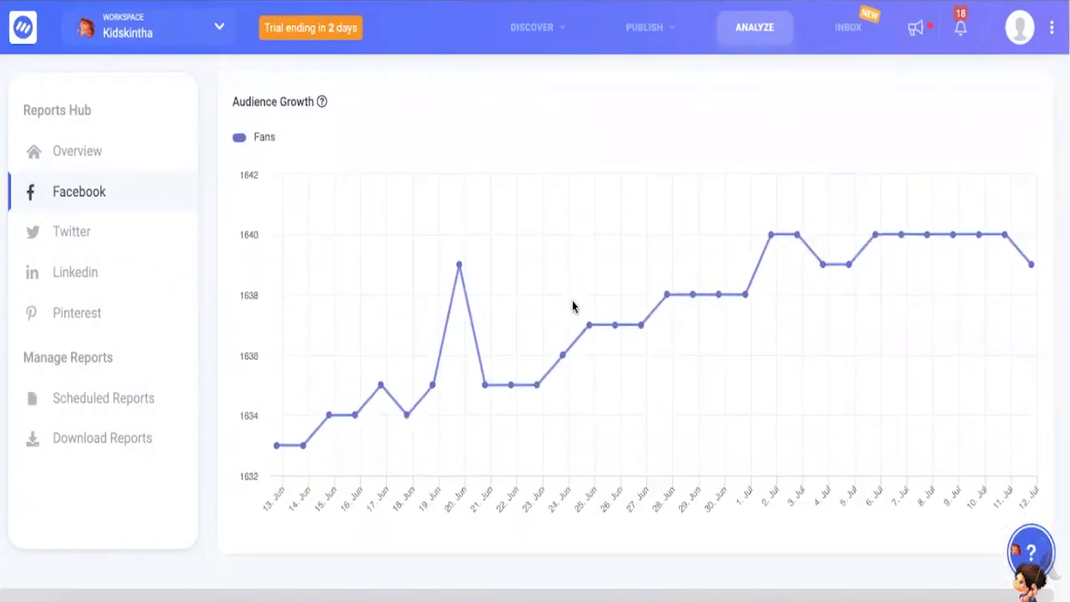
scroll(571, 306, "down", 5)
scroll(573, 306, "down", 3)
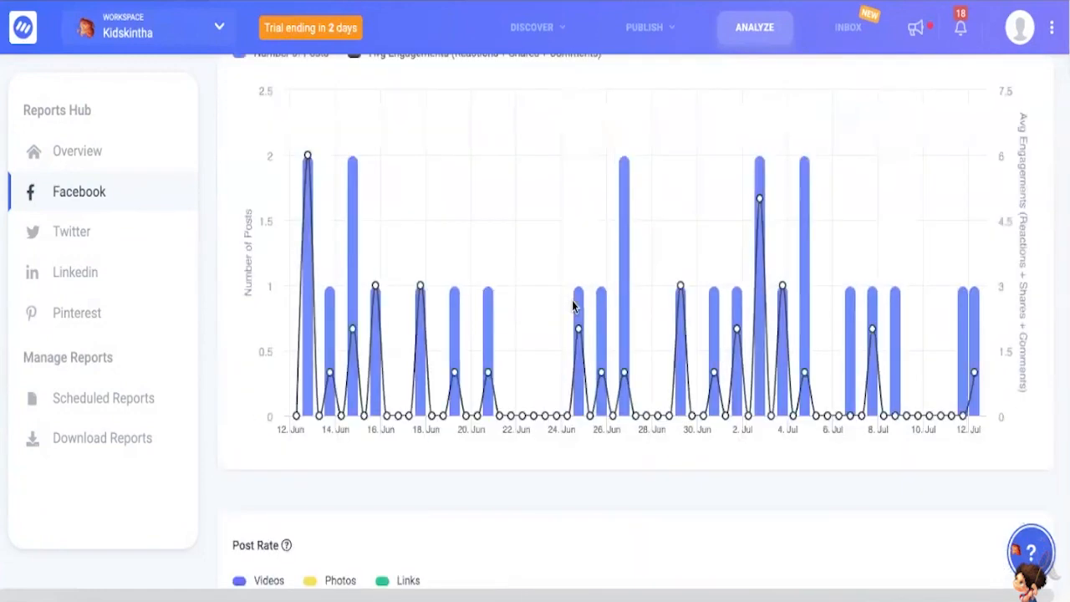
scroll(573, 306, "down", 1)
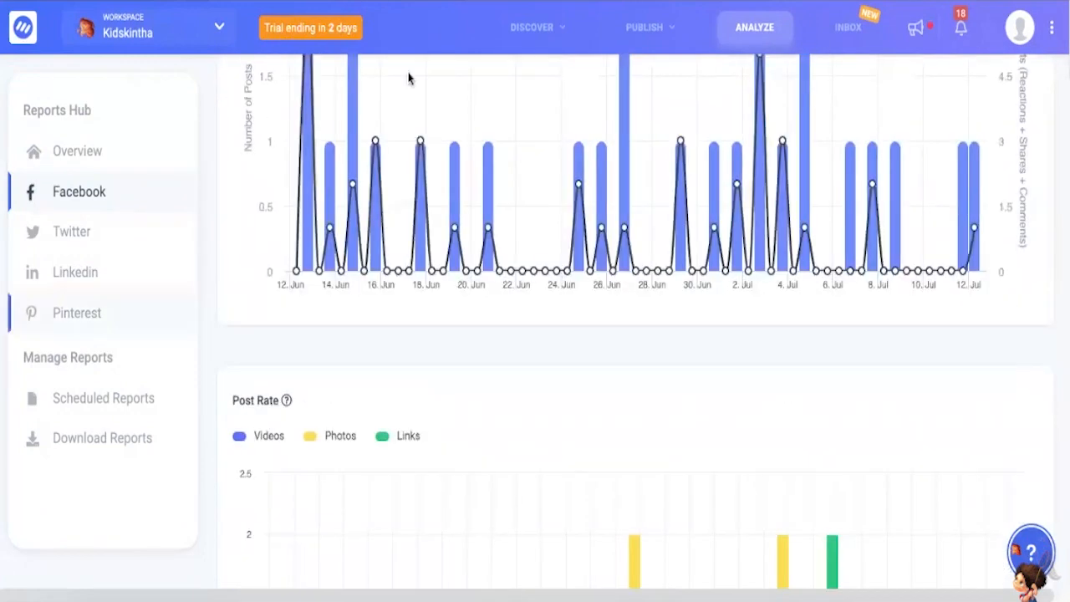
- Open the content discovery page for researching top performing content
left_click(854, 32)
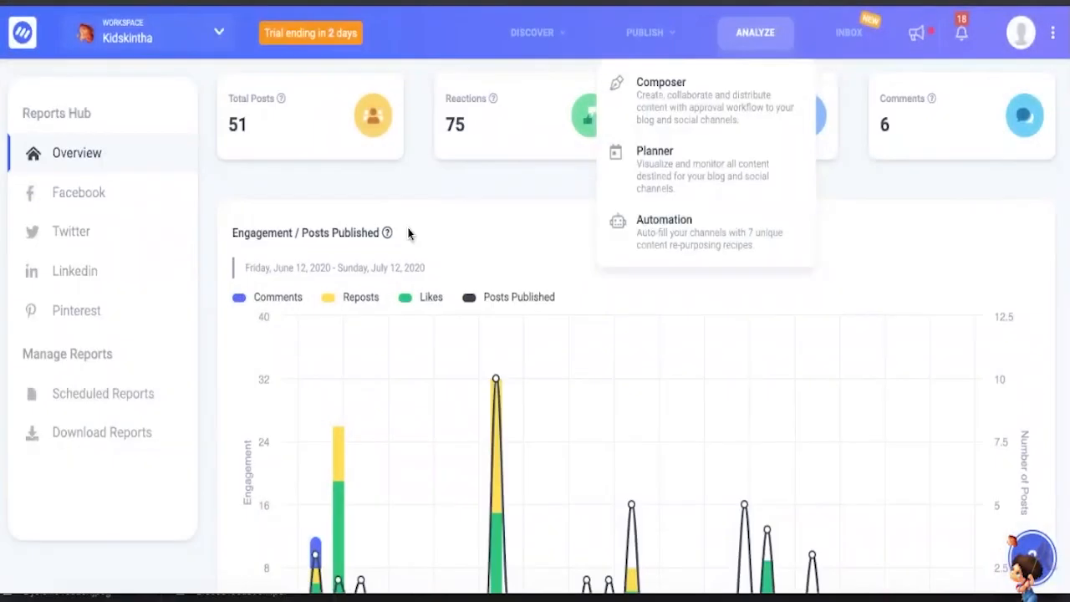
scroll(440, 249, "up", 1)
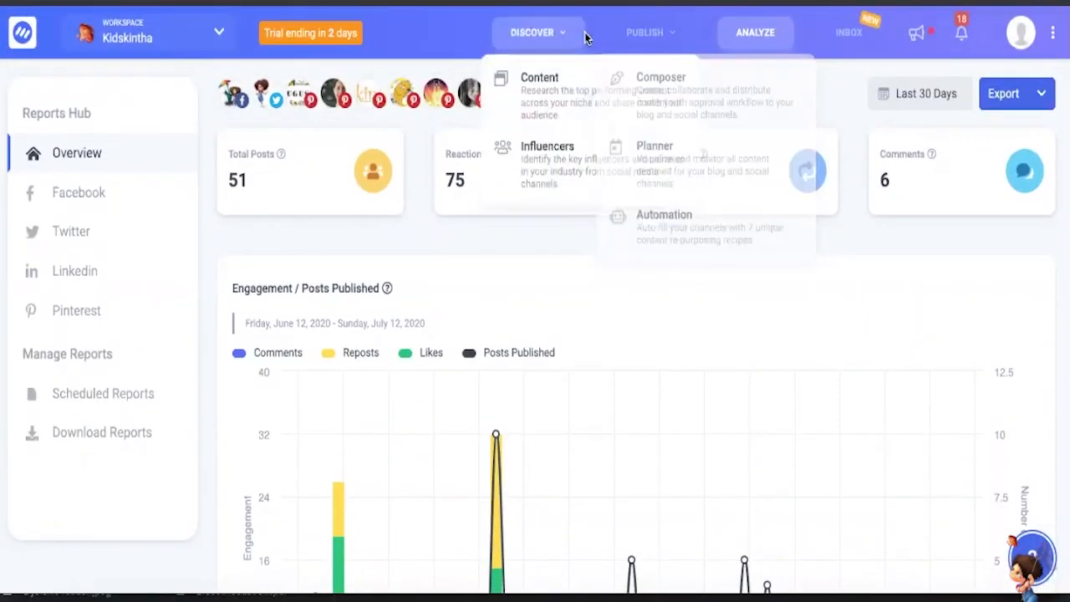
mouse_move(535, 32)
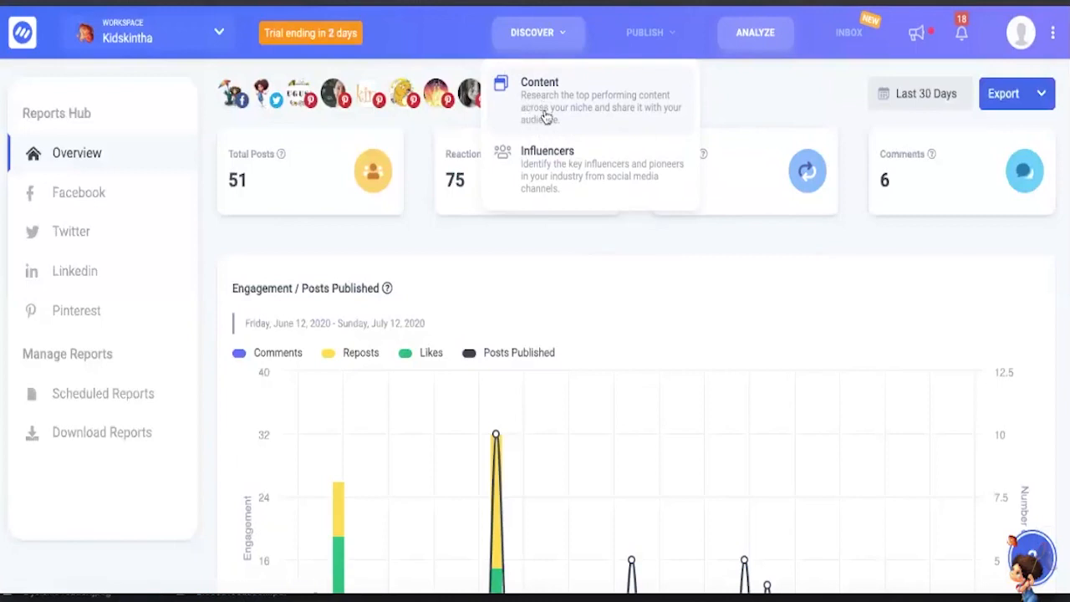
left_click(531, 117)
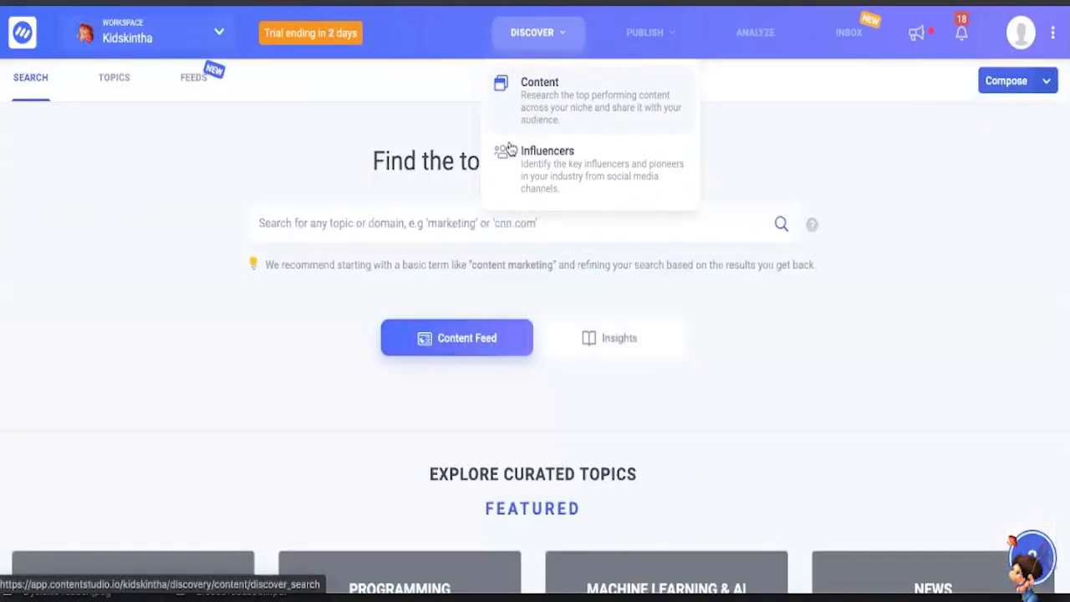
- Examine the curated topics in the Featured, News and Arts & Entertainment sections and which ones are followed
left_click(432, 229)
scroll(310, 286, "down", 1)
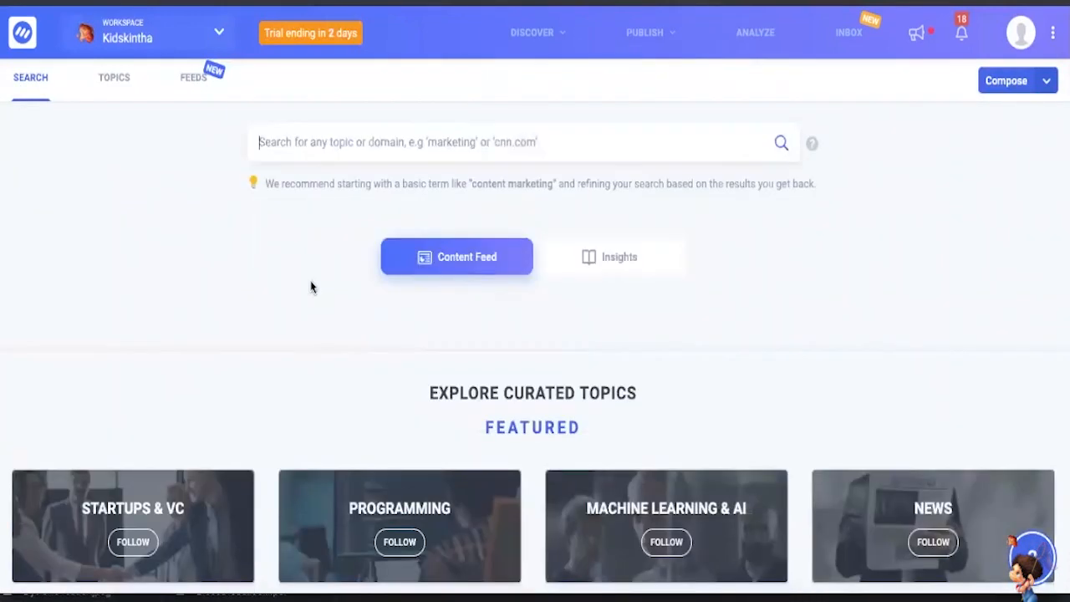
scroll(310, 287, "up", 1)
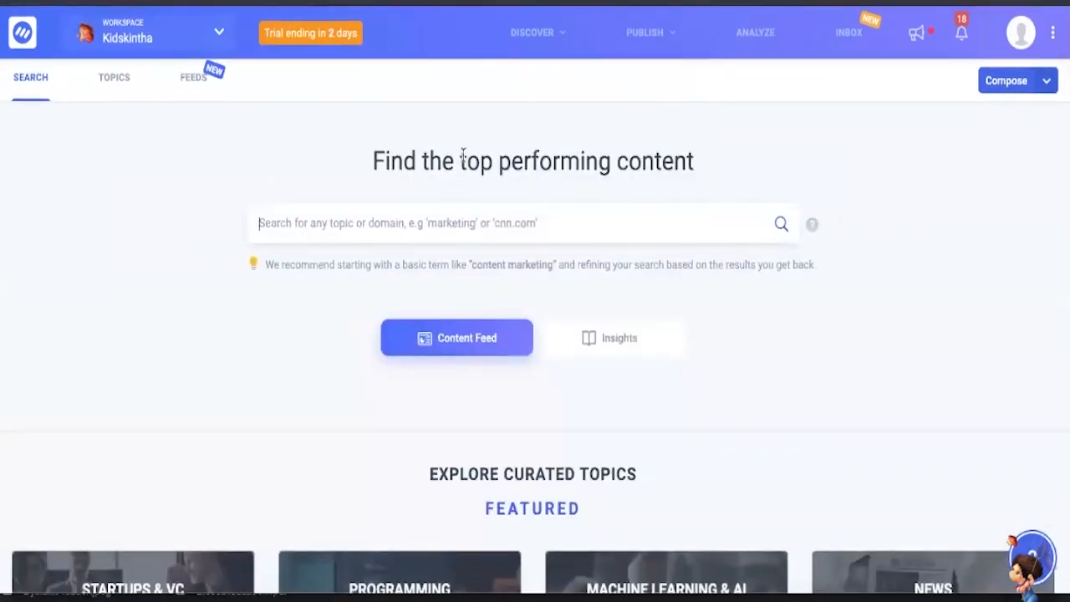
scroll(463, 157, "down", 1)
scroll(462, 156, "up", 1)
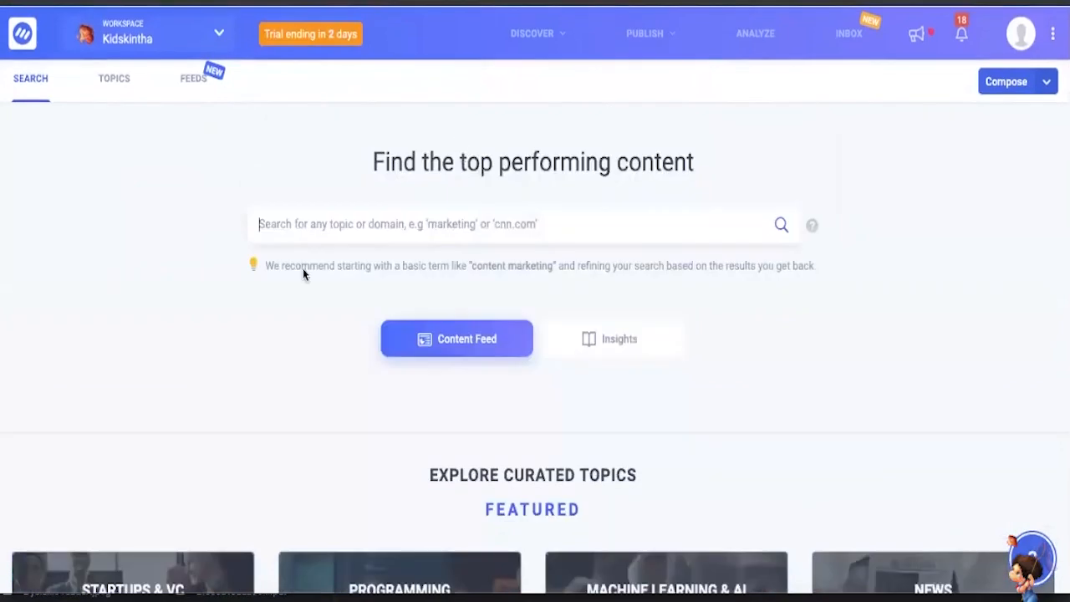
scroll(365, 282, "down", 2)
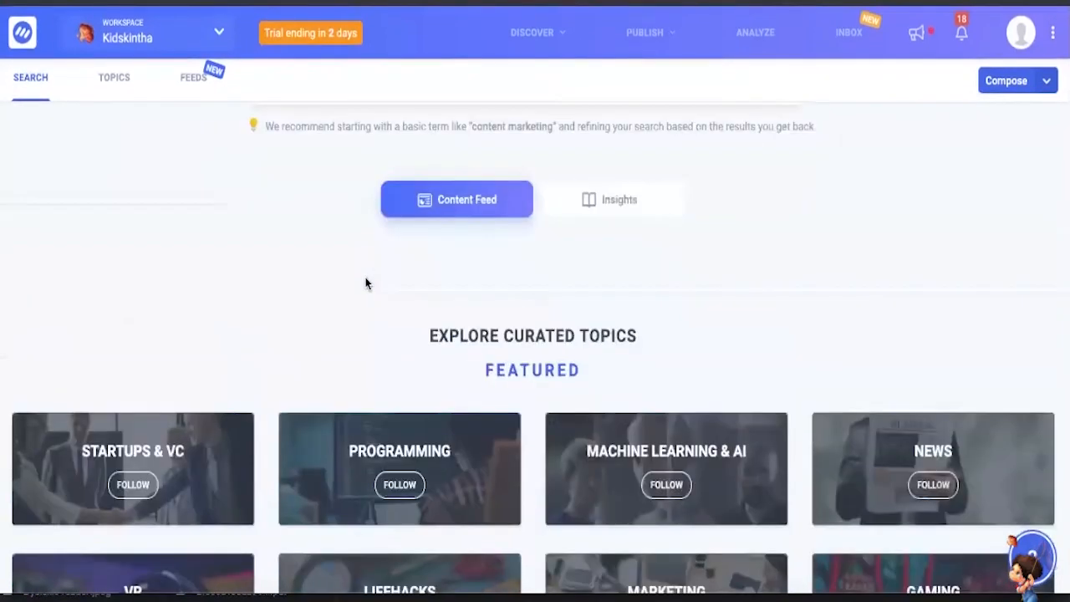
scroll(366, 284, "down", 1)
scroll(365, 284, "down", 2)
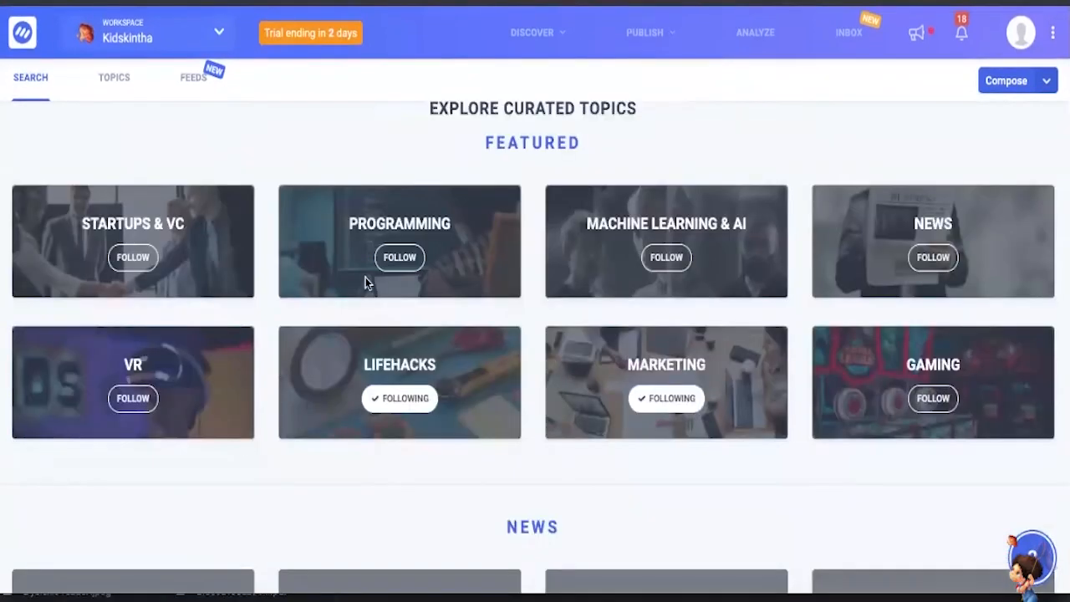
scroll(439, 418, "down", 1)
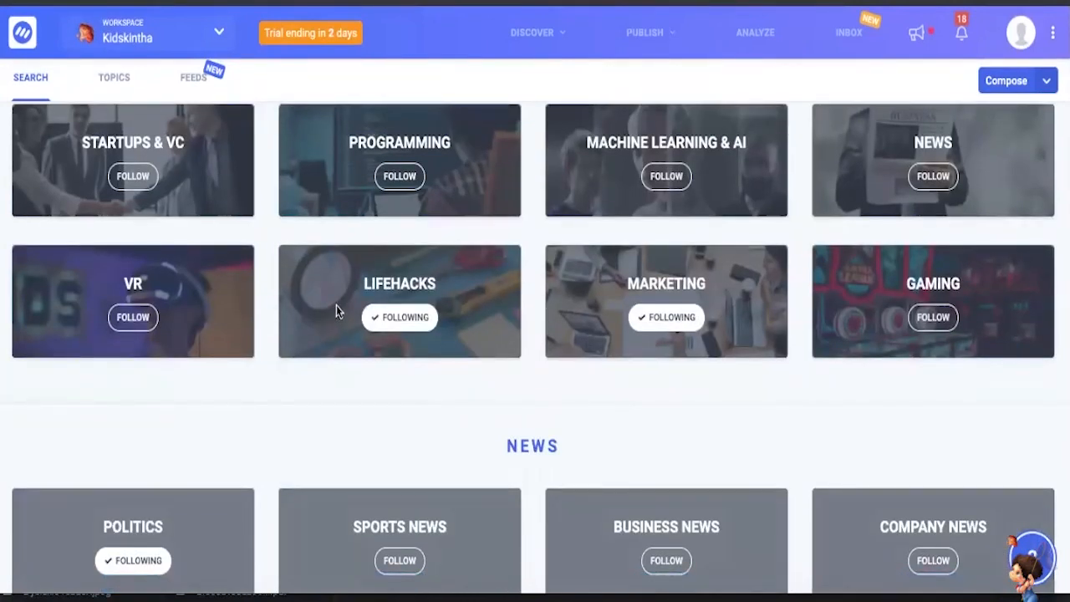
scroll(444, 276, "up", 1)
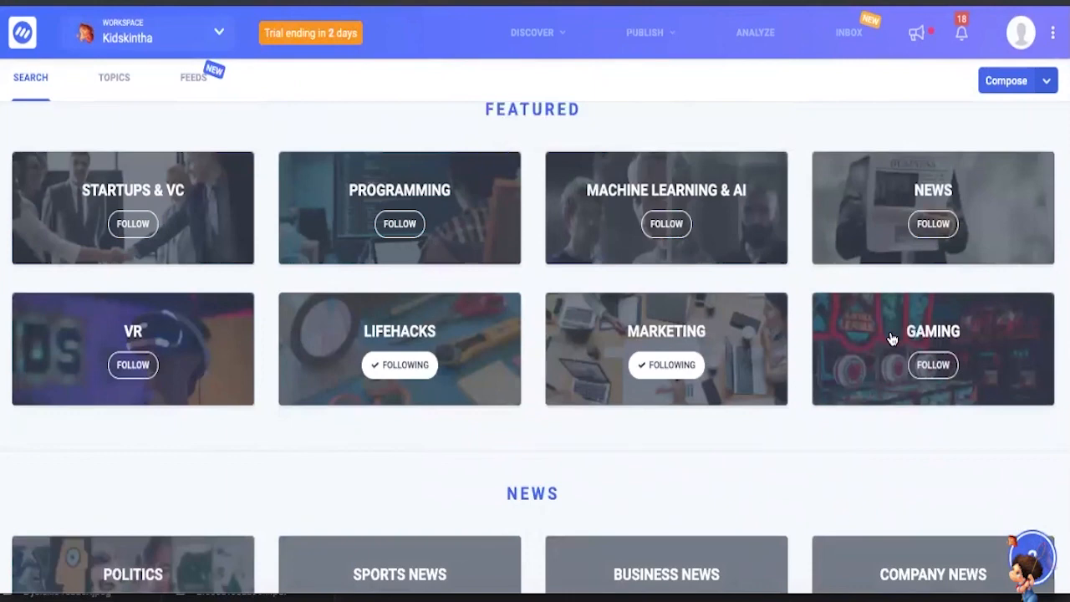
scroll(795, 439, "down", 2)
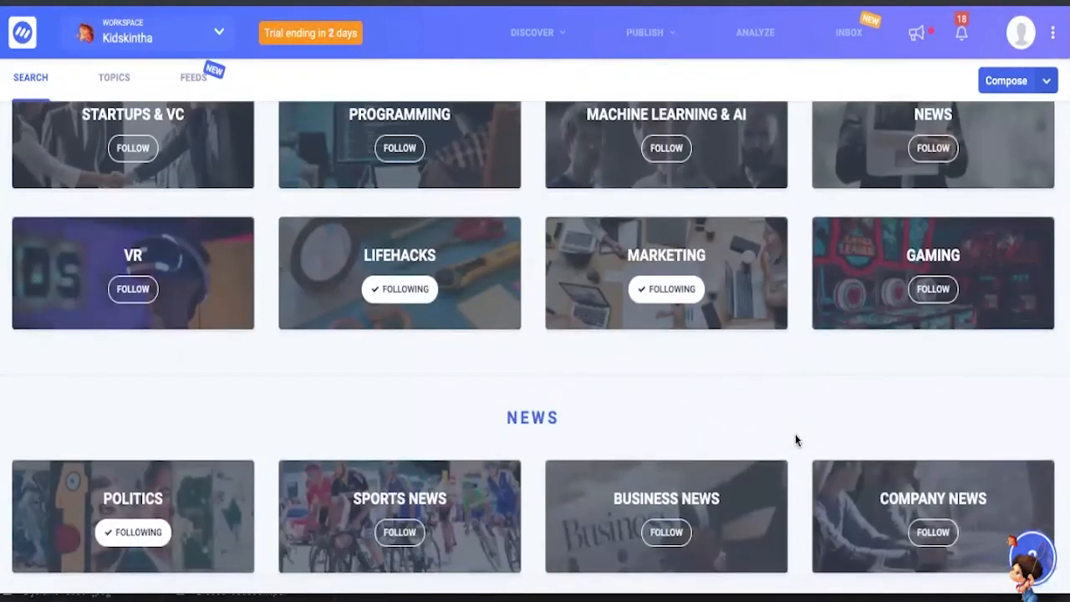
scroll(795, 436, "down", 4)
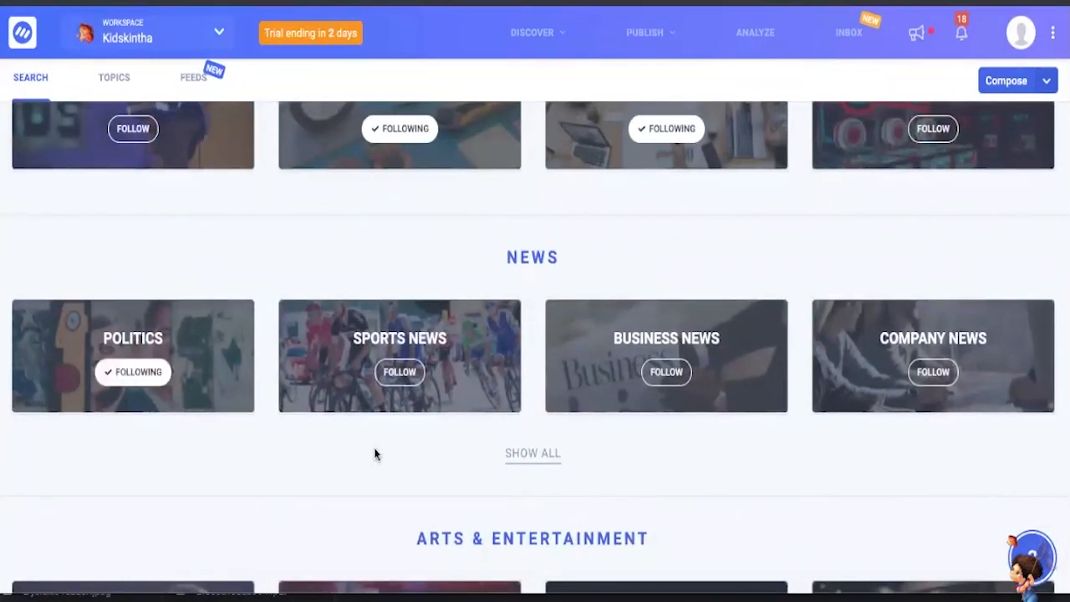
scroll(375, 454, "down", 1)
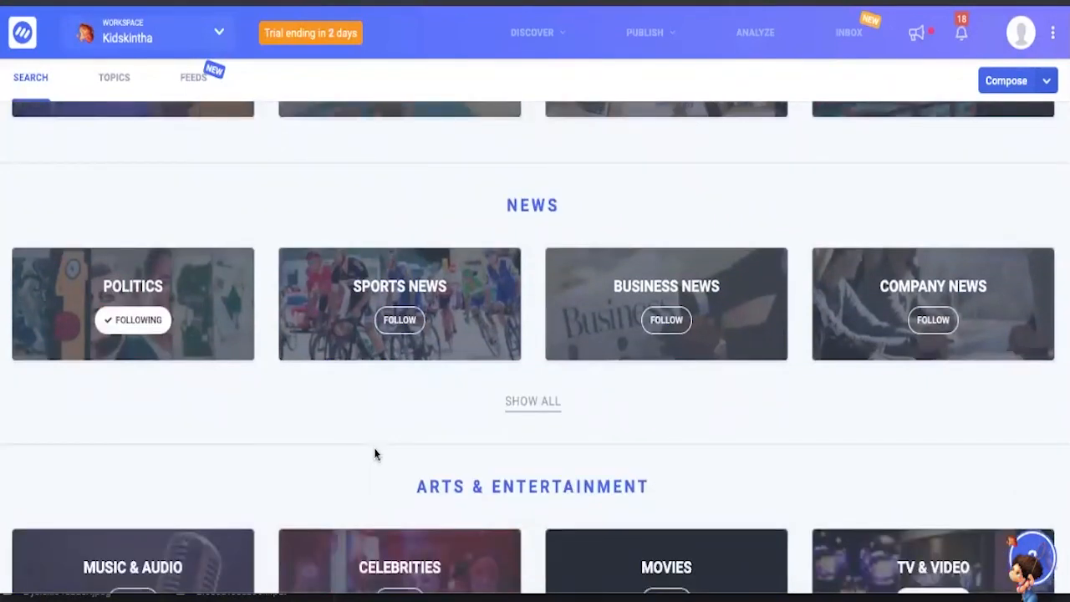
scroll(374, 453, "down", 4)
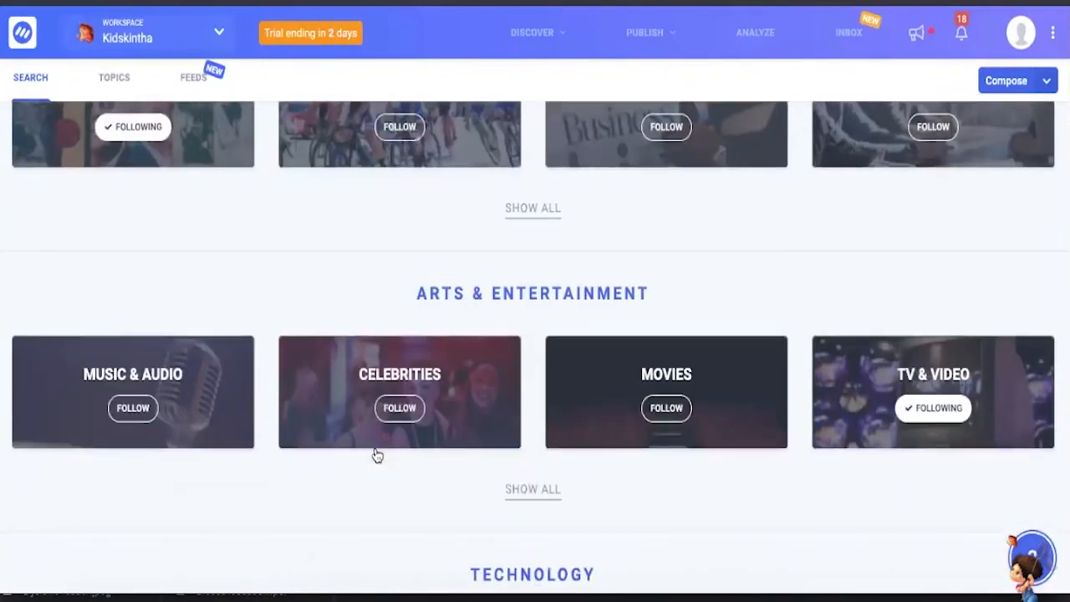
scroll(511, 346, "up", 2)
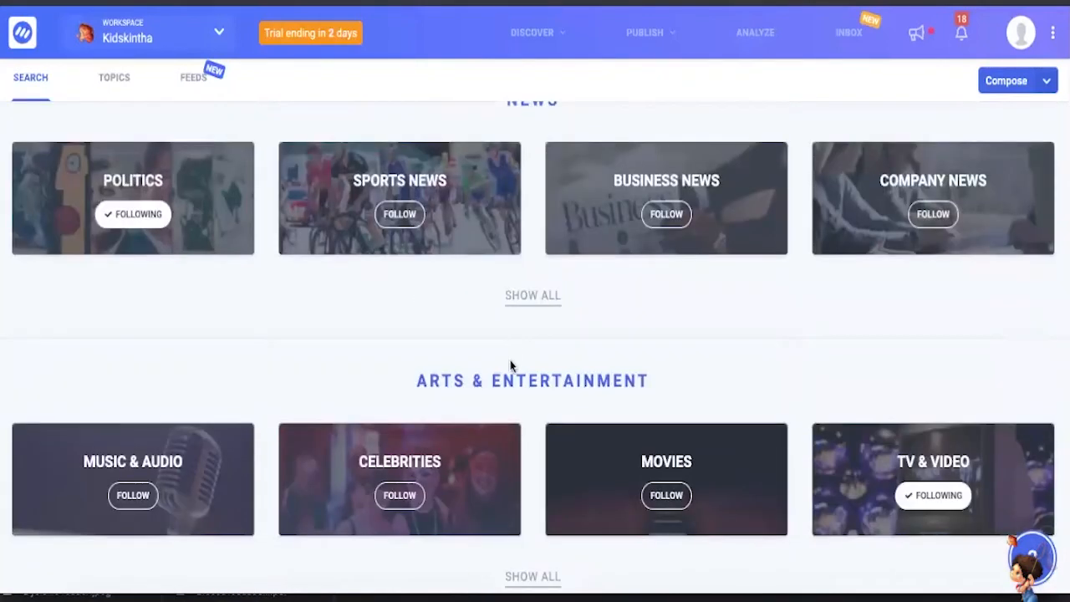
scroll(509, 365, "down", 2)
scroll(509, 366, "down", 2)
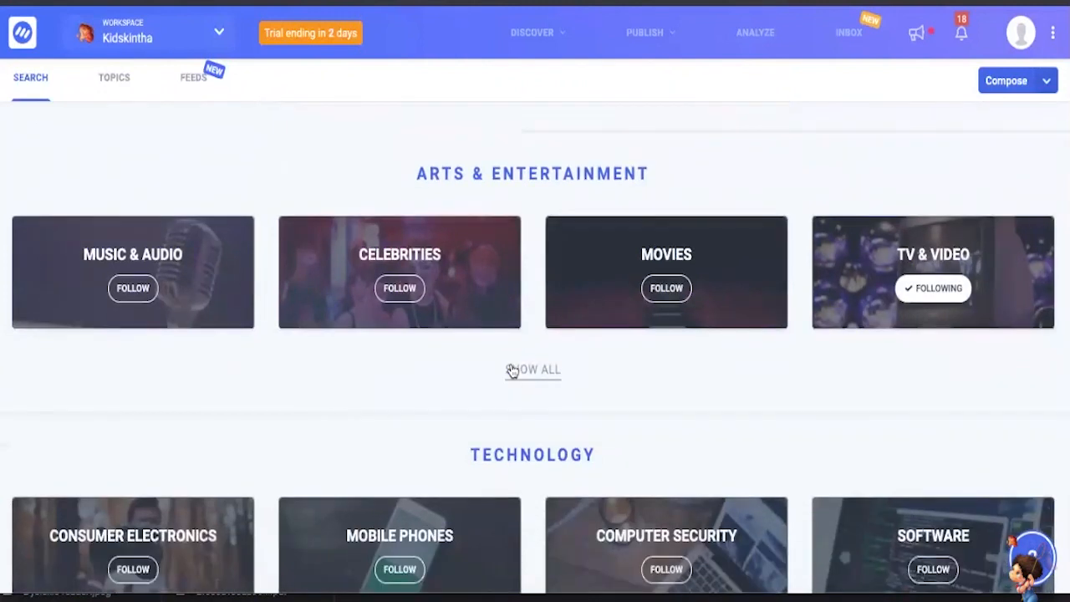
left_click(383, 296)
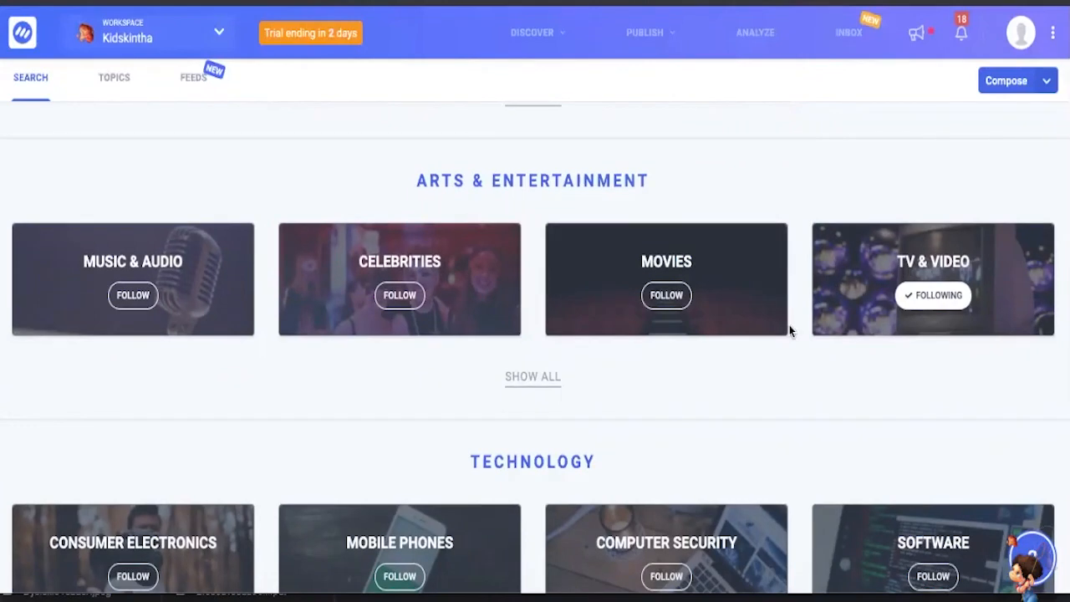
- Look through the remaining curated topic categories, from Technology and Beauty & Fitness to Food & Drink
scroll(788, 329, "down", 5)
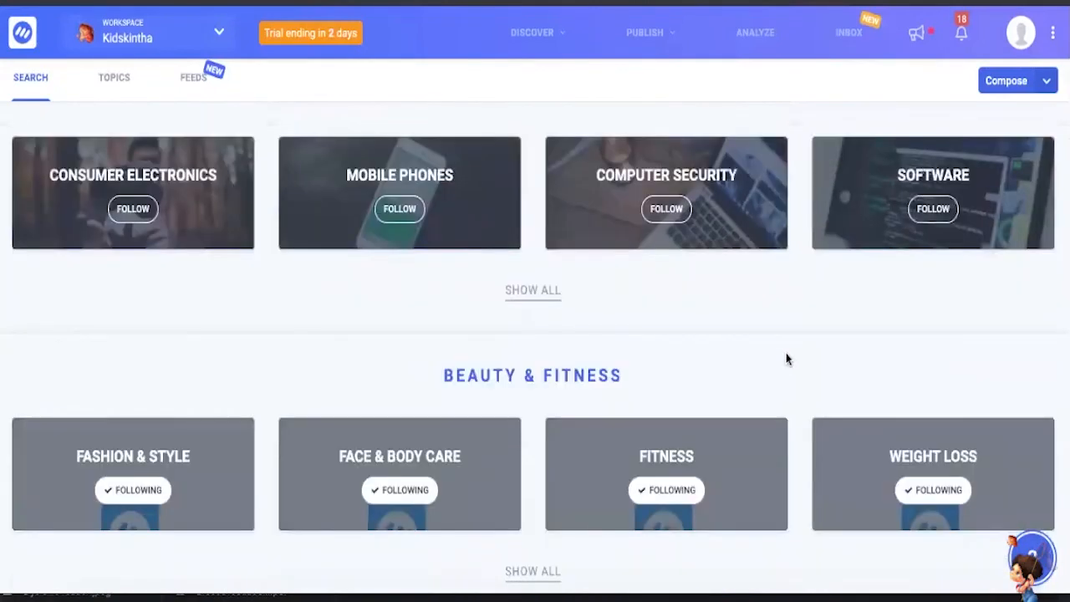
scroll(786, 360, "down", 3)
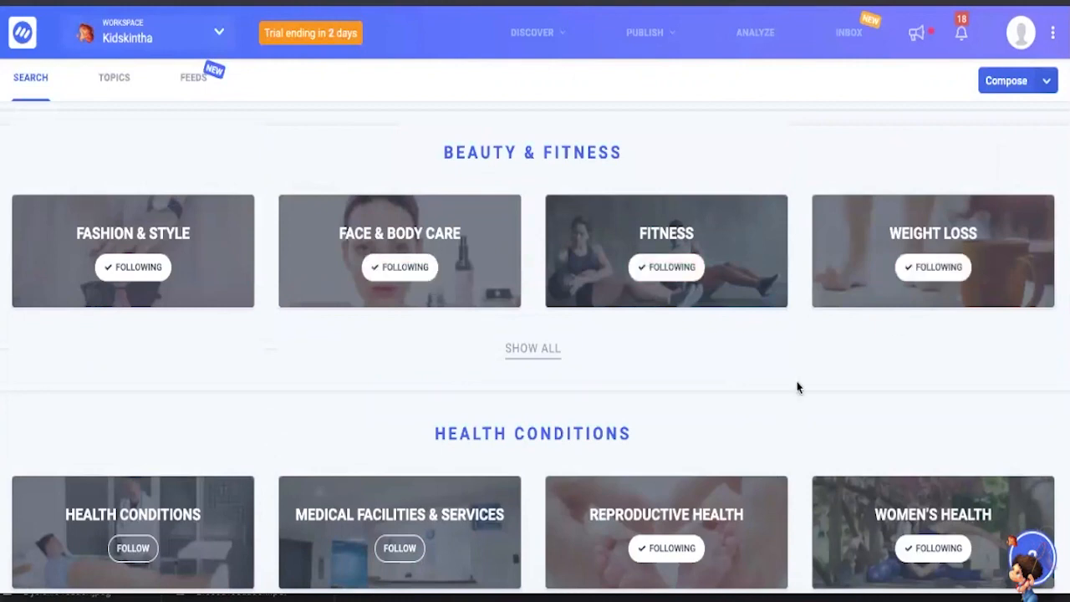
scroll(797, 385, "down", 6)
scroll(771, 425, "down", 6)
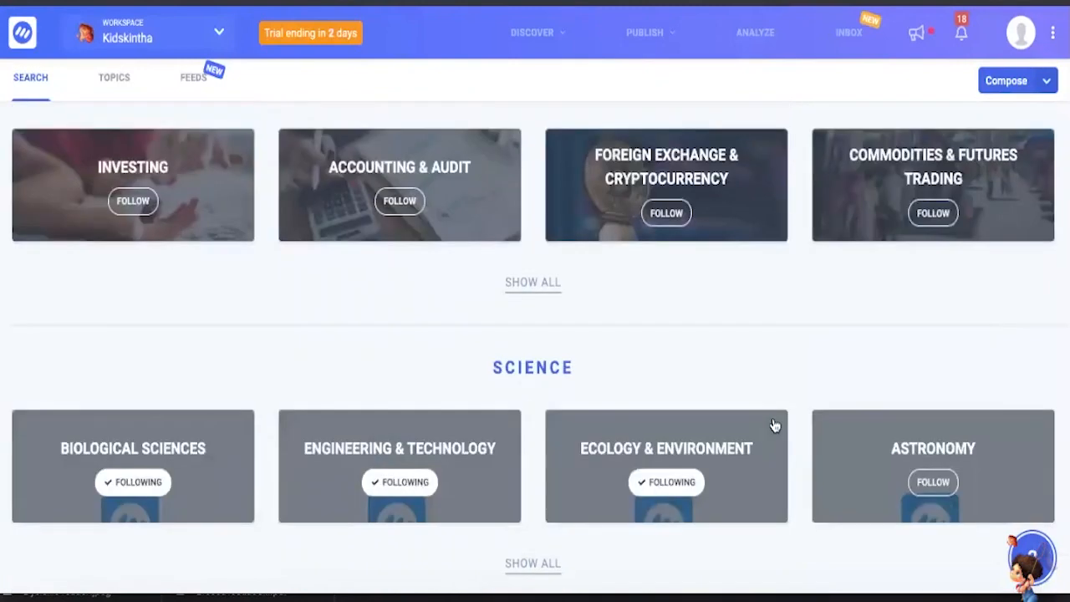
scroll(775, 425, "down", 10)
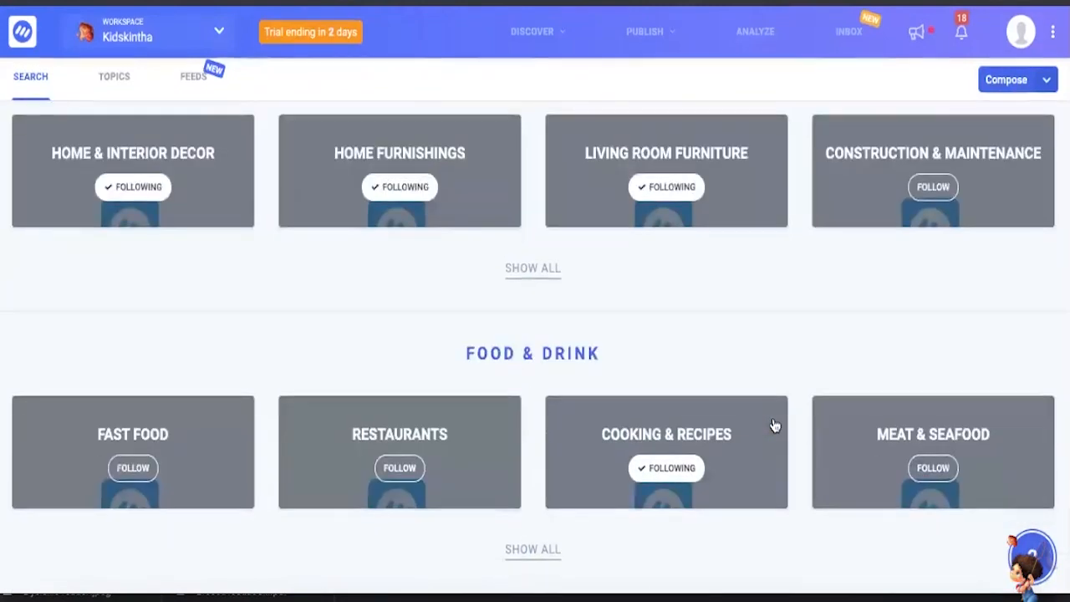
scroll(775, 425, "up", 4)
scroll(775, 425, "down", 4)
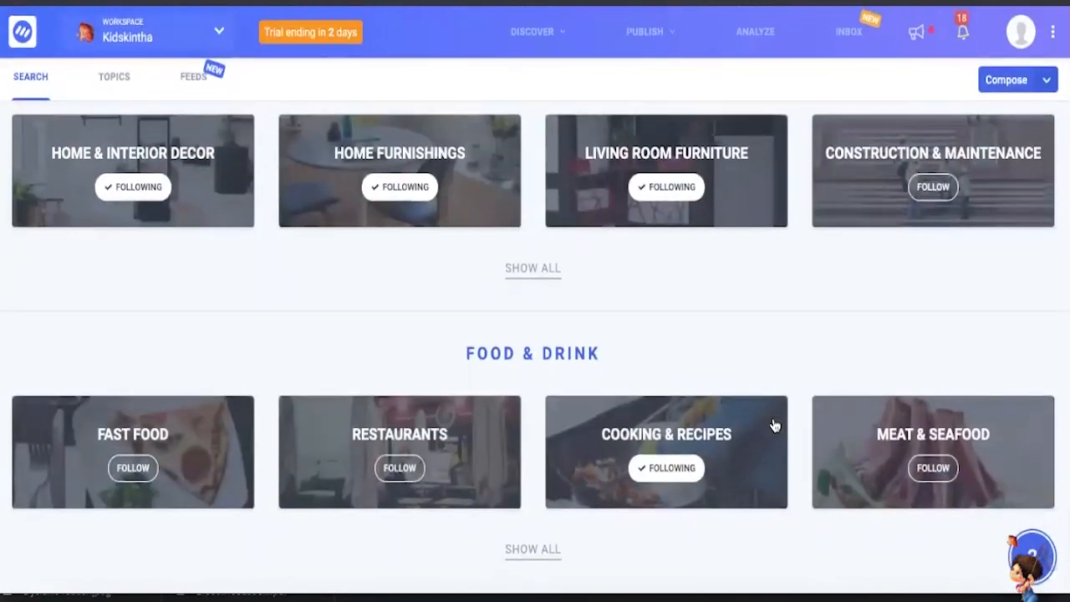
scroll(775, 426, "up", 2)
scroll(775, 425, "up", 20)
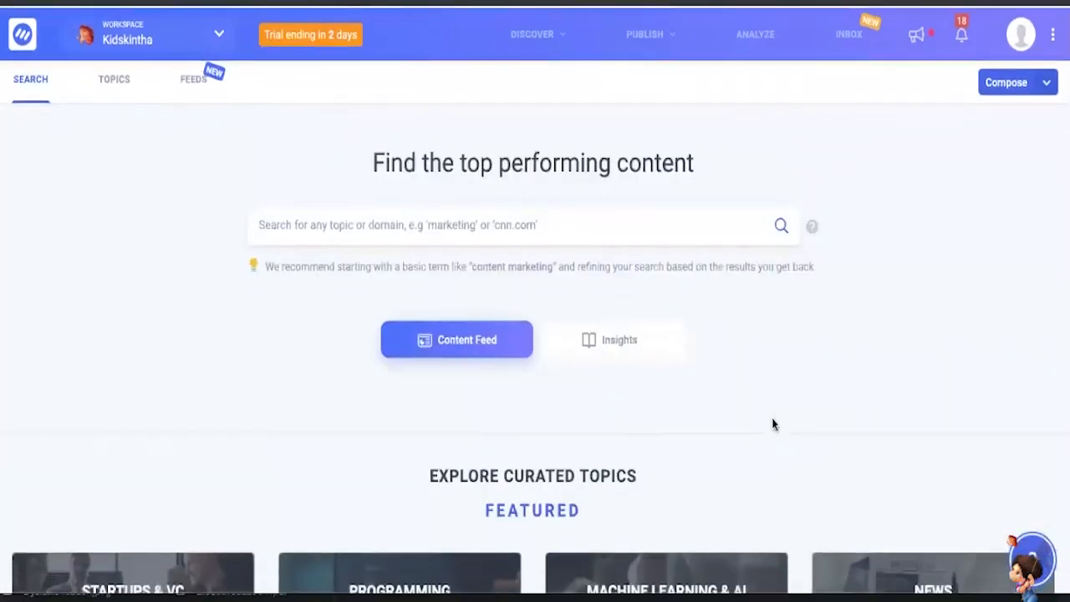
- Search the top performing content for "parenting ideas"
left_click(563, 227)
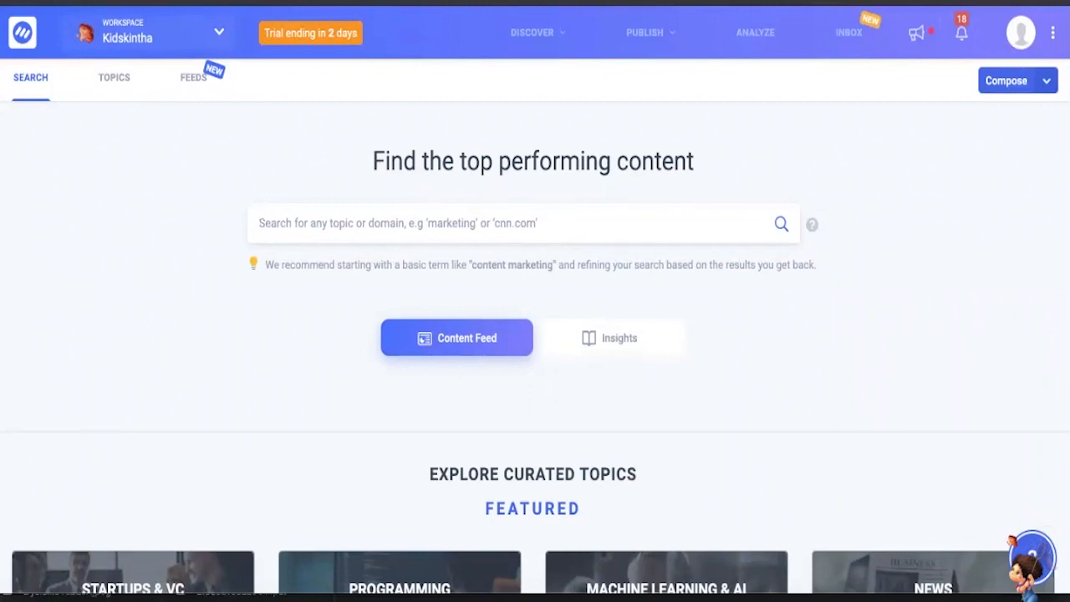
type("parenting")
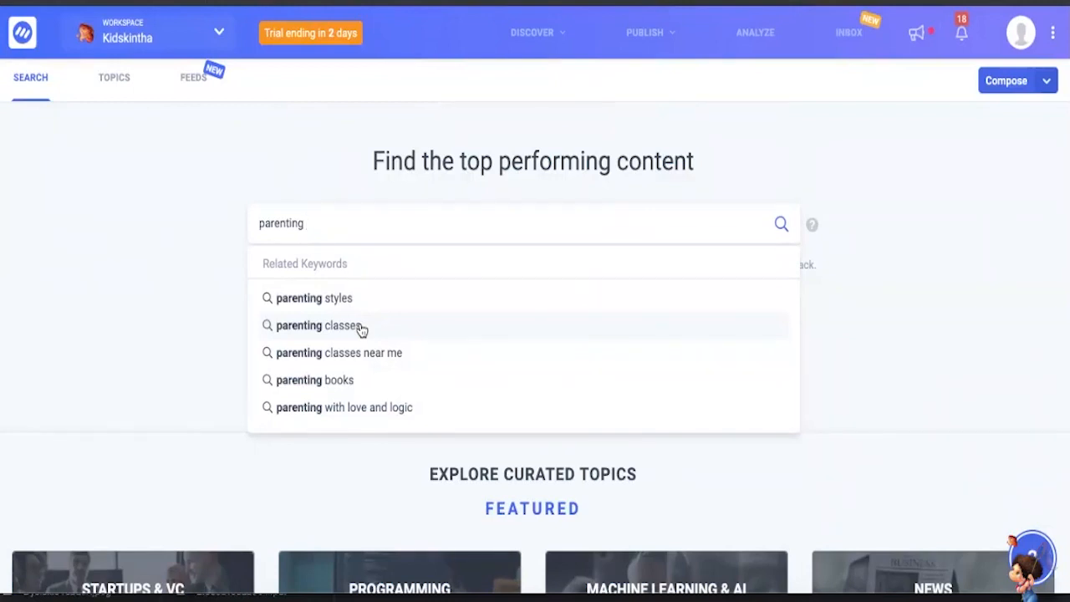
type("ideas")
key("Return")
- Replace the current search query with "online classes" and search the top performing content
right_click(245, 223)
left_click(245, 222)
left_click(332, 226)
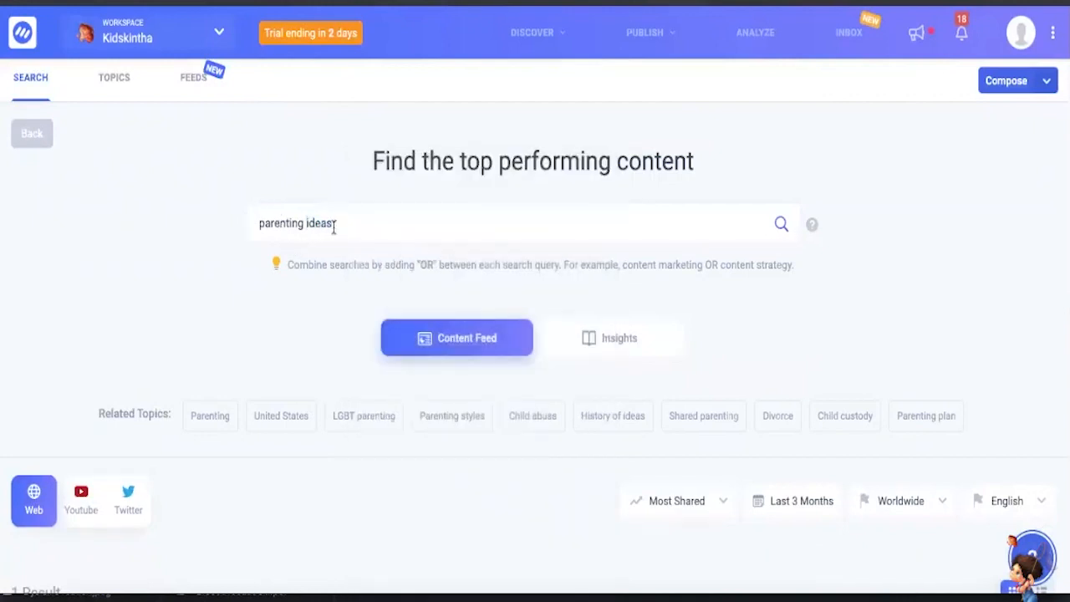
left_click_drag(318, 231, 246, 215)
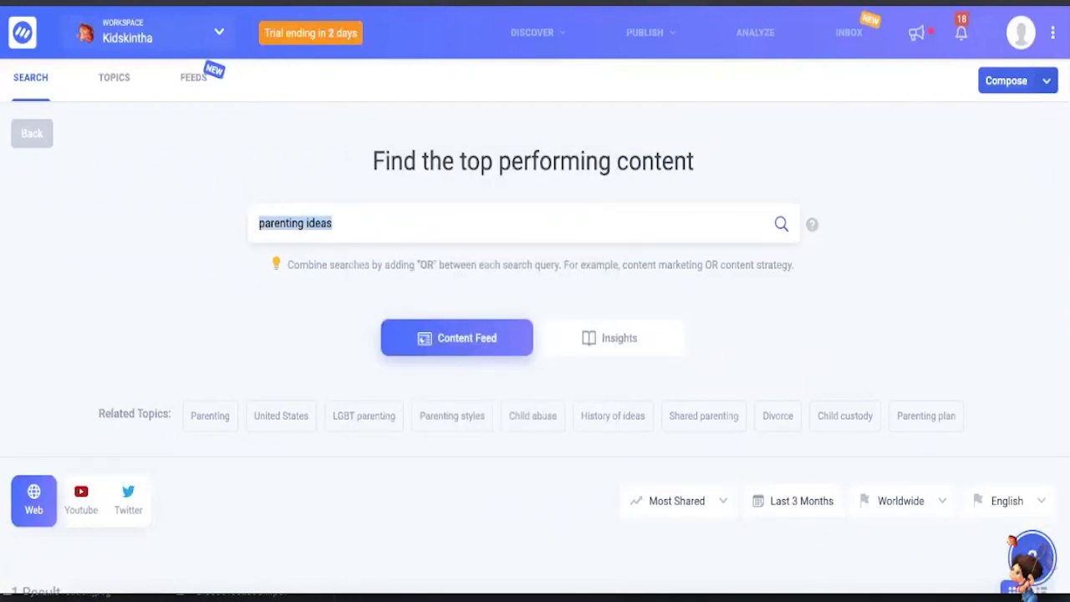
type("pa")
key("BackSpace")
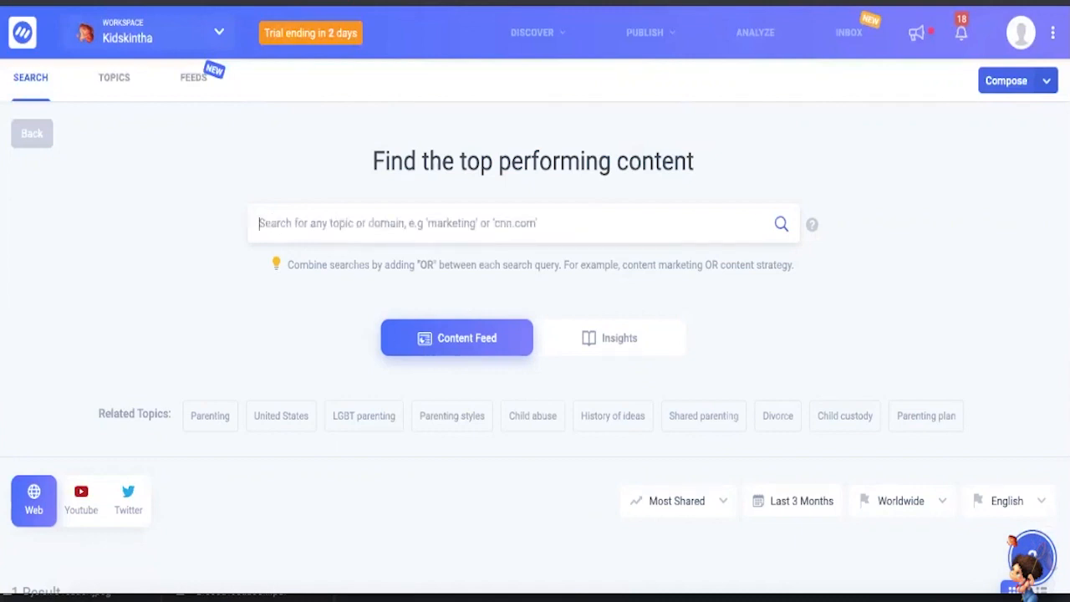
type("online cla")
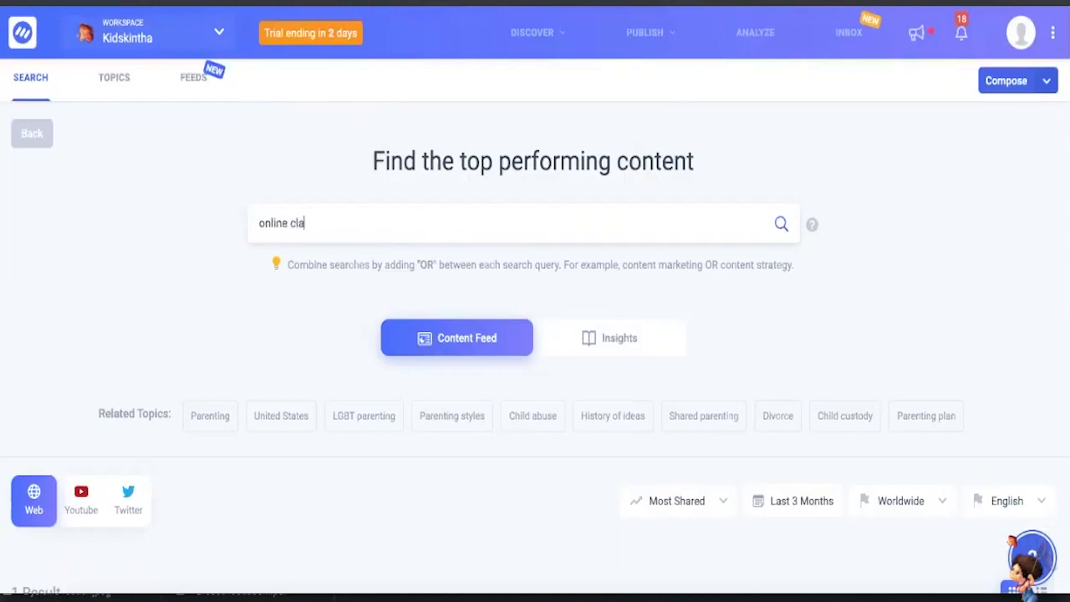
type("sses")
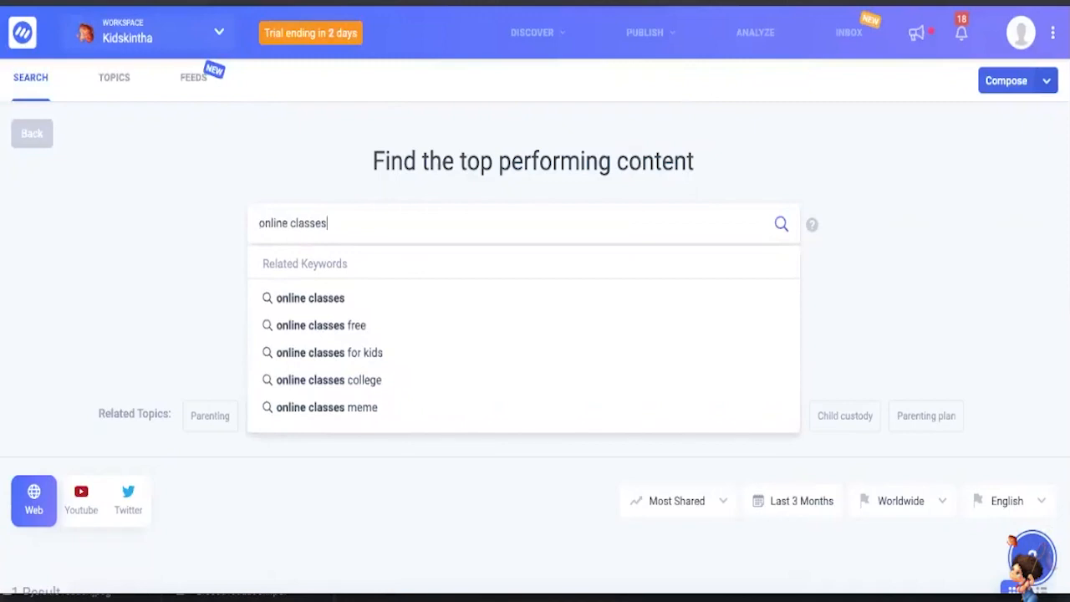
key("Return")
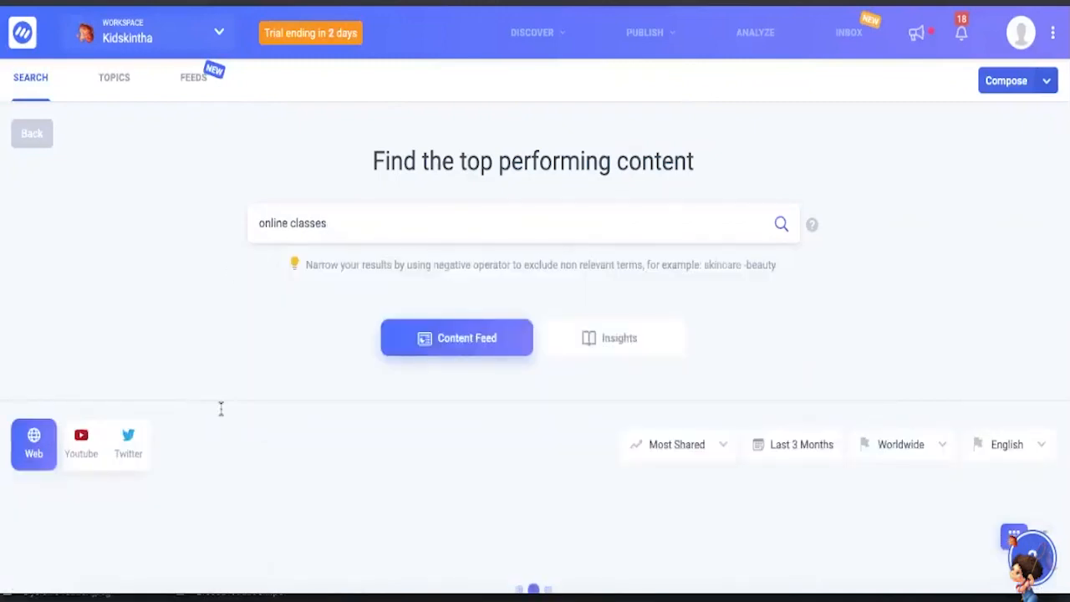
- Look through the web results for online classes, including each article's engagement, trending score and sentiment
scroll(260, 311, "down", 3)
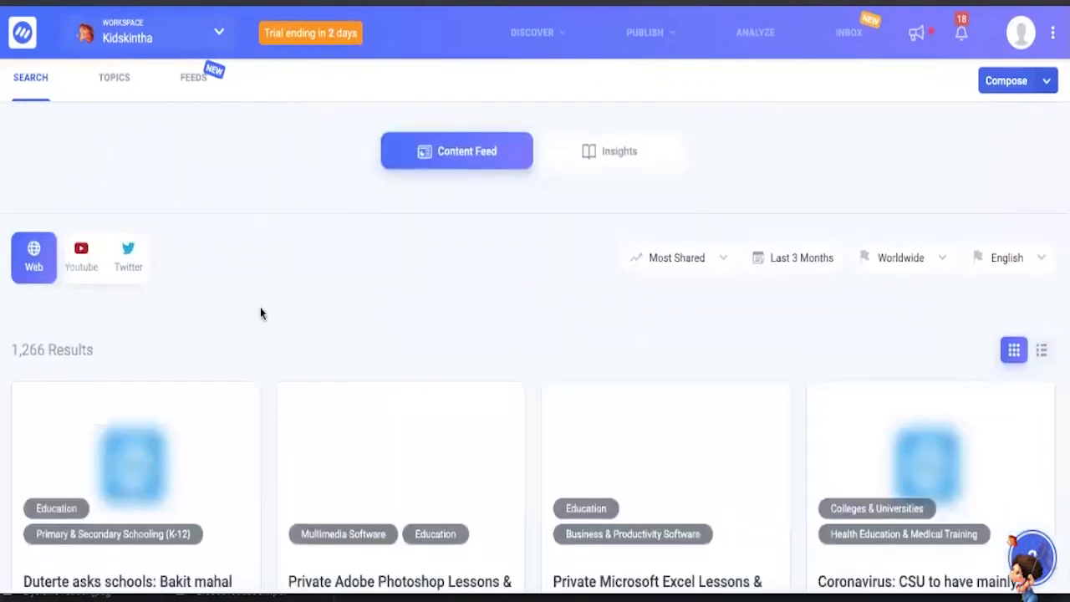
scroll(260, 316, "down", 1)
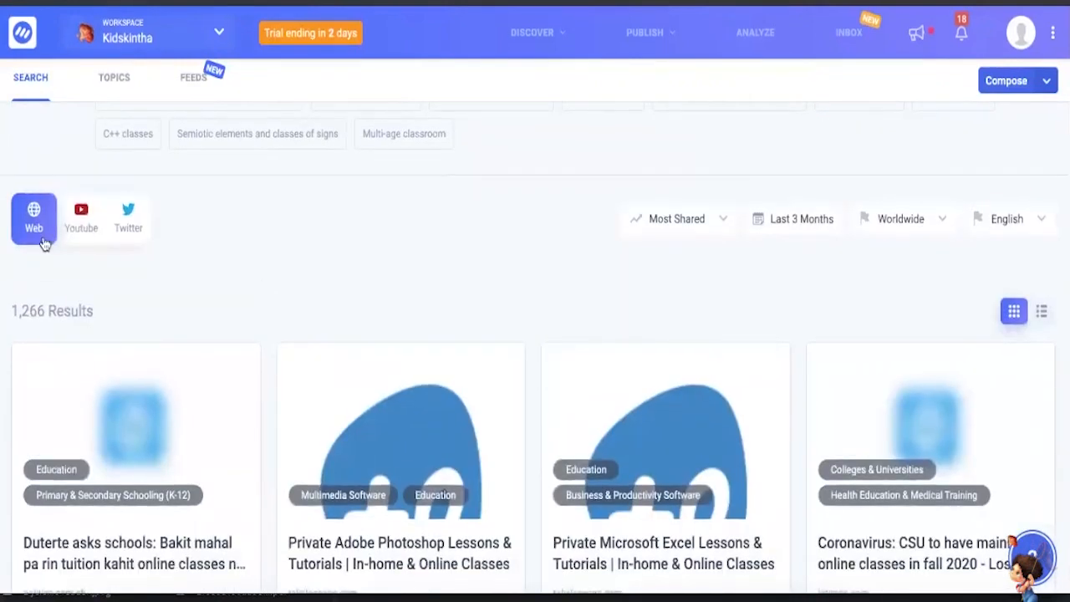
scroll(250, 362, "down", 1)
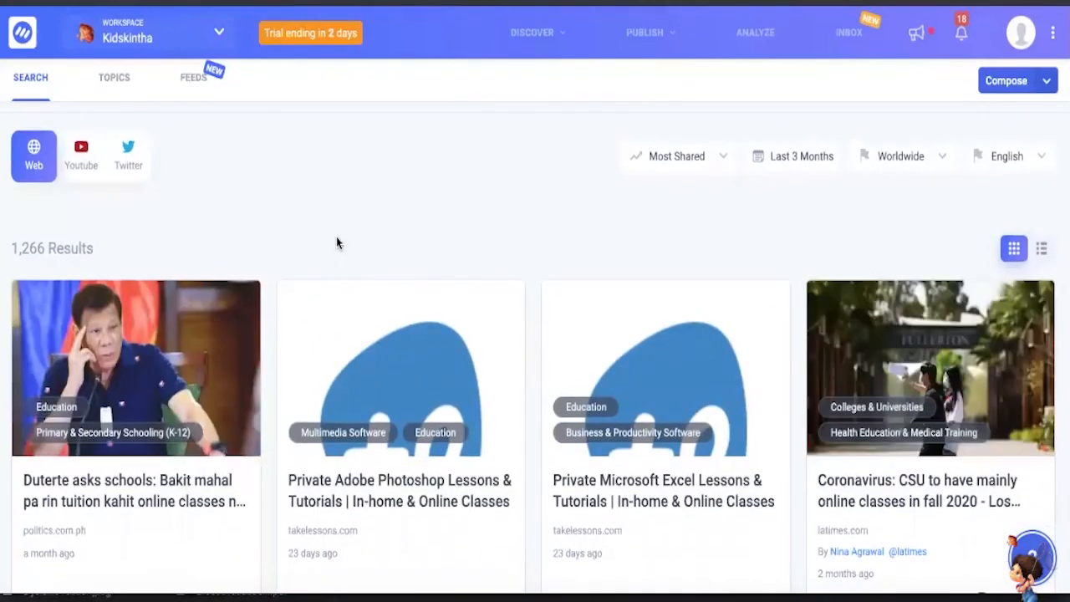
scroll(338, 243, "down", 4)
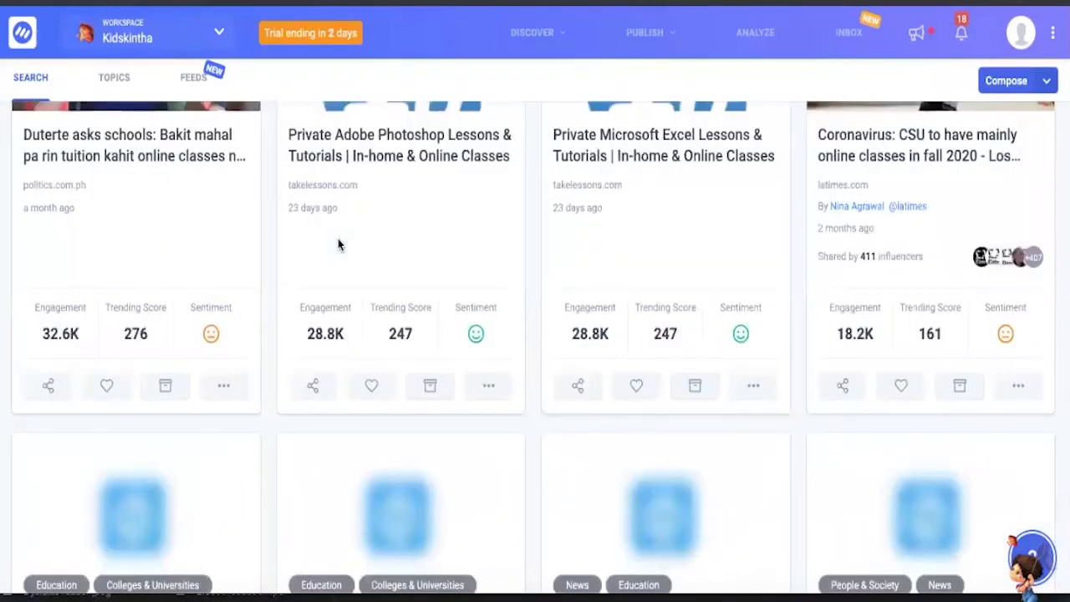
scroll(339, 245, "down", 4)
scroll(338, 244, "down", 1)
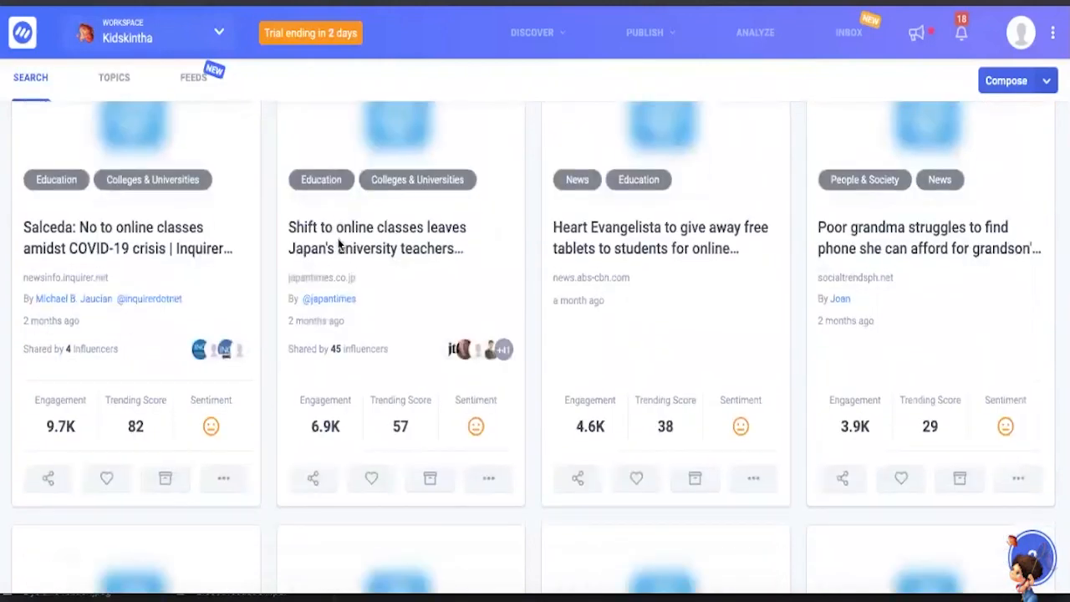
scroll(368, 248, "down", 5)
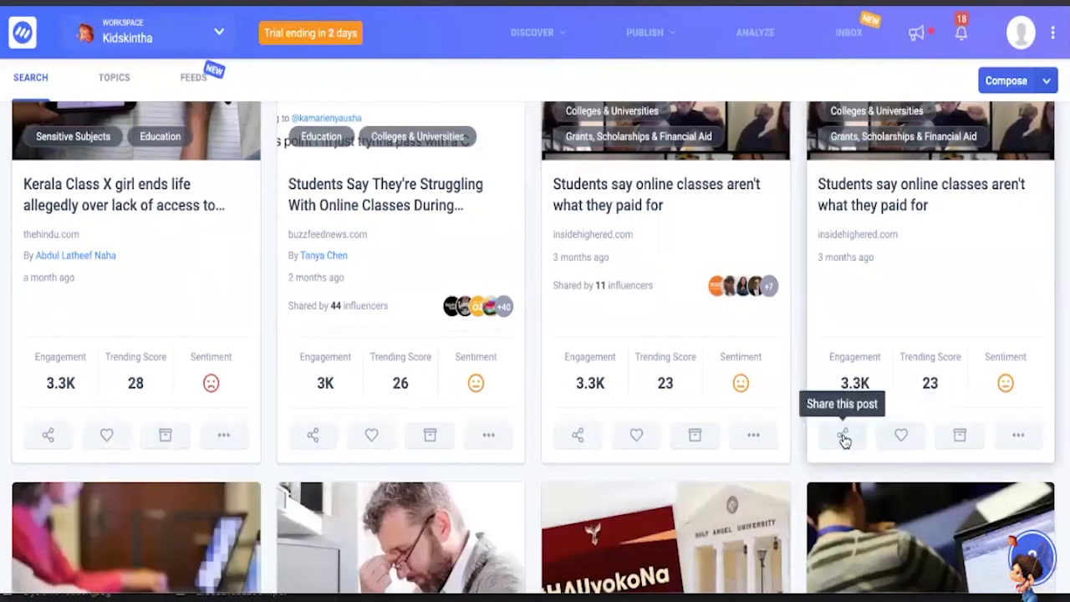
- Start a social media share of the fourth-column article "Students say online classes aren't what they paid for" and review its post options
left_click(843, 436)
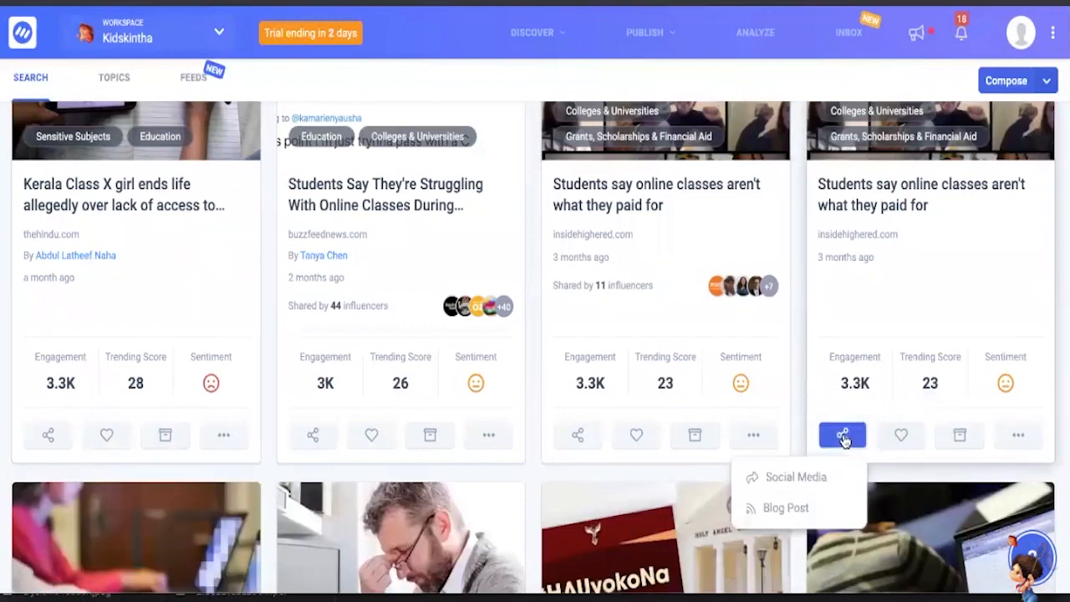
left_click(796, 483)
scroll(491, 212, "down", 2)
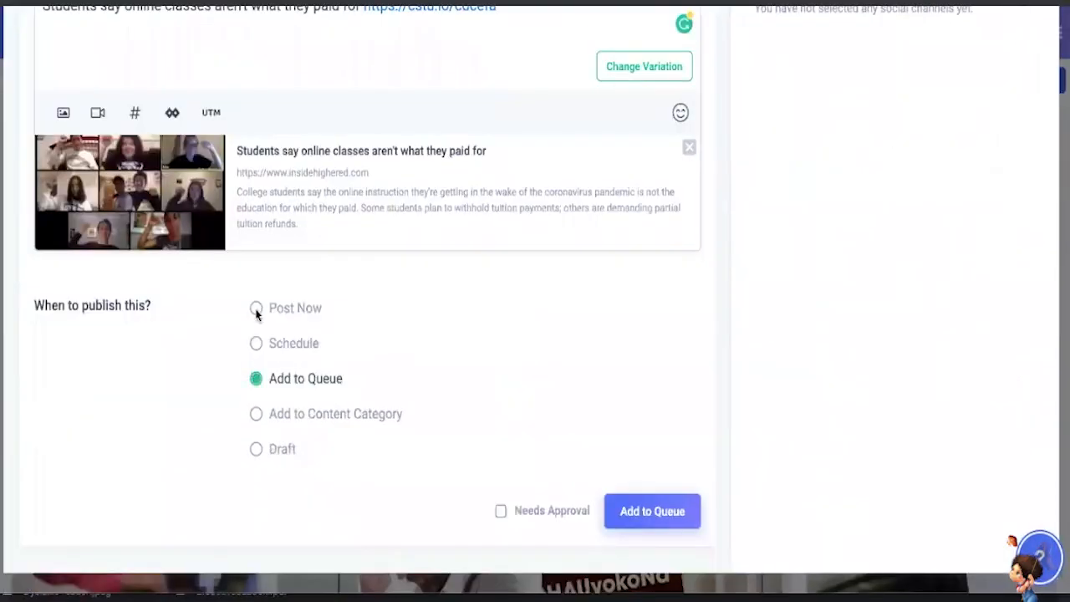
scroll(259, 313, "up", 5)
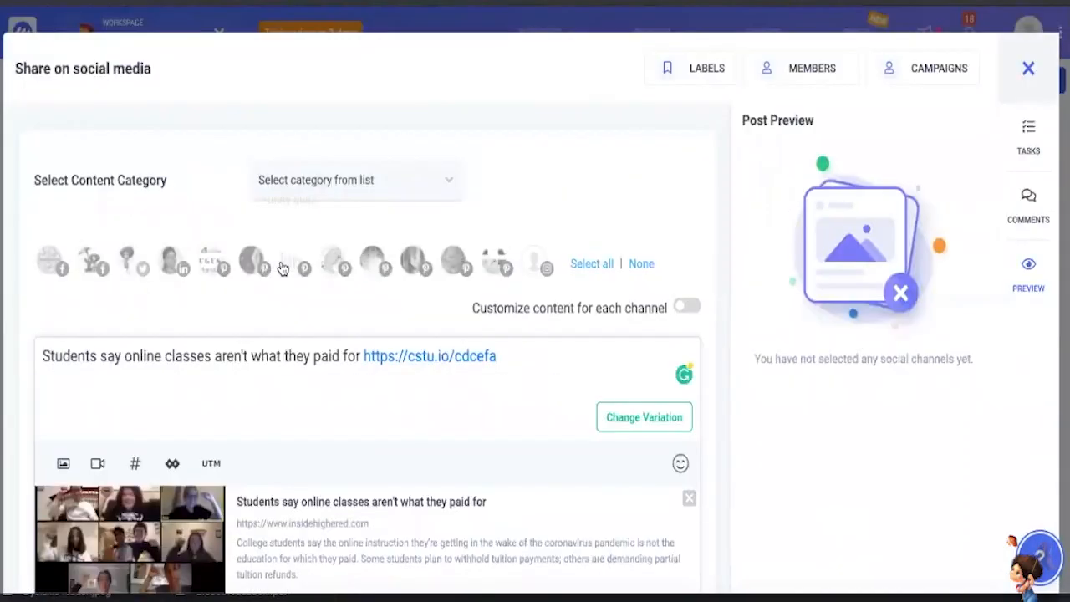
scroll(279, 259, "down", 2)
scroll(280, 260, "up", 1)
scroll(268, 361, "down", 1)
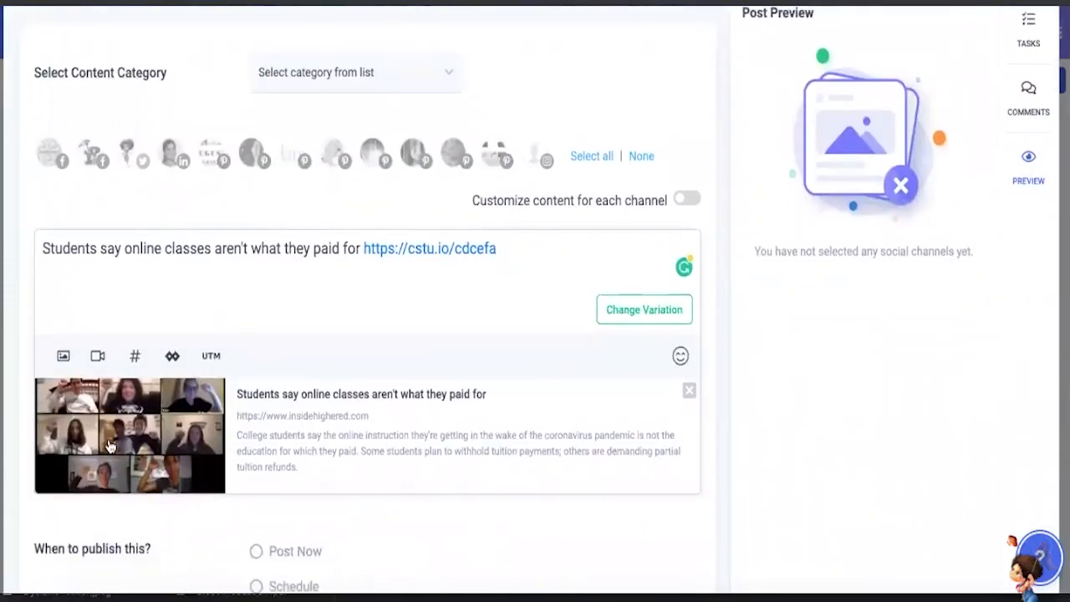
scroll(362, 427, "up", 1)
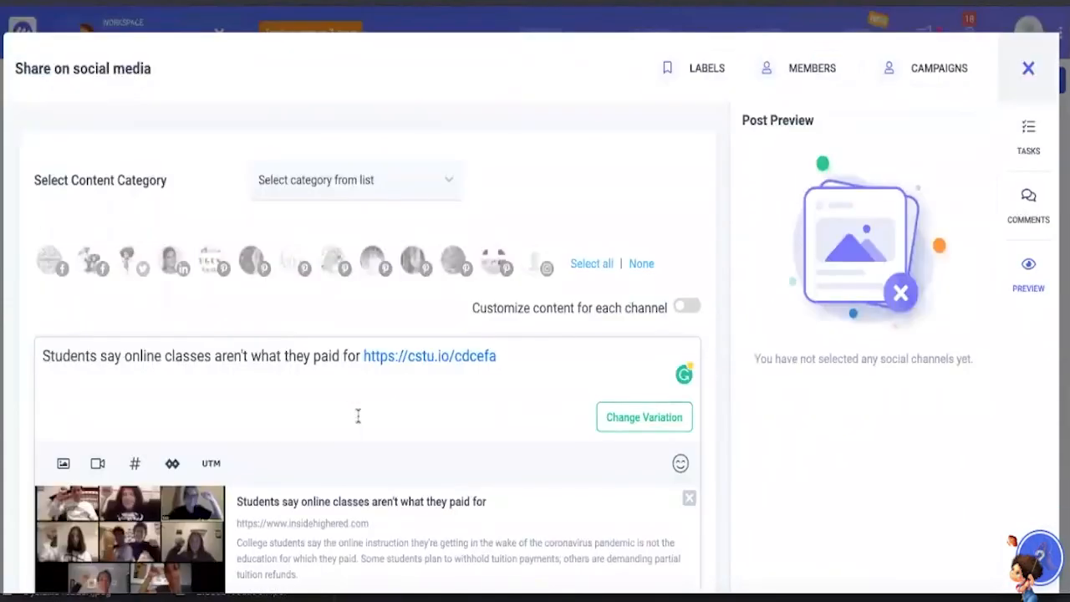
- Select the Raising Parents, Raising Kids Facebook group, the second Facebook channel and the Kidskintha Twitter profile for the post
left_click(49, 273)
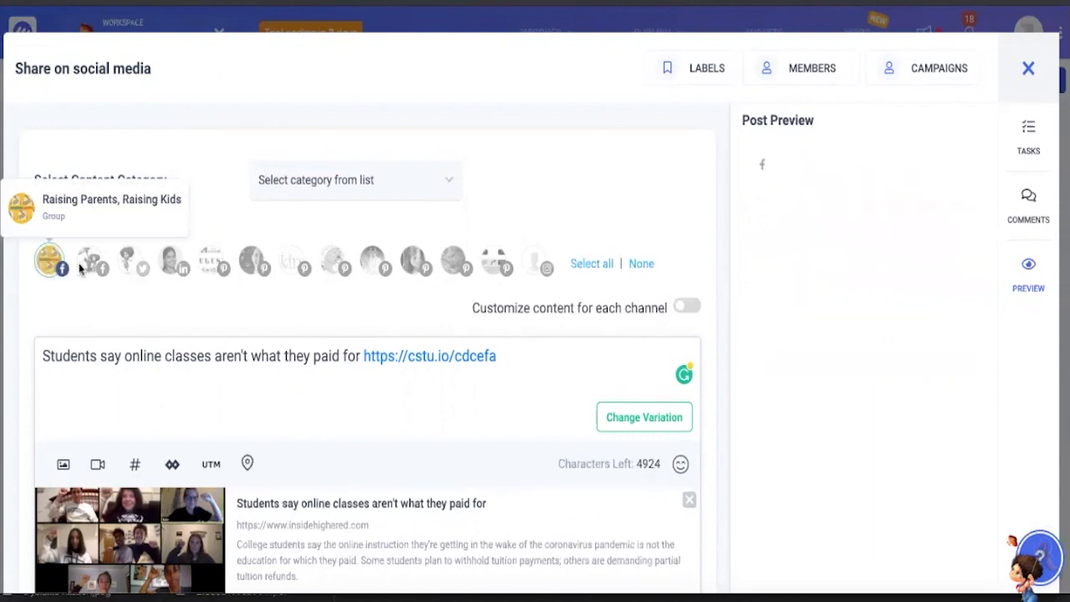
left_click(92, 260)
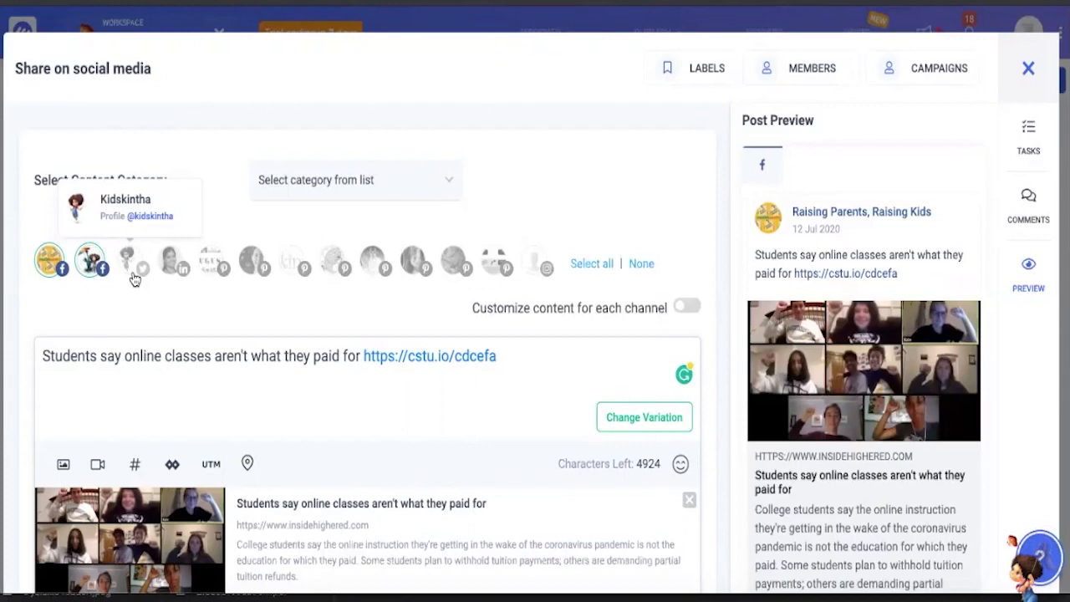
left_click(132, 275)
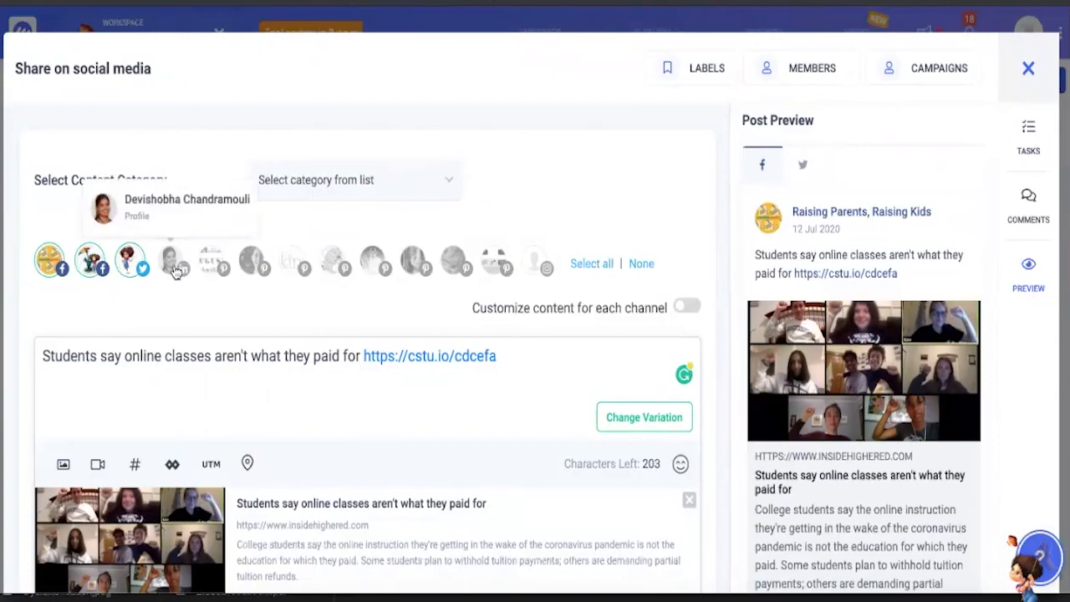
- Choose the Schedule publishing option for the post and set its date to July 13, 2020
scroll(176, 272, "down", 1)
scroll(328, 414, "down", 3)
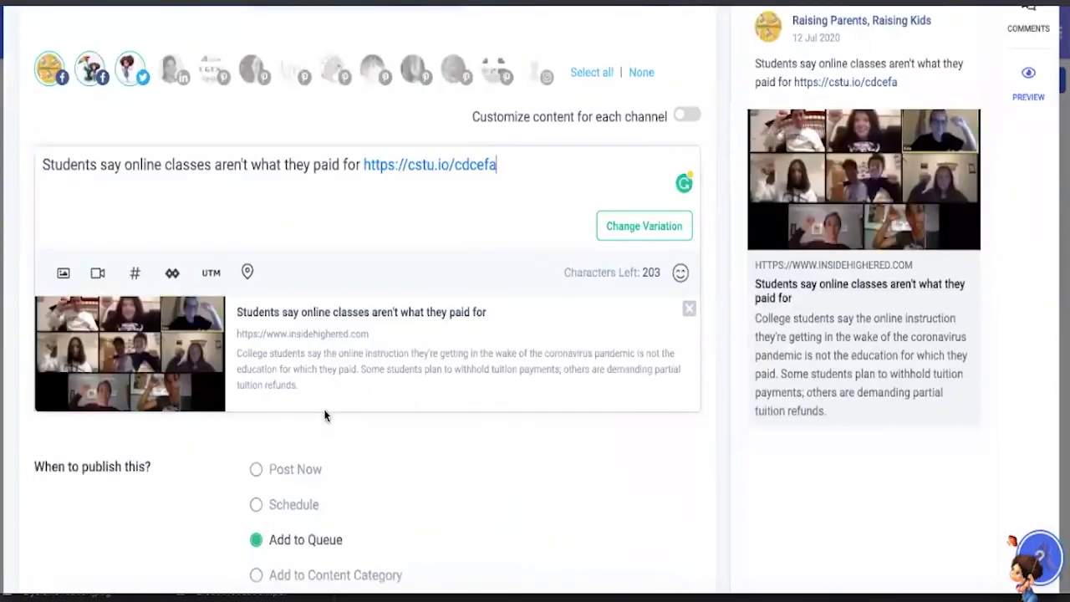
scroll(357, 334, "down", 1)
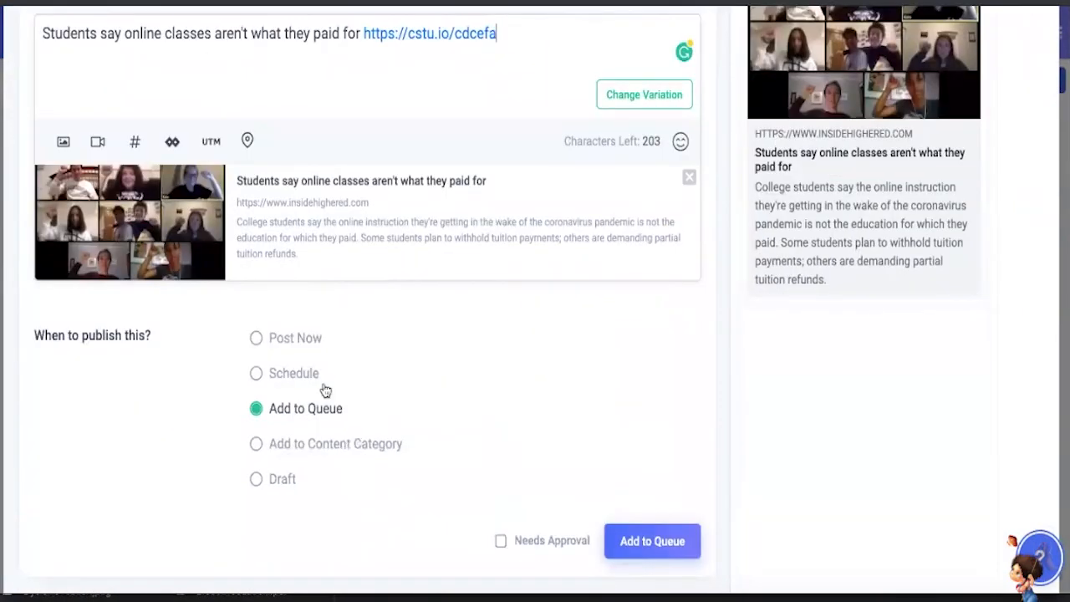
left_click(289, 375)
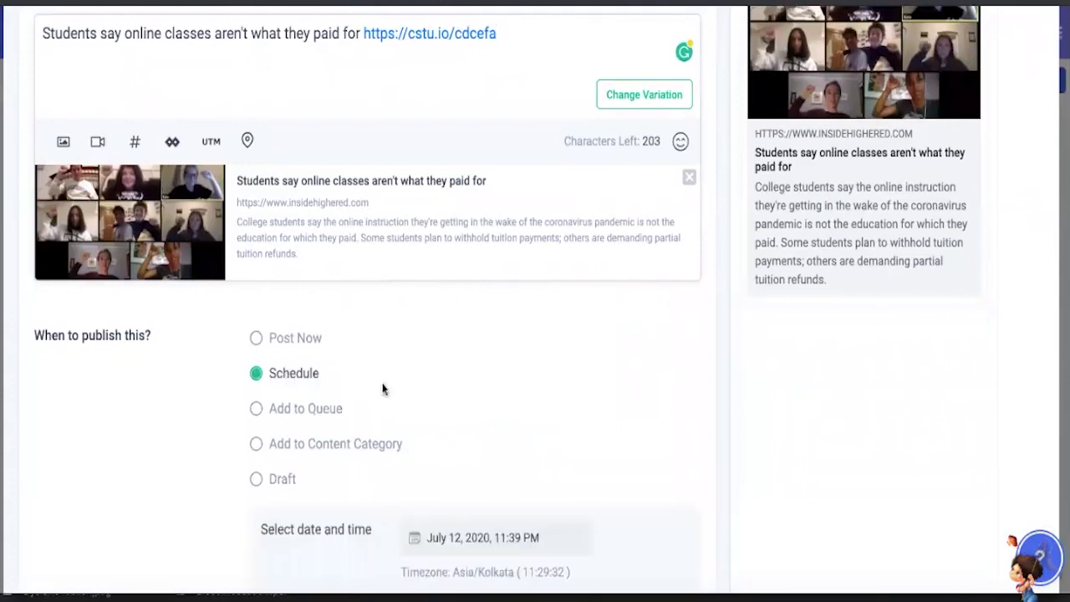
scroll(456, 368, "down", 2)
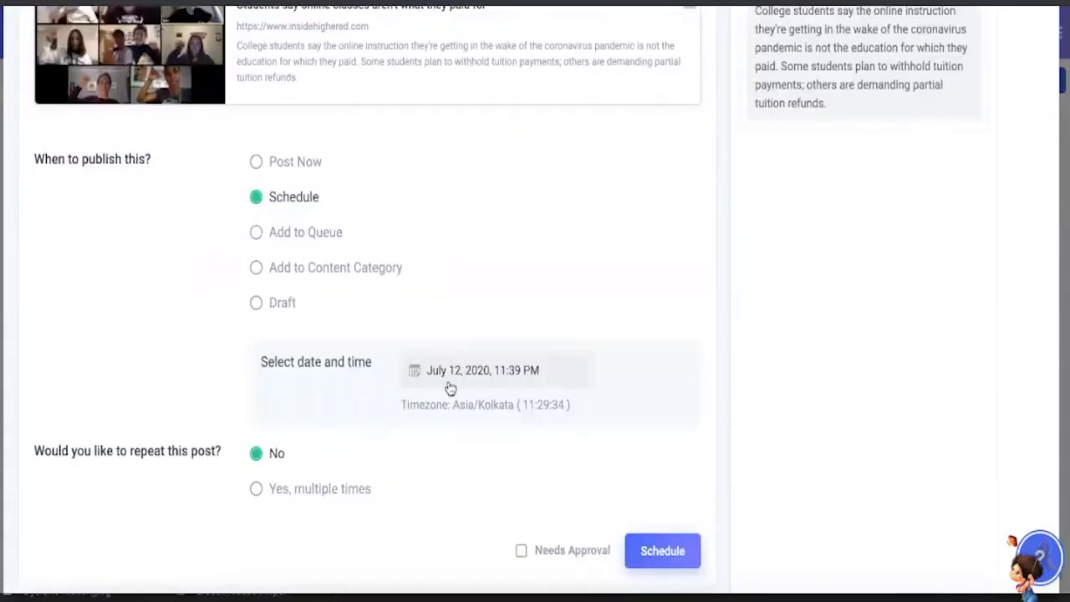
left_click(450, 380)
left_click(449, 512)
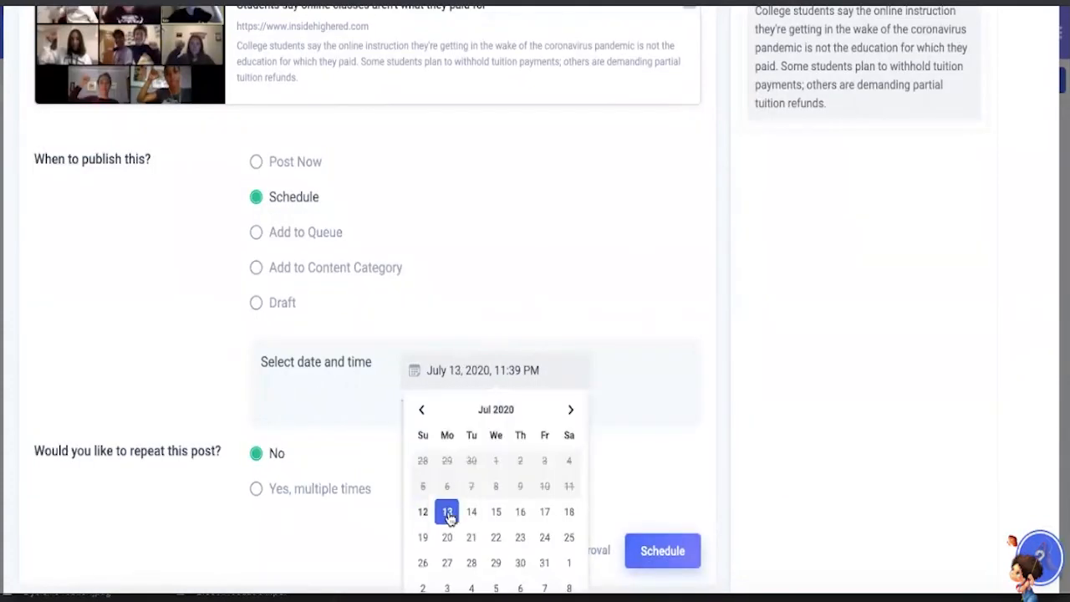
left_click(515, 377)
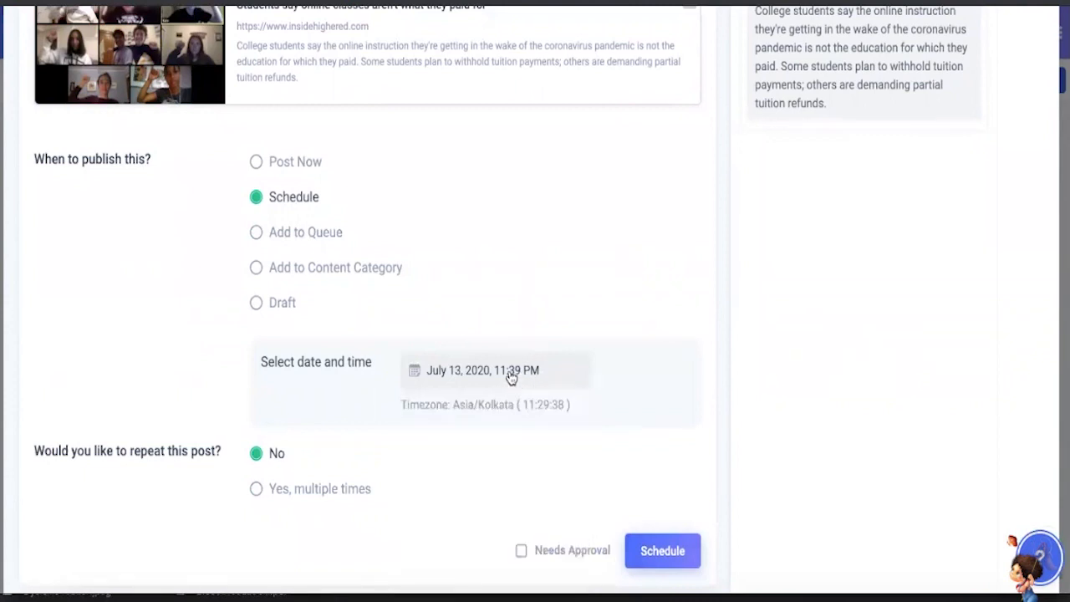
- Set the publishing time to 10:00 AM, apply it and schedule the post
left_click(512, 377)
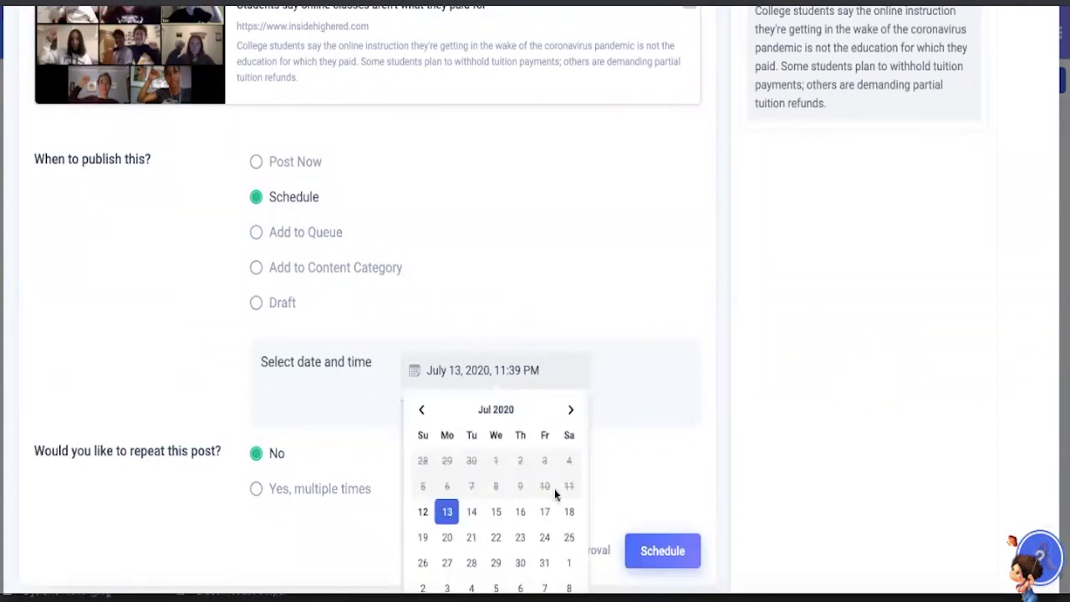
scroll(488, 515, "down", 1)
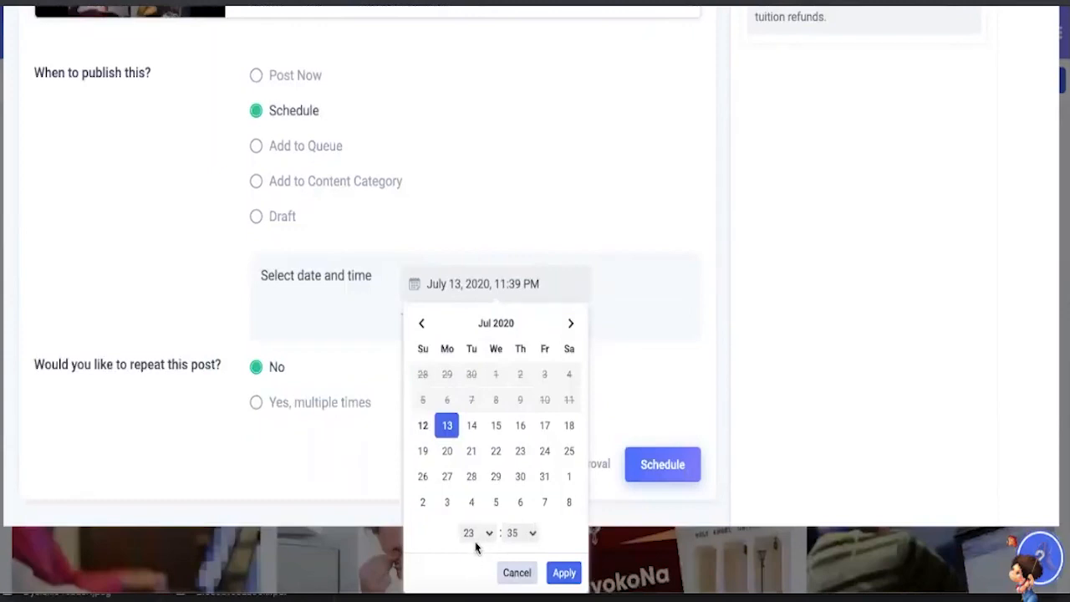
left_click(481, 534)
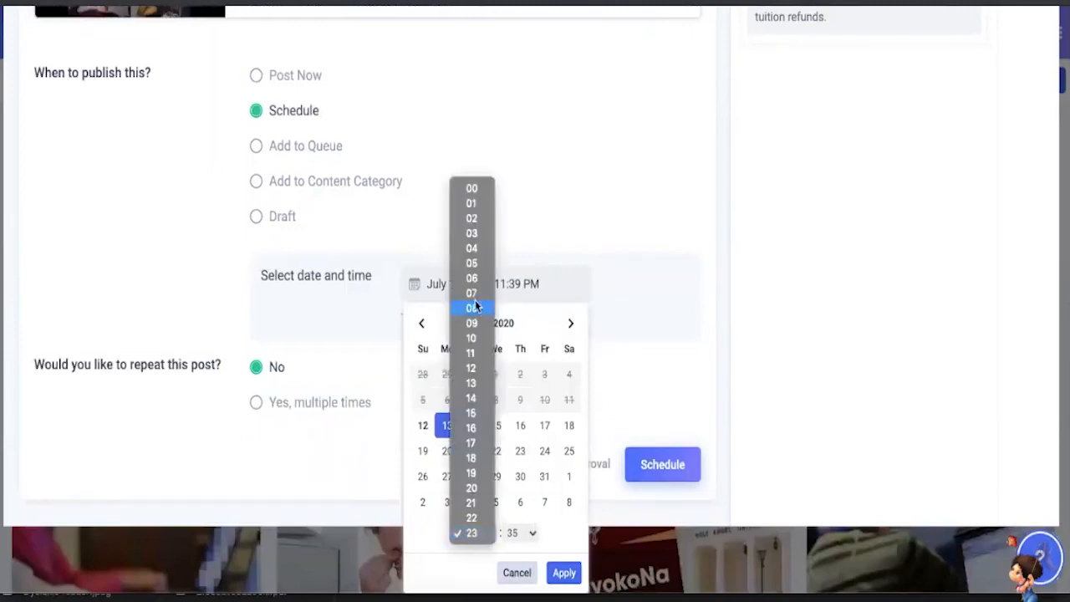
left_click(471, 338)
left_click(525, 533)
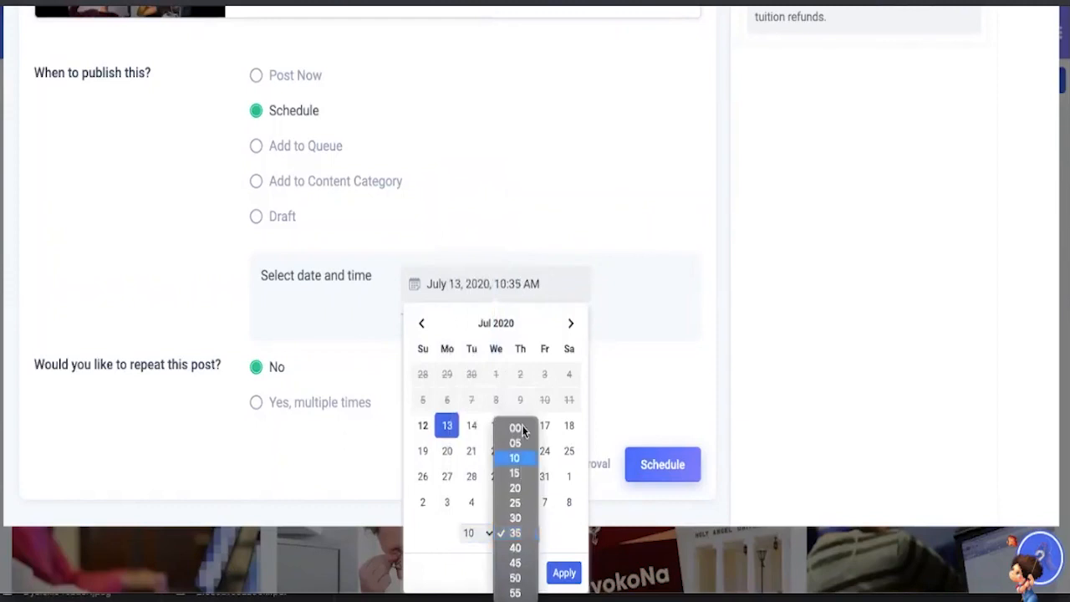
left_click(524, 430)
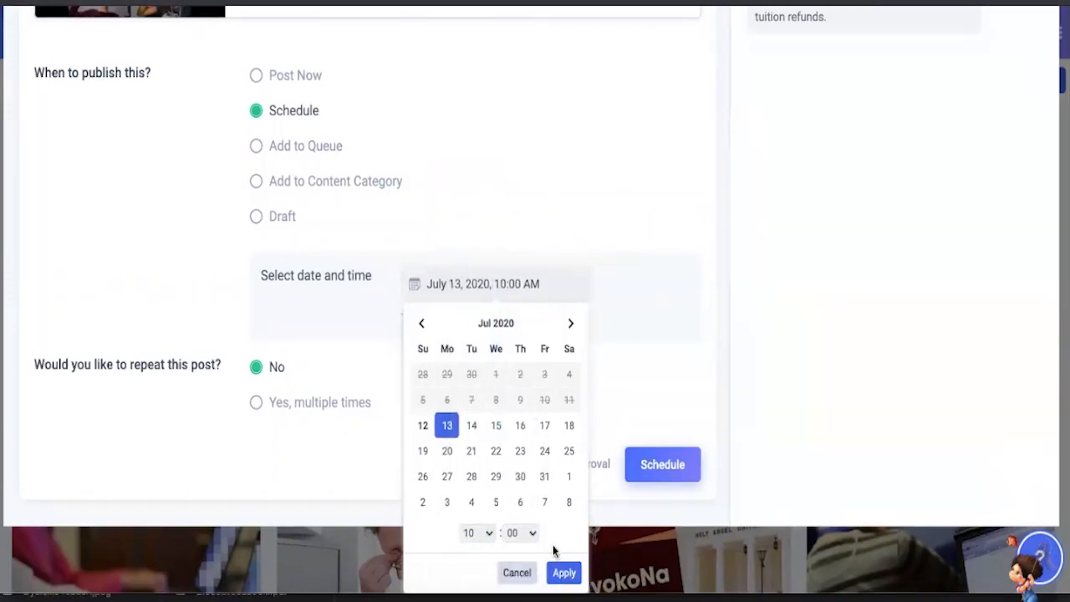
left_click(562, 573)
left_click(649, 510)
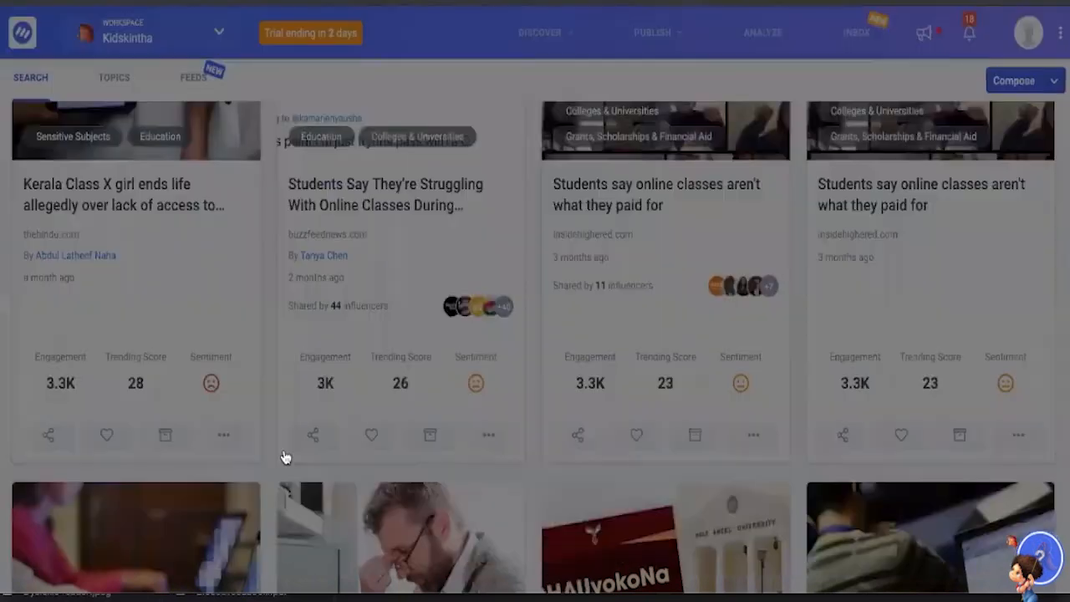
- Look back over the first articles in the online classes search results
scroll(364, 390, "up", 4)
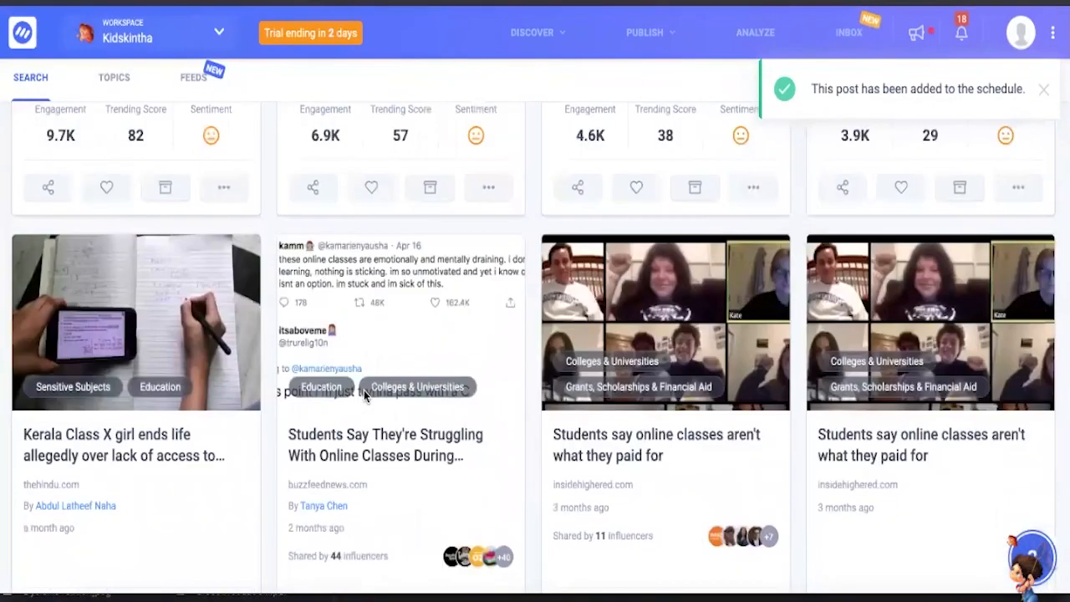
scroll(386, 355, "up", 15)
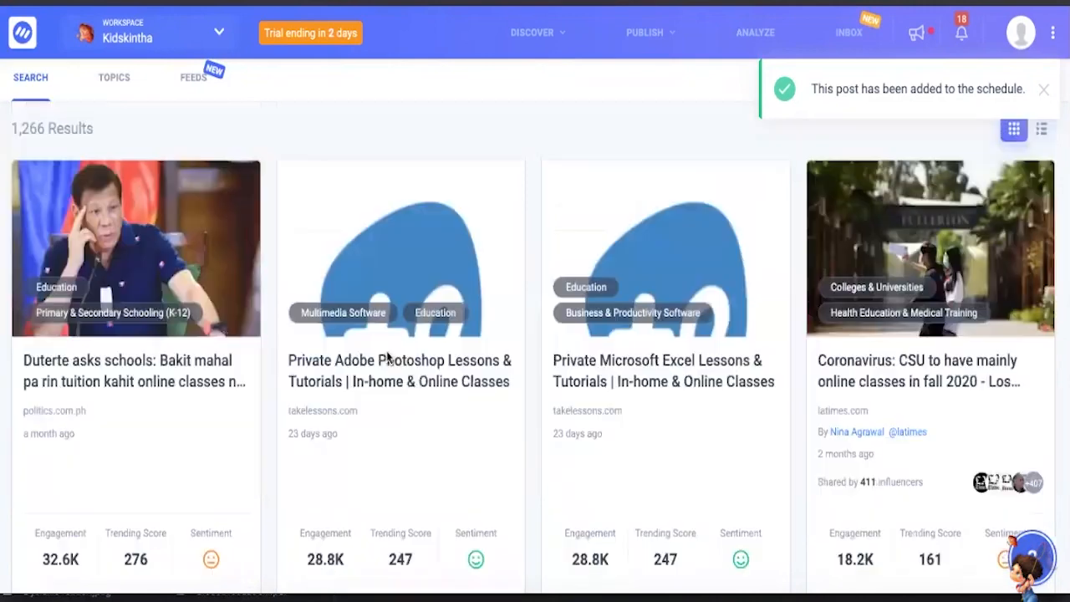
scroll(386, 356, "down", 5)
scroll(387, 356, "down", 2)
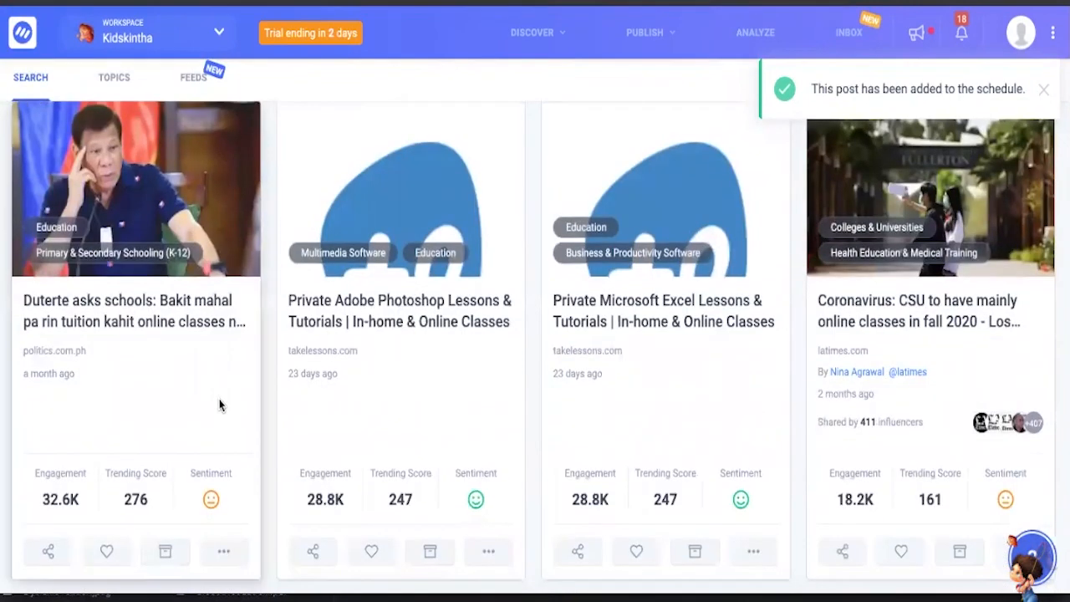
- Review the Twitter influencers who shared the insidehighered.com article "Students say online classes aren't what they paid for", then close the list
scroll(103, 437, "down", 1)
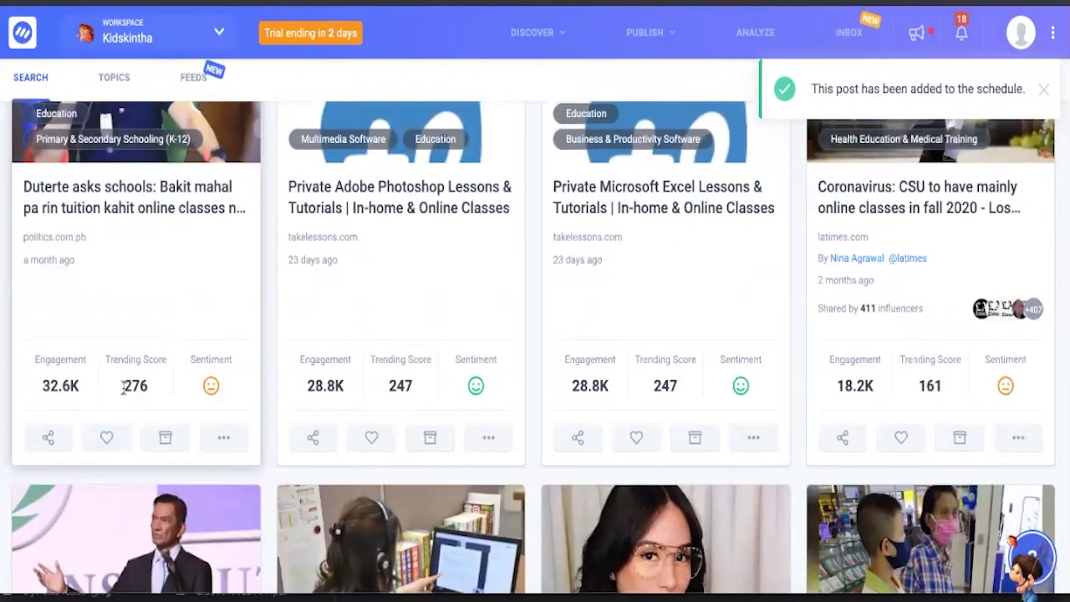
scroll(320, 317, "down", 2)
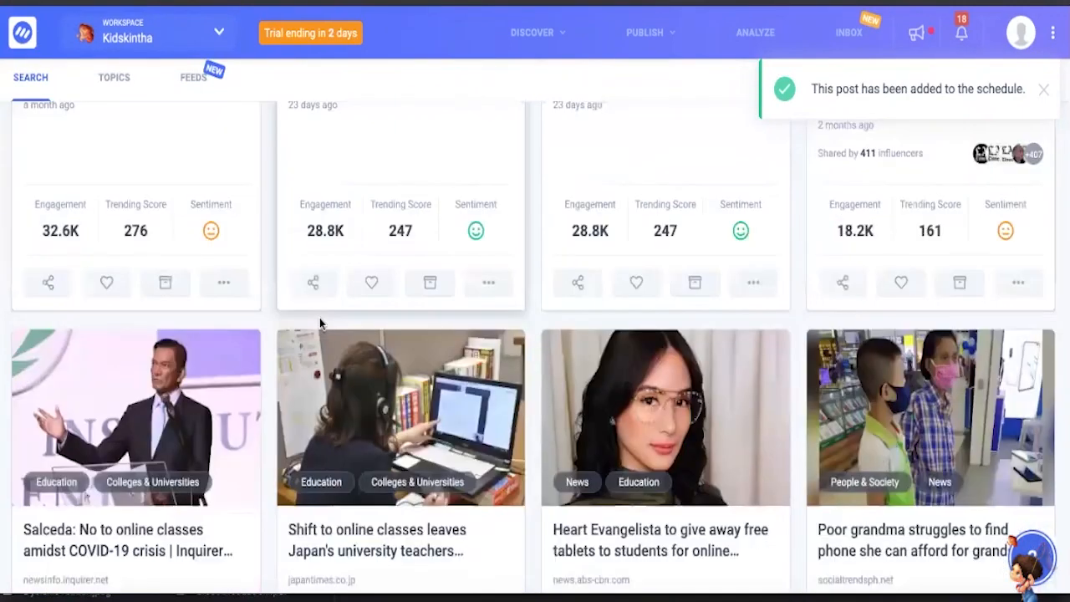
scroll(670, 213, "down", 7)
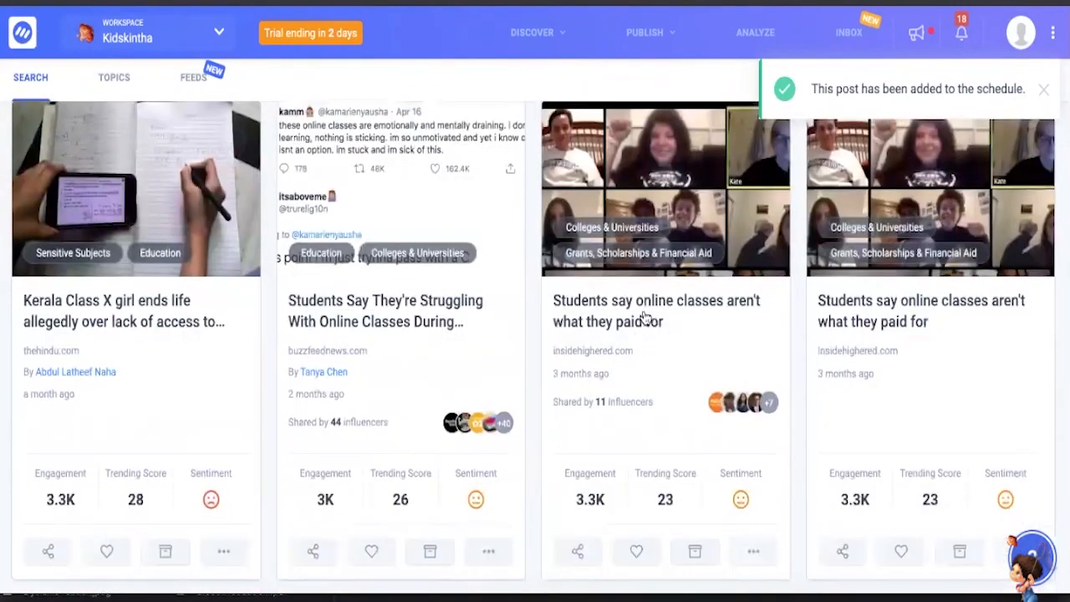
scroll(642, 325, "down", 1)
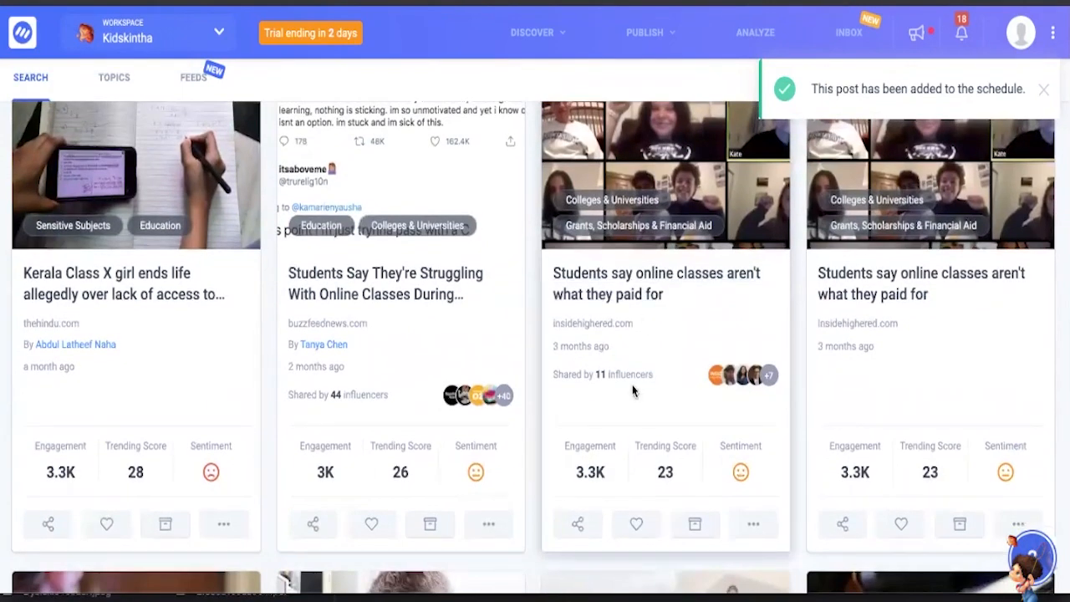
scroll(632, 383, "down", 1)
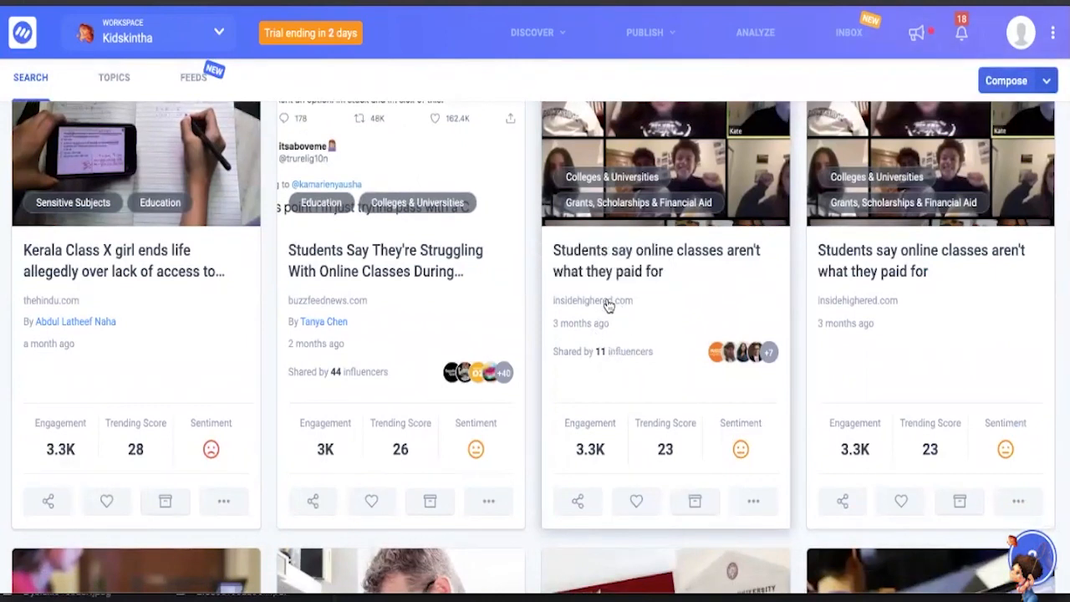
left_click(724, 357)
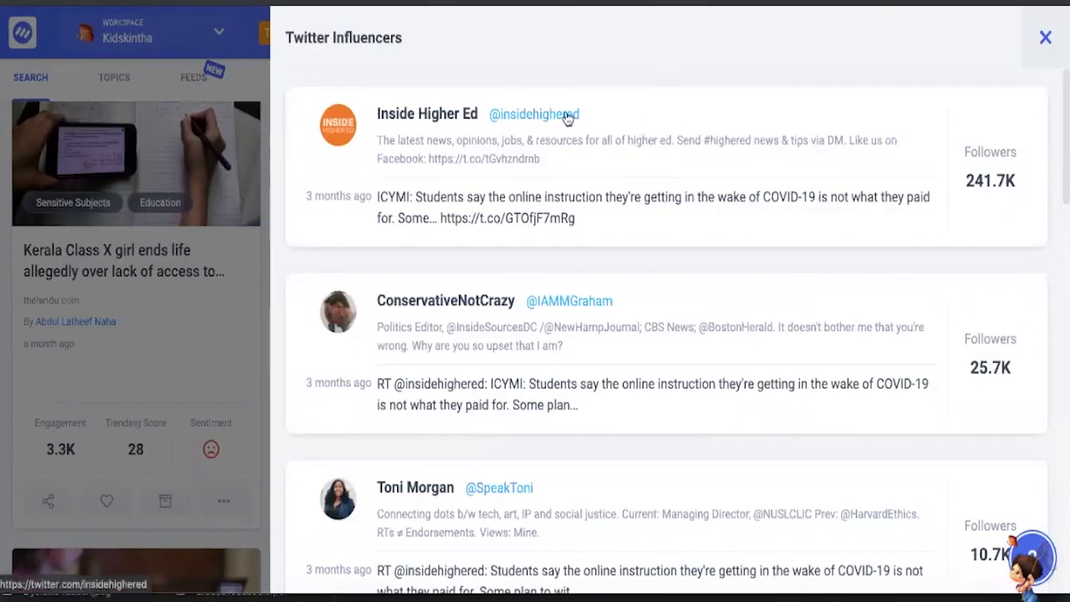
scroll(567, 119, "down", 1)
scroll(566, 119, "up", 1)
left_click(1047, 38)
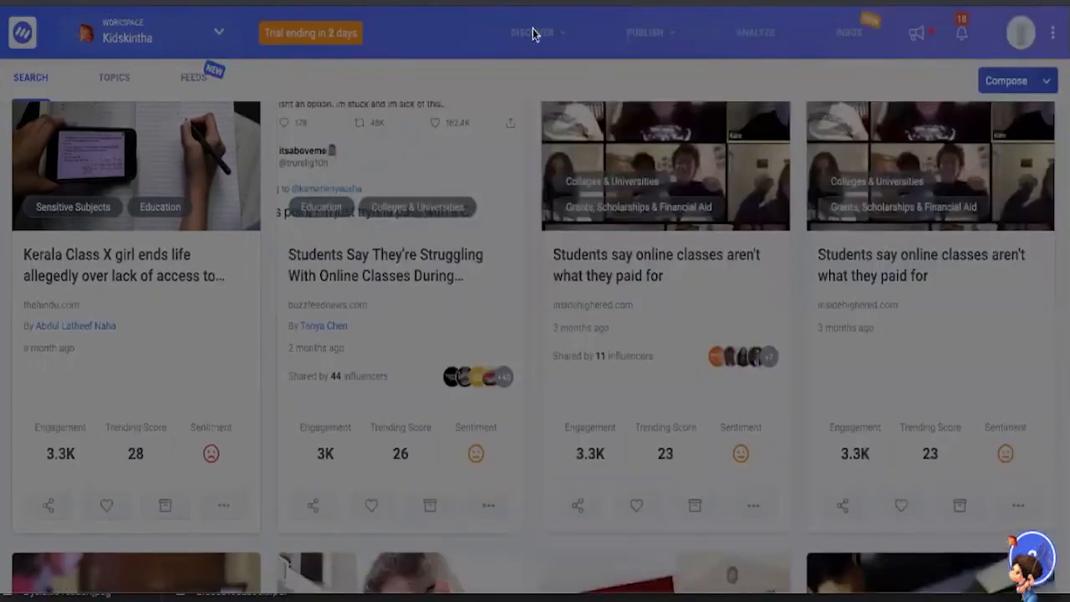
- Switch the online classes search from the content feed to Insights and skim through its charts
scroll(509, 272, "up", 15)
scroll(509, 270, "up", 1)
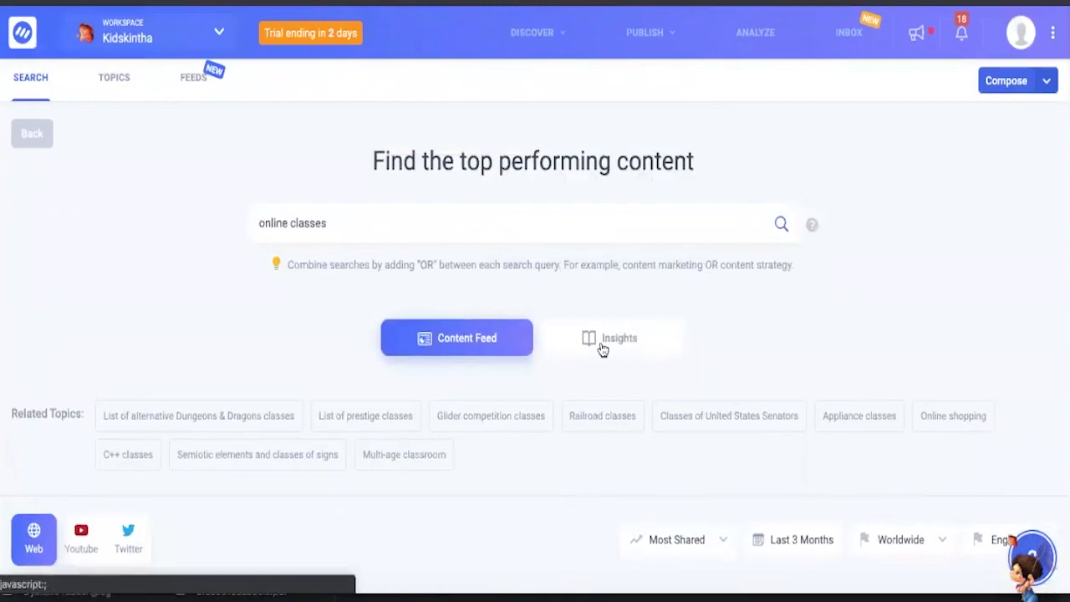
left_click(608, 339)
scroll(599, 347, "down", 5)
scroll(599, 348, "down", 10)
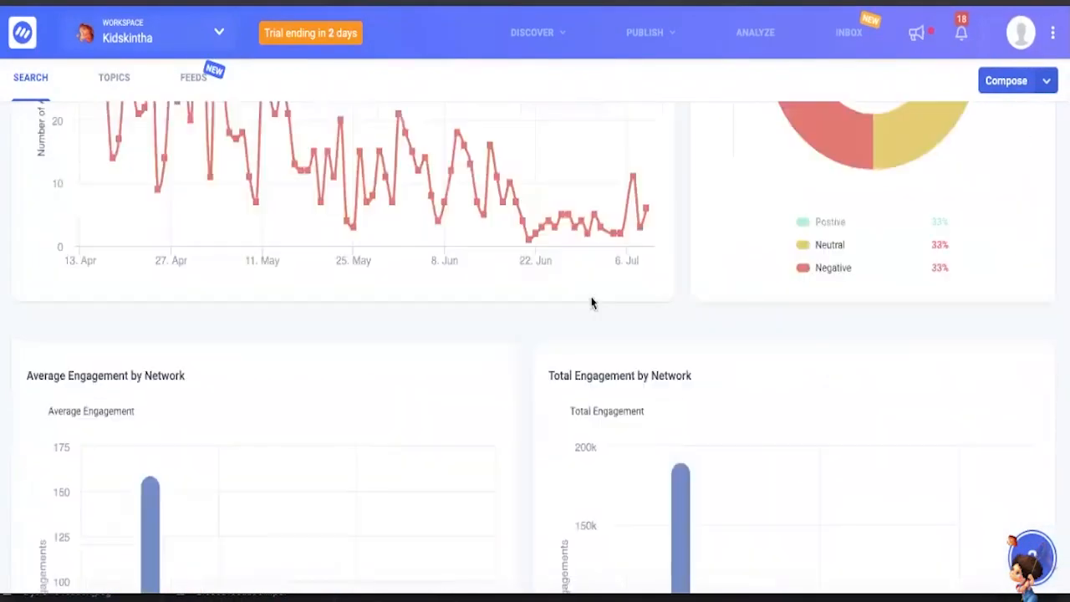
scroll(588, 352, "down", 4)
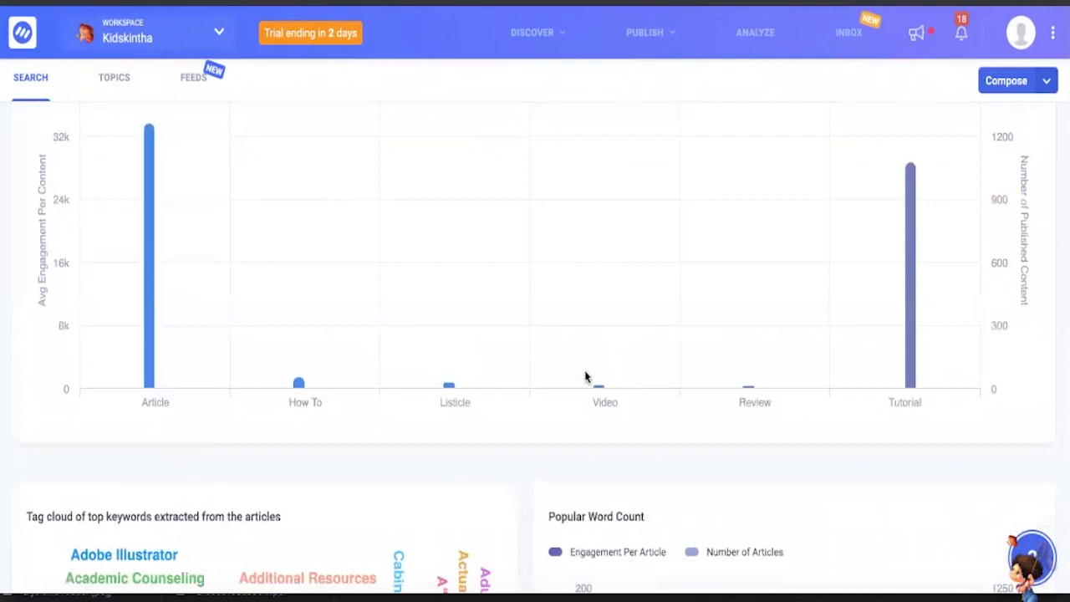
scroll(585, 377, "down", 10)
- Examine the tag cloud of top keywords and the popular word count, sentiments and reading levels charts
scroll(589, 344, "up", 2)
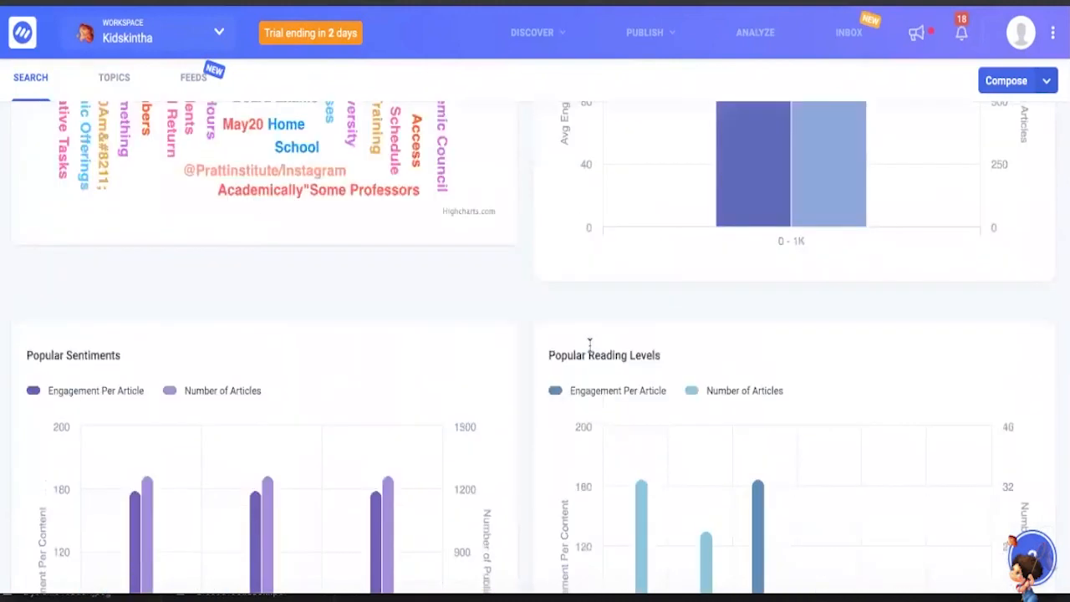
scroll(377, 295, "up", 4)
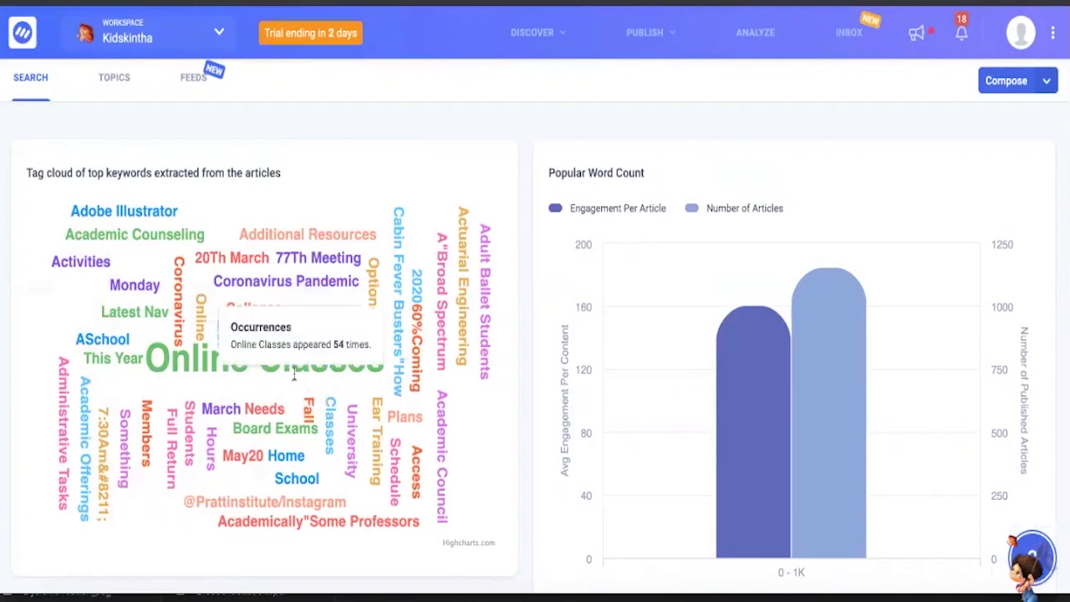
scroll(294, 413, "down", 1)
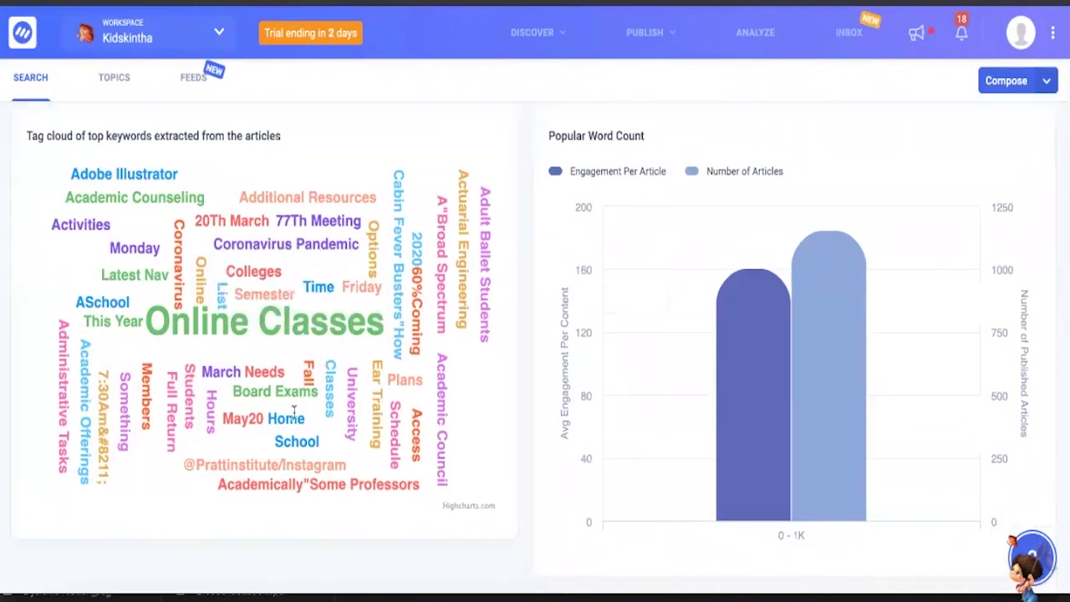
scroll(294, 410, "down", 1)
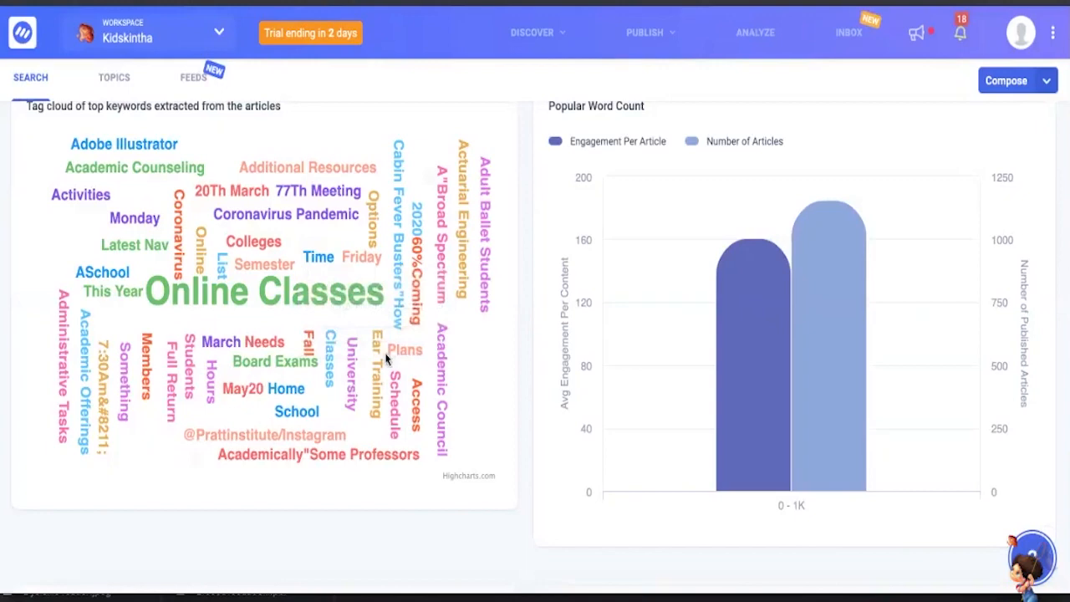
scroll(386, 358, "up", 1)
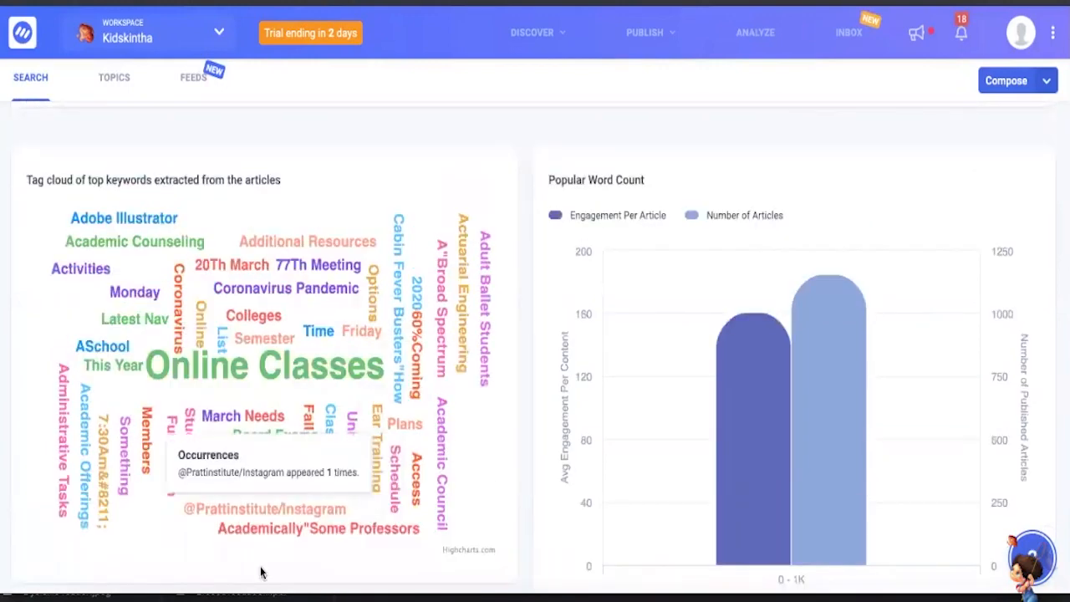
scroll(274, 535, "down", 2)
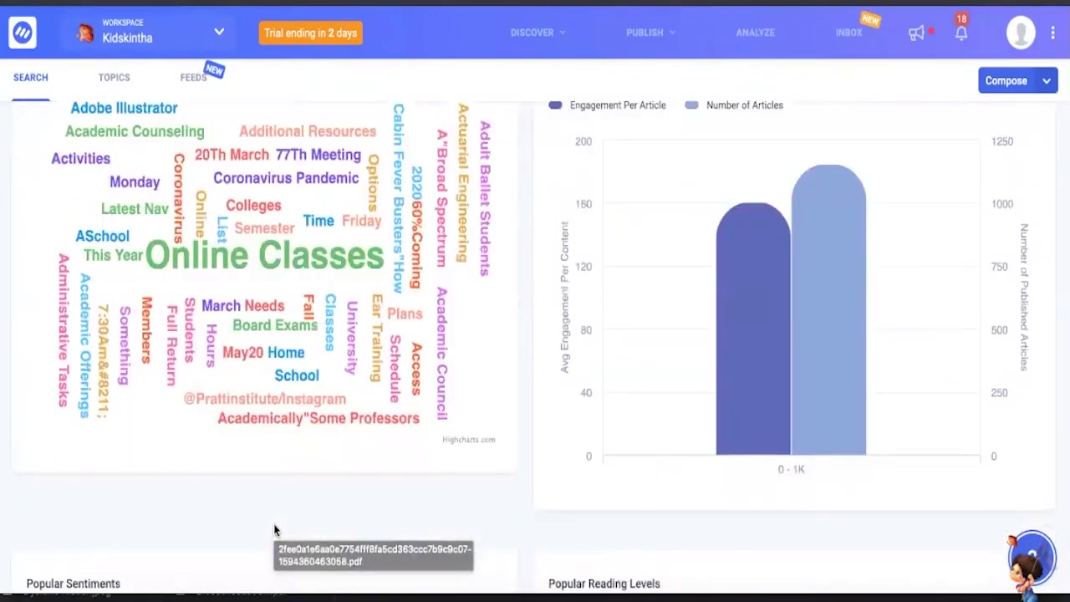
scroll(274, 526, "down", 5)
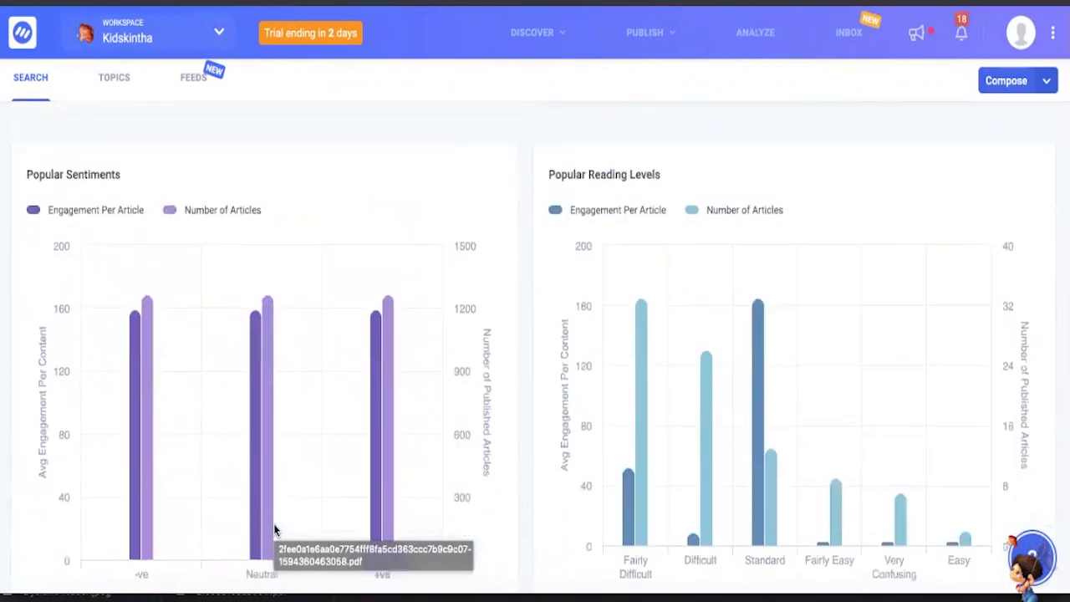
scroll(274, 529, "down", 1)
- Go back to the start of the insights and examine the Articles Published Over Time & Engagement chart
scroll(262, 459, "up", 18)
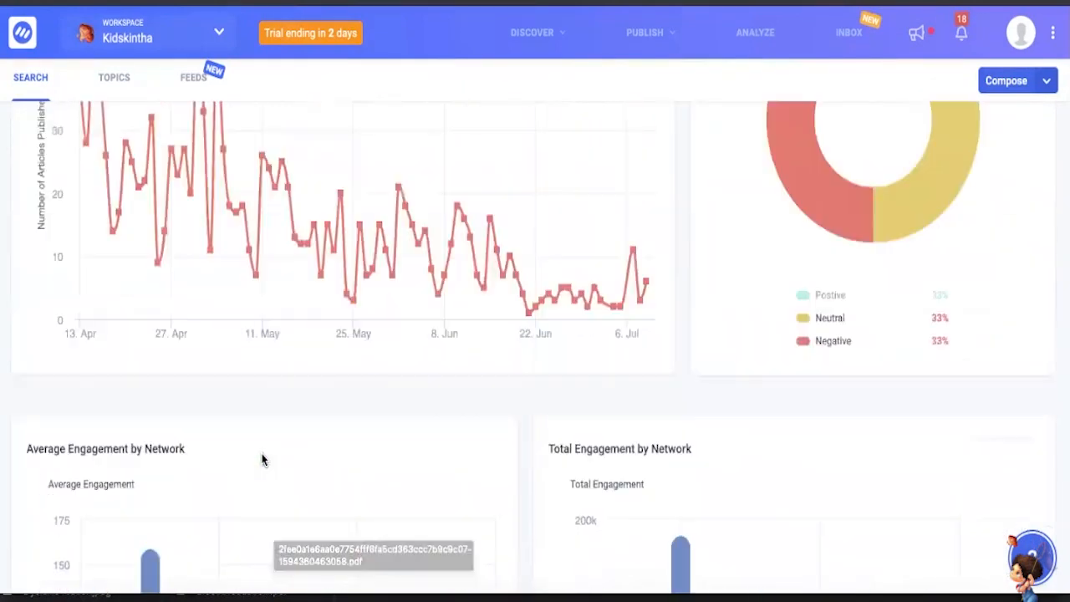
scroll(263, 459, "up", 1)
scroll(261, 458, "up", 8)
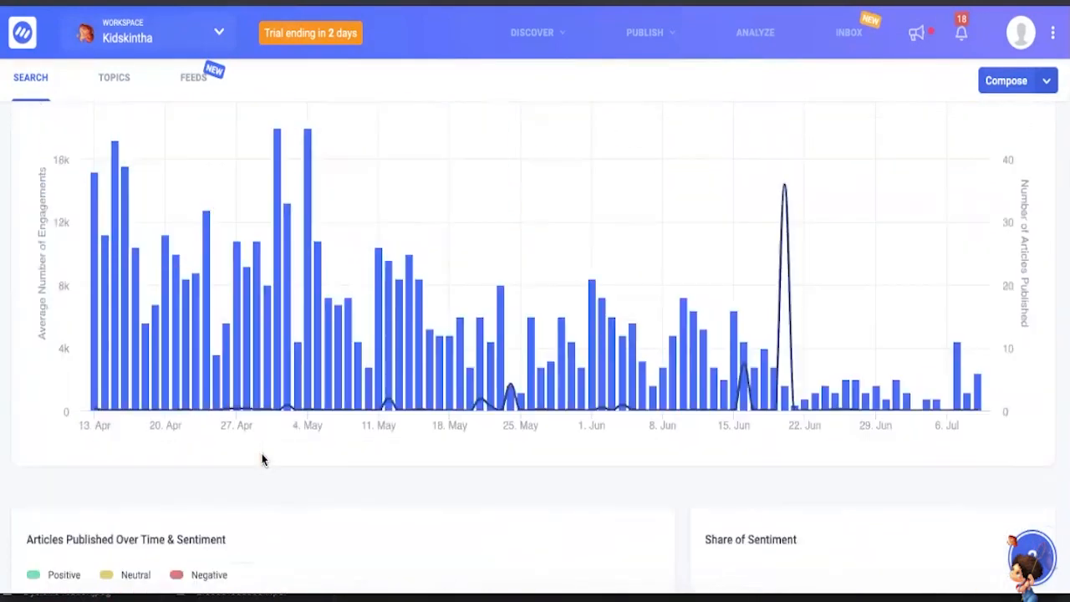
scroll(262, 462, "down", 2)
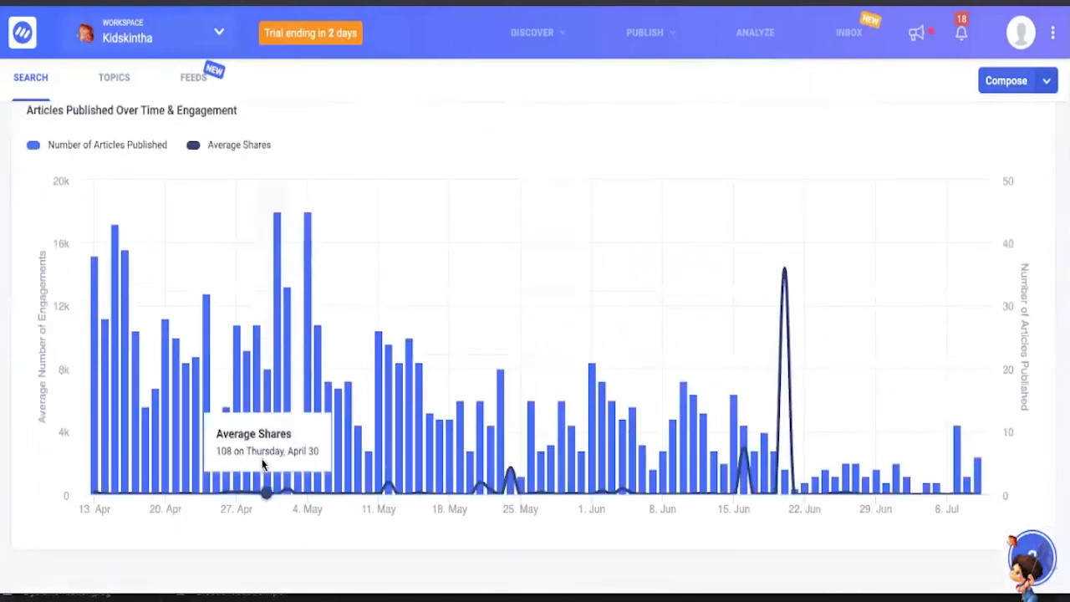
scroll(260, 476, "up", 6)
scroll(259, 485, "down", 2)
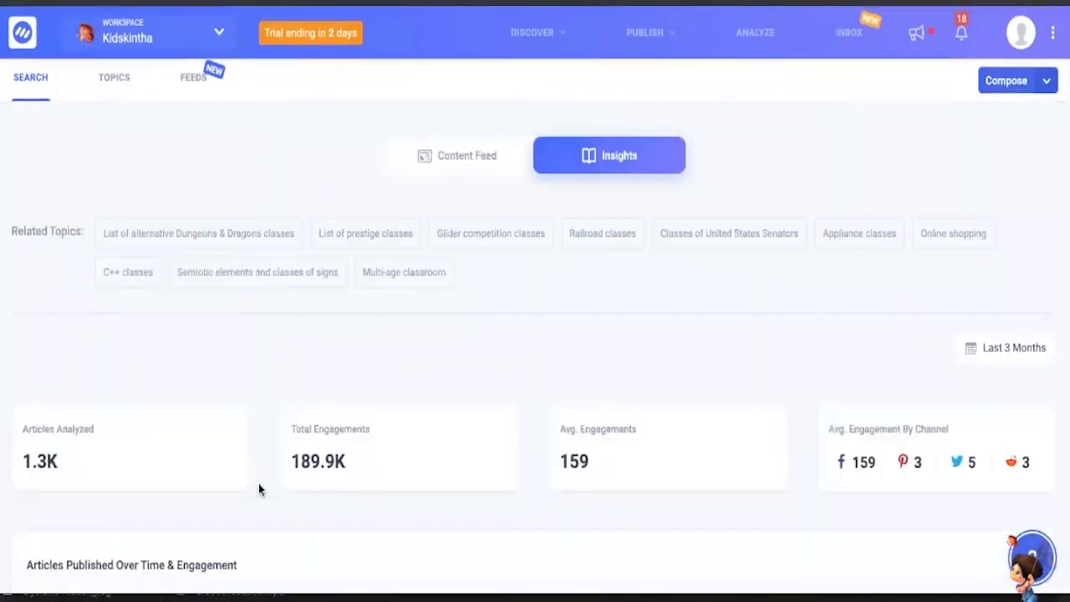
scroll(259, 490, "down", 6)
scroll(258, 483, "down", 1)
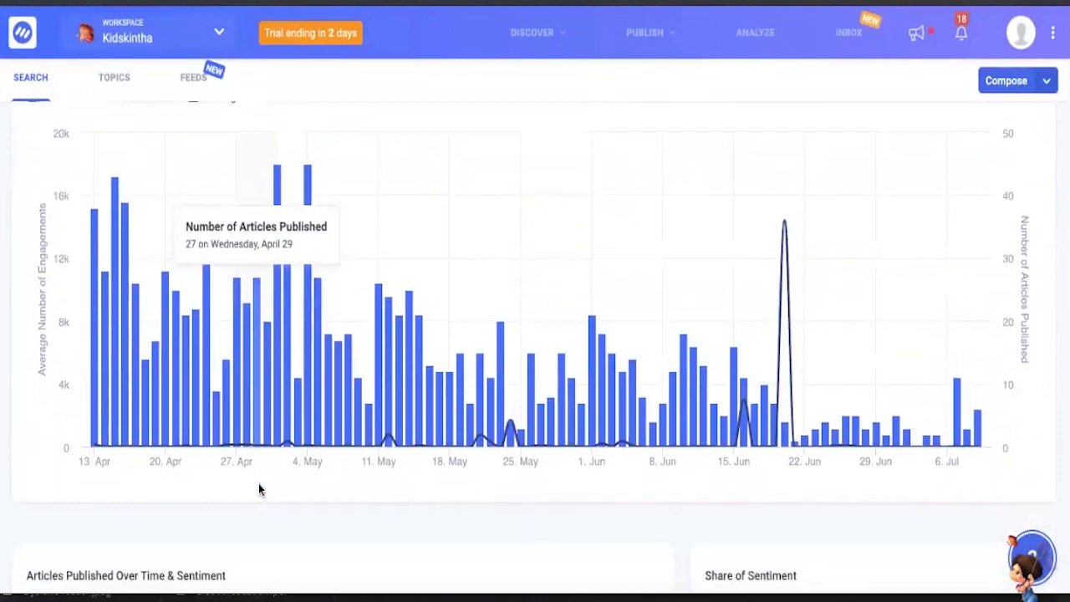
scroll(262, 515, "up", 6)
scroll(262, 515, "down", 6)
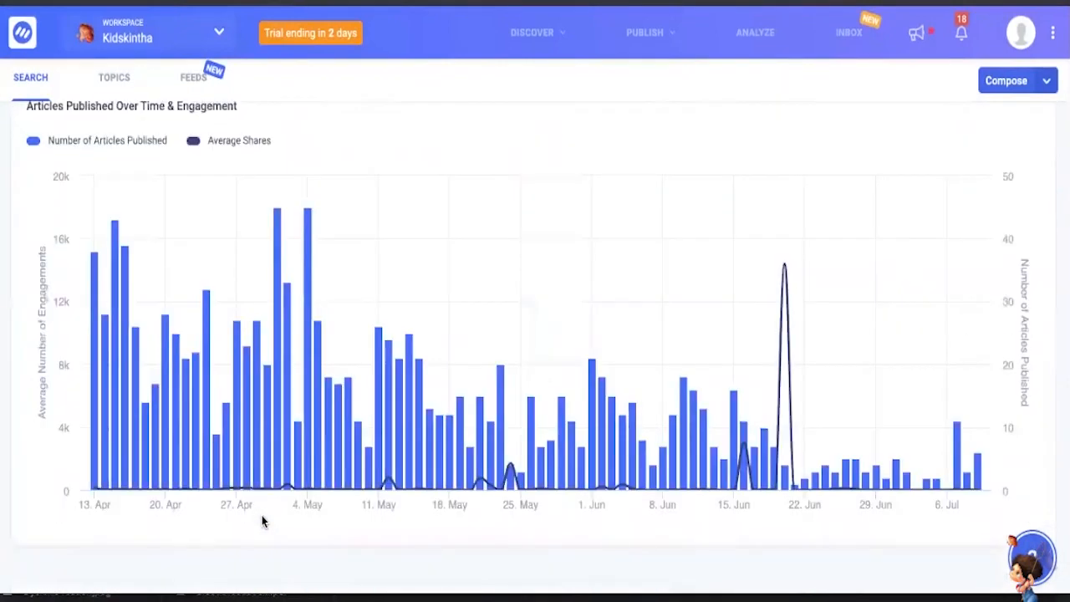
- Review the summary figures for analyzed articles and engagements, and compare articles published with average shares over time
scroll(261, 515, "up", 2)
scroll(205, 470, "up", 2)
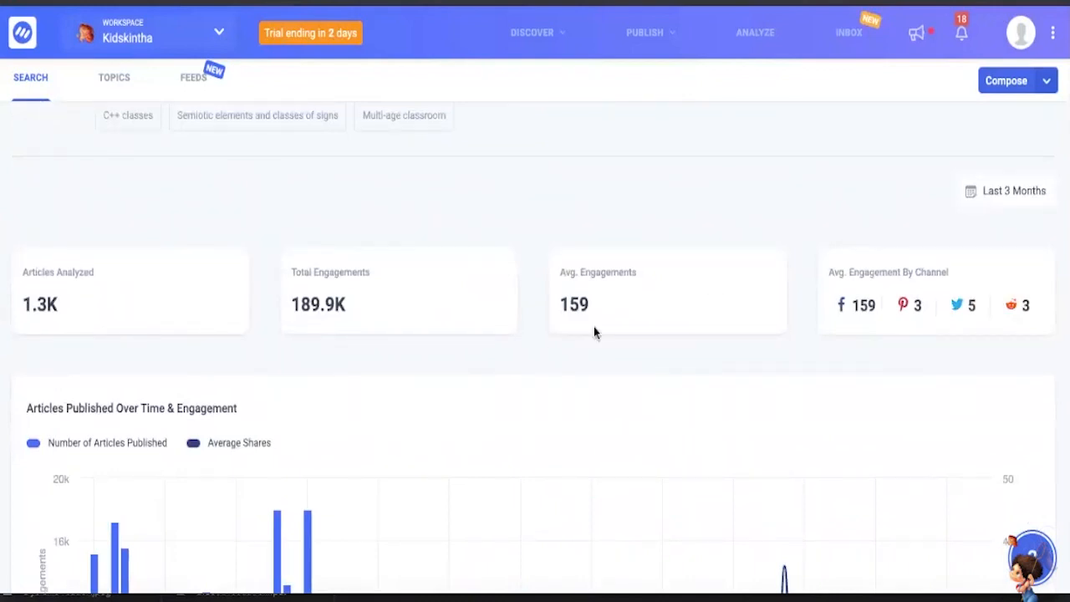
scroll(595, 332, "up", 3)
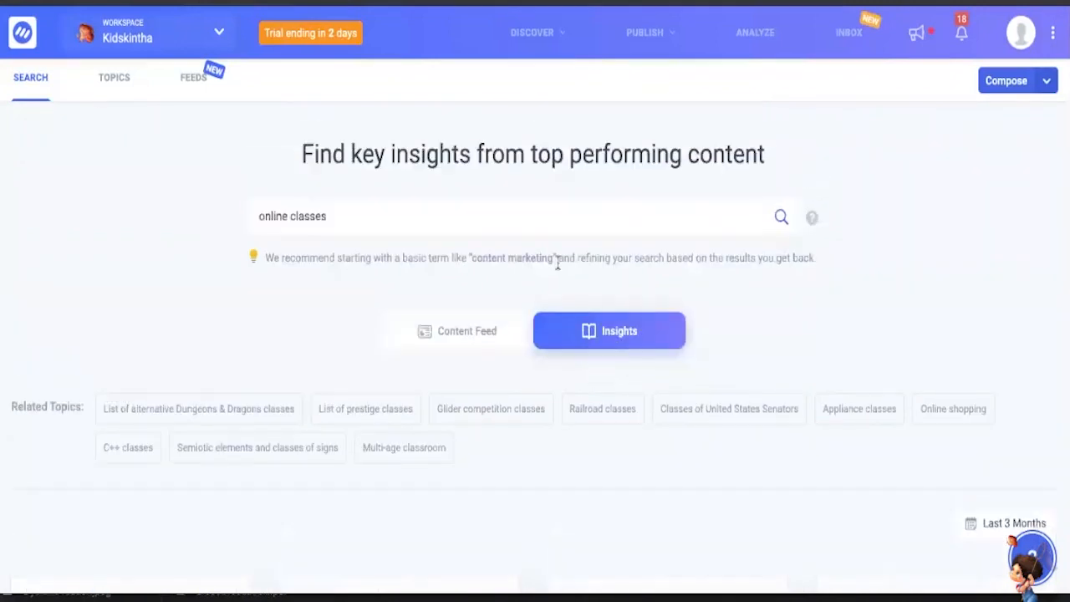
scroll(558, 254, "down", 1)
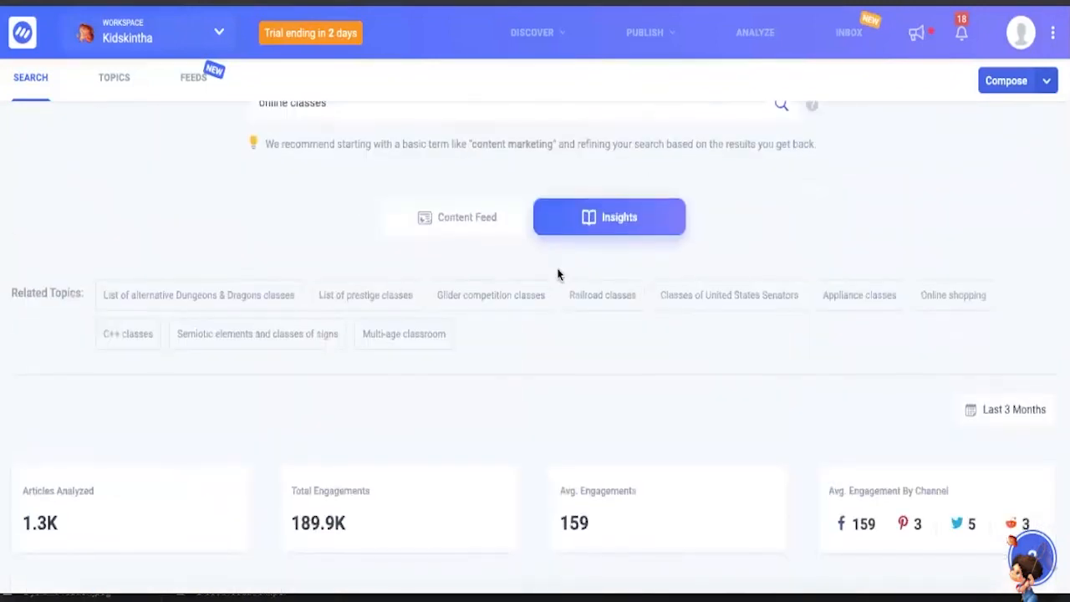
scroll(559, 274, "down", 4)
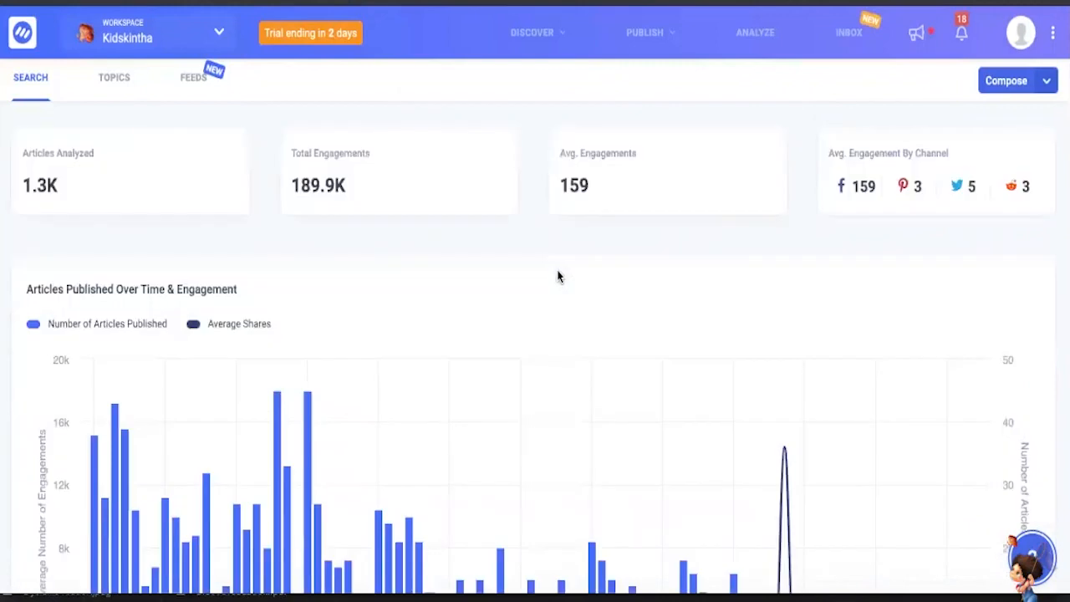
scroll(718, 259, "down", 3)
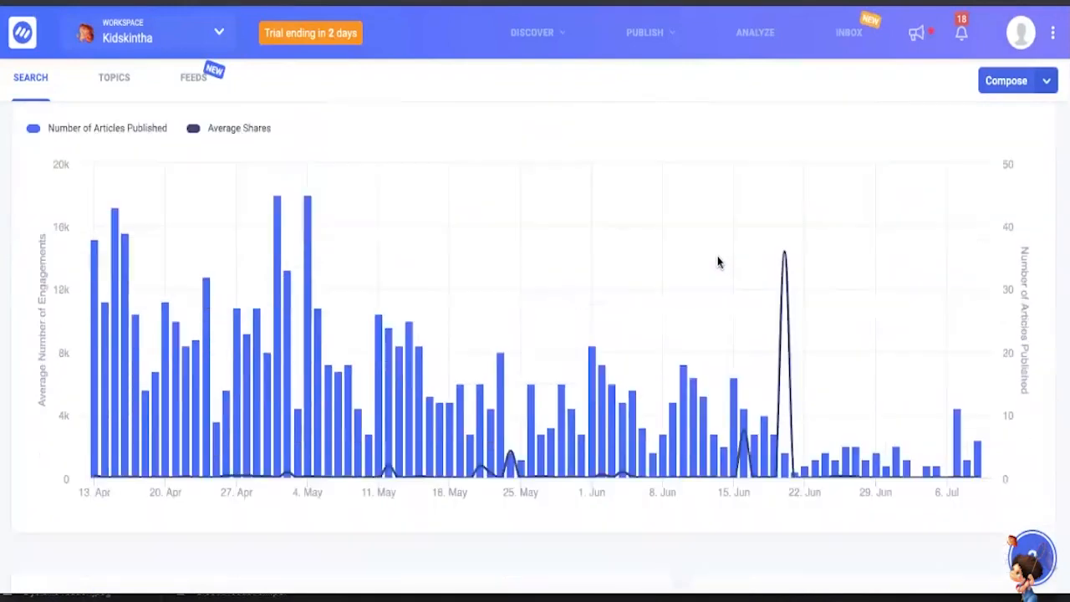
scroll(666, 327, "down", 2)
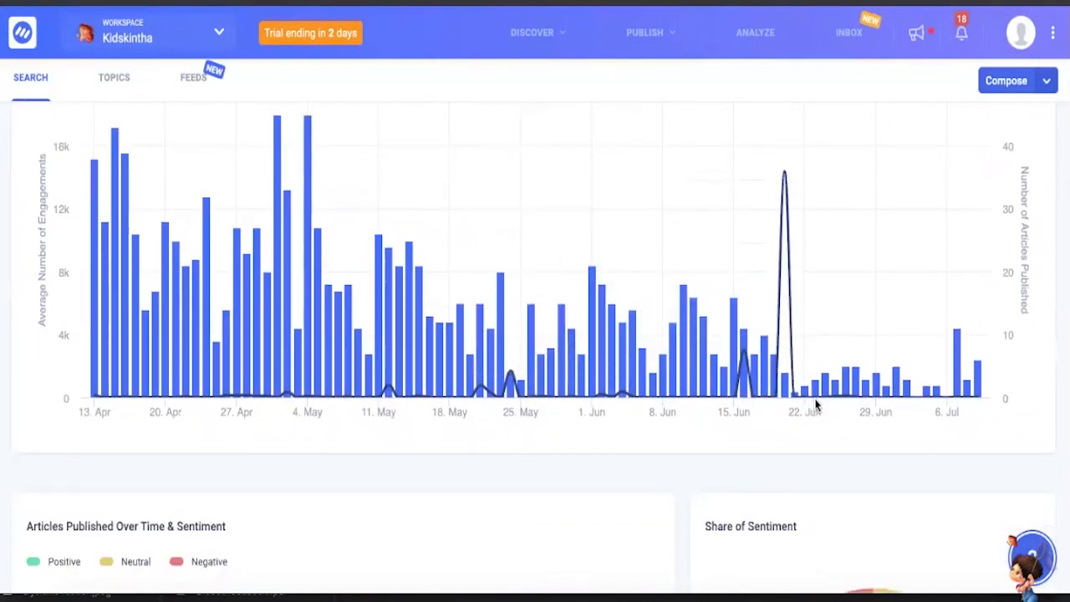
- Examine the Articles Published Over Time & Sentiment chart and the Share of Sentiment chart
scroll(815, 405, "down", 4)
scroll(815, 405, "up", 2)
scroll(817, 405, "down", 4)
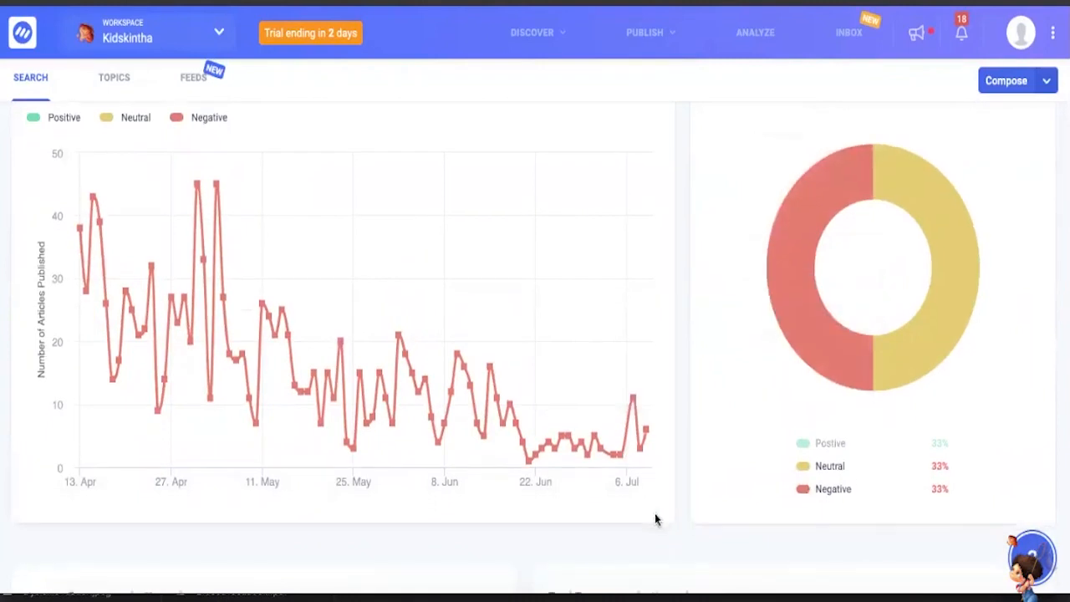
scroll(654, 513, "down", 1)
scroll(654, 514, "up", 2)
scroll(654, 514, "down", 1)
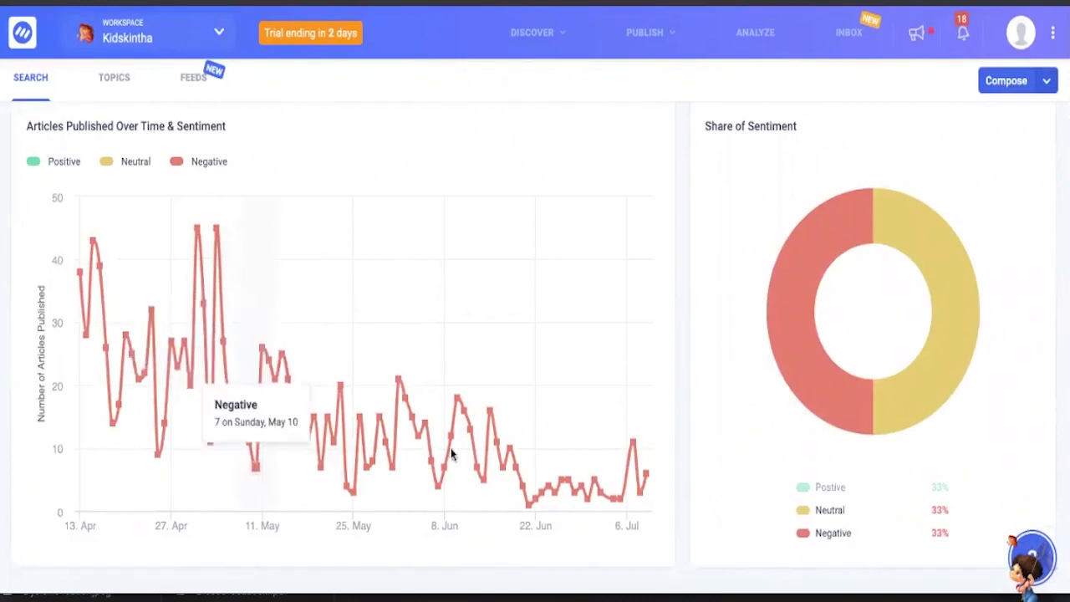
scroll(690, 420, "down", 1)
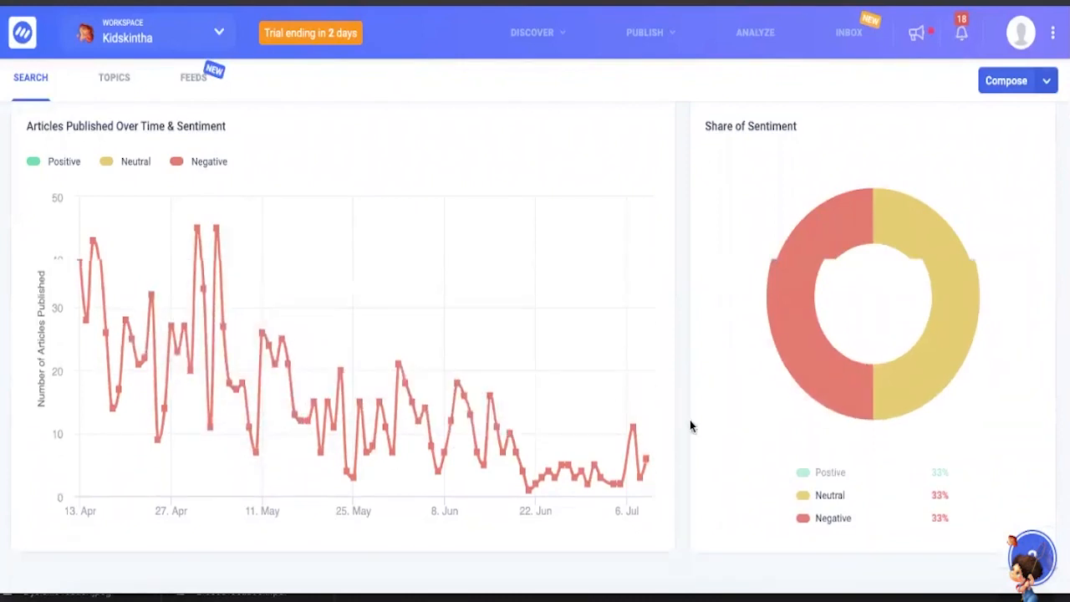
scroll(691, 421, "down", 5)
scroll(691, 419, "up", 9)
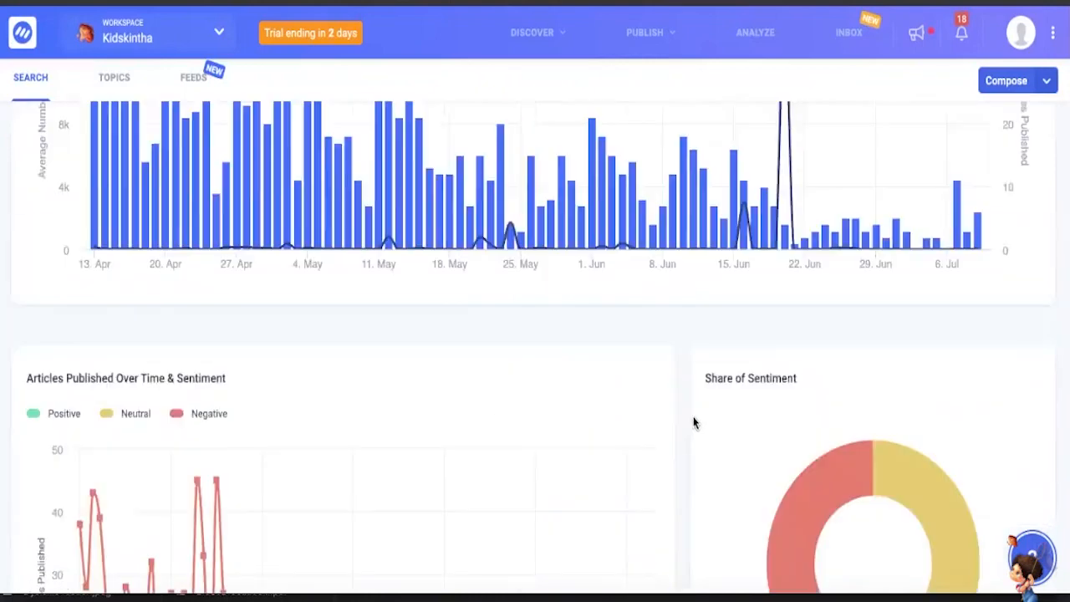
- Examine the average and total engagement by network charts, reading Facebook's average engagement
scroll(691, 419, "down", 3)
scroll(691, 423, "down", 8)
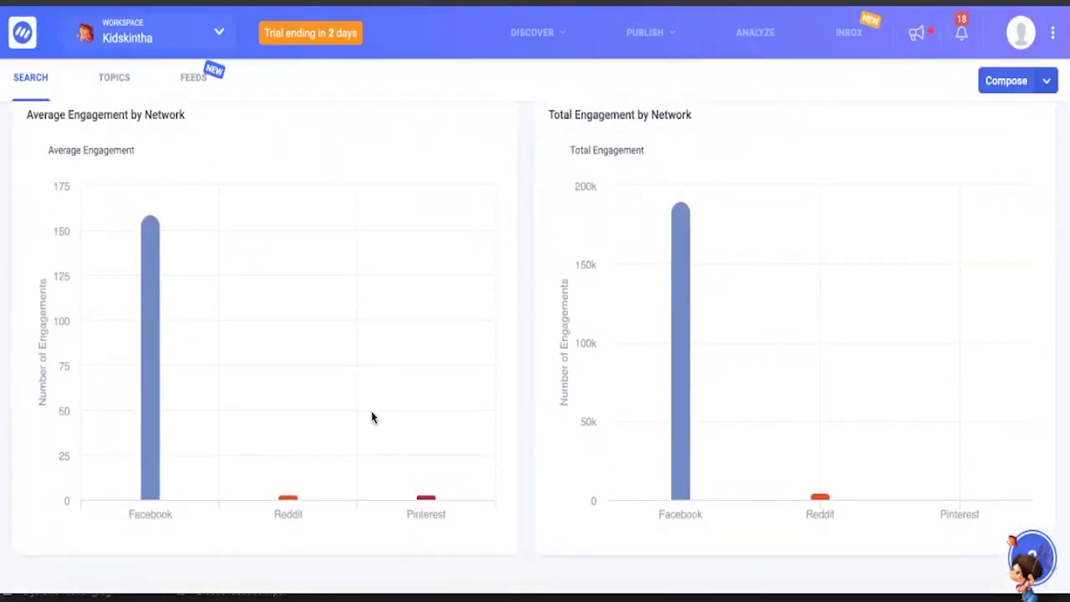
mouse_move(154, 502)
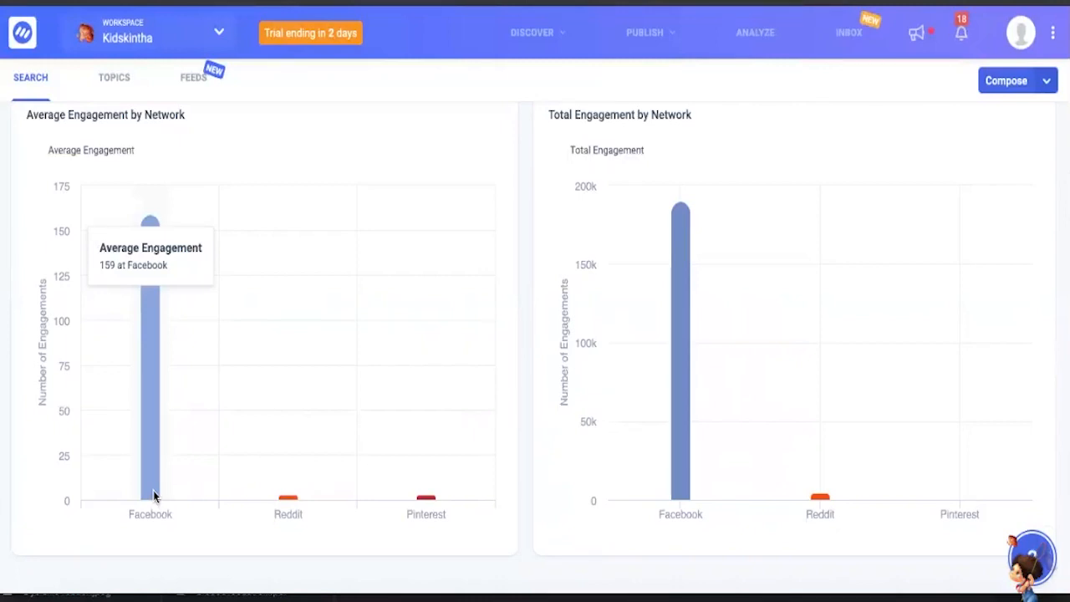
- Examine the Popular Content Types chart, comparing the number of content items with average engagement per content type
scroll(616, 384, "down", 5)
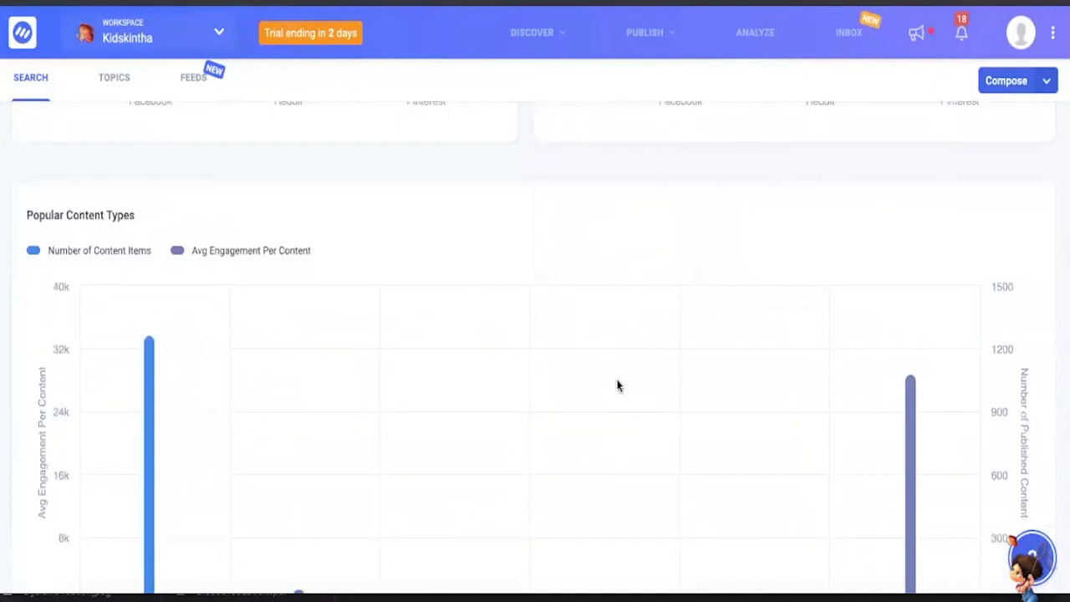
scroll(617, 385, "down", 1)
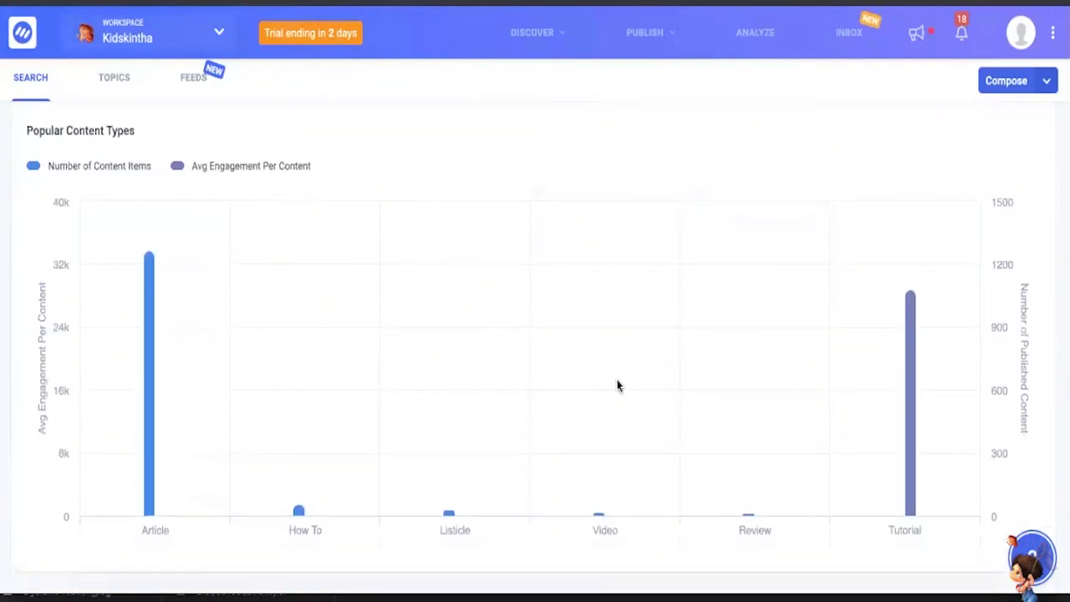
scroll(617, 385, "down", 1)
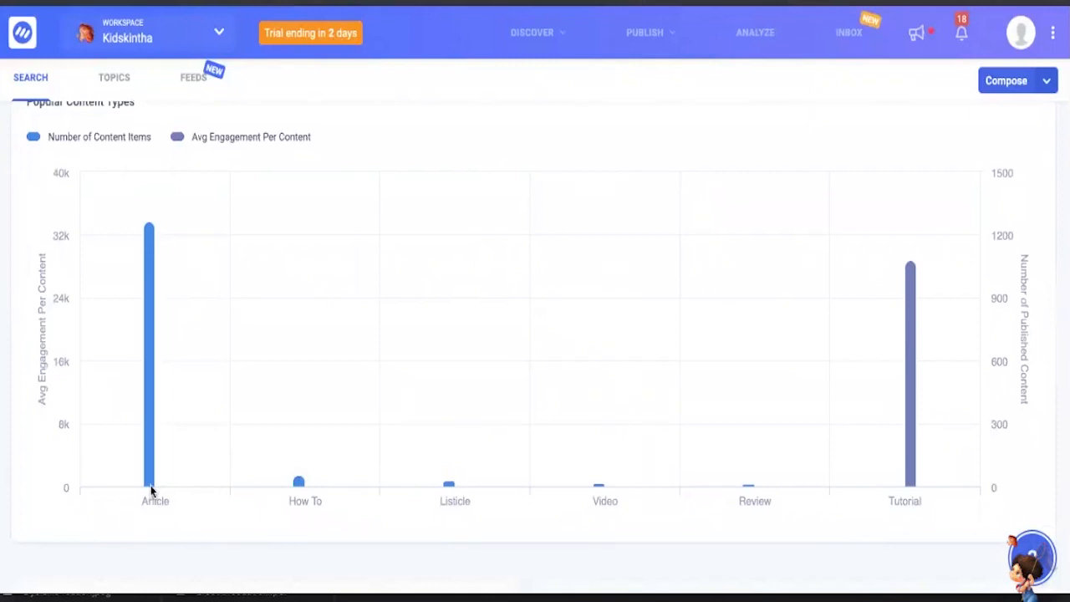
mouse_move(150, 481)
scroll(941, 438, "down", 1)
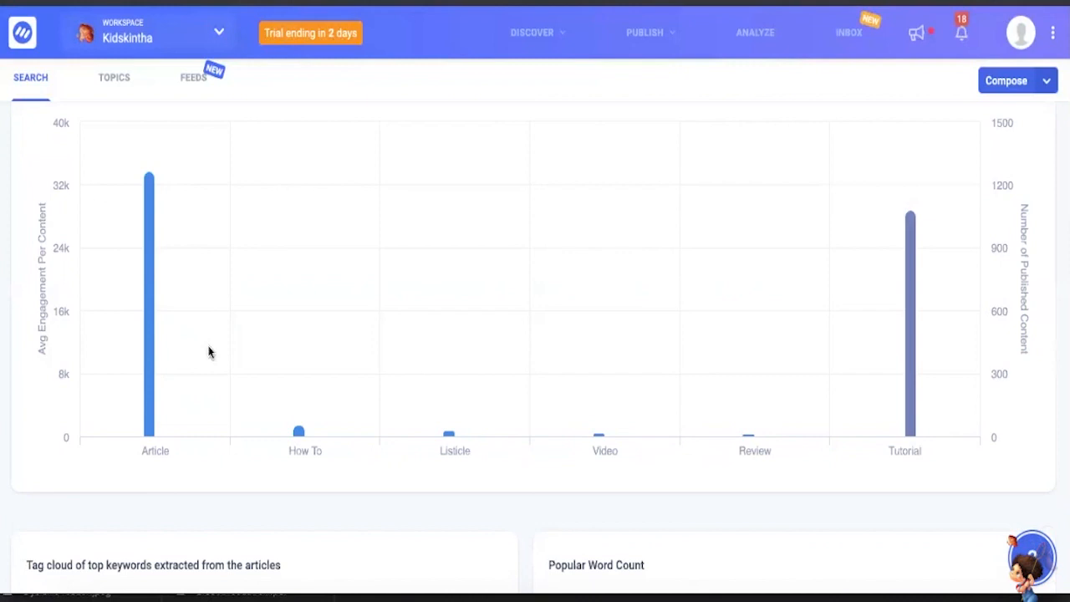
- Examine the tag cloud of top keywords and the Popular Word Count chart, reading both bars for the 0 - 1K range
scroll(209, 352, "down", 2)
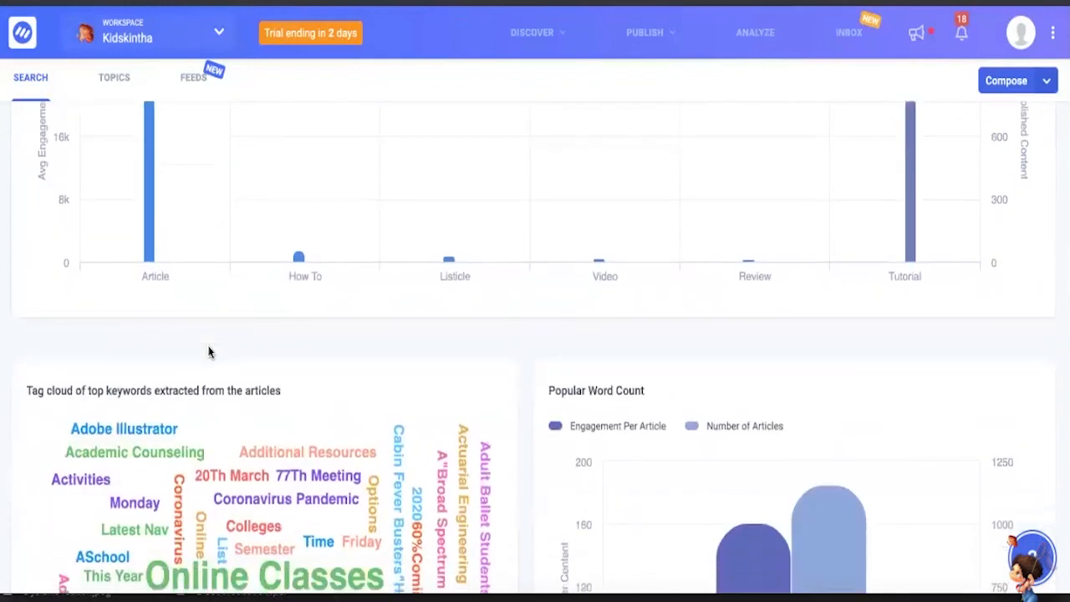
scroll(209, 352, "down", 1)
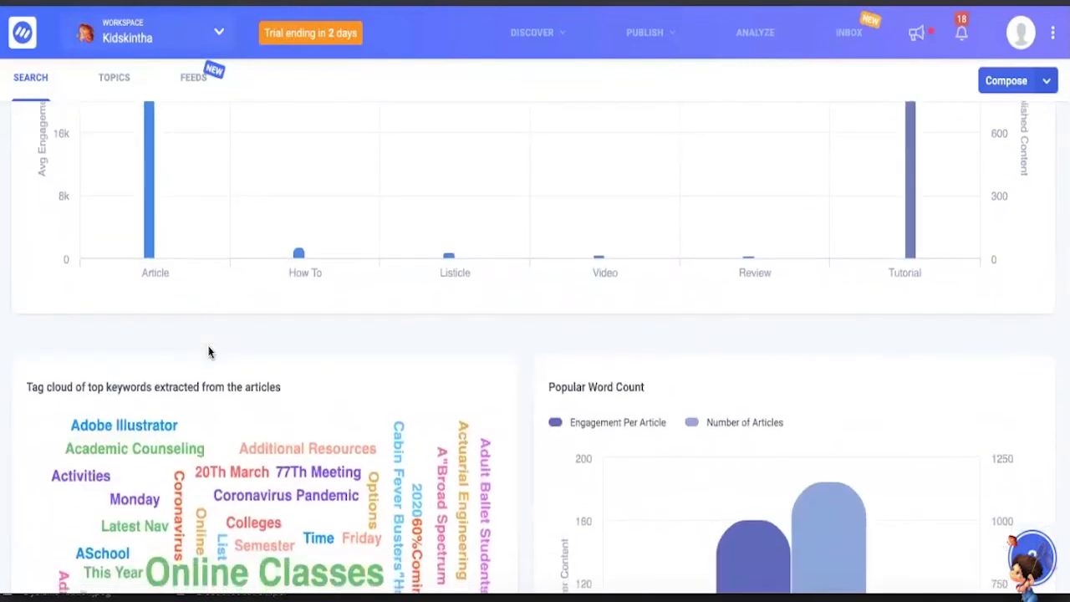
scroll(209, 352, "down", 3)
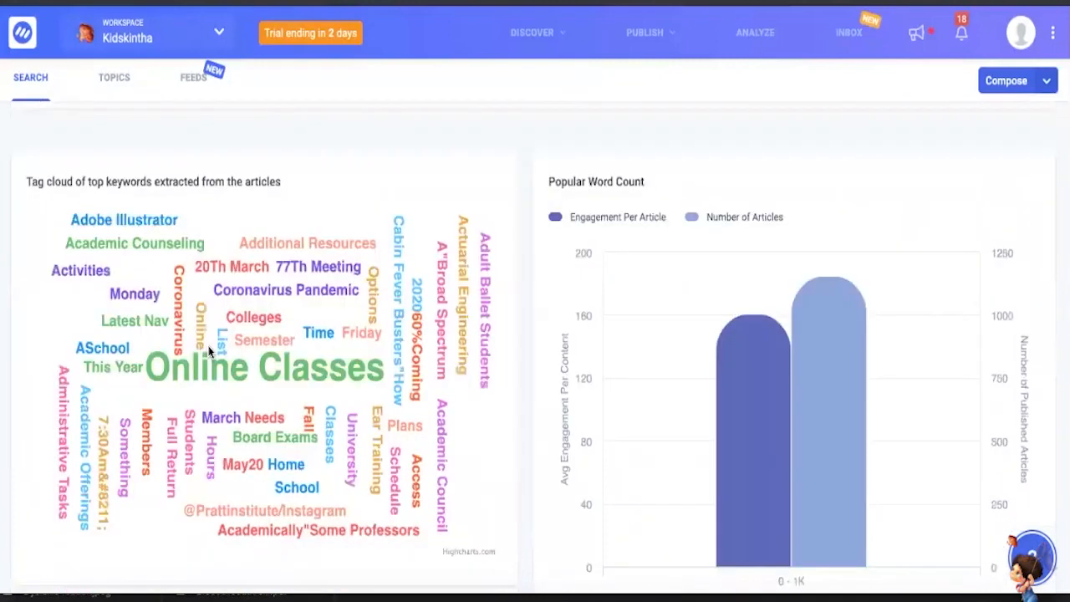
scroll(264, 404, "up", 3)
scroll(264, 406, "down", 3)
scroll(746, 406, "down", 1)
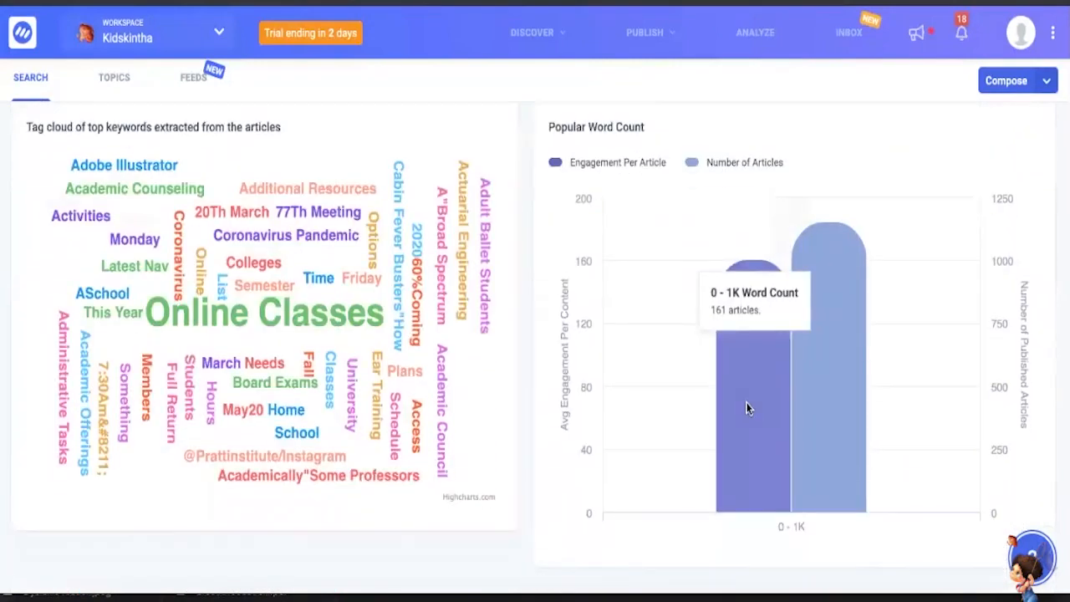
scroll(747, 402, "down", 1)
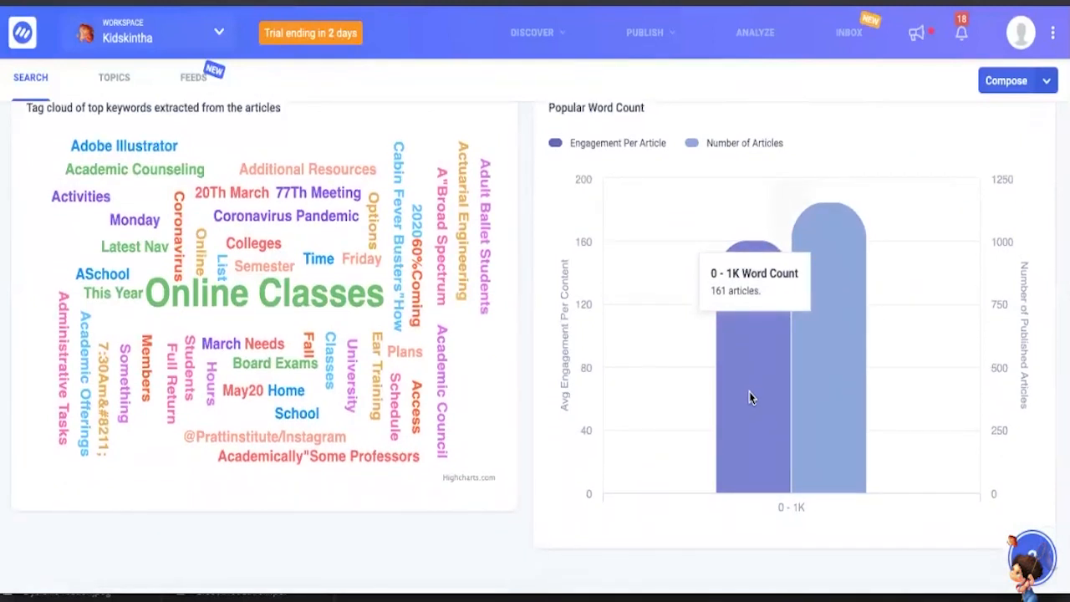
scroll(750, 398, "down", 4)
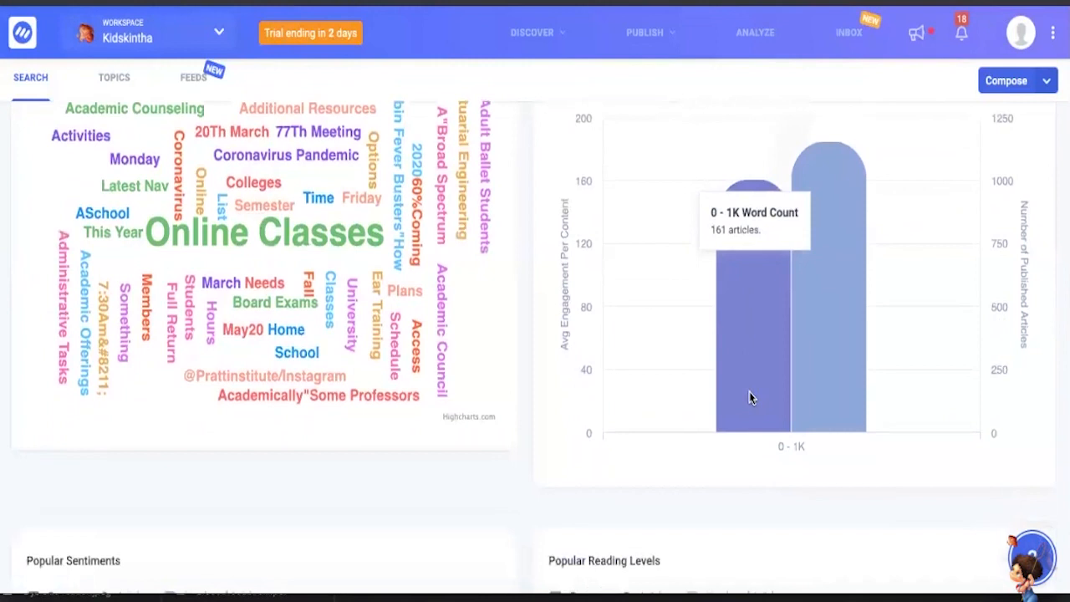
scroll(749, 393, "down", 1)
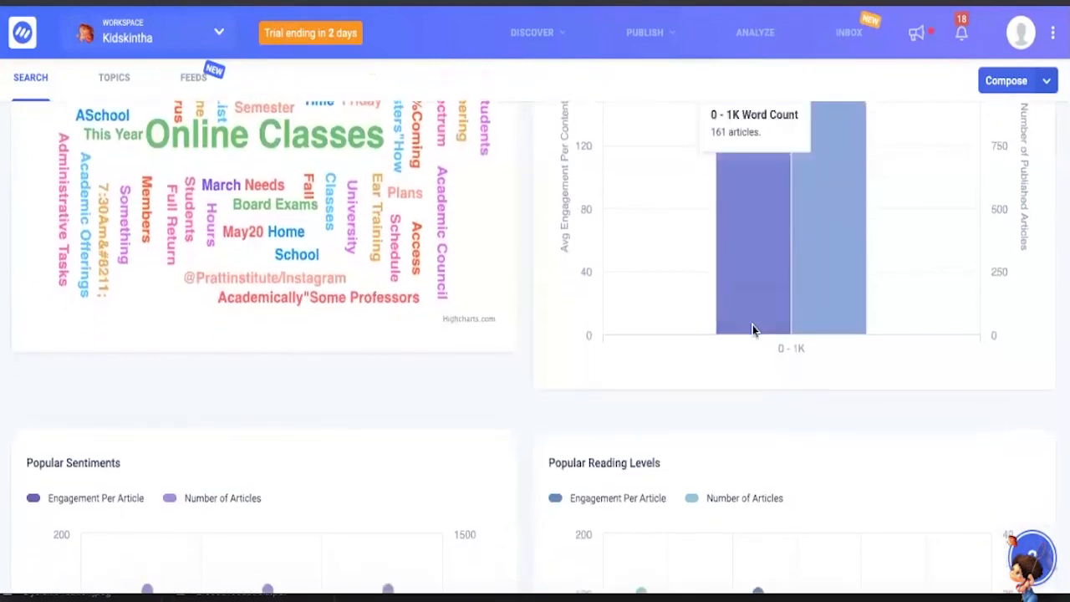
scroll(760, 324, "down", 1)
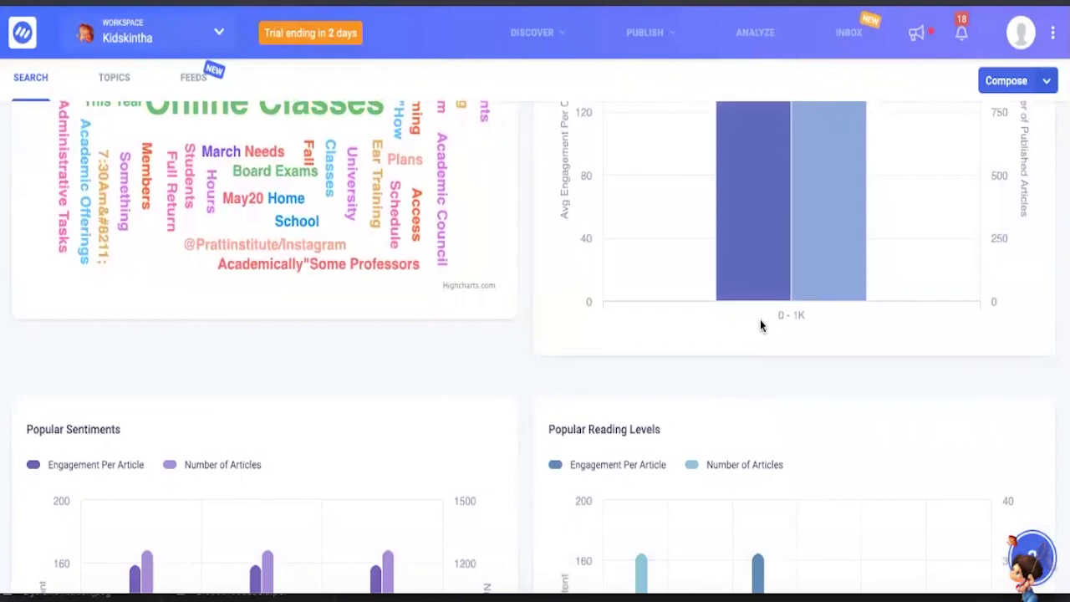
scroll(760, 319, "up", 3)
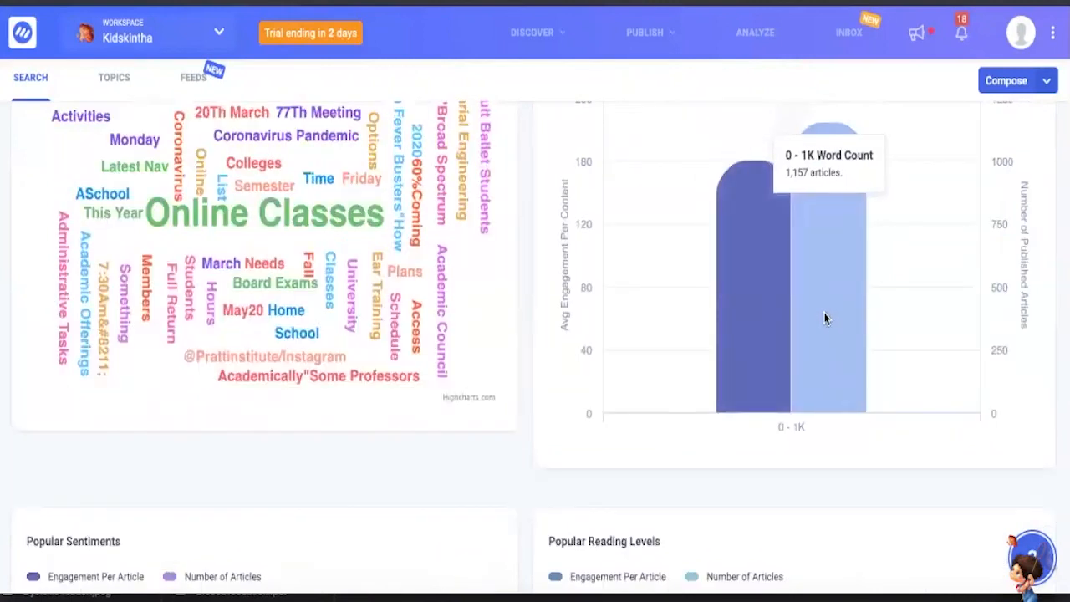
- Skim the remaining insights: engagement by weekday, top domains, top authors, popular sentiments and reading levels
scroll(825, 317, "down", 20)
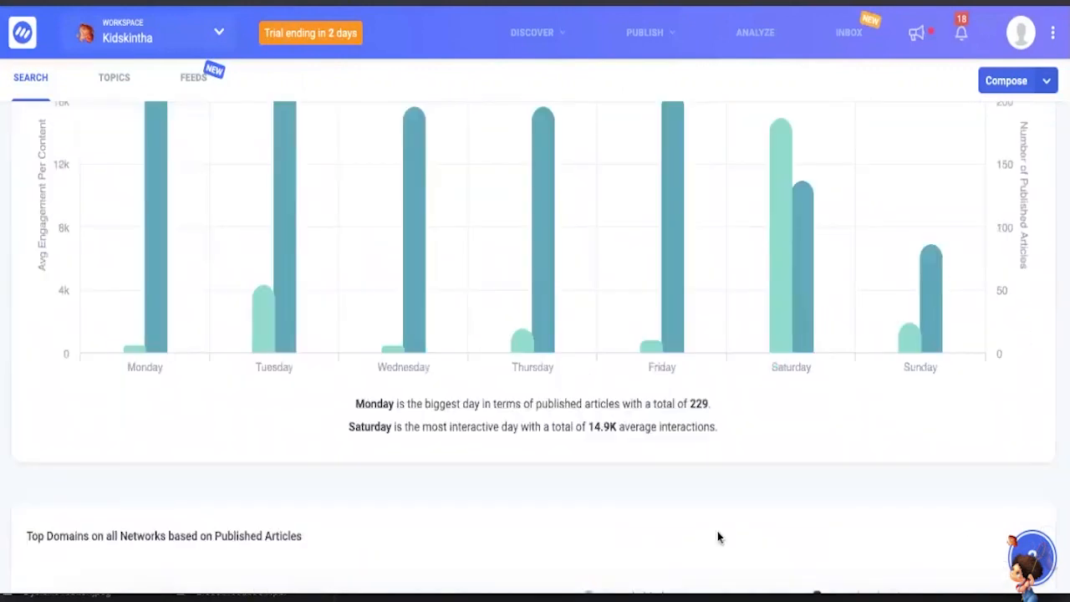
scroll(718, 541, "down", 15)
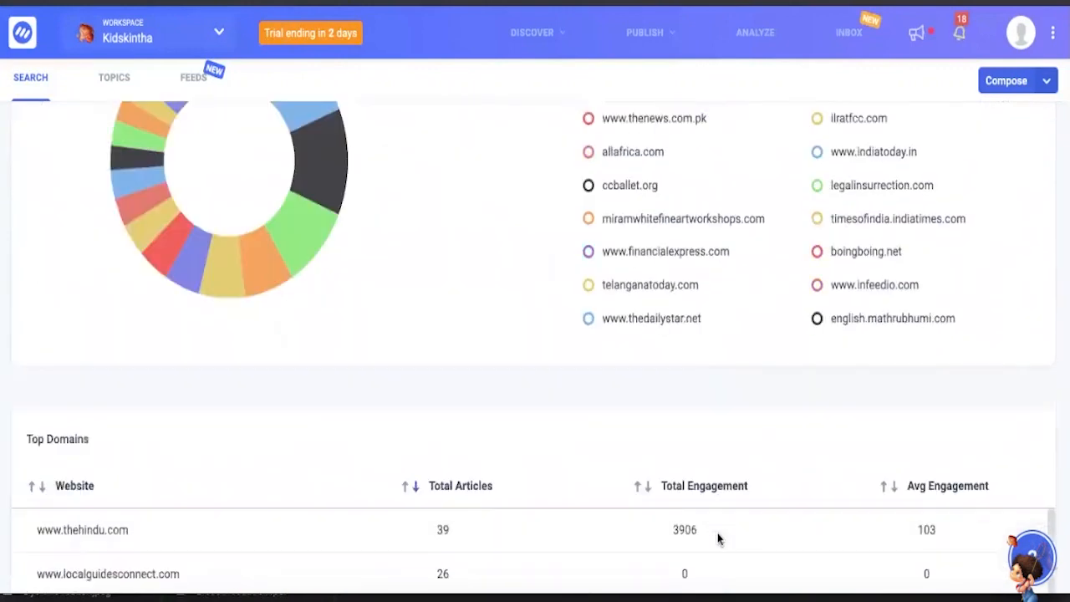
scroll(762, 394, "down", 6)
scroll(758, 431, "up", 2)
scroll(758, 431, "up", 2)
scroll(365, 326, "down", 4)
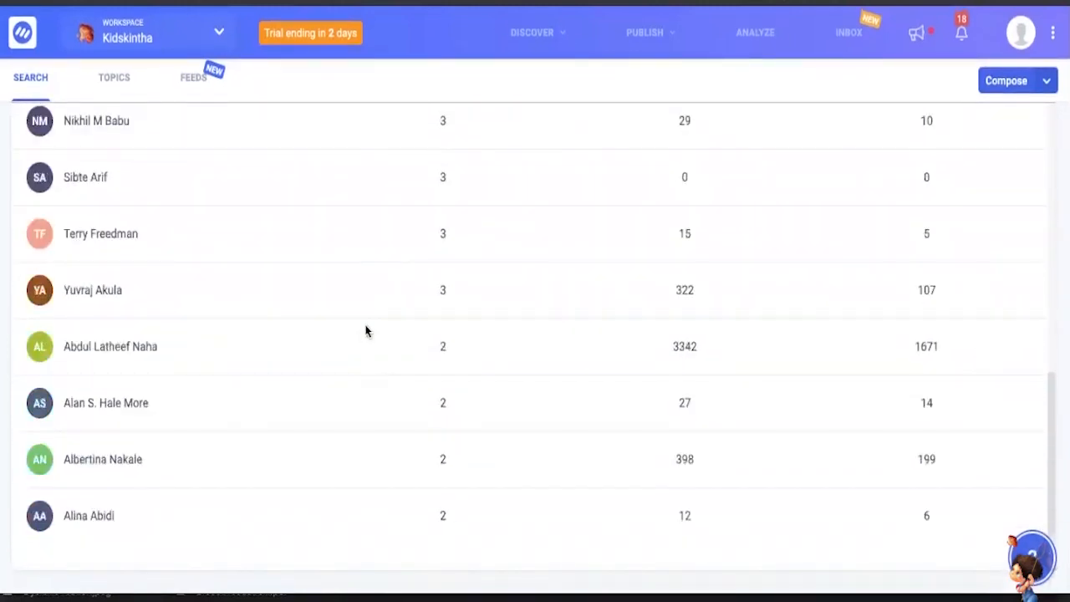
scroll(365, 330, "up", 5)
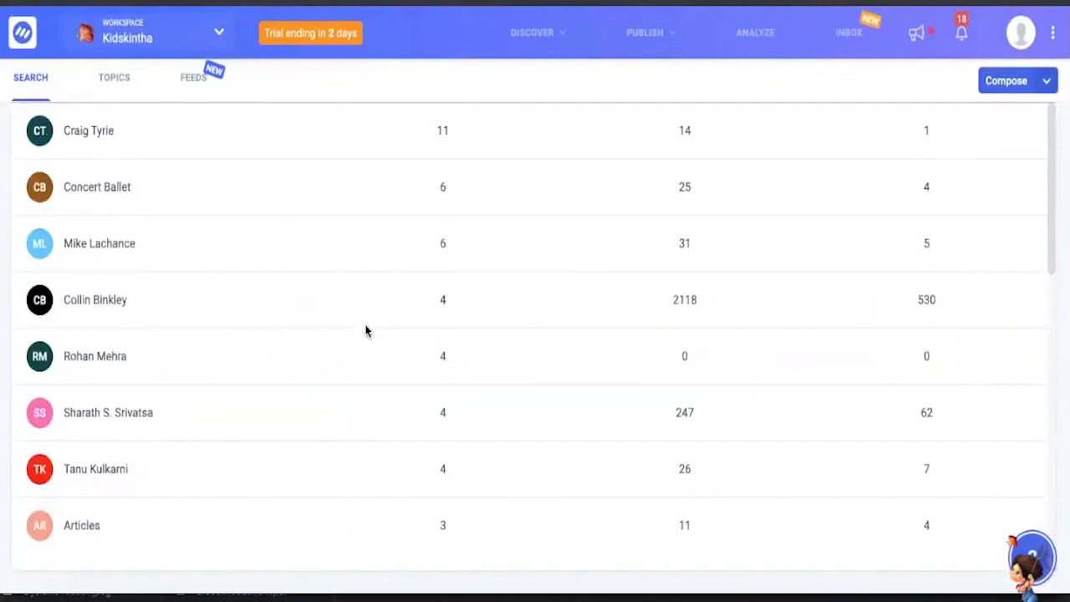
scroll(365, 330, "up", 12)
scroll(365, 330, "up", 5)
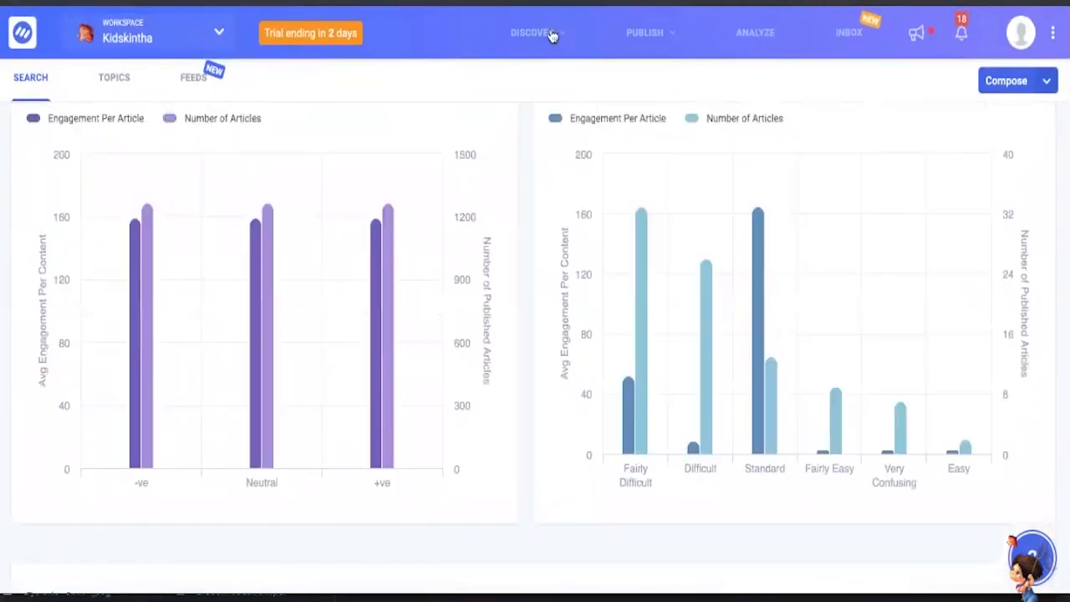
- Open the influencer discovery page and search for Twitter influencers on "education"
left_click(560, 32)
left_click(549, 180)
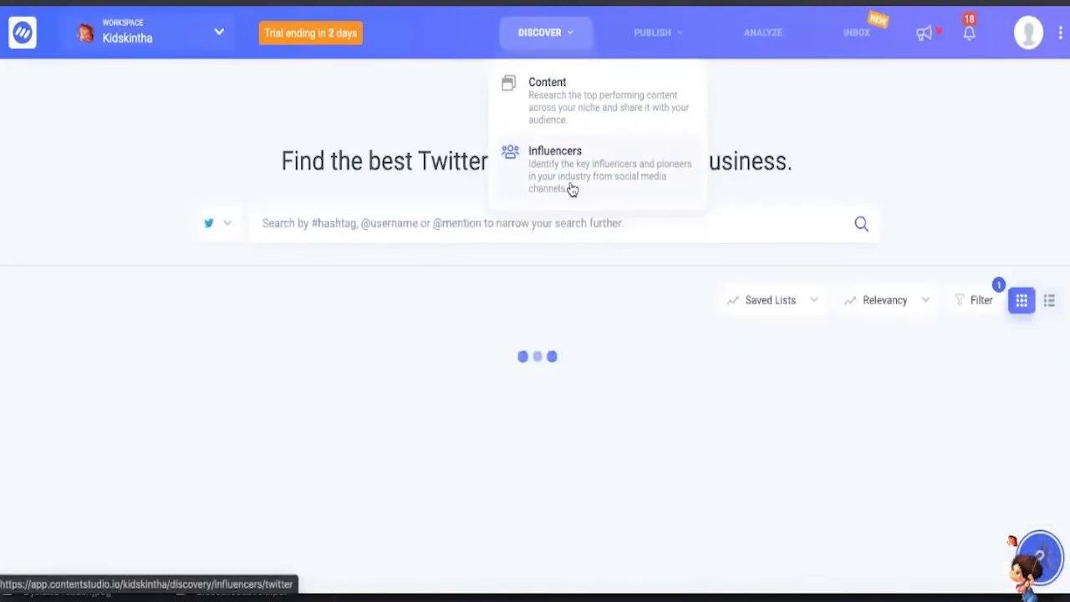
left_click(473, 225)
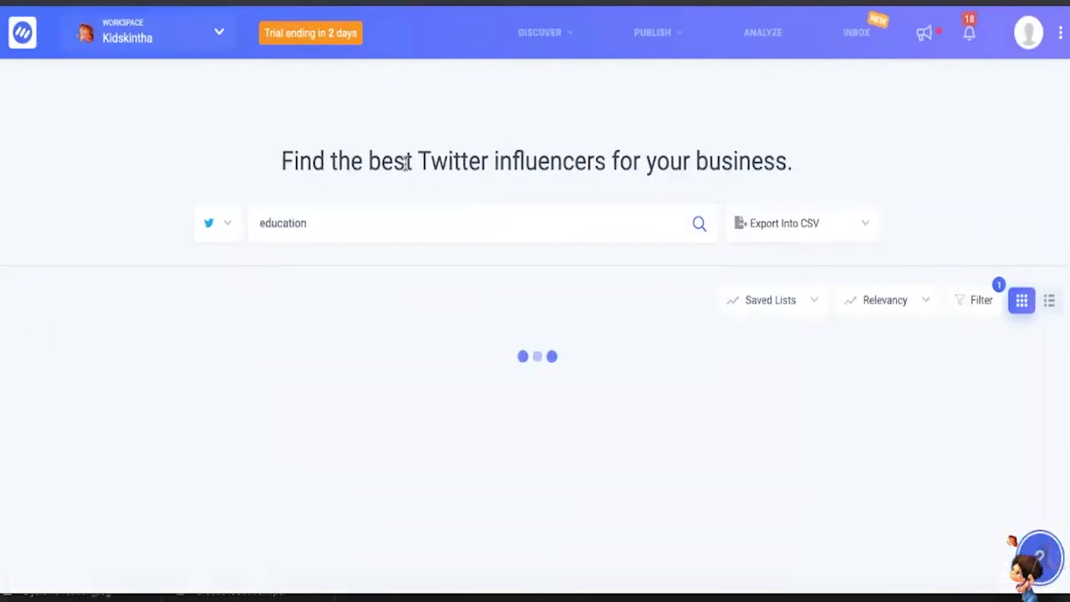
left_click_drag(405, 163, 448, 162)
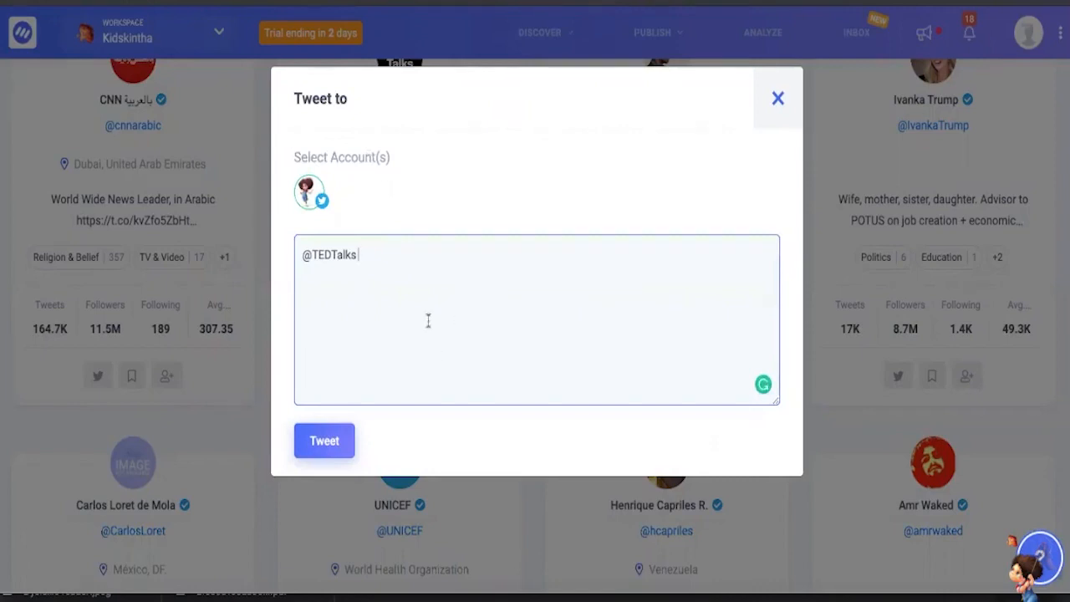
left_click(784, 107)
scroll(732, 161, "down", 3)
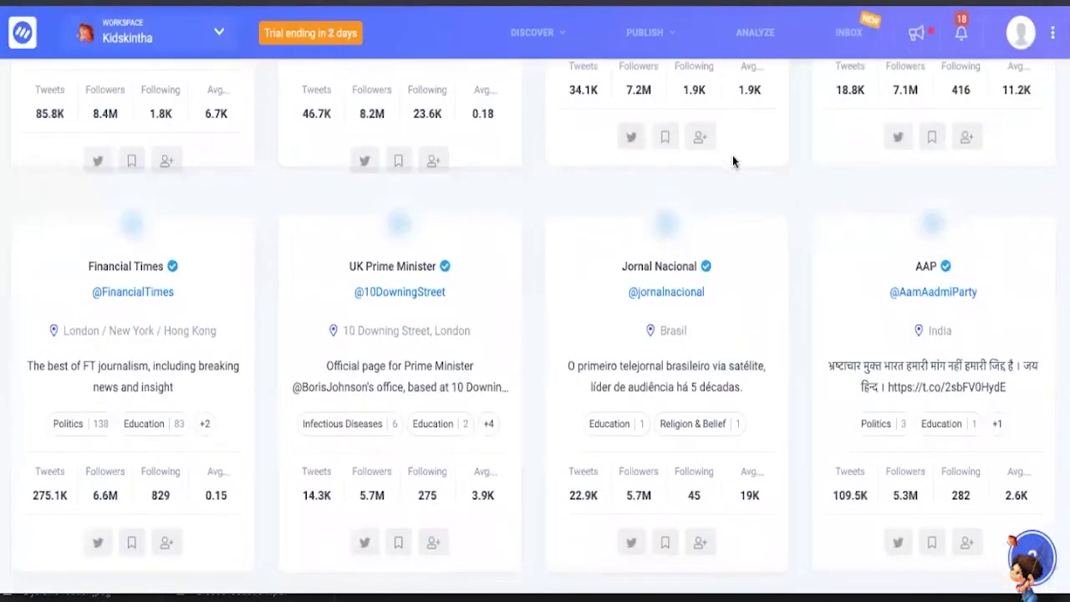
scroll(732, 161, "down", 5)
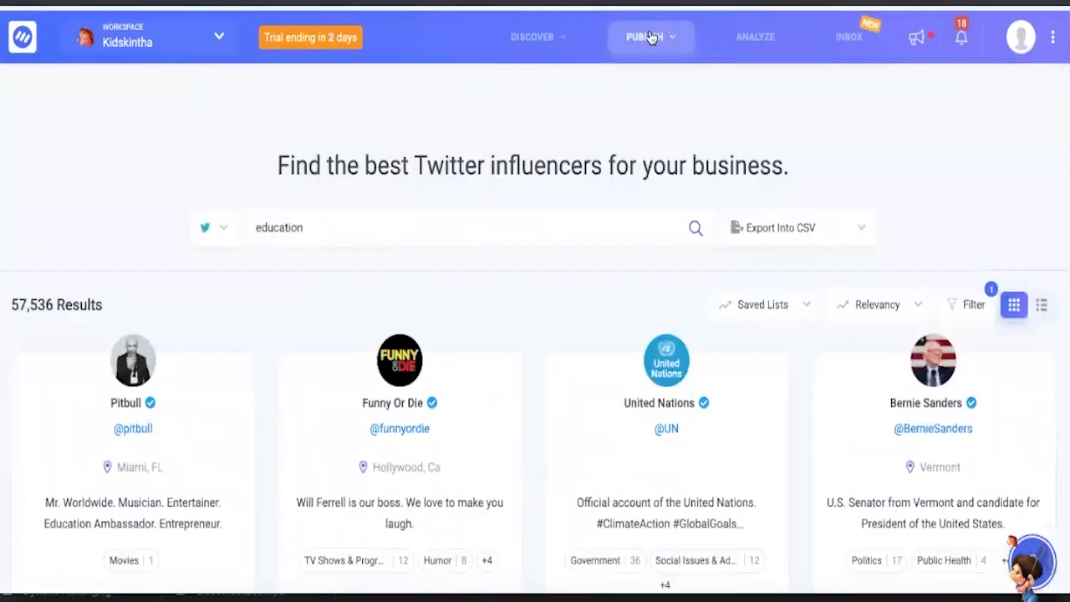
- Open the Composer and look over the social media and blog post options and the campaign post list
left_click(649, 33)
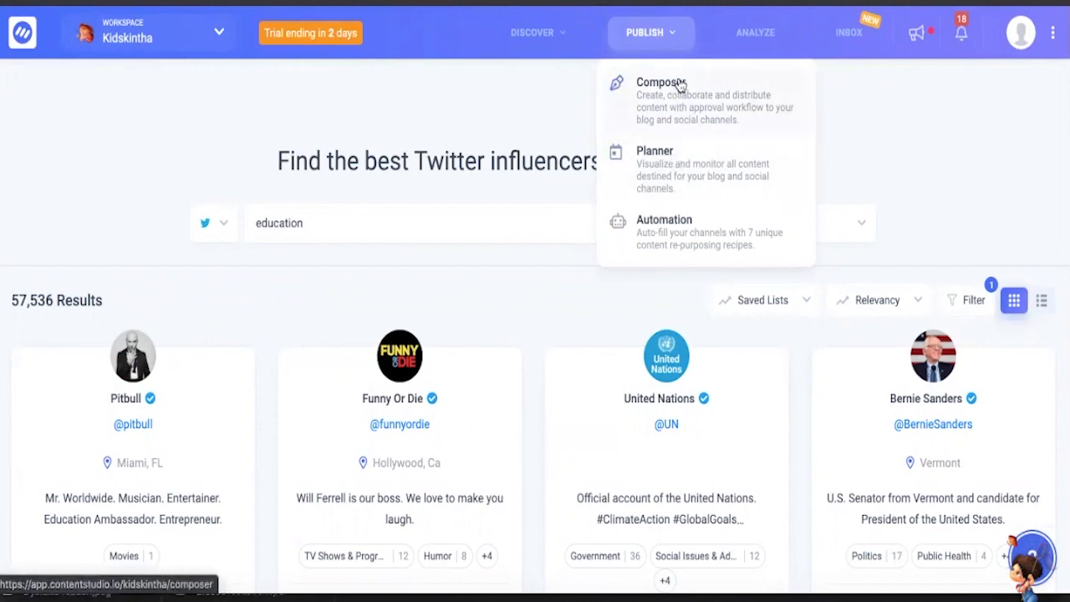
left_click(656, 106)
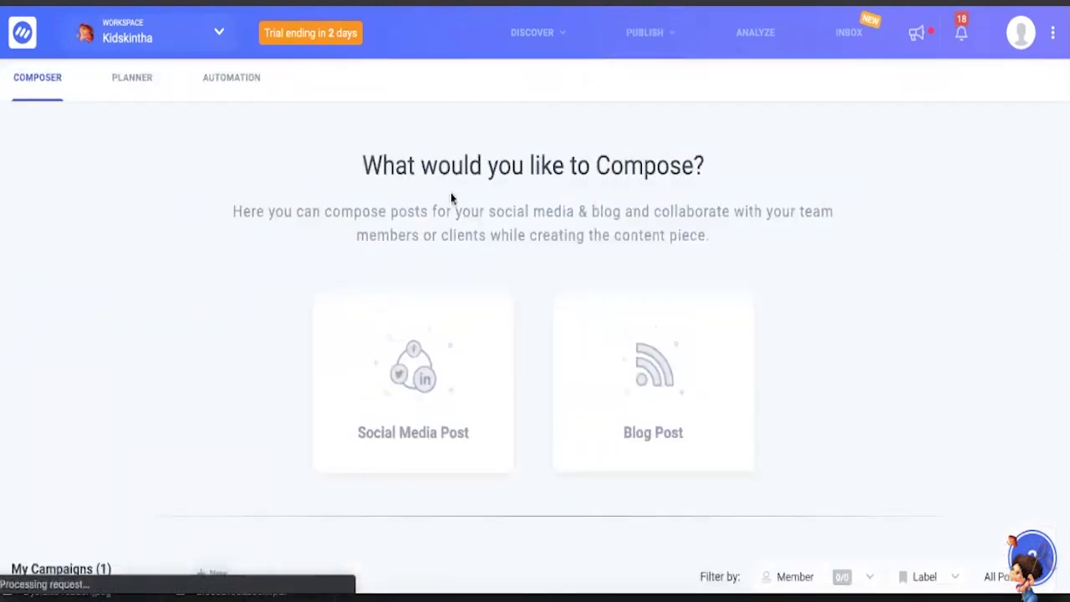
scroll(504, 275, "down", 2)
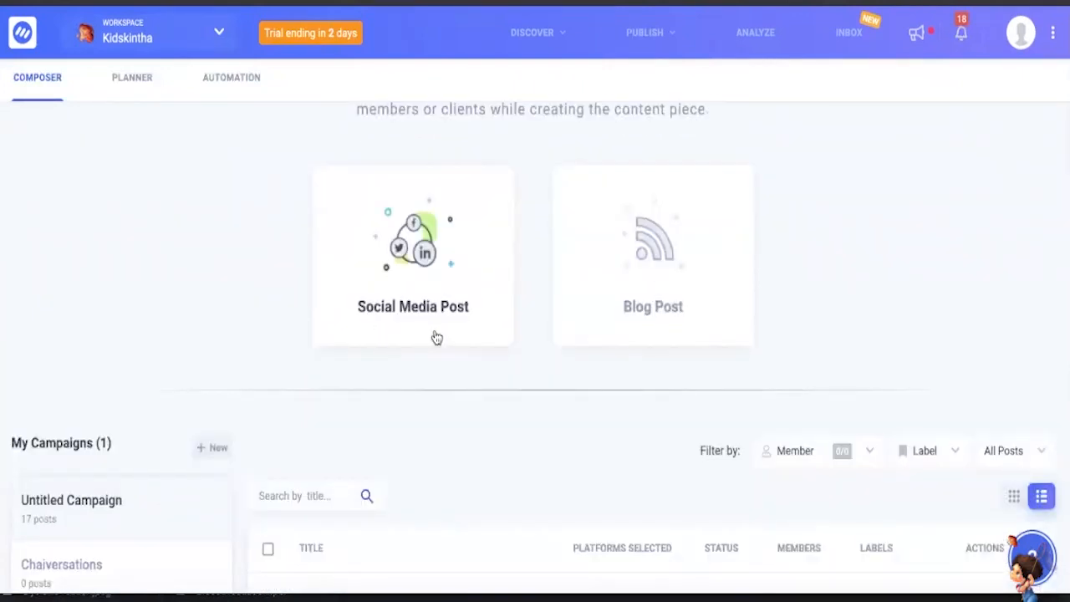
scroll(557, 396, "down", 2)
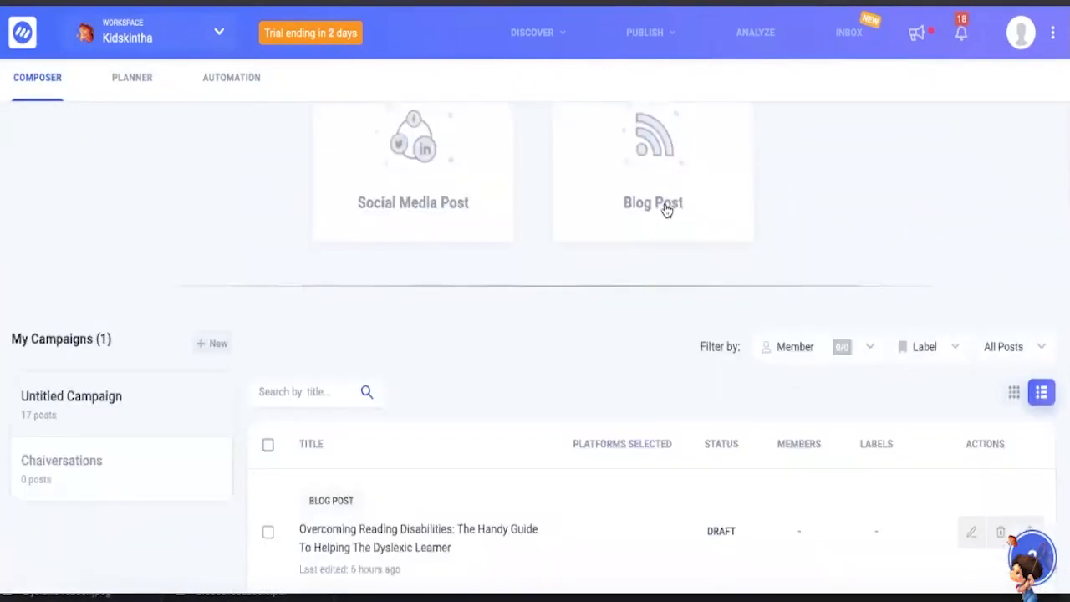
scroll(666, 209, "down", 3)
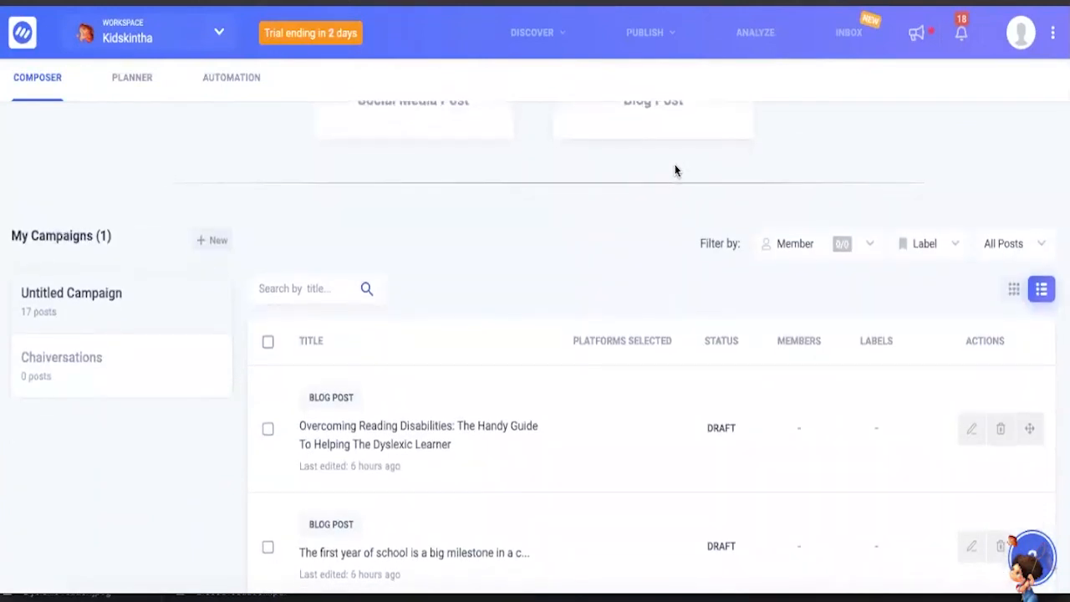
scroll(676, 171, "up", 1)
scroll(476, 169, "up", 1)
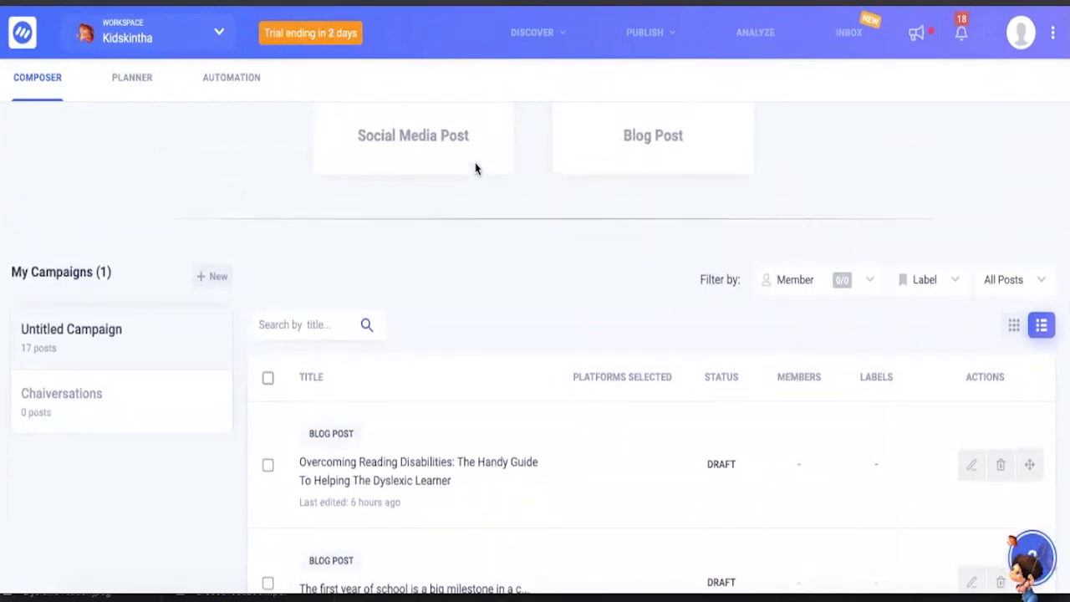
scroll(476, 169, "up", 4)
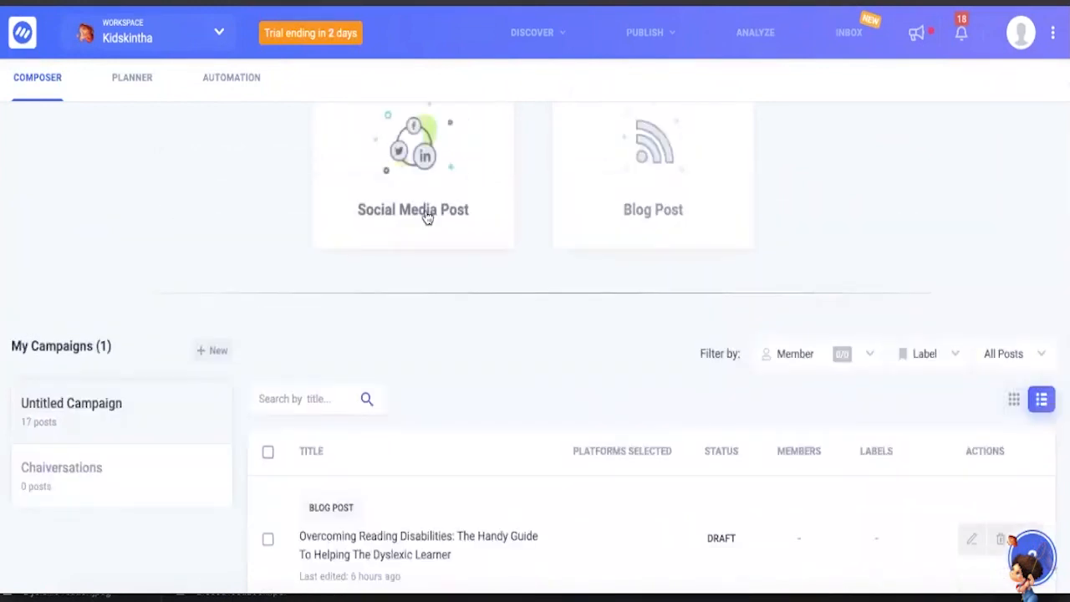
- Start a new blog post, look over the blank editor, and return to the Composer overview
left_click(676, 218)
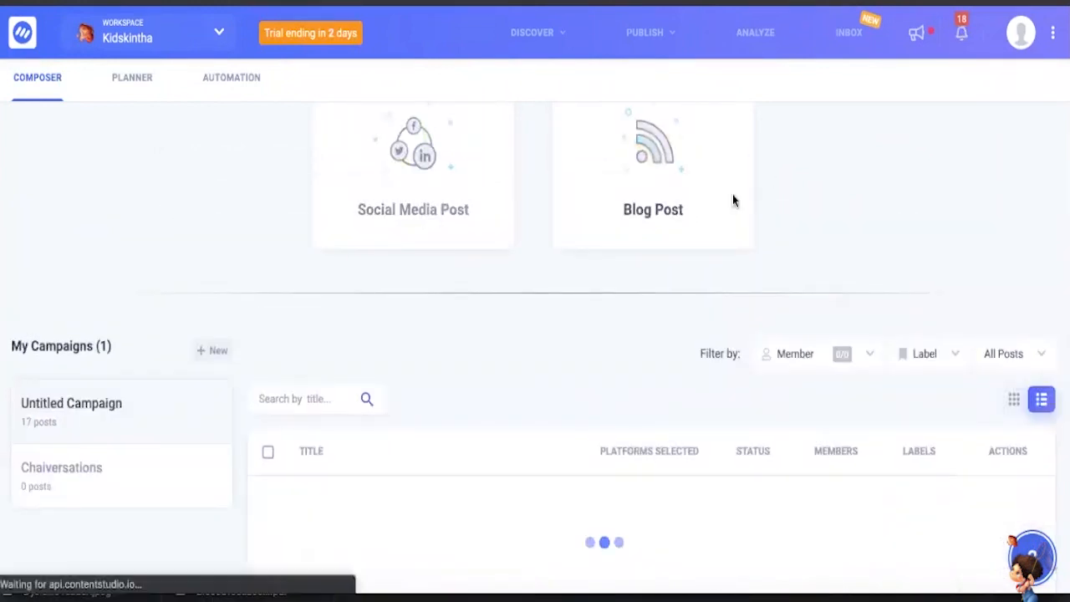
left_click(676, 205)
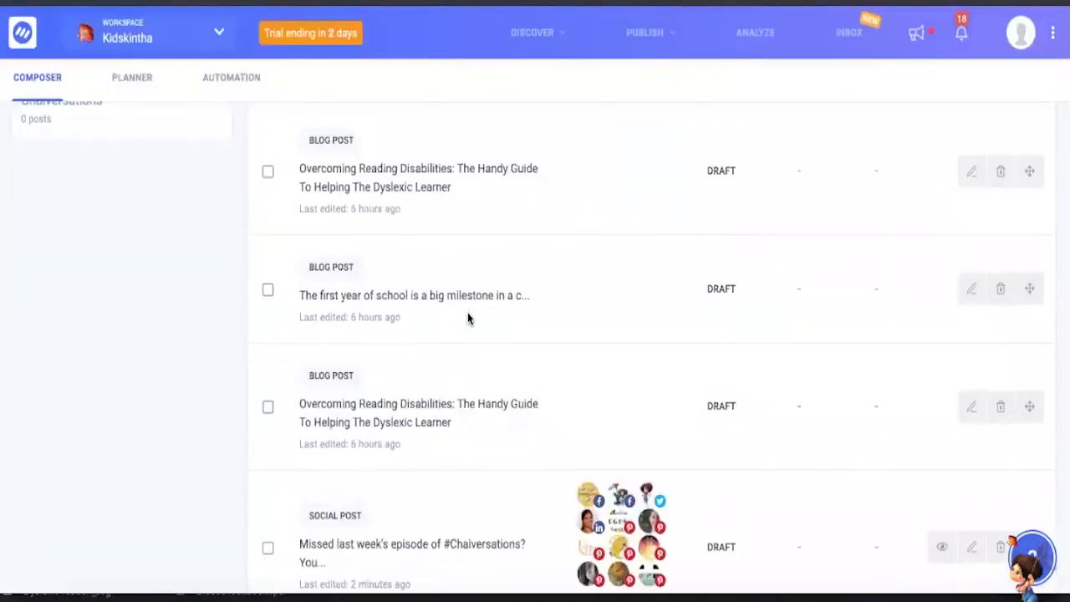
scroll(468, 318, "up", 10)
- Browse the draft and published posts in Untitled Campaign and open the draft social post about last week's #Chaiversations episode
scroll(468, 318, "down", 3)
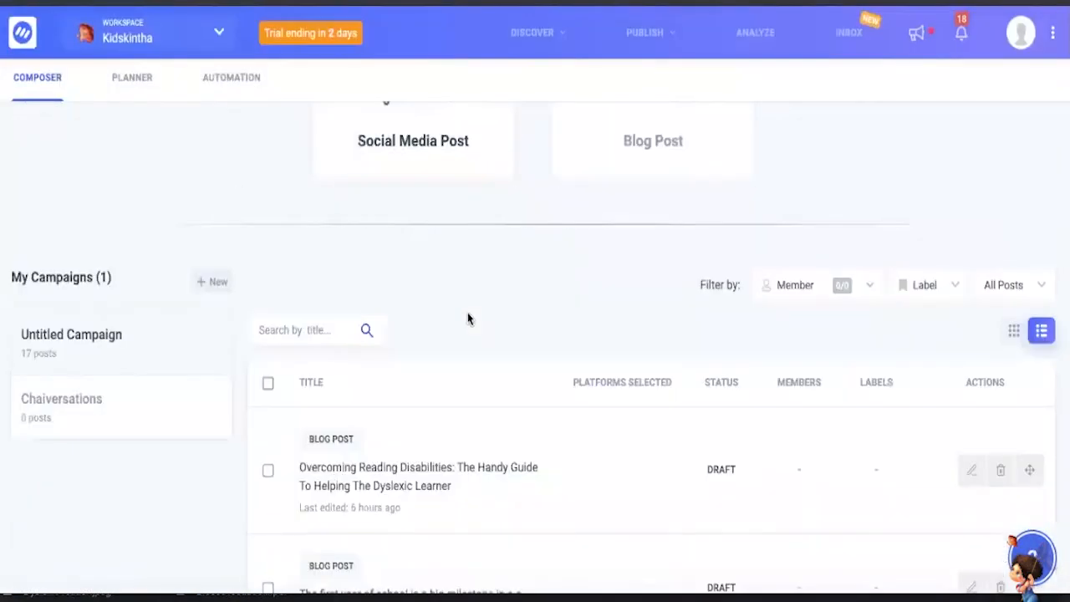
scroll(468, 318, "down", 3)
scroll(408, 266, "up", 2)
scroll(411, 290, "down", 8)
scroll(411, 289, "up", 5)
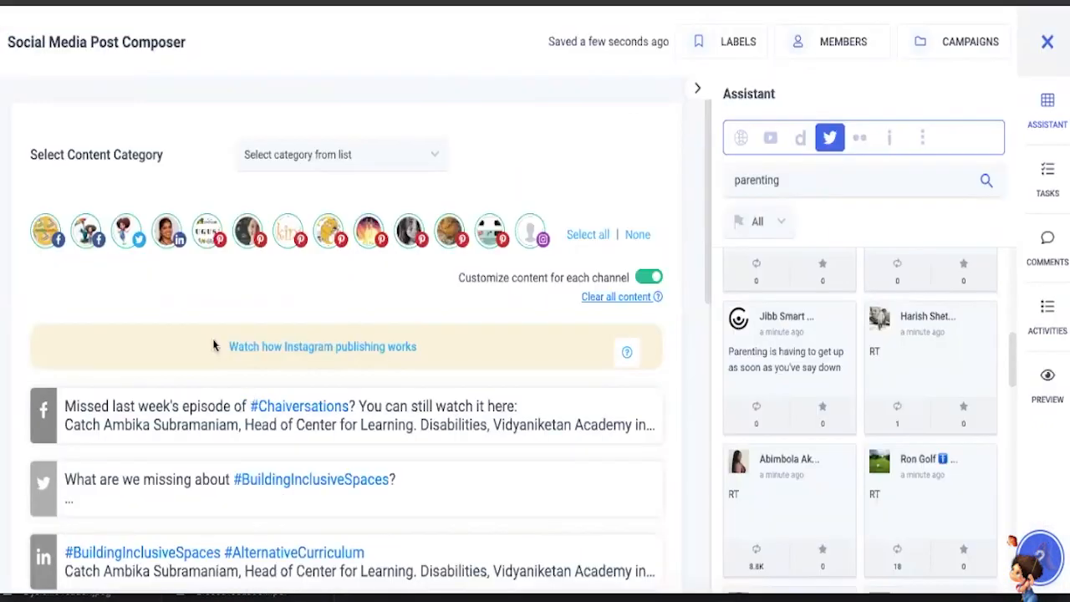
scroll(215, 347, "down", 1)
scroll(215, 347, "up", 1)
- Expand the Facebook version of the #Chaiversations post and look over its text, link and image
scroll(279, 364, "down", 1)
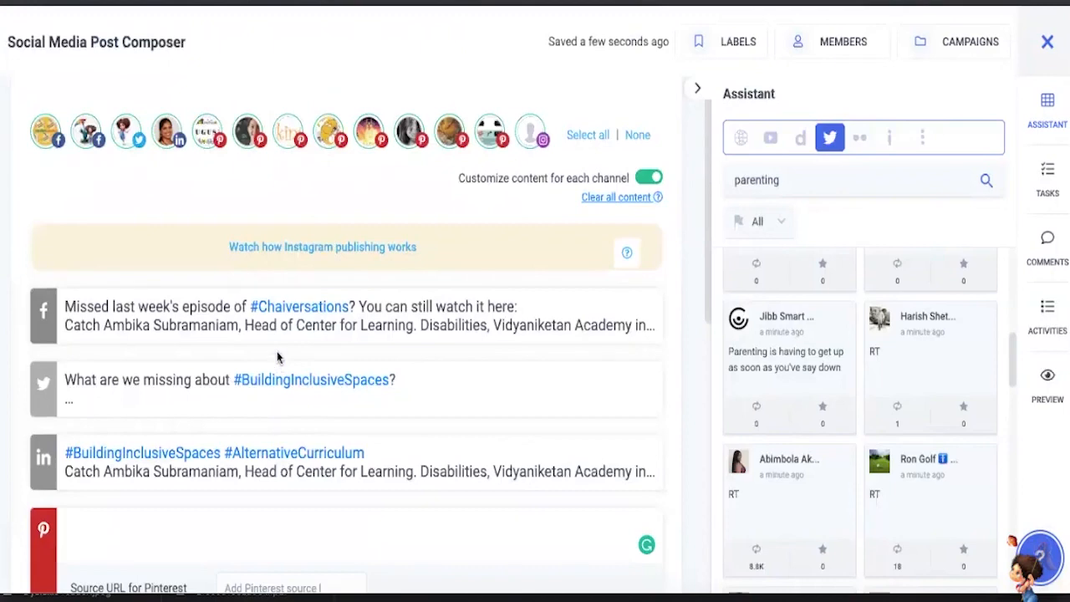
left_click(248, 327)
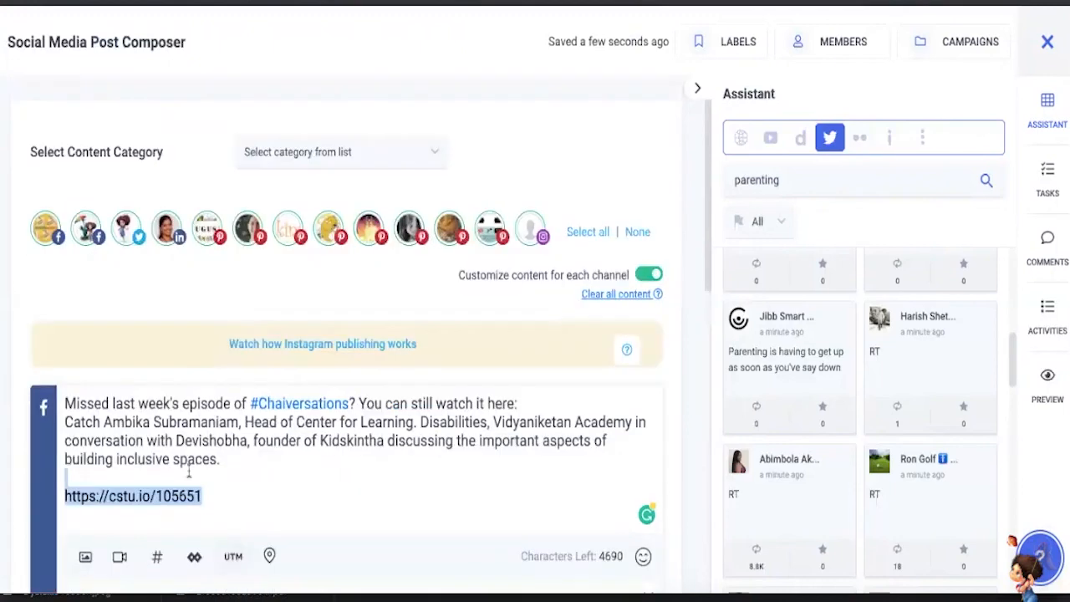
left_click_drag(209, 485, 194, 395)
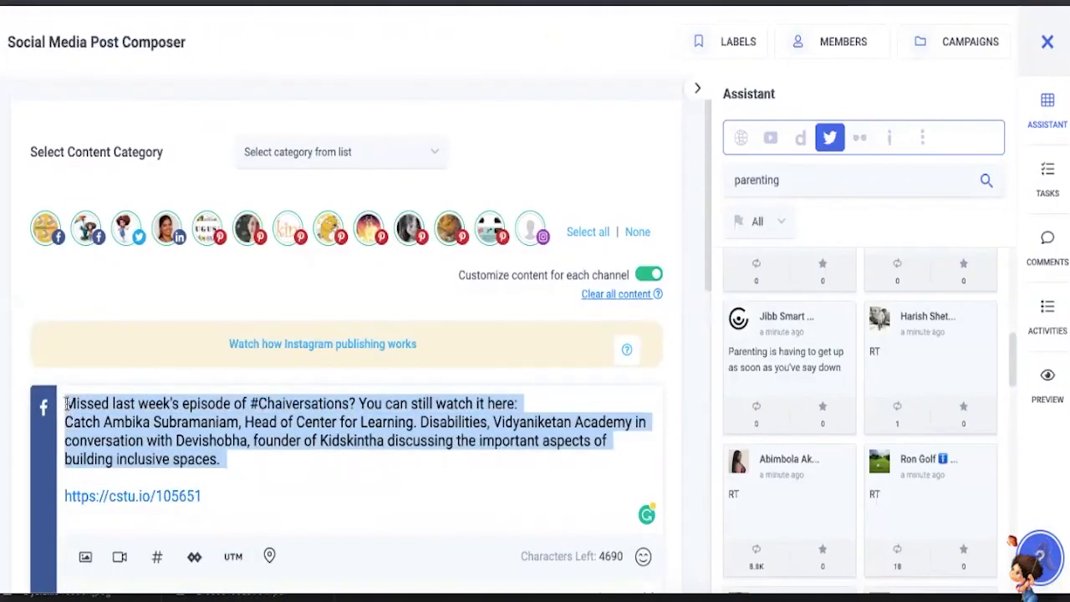
scroll(194, 400, "down", 2)
scroll(194, 401, "down", 1)
scroll(105, 240, "up", 3)
scroll(105, 240, "down", 2)
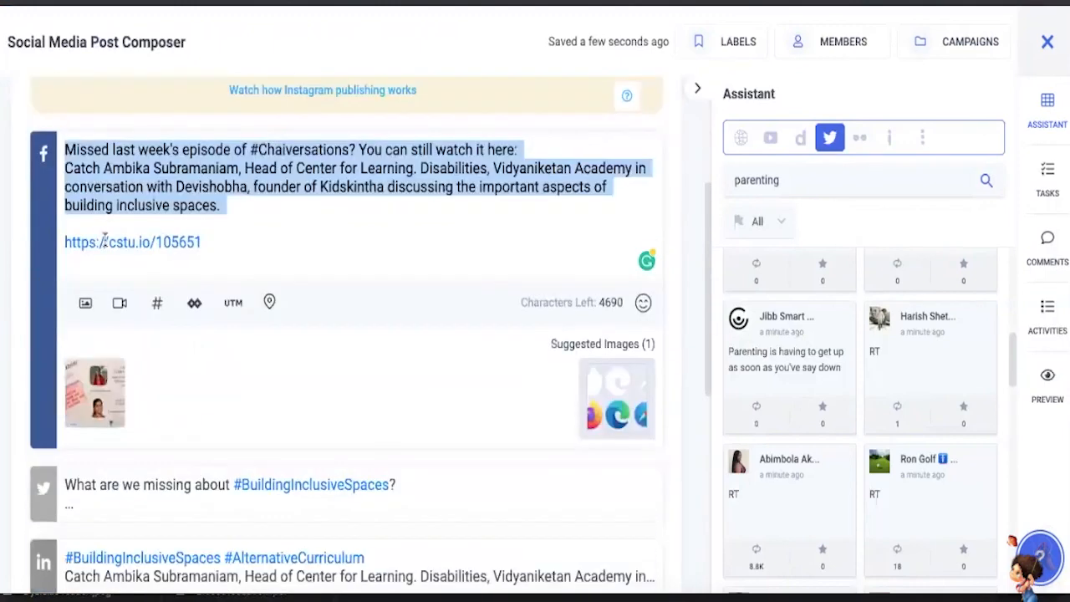
scroll(126, 334, "up", 3)
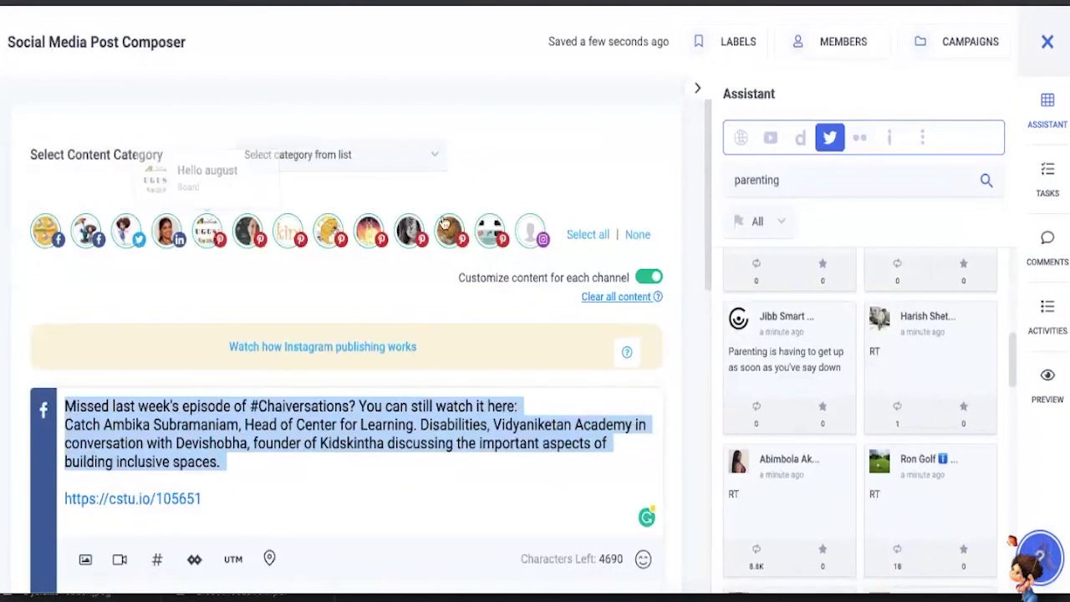
- Deselect the Pinterest boards Hello august, Funny quips, Book Reviews and The Radical, plus the last two boards before the Instagram profile
left_click(220, 238)
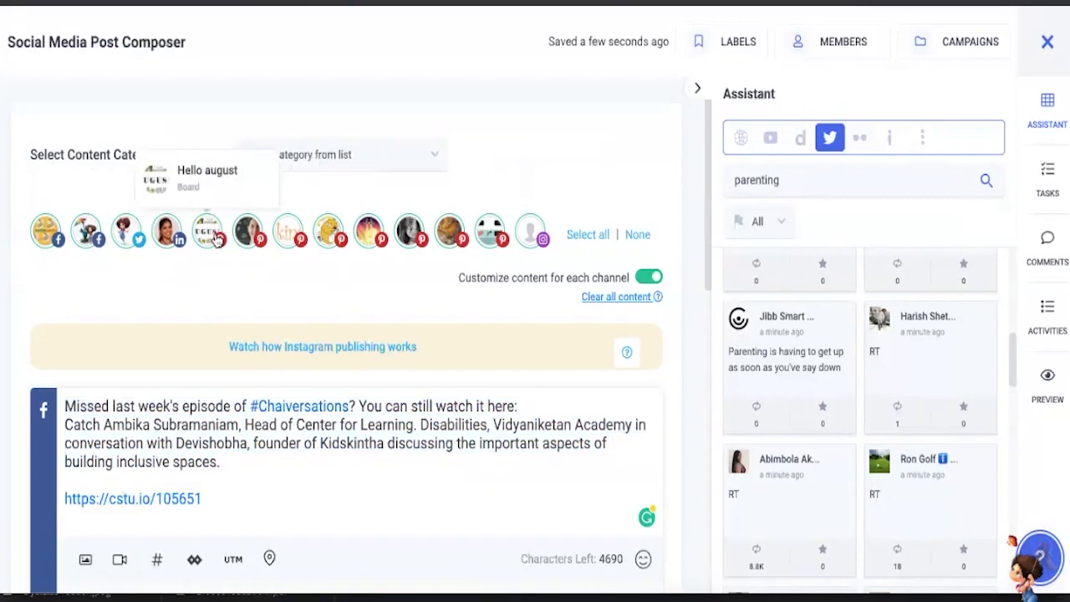
scroll(268, 302, "up", 4)
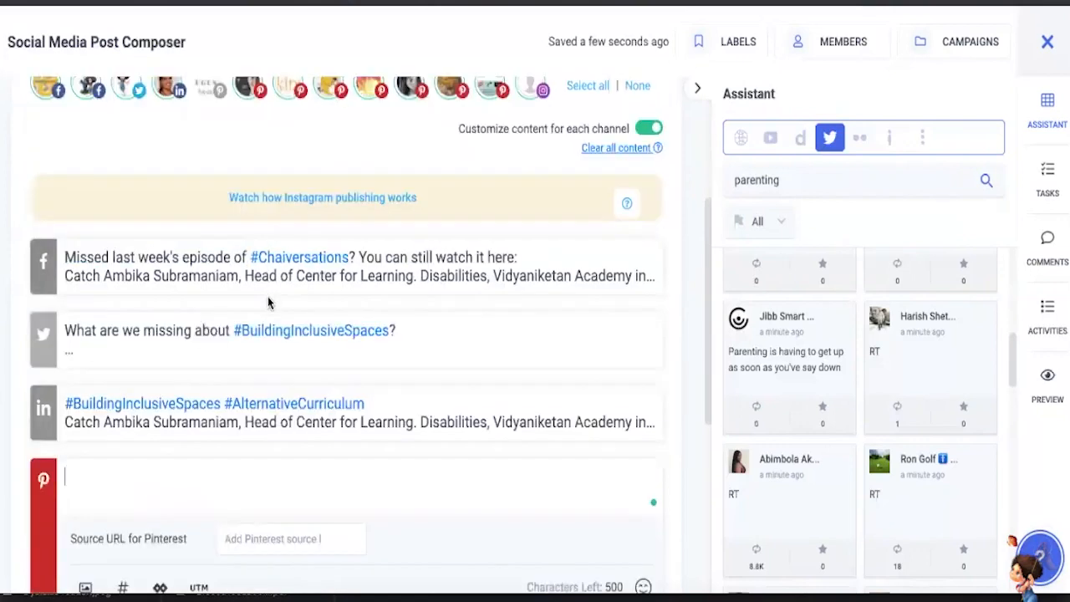
left_click(287, 237)
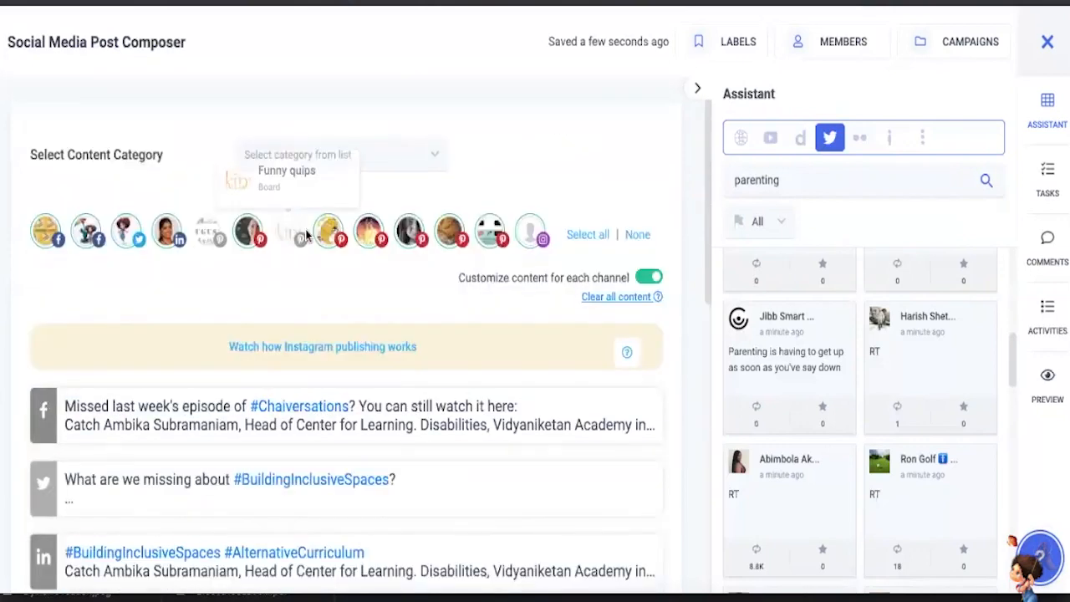
scroll(326, 259, "up", 2)
scroll(321, 272, "up", 2)
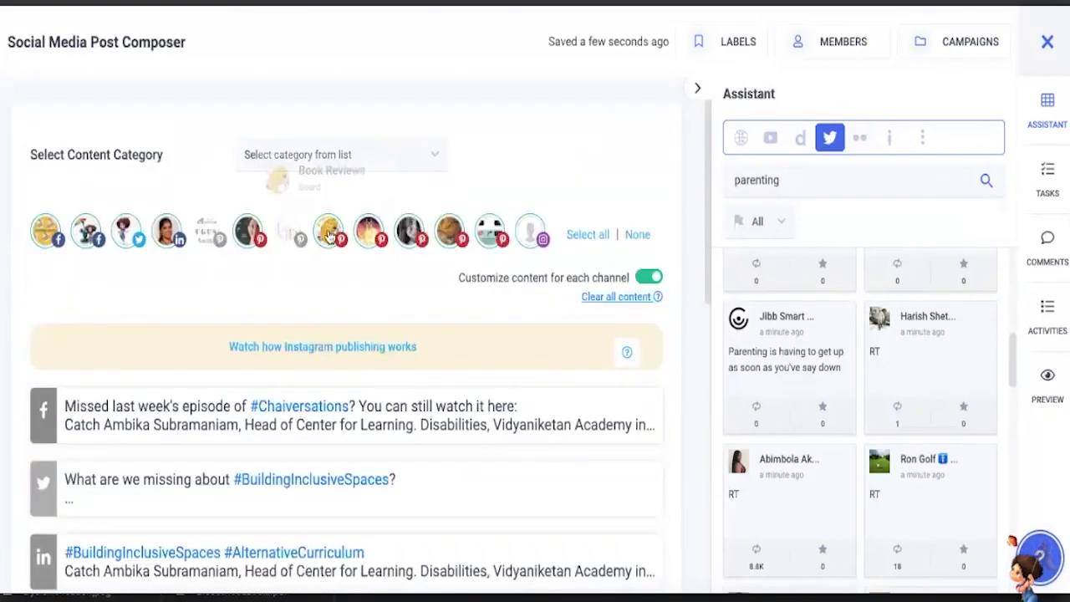
left_click(329, 234)
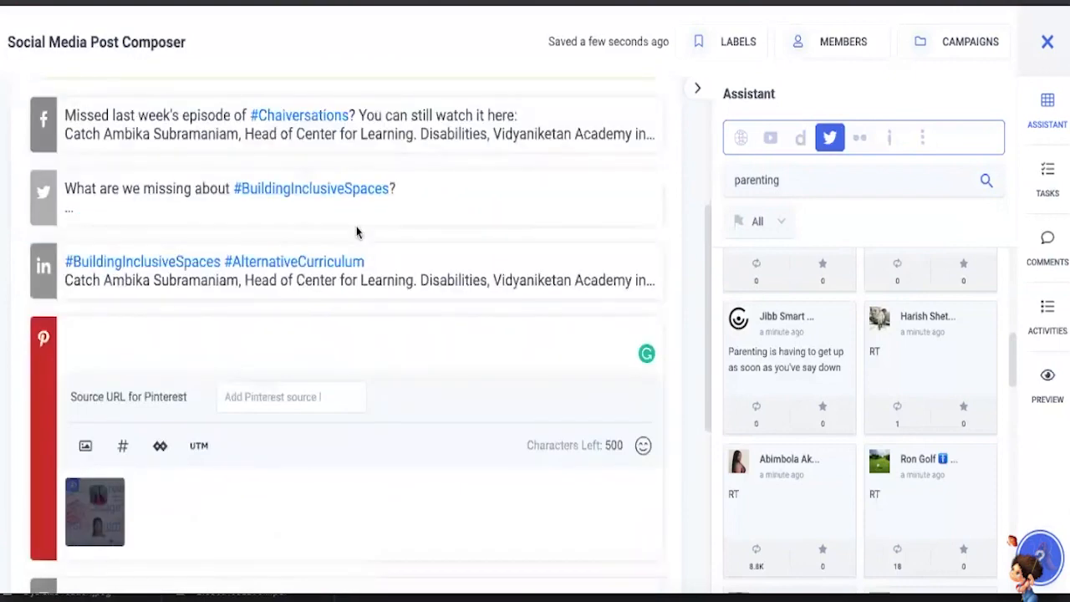
scroll(360, 238, "up", 3)
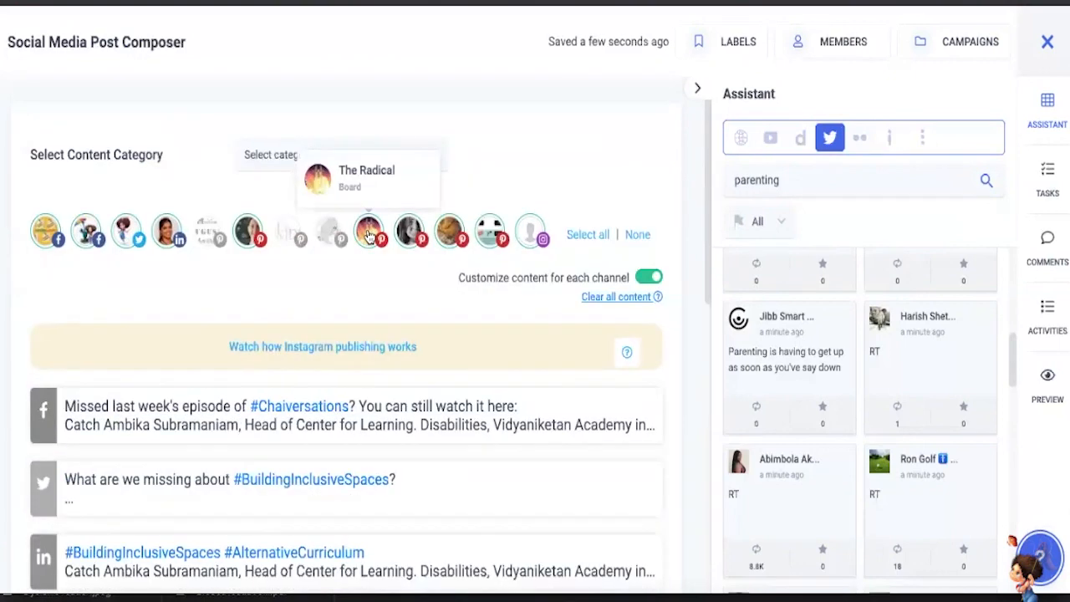
left_click(368, 237)
scroll(401, 209, "up", 3)
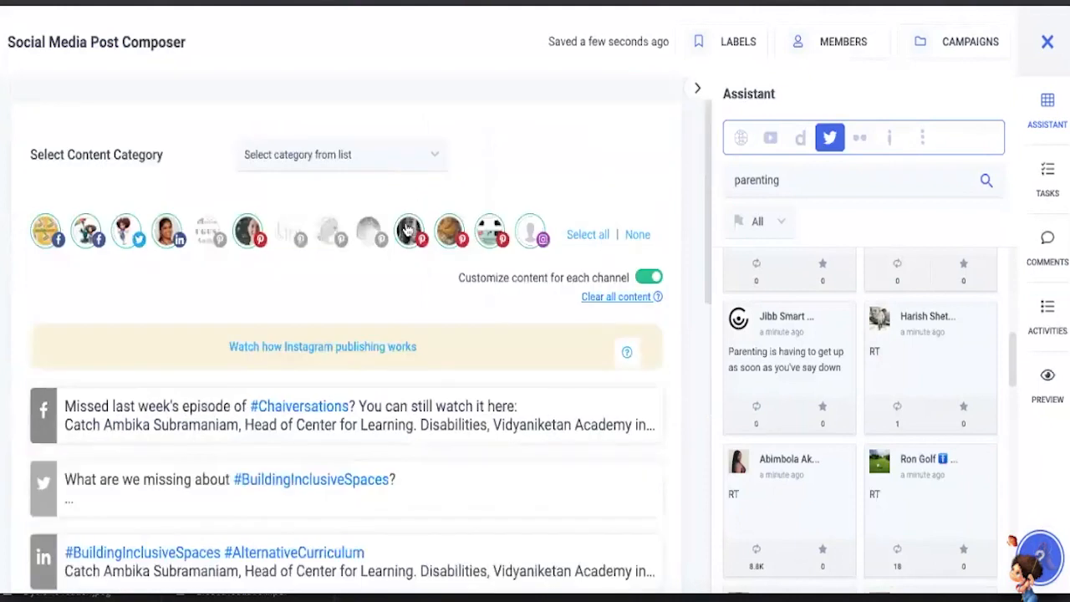
left_click(449, 230)
left_click(490, 231)
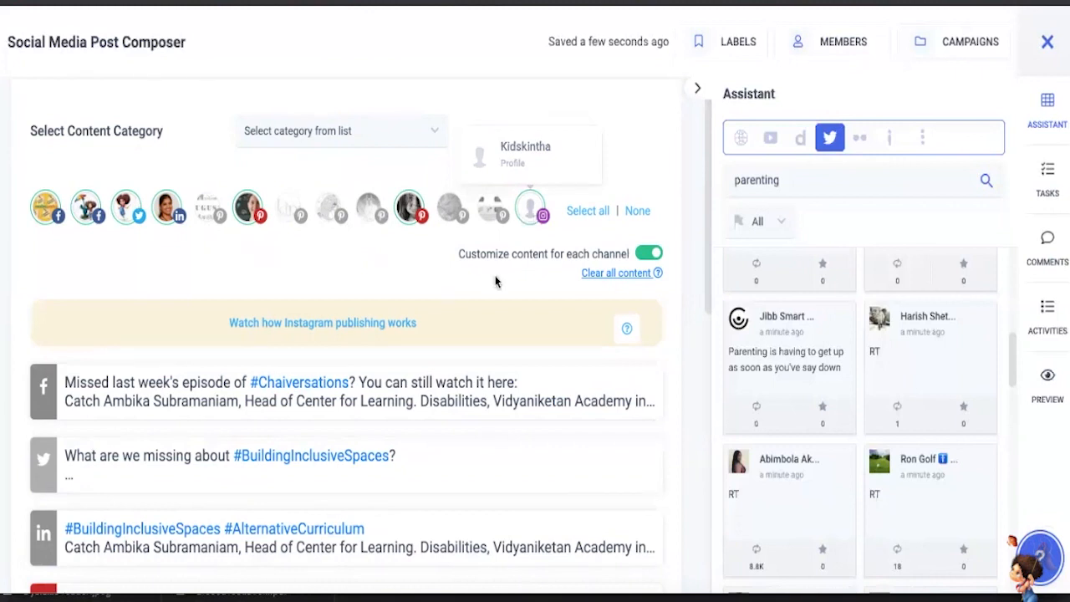
- Choose Schedule as the publishing option and look at the date and time calendar
scroll(473, 293, "down", 3)
scroll(473, 290, "down", 1)
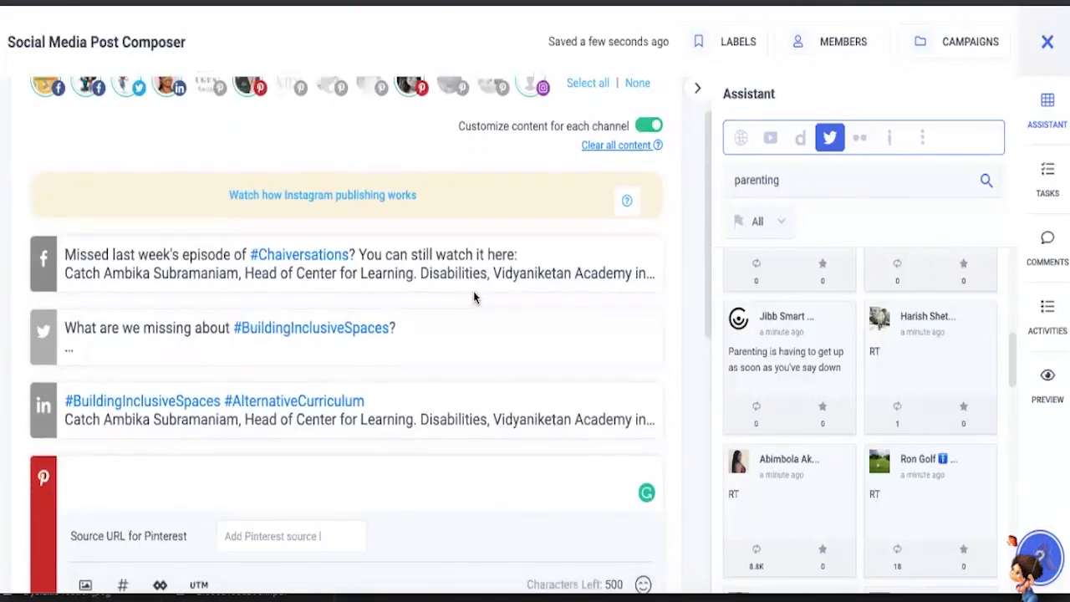
scroll(473, 291, "down", 10)
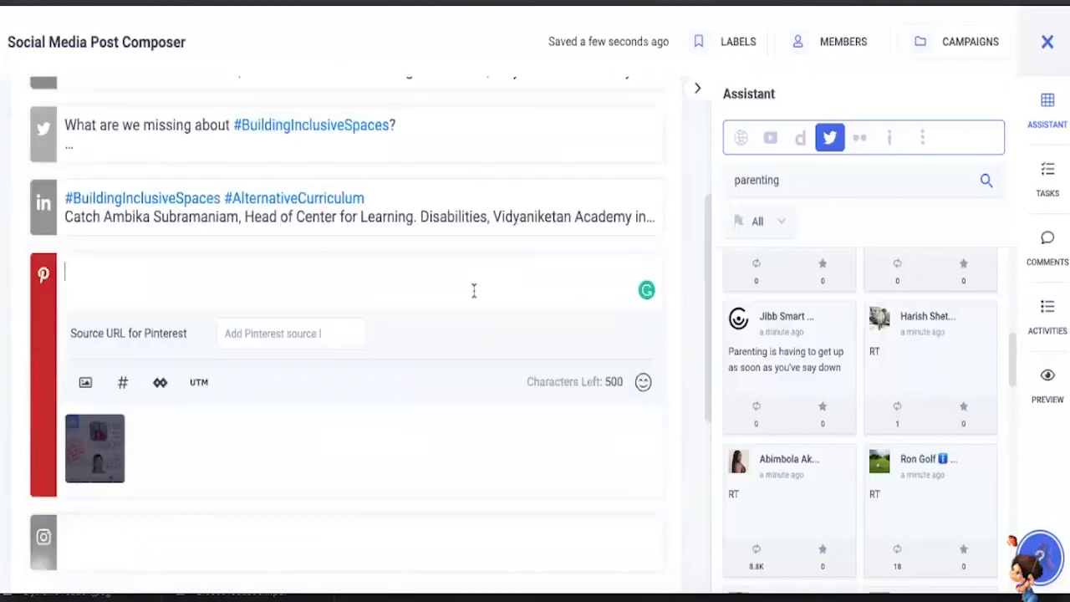
scroll(409, 240, "up", 5)
scroll(409, 240, "down", 4)
scroll(409, 240, "down", 1)
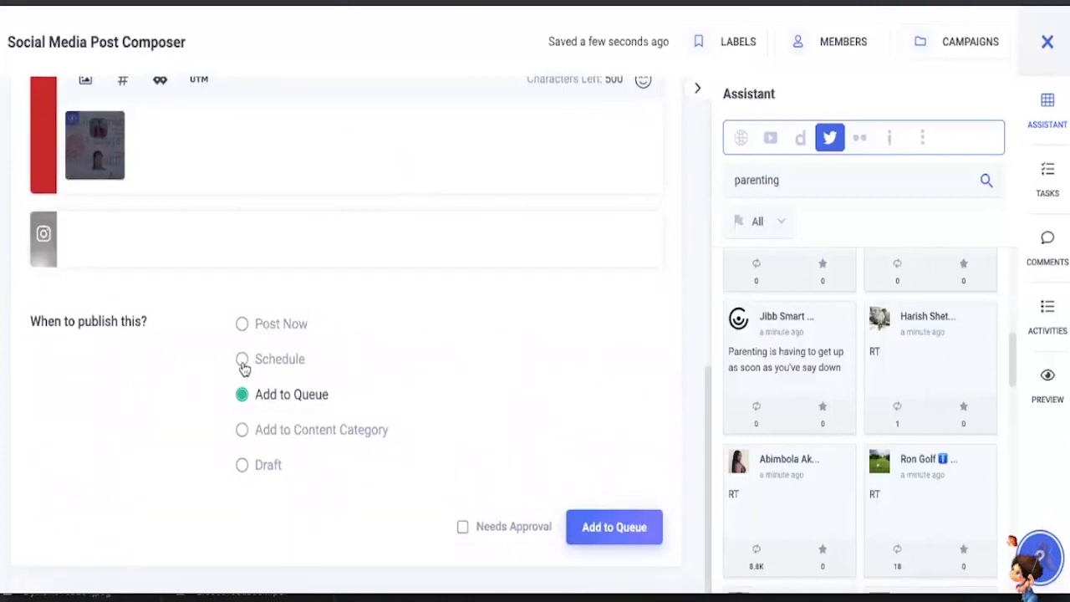
left_click(243, 359)
scroll(373, 310, "down", 3)
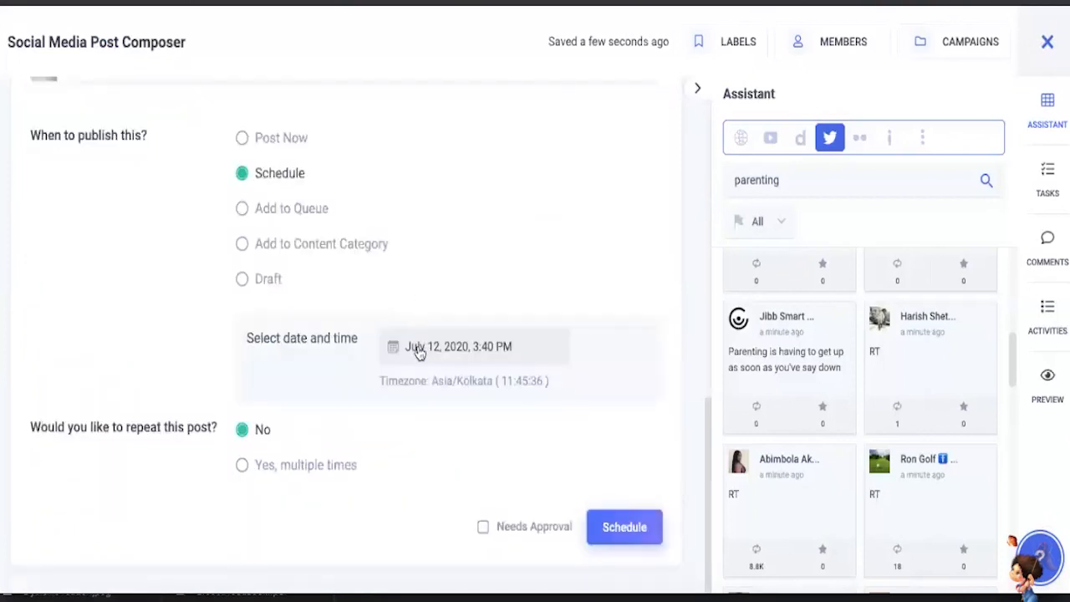
left_click(416, 349)
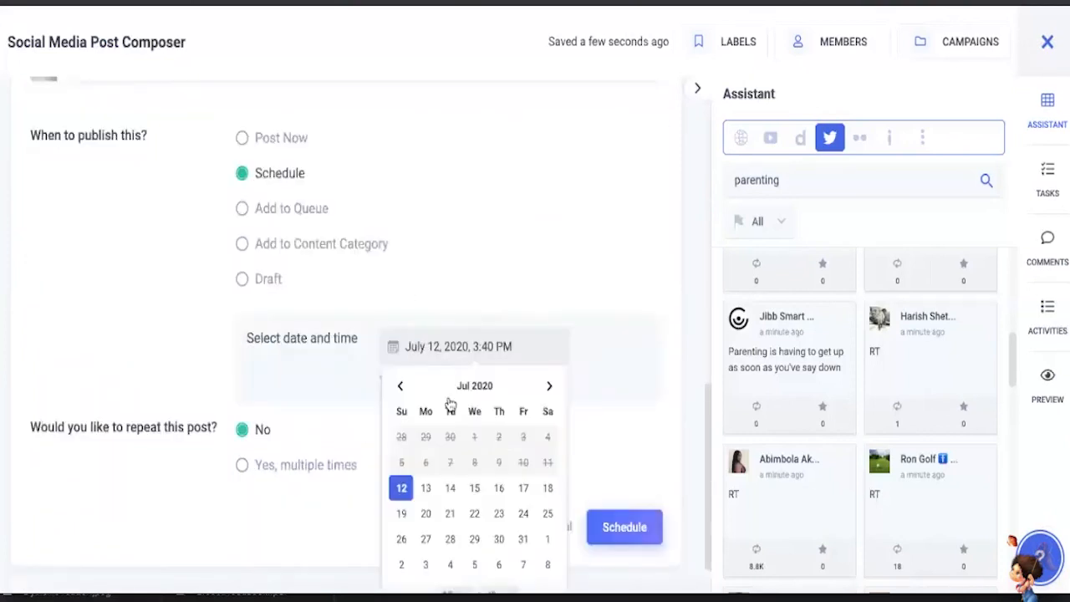
left_click(402, 489)
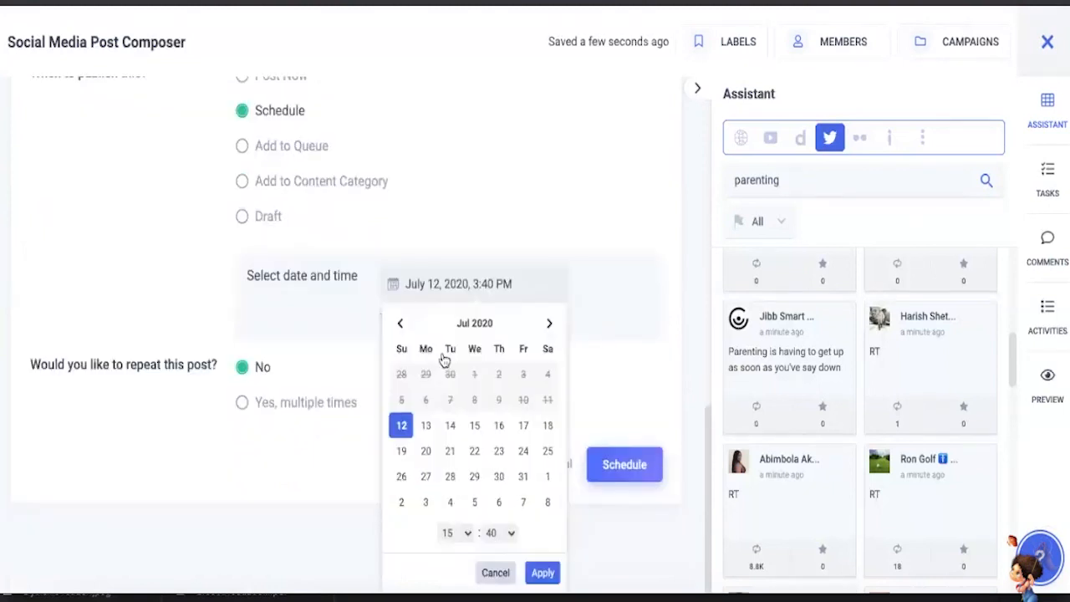
left_click(423, 217)
scroll(342, 279, "up", 1)
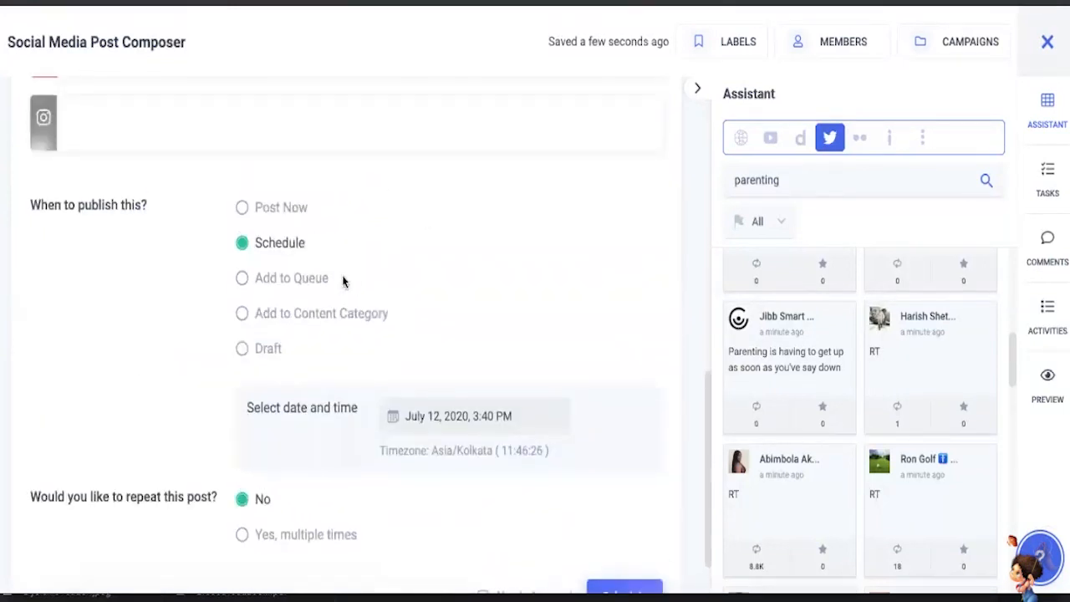
- Switch the publishing option to Post Now and review the repeat options and each channel's content
left_click(241, 210)
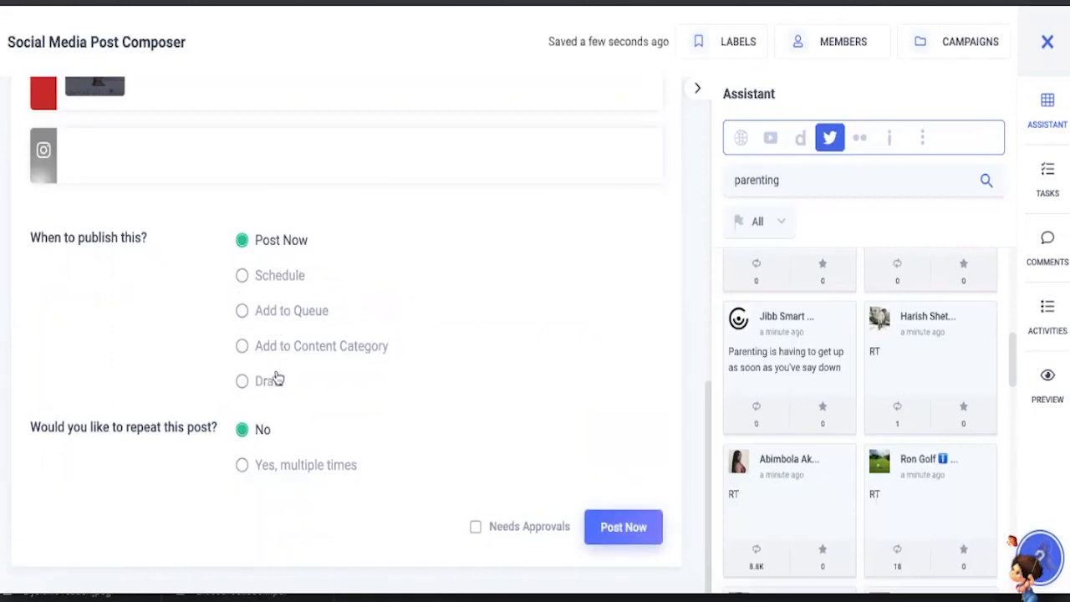
scroll(506, 377, "up", 2)
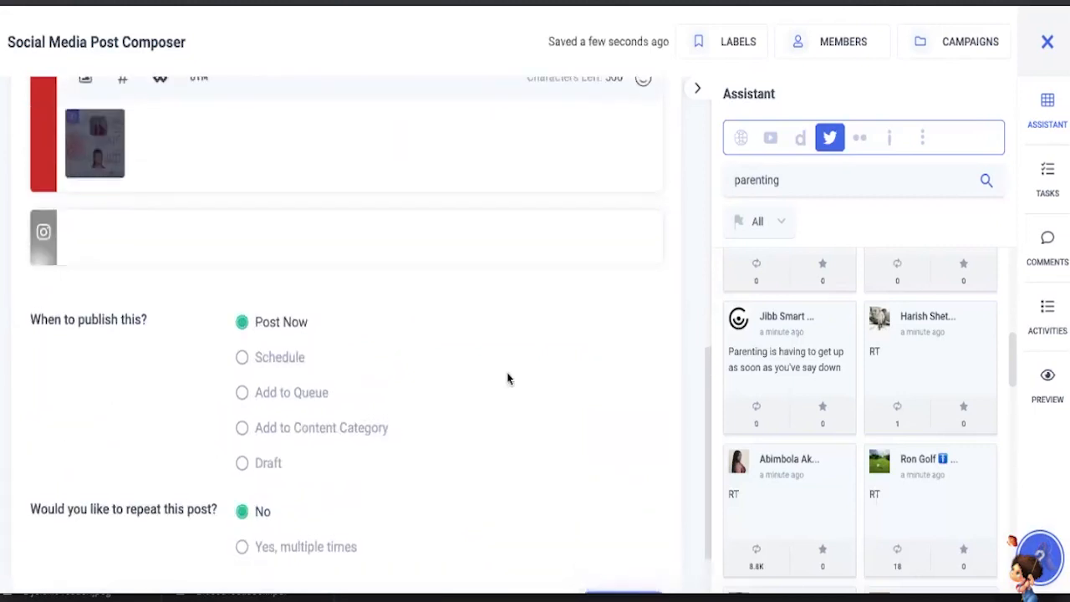
scroll(507, 379, "down", 2)
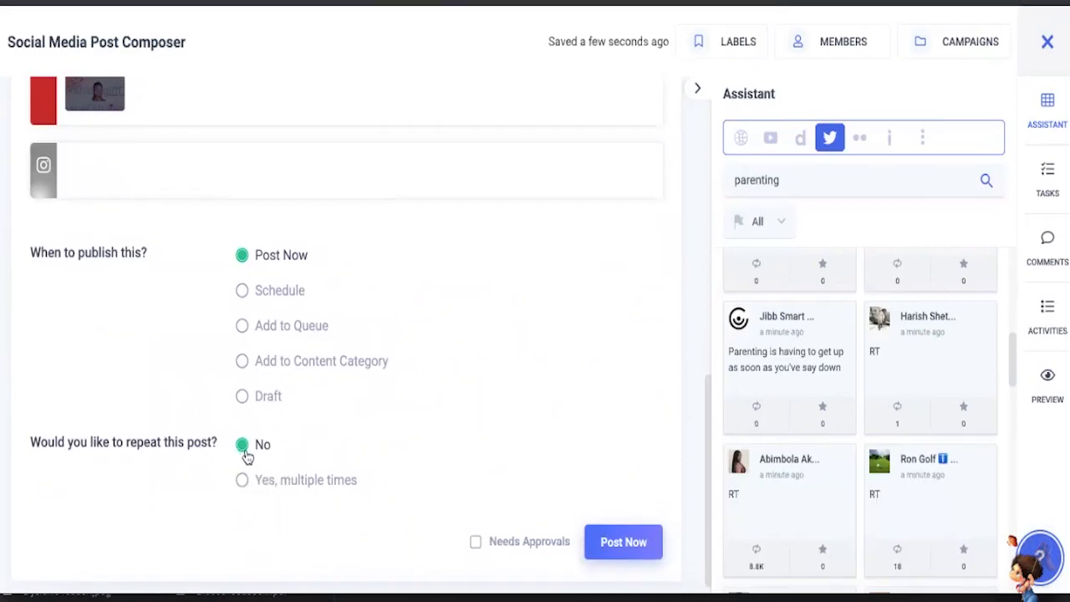
scroll(248, 456, "up", 4)
scroll(259, 351, "up", 4)
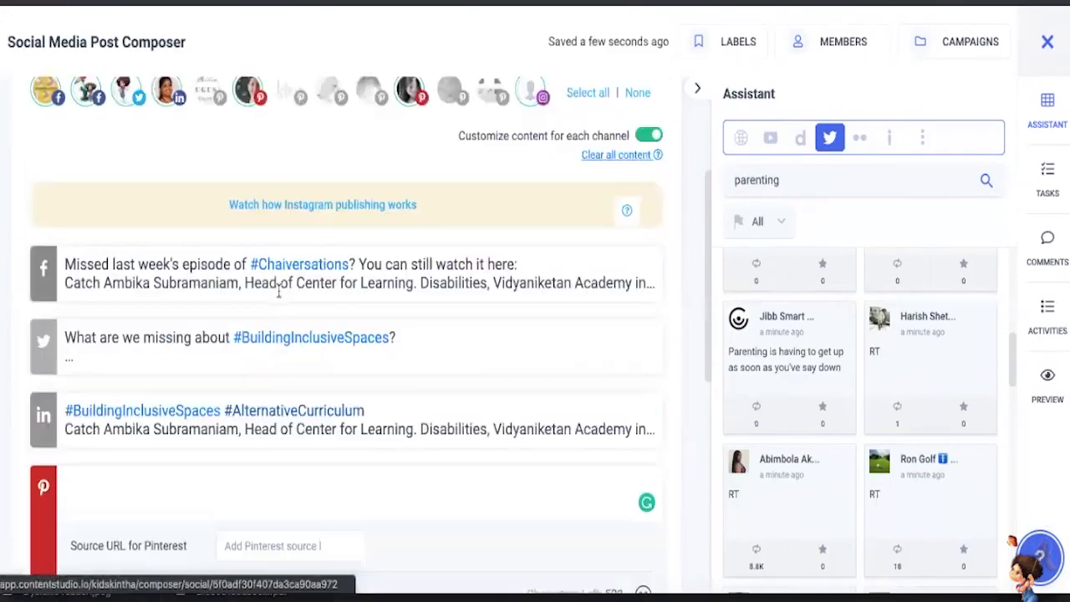
scroll(279, 293, "down", 5)
scroll(279, 298, "down", 3)
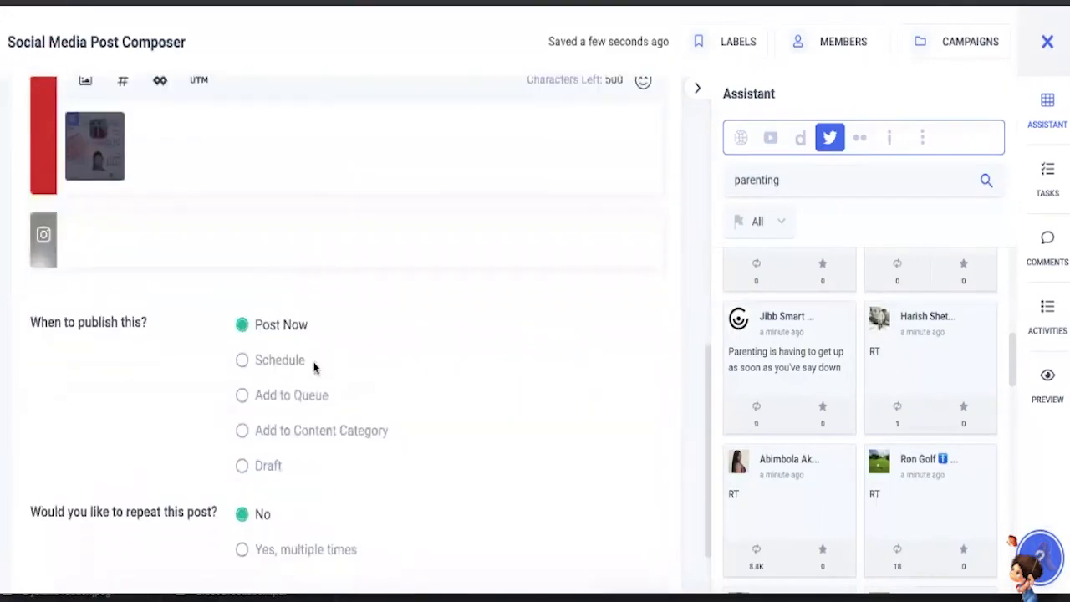
scroll(316, 368, "up", 1)
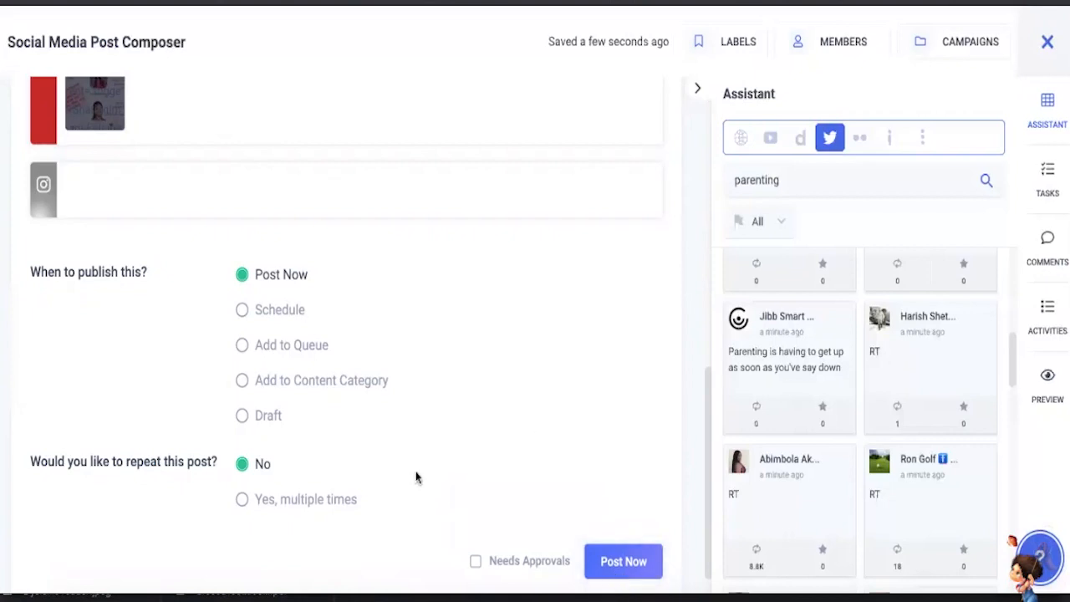
- Set the post to be published by Schedule and try July 13, 2020 as its date
left_click(280, 311)
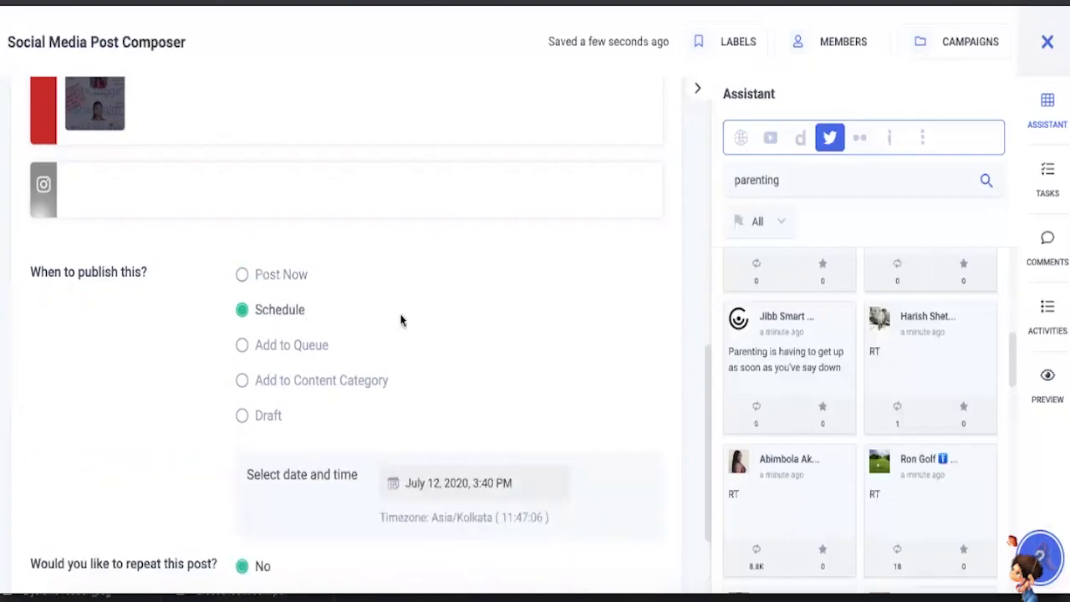
scroll(456, 440, "down", 1)
left_click(454, 435)
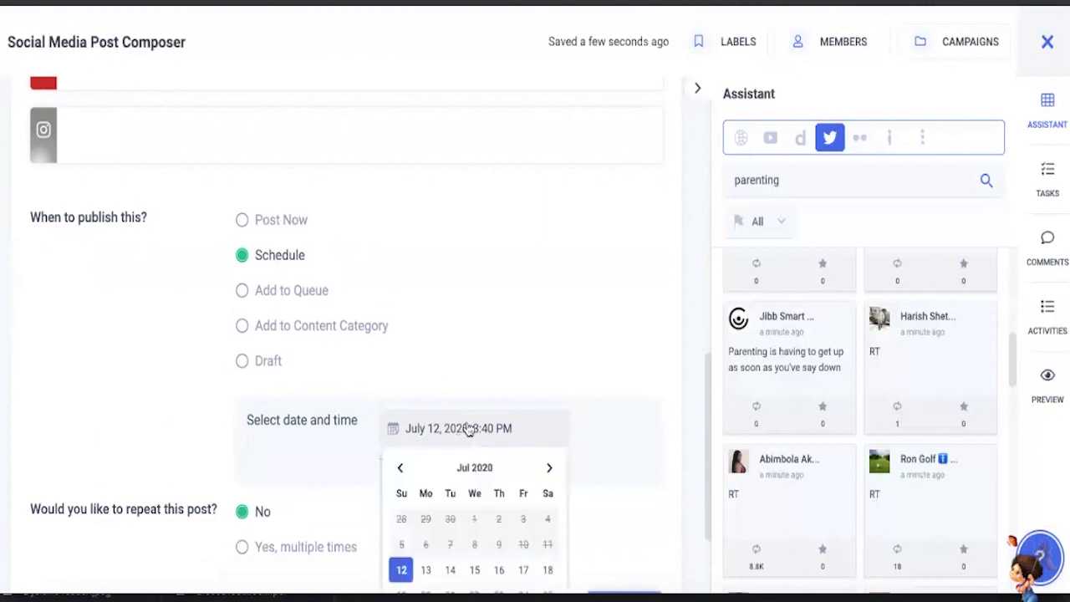
scroll(460, 431, "down", 1)
left_click(426, 492)
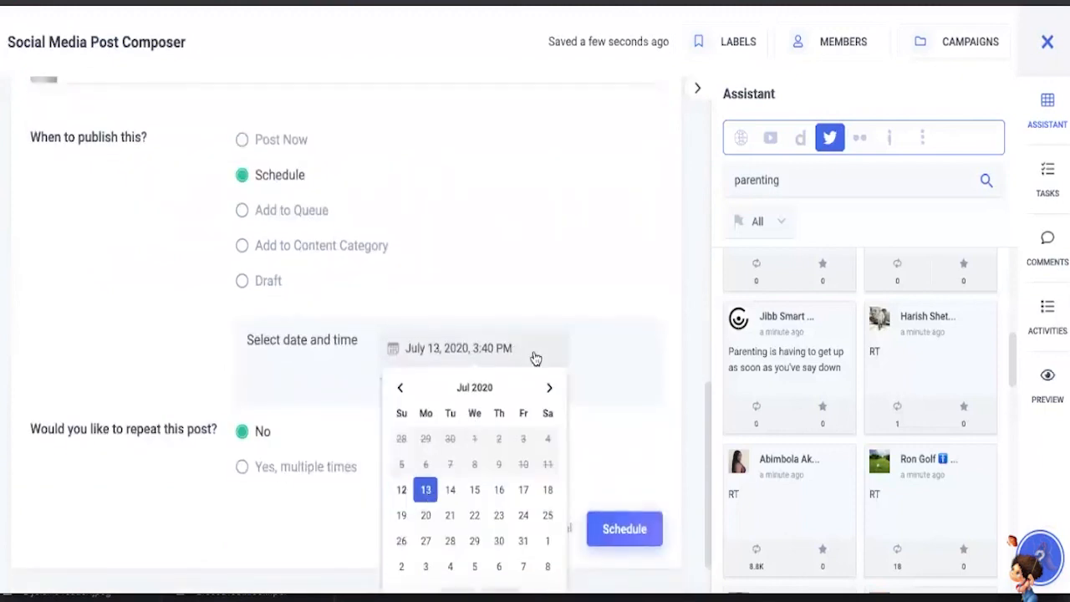
left_click(594, 360)
- Set the scheduled publishing date and time to July 13, 2020, 9:00 AM and apply it
left_click(473, 348)
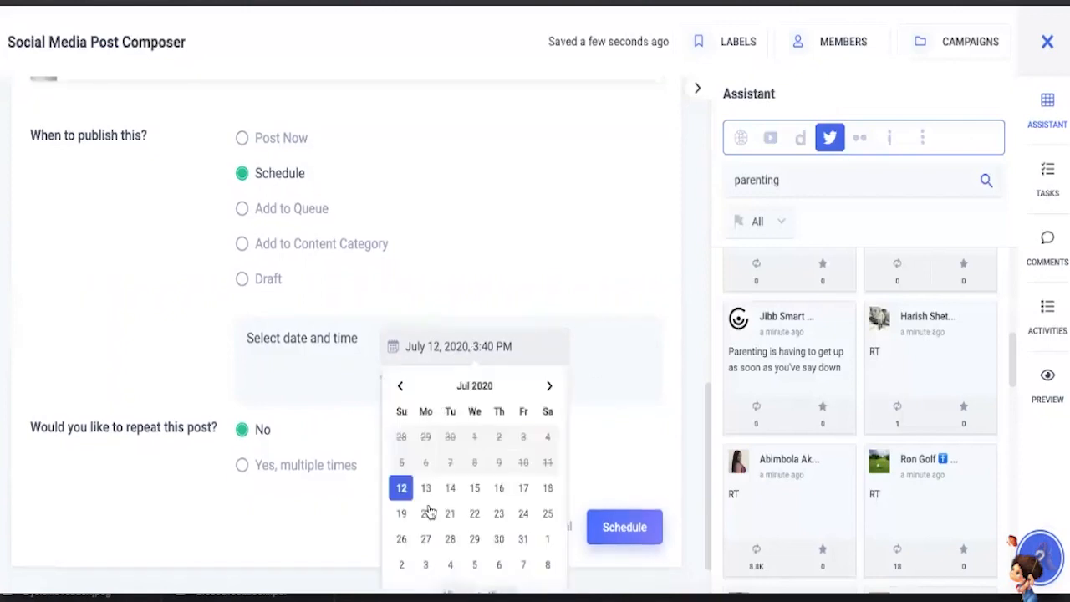
left_click(426, 488)
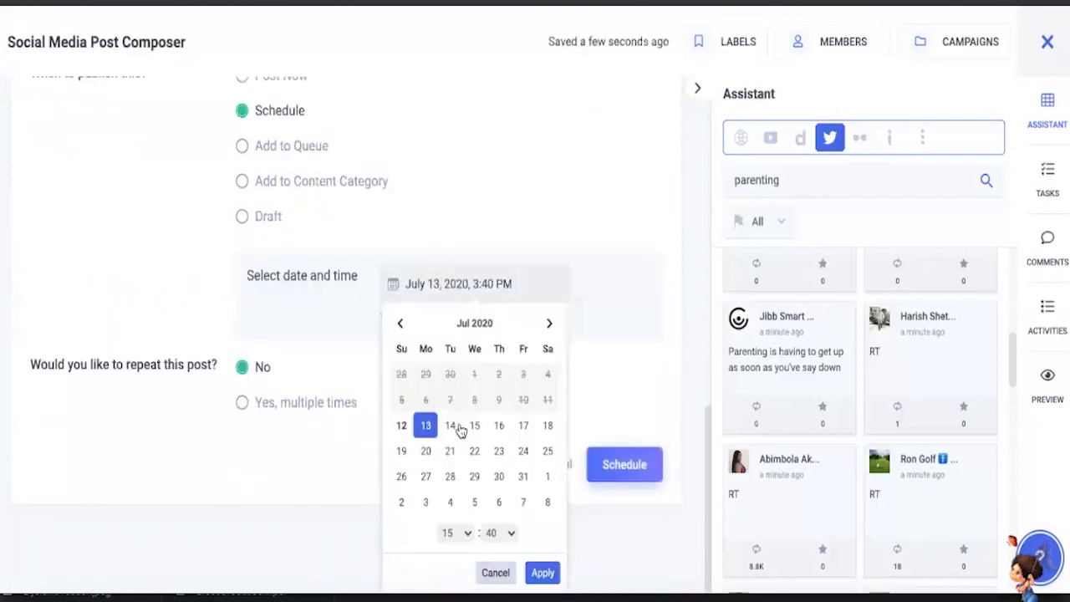
left_click(469, 535)
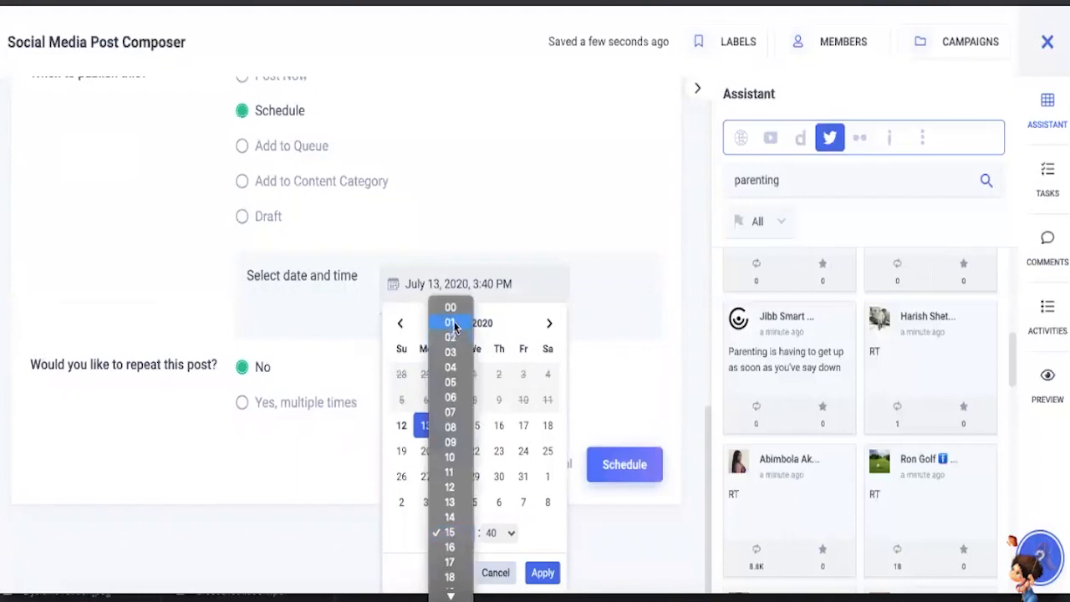
left_click(451, 443)
left_click(494, 533)
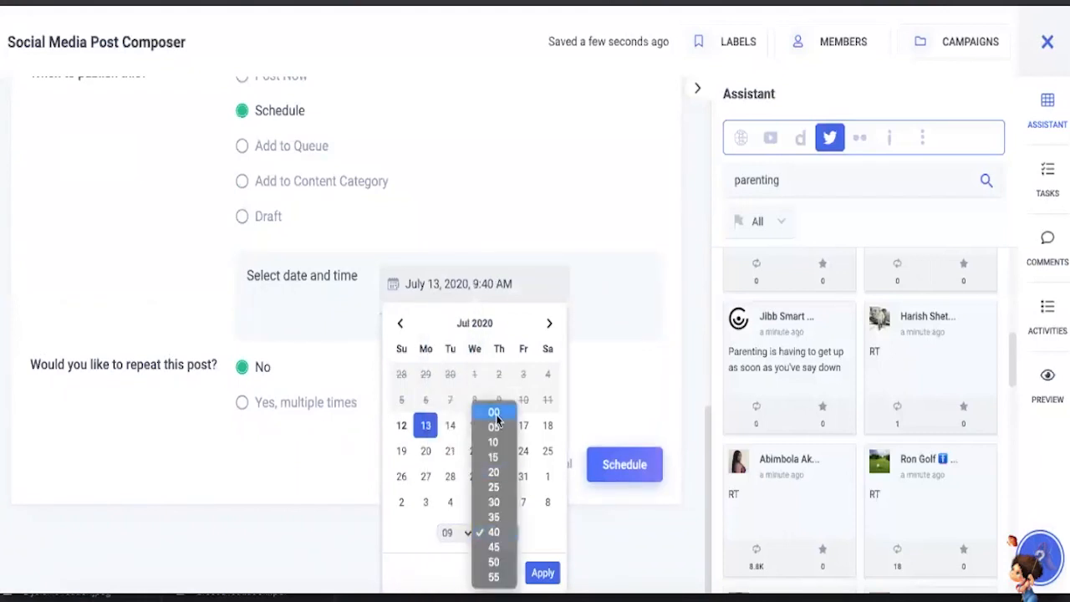
left_click(494, 413)
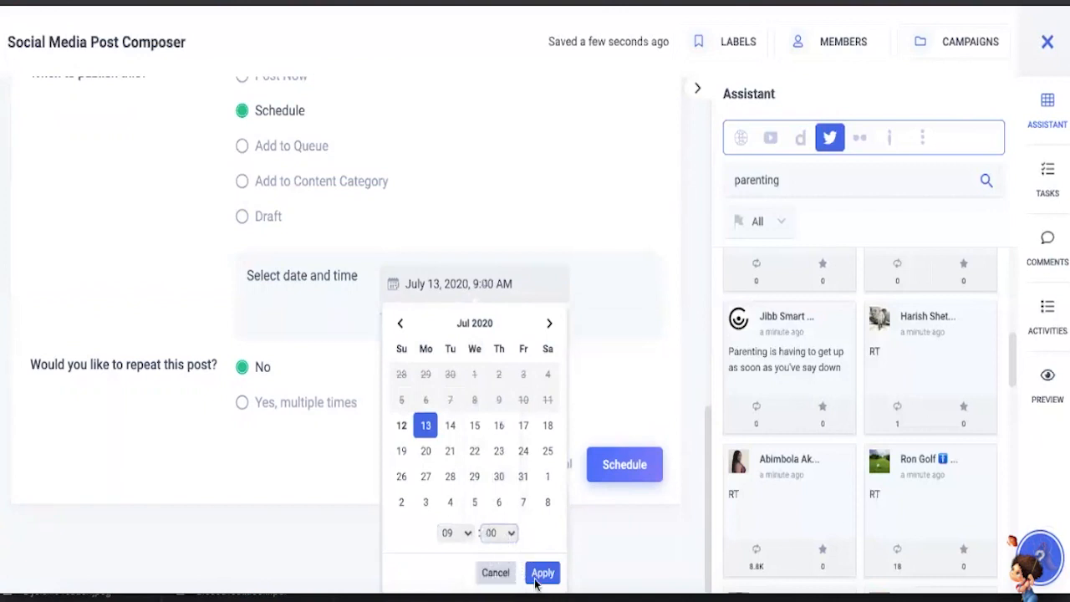
left_click(619, 471)
scroll(625, 468, "up", 1)
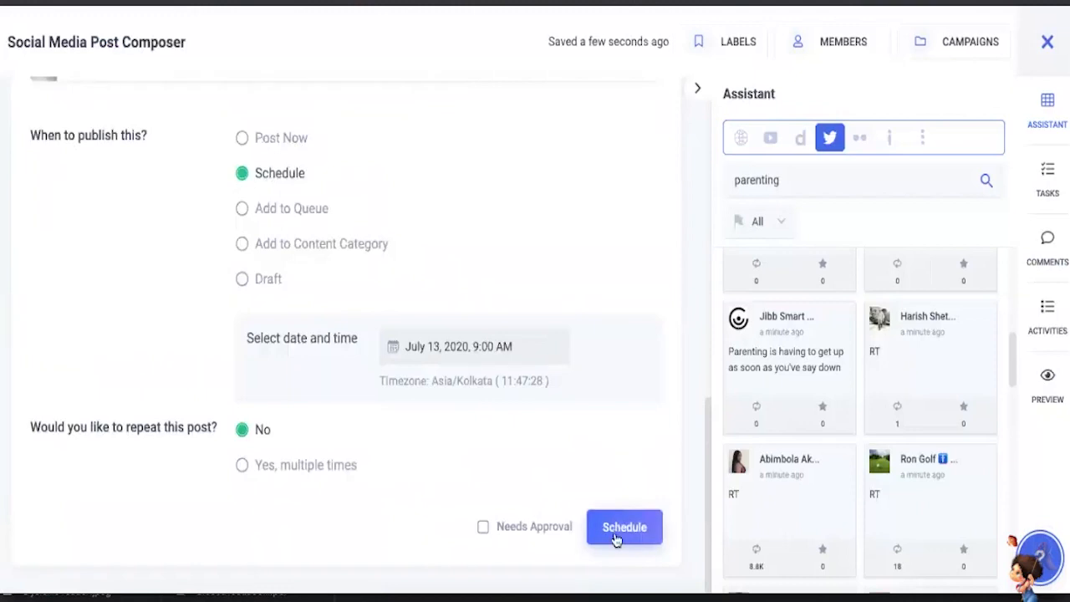
- Submit the social media post for scheduled publishing and look over the posts in the campaign list
left_click(602, 524)
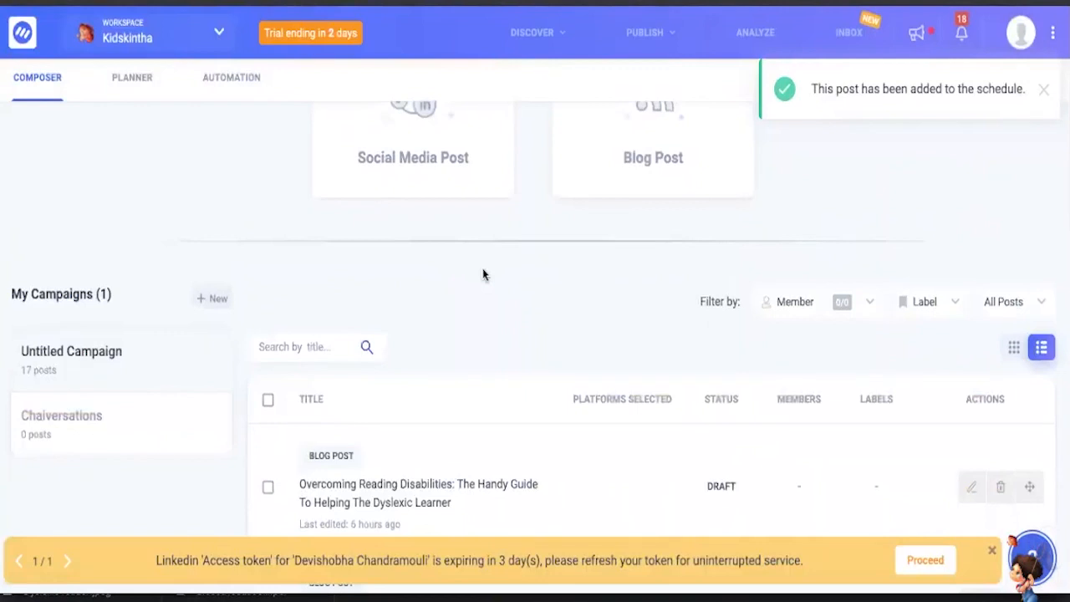
scroll(483, 273, "down", 2)
scroll(482, 273, "up", 3)
scroll(483, 273, "down", 4)
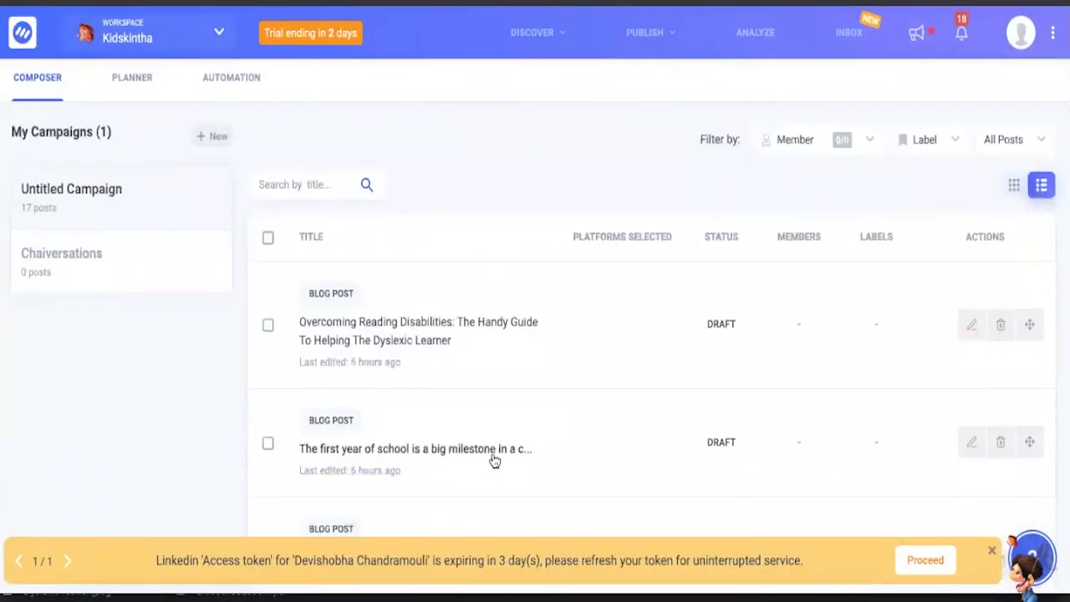
scroll(491, 455, "up", 5)
scroll(467, 377, "down", 1)
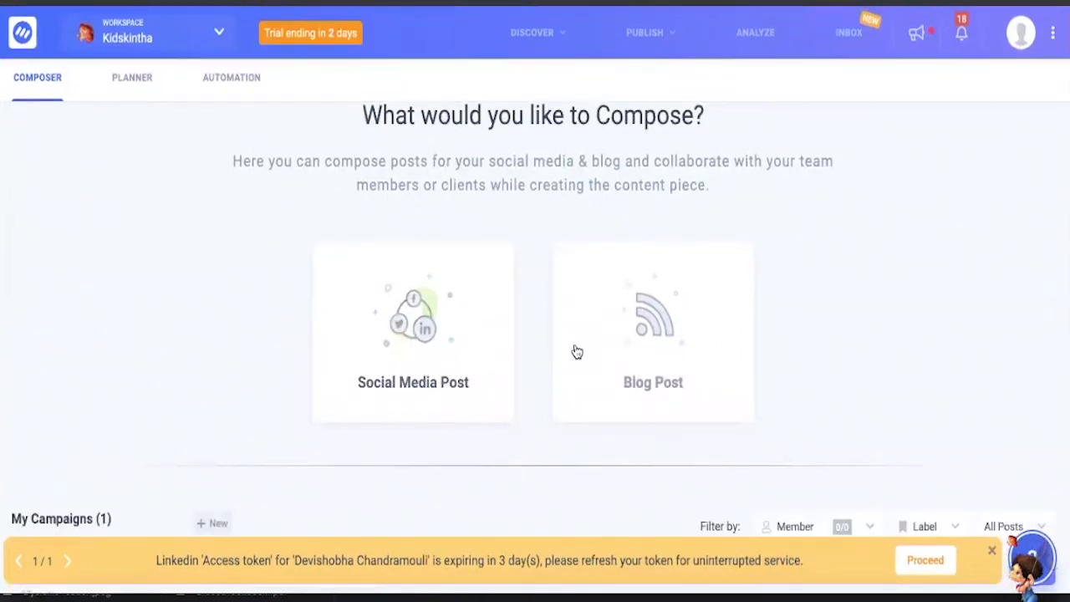
- Start a new blog post and look through the full article text in the editor, down to its reference links
left_click(658, 324)
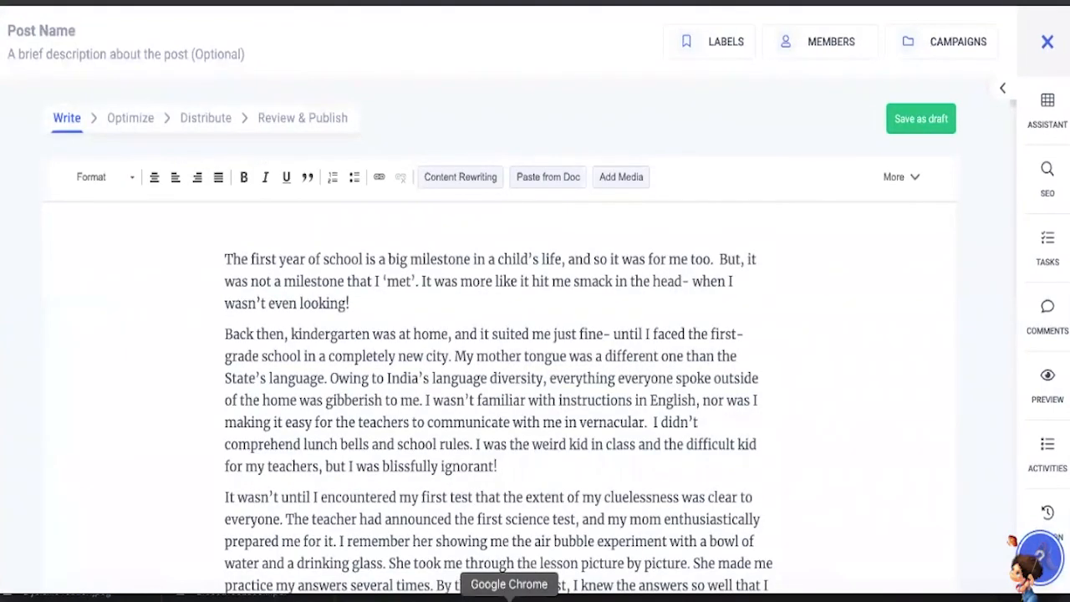
scroll(504, 467, "down", 1)
scroll(501, 466, "up", 1)
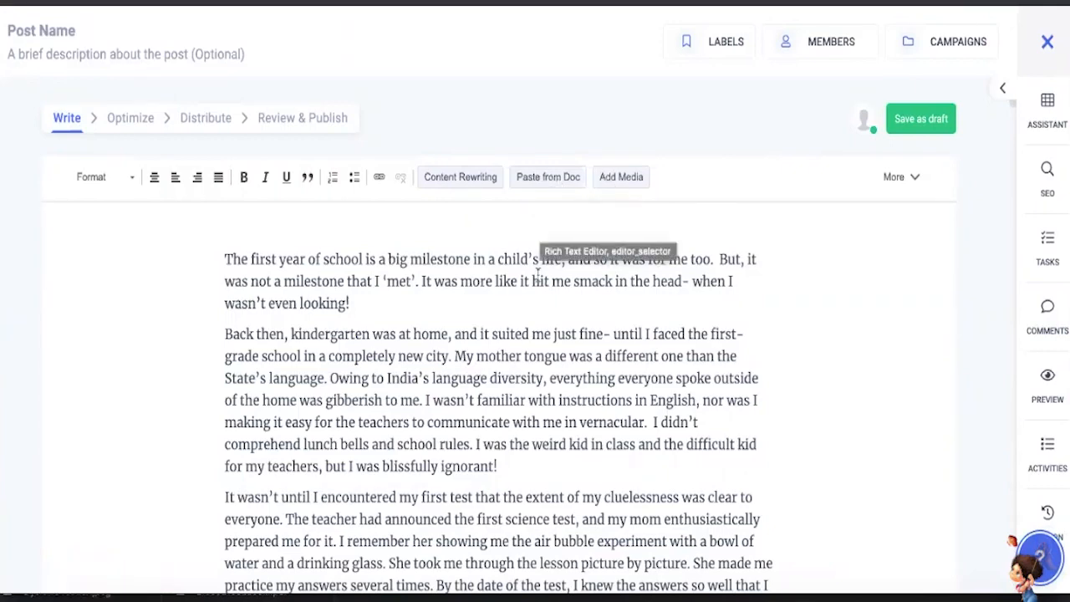
scroll(538, 273, "down", 20)
scroll(679, 359, "down", 8)
scroll(679, 359, "up", 15)
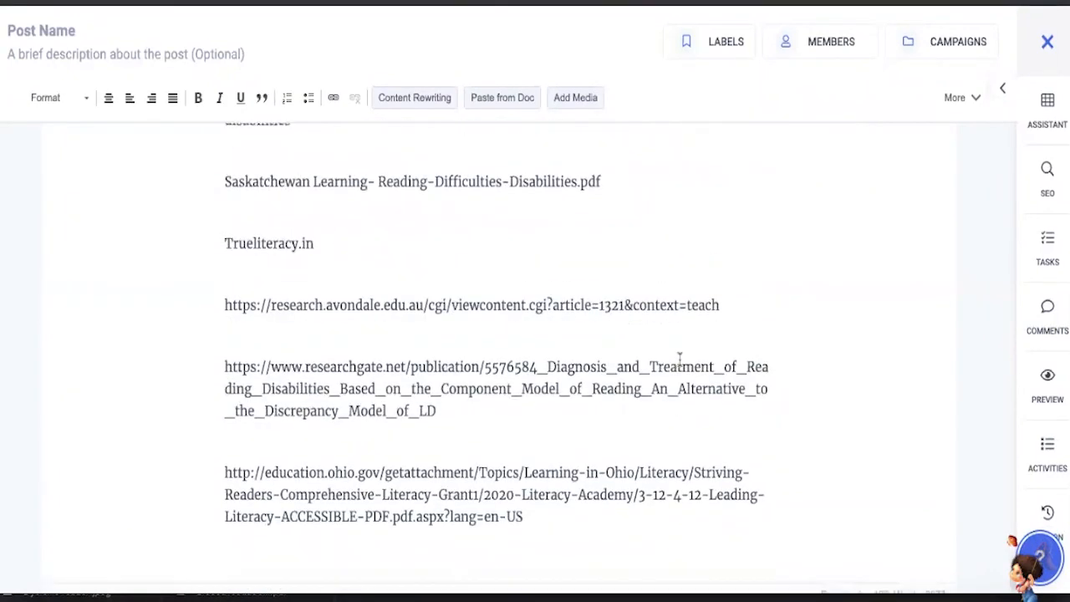
scroll(680, 360, "up", 20)
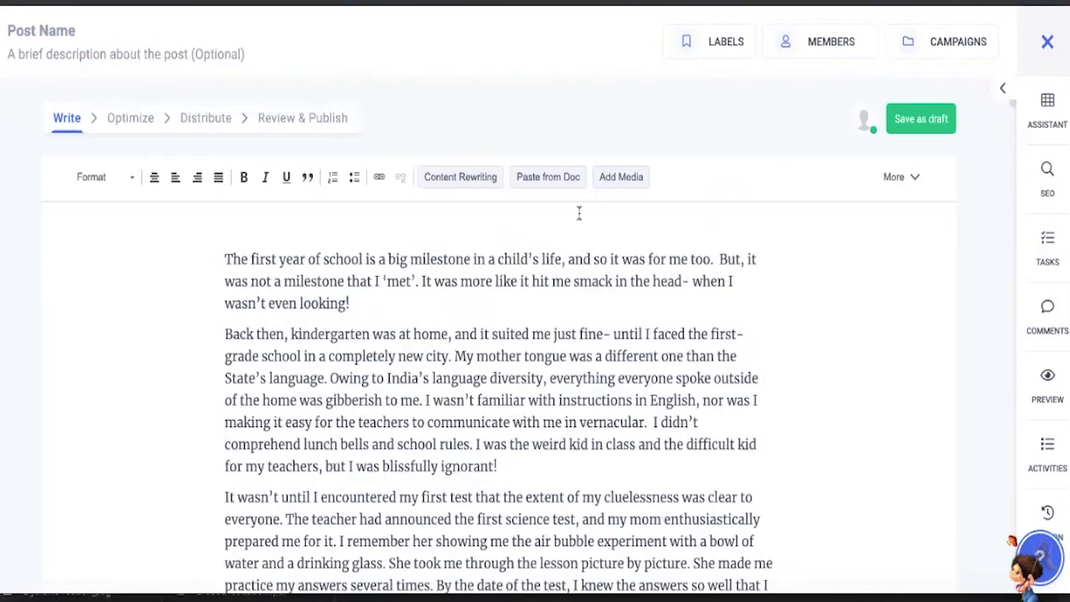
left_click(570, 231)
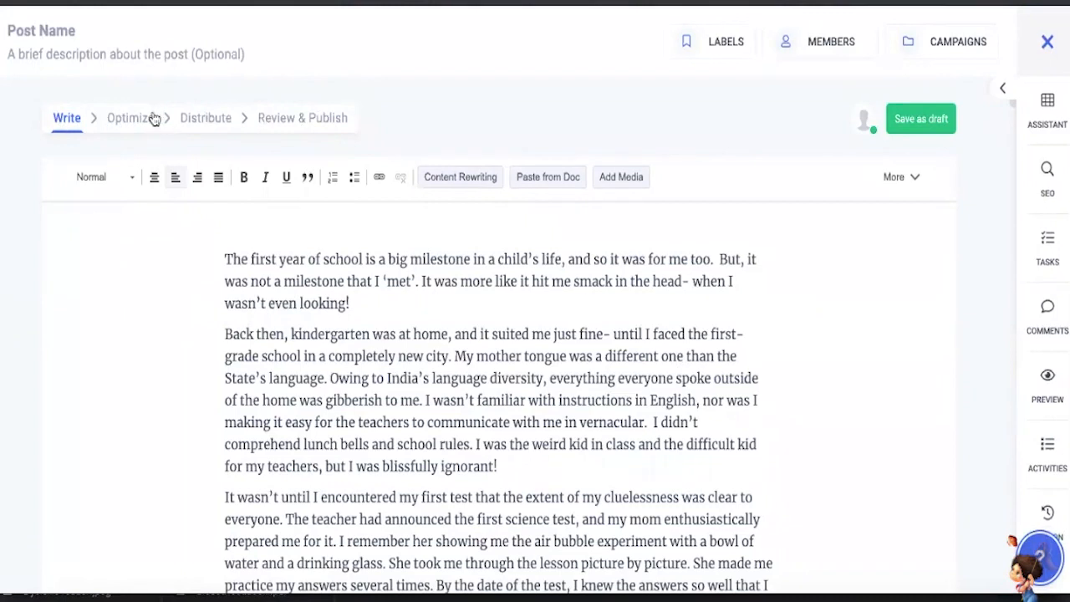
- Open the SEO Toolbox for the blog post and review its page score and recommendations alongside the article
left_click(1047, 172)
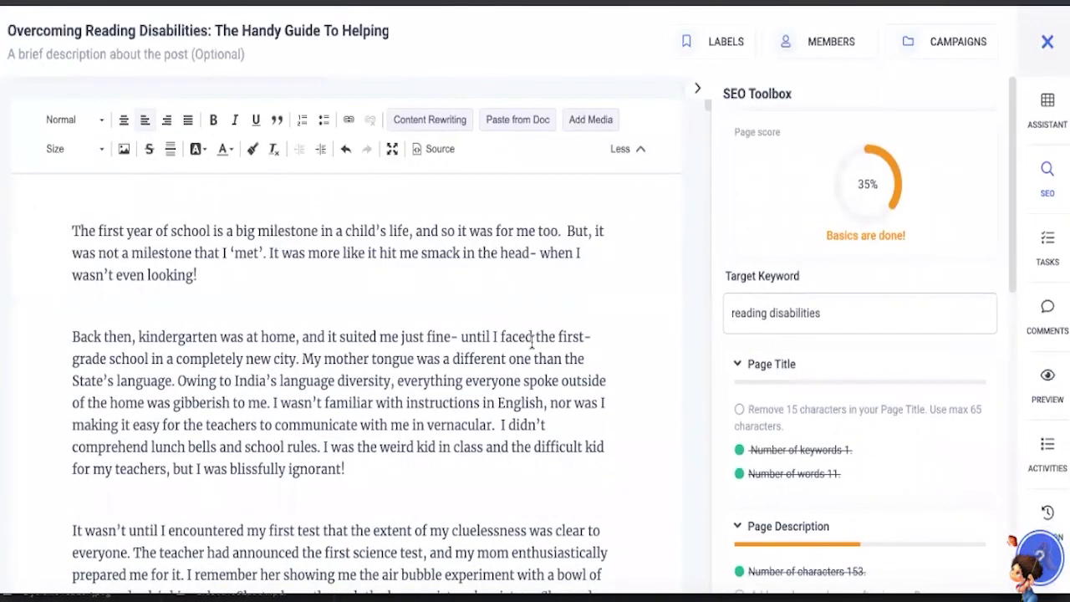
scroll(530, 350, "down", 1)
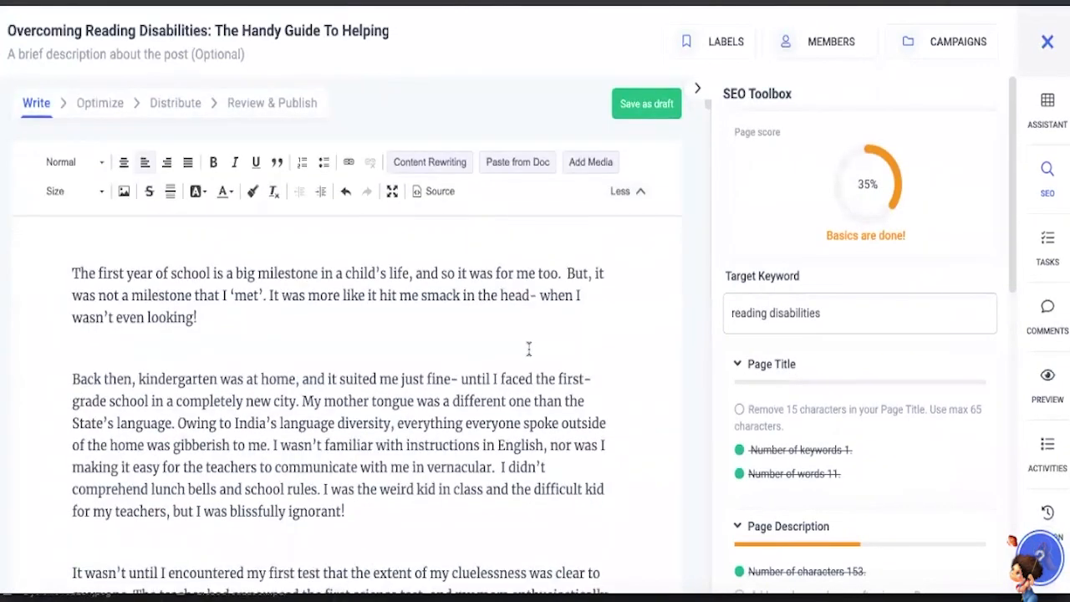
scroll(528, 349, "down", 2)
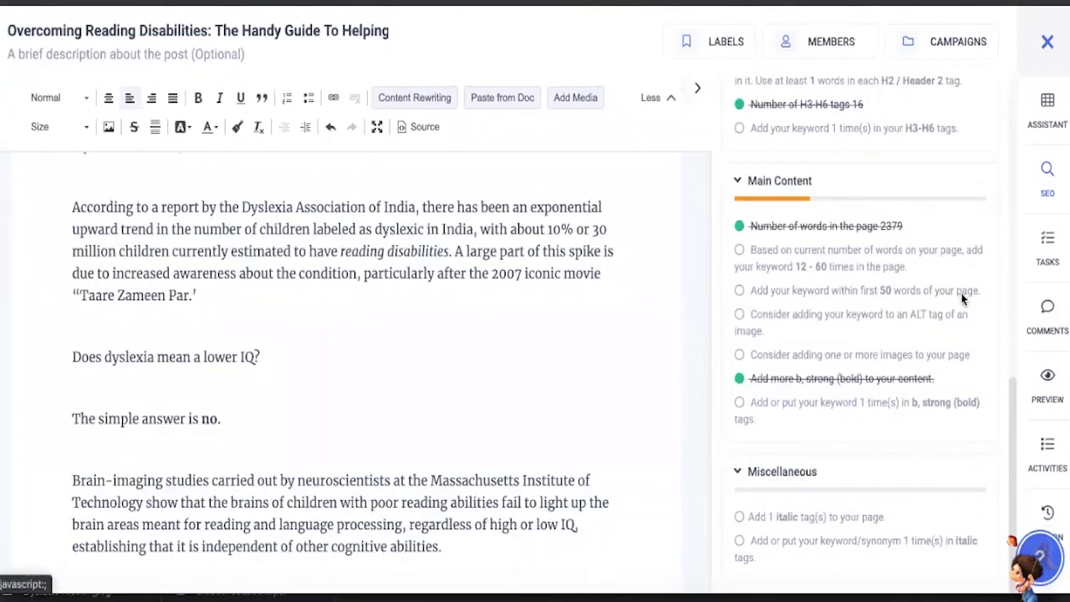
scroll(993, 352, "up", 9)
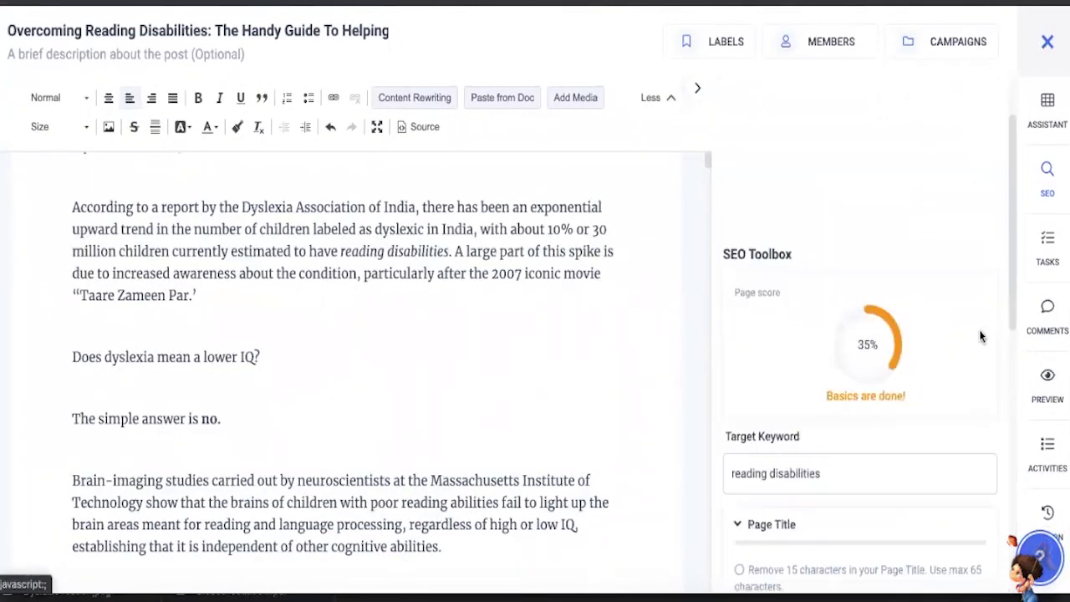
scroll(980, 329, "down", 10)
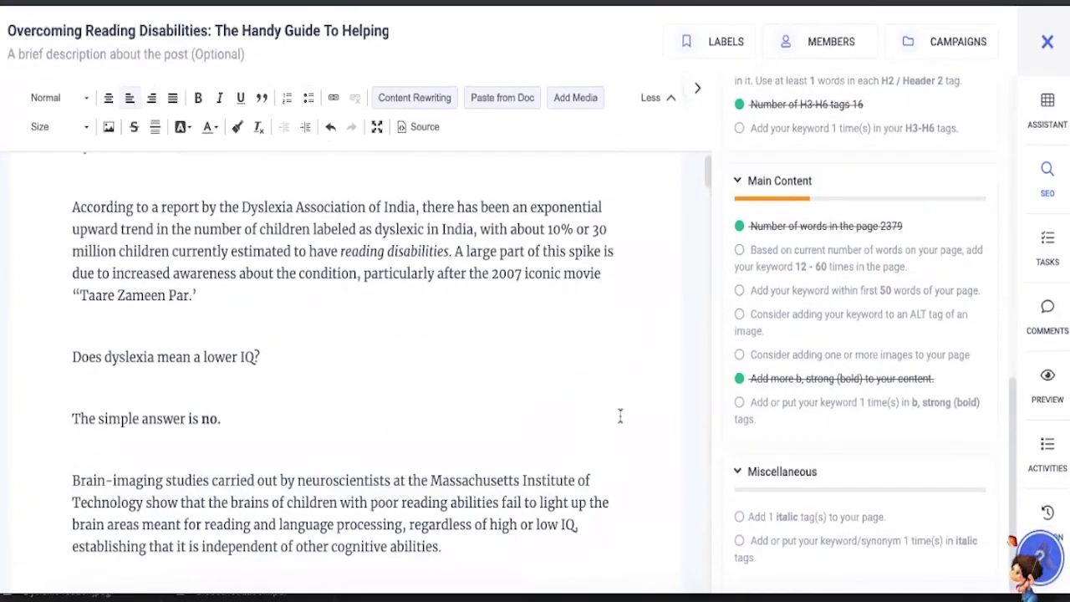
scroll(620, 416, "up", 8)
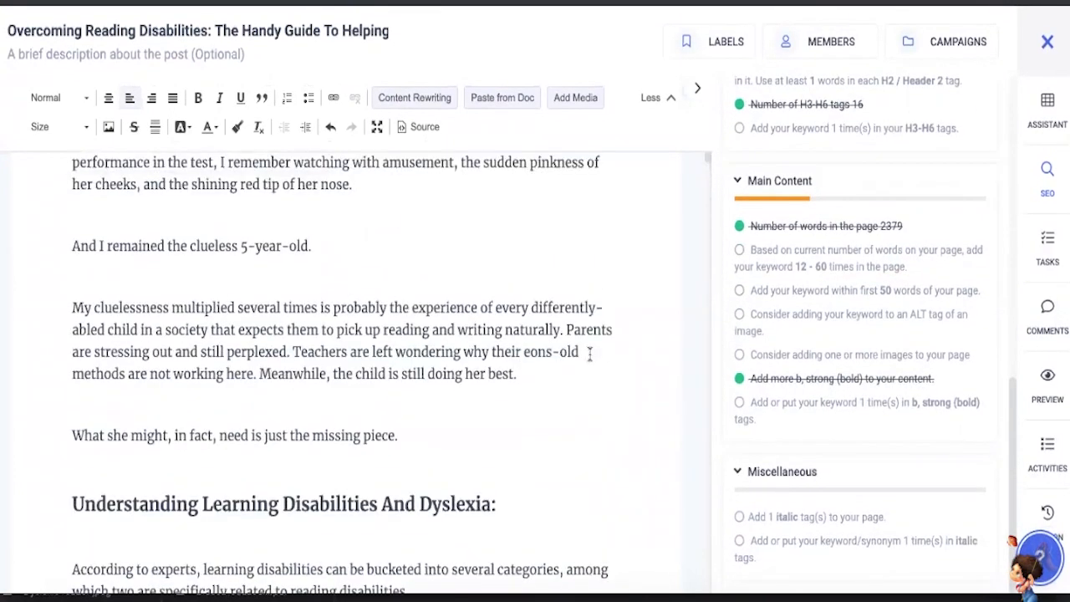
scroll(589, 354, "up", 6)
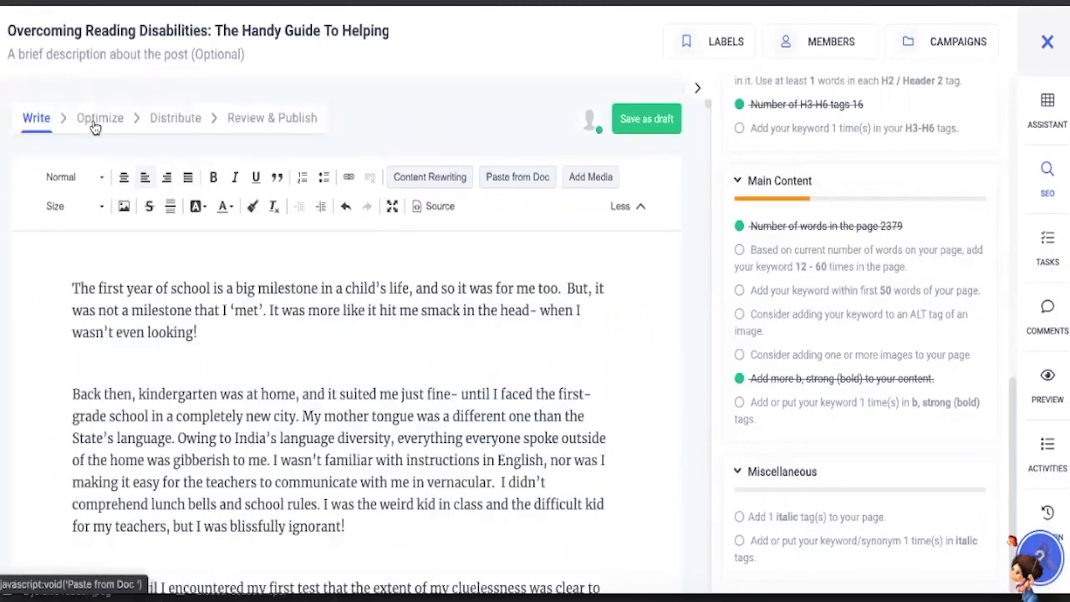
- Go to the blog post's Optimize stage, check the featured image and open the SEO settings for editing
left_click(147, 120)
scroll(310, 308, "down", 3)
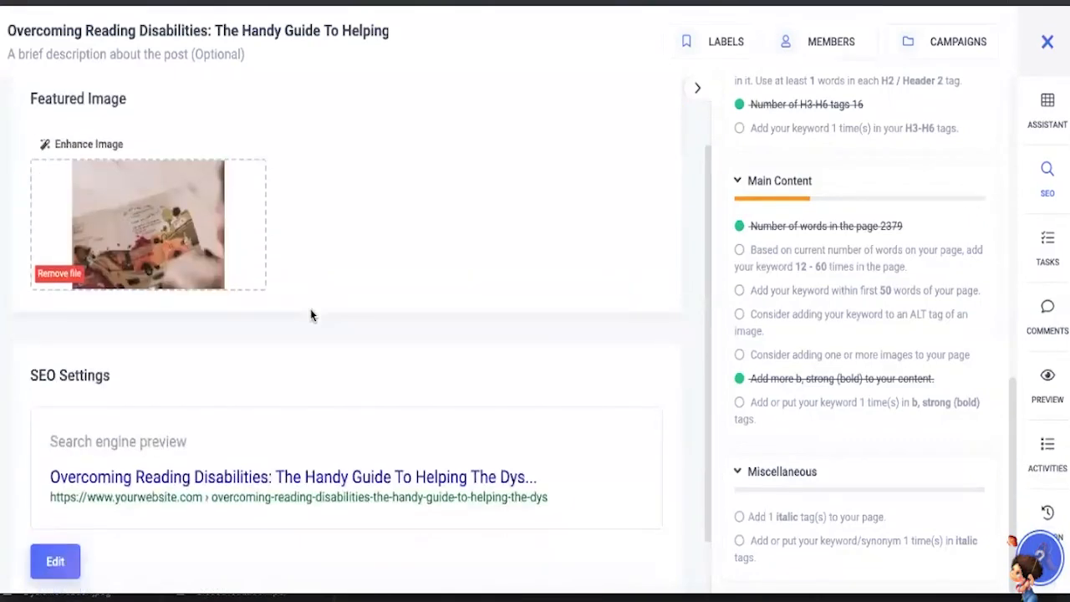
scroll(310, 311, "down", 1)
scroll(125, 493, "up", 3)
scroll(125, 494, "down", 3)
left_click(55, 499)
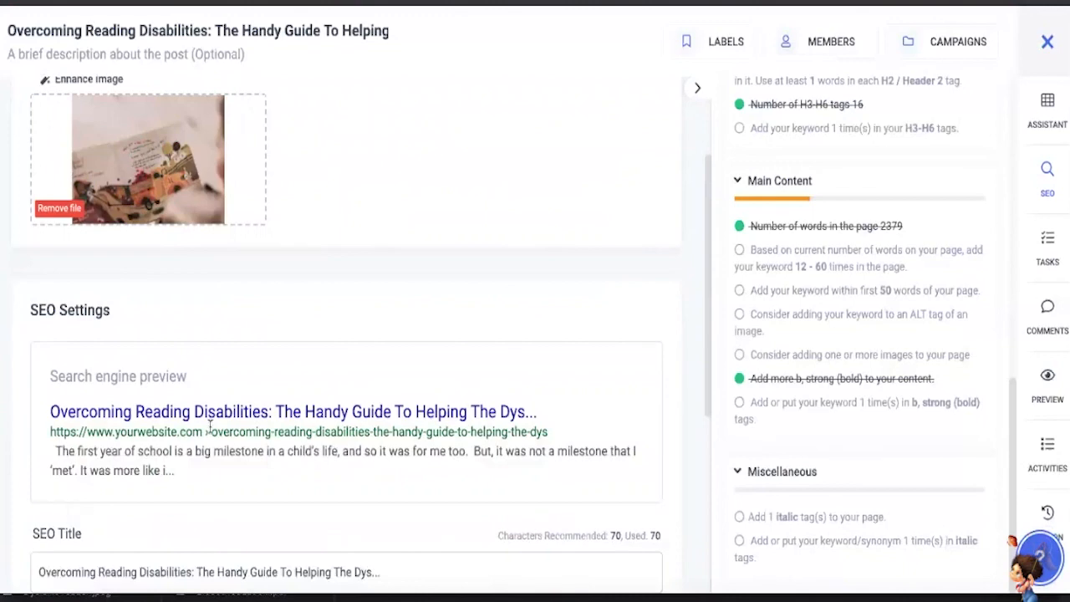
- Review the blog post's SEO title, SEO URL and meta description fields
scroll(211, 432, "down", 4)
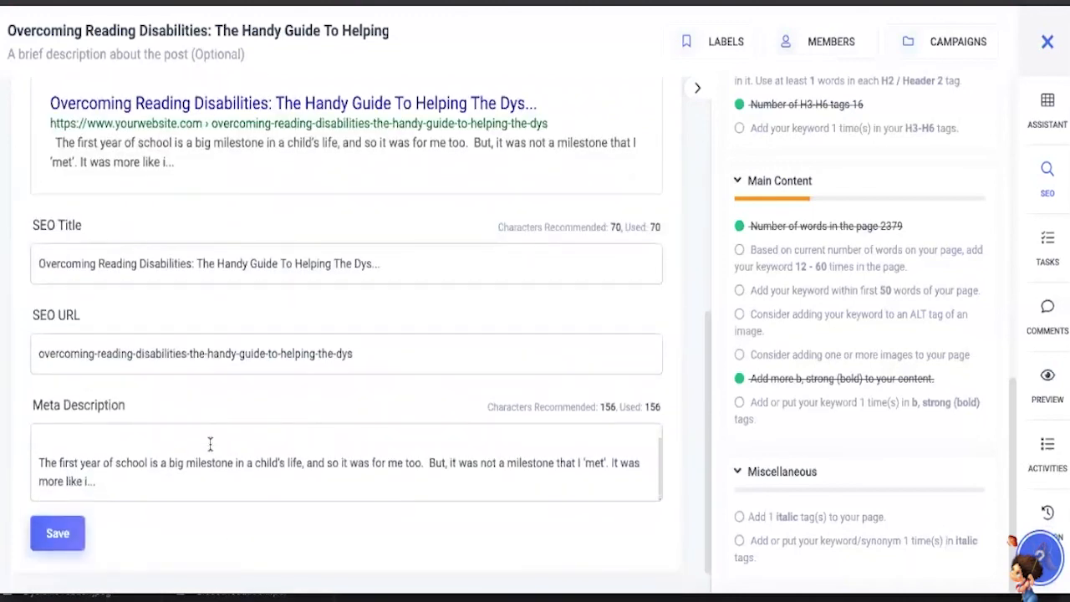
left_click(210, 443)
scroll(201, 485, "down", 1)
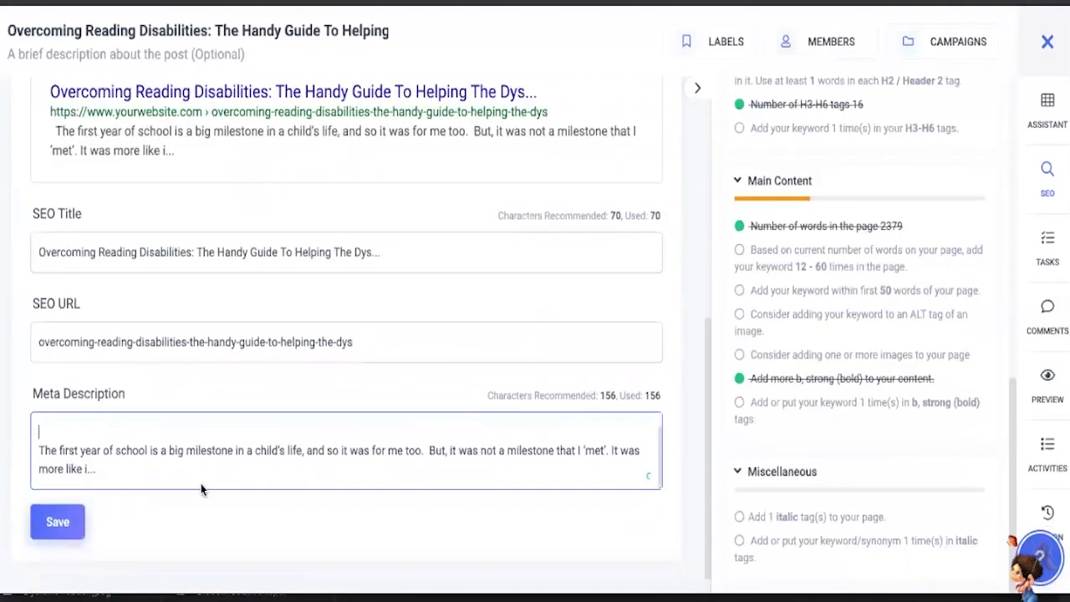
left_click(254, 318)
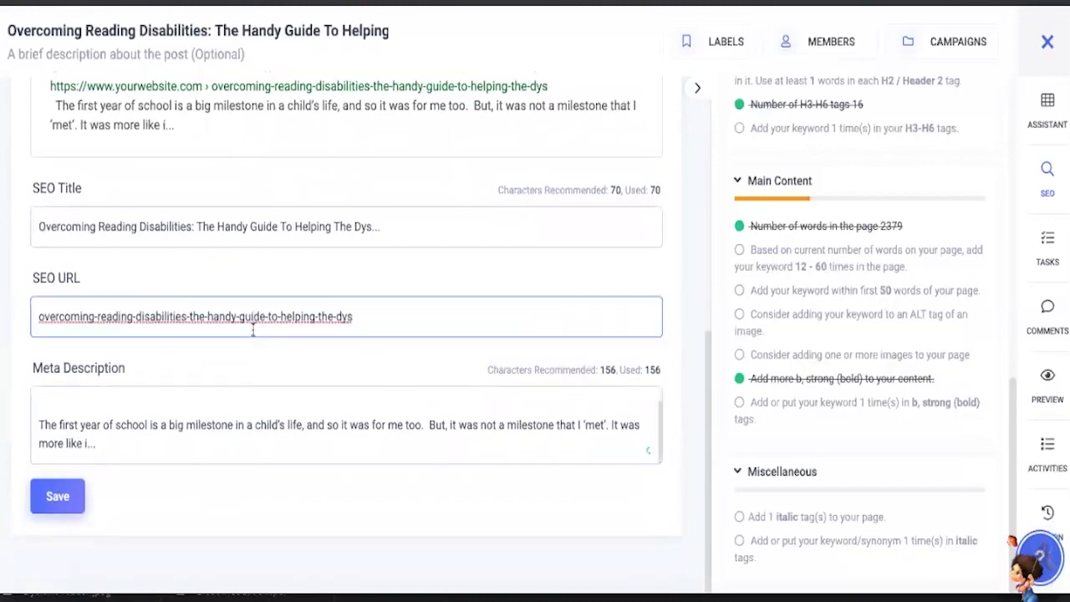
scroll(253, 329, "up", 6)
scroll(253, 329, "up", 1)
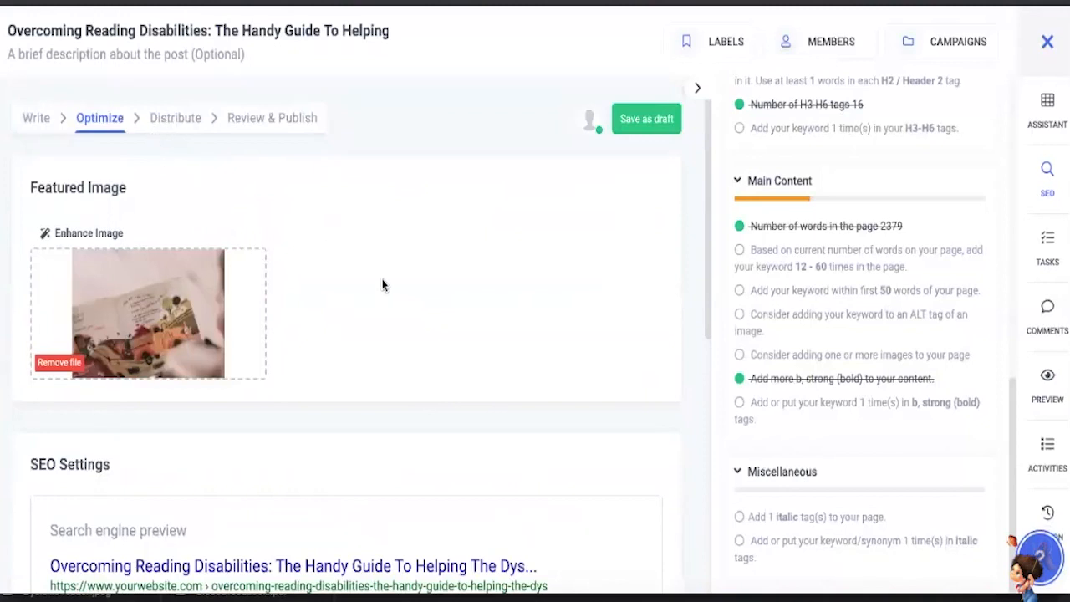
- Go to the Distribute stage and review the primary Medium channel's publish status and schedule options
left_click(187, 124)
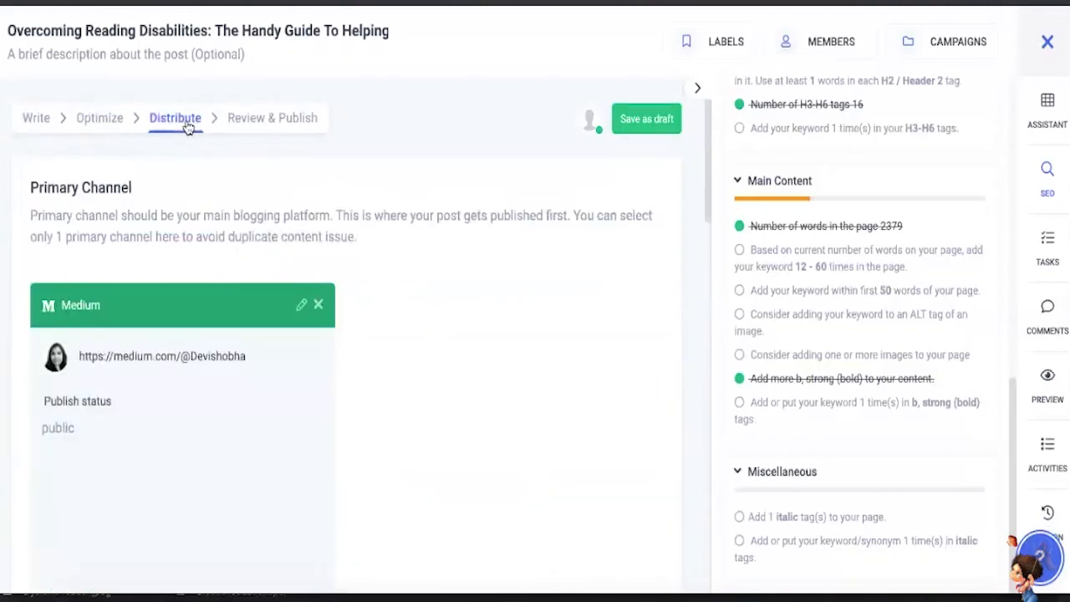
scroll(224, 313, "down", 2)
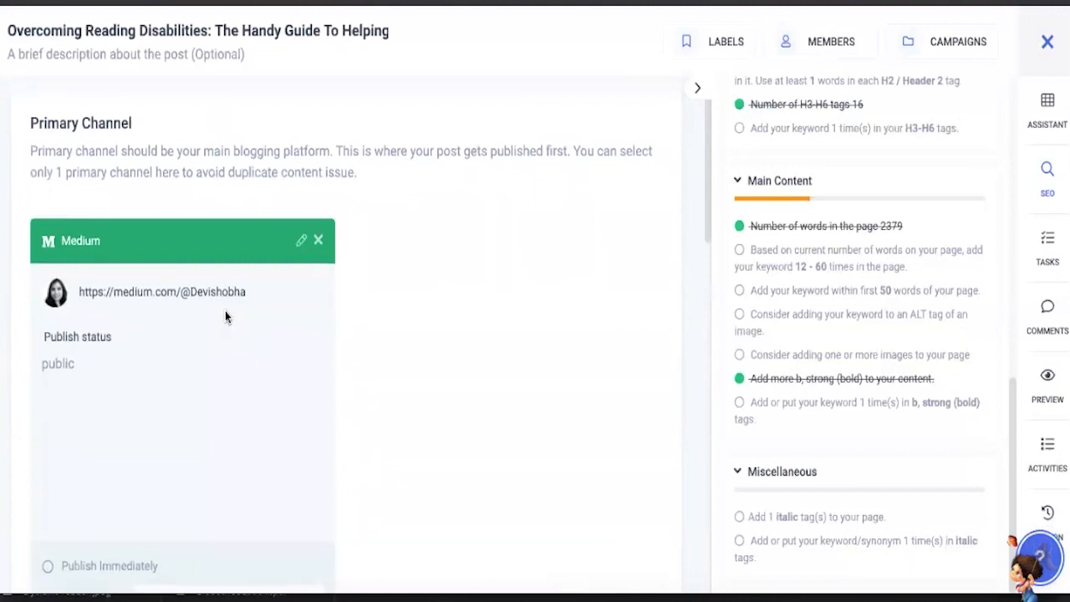
scroll(225, 316, "down", 3)
scroll(227, 334, "down", 2)
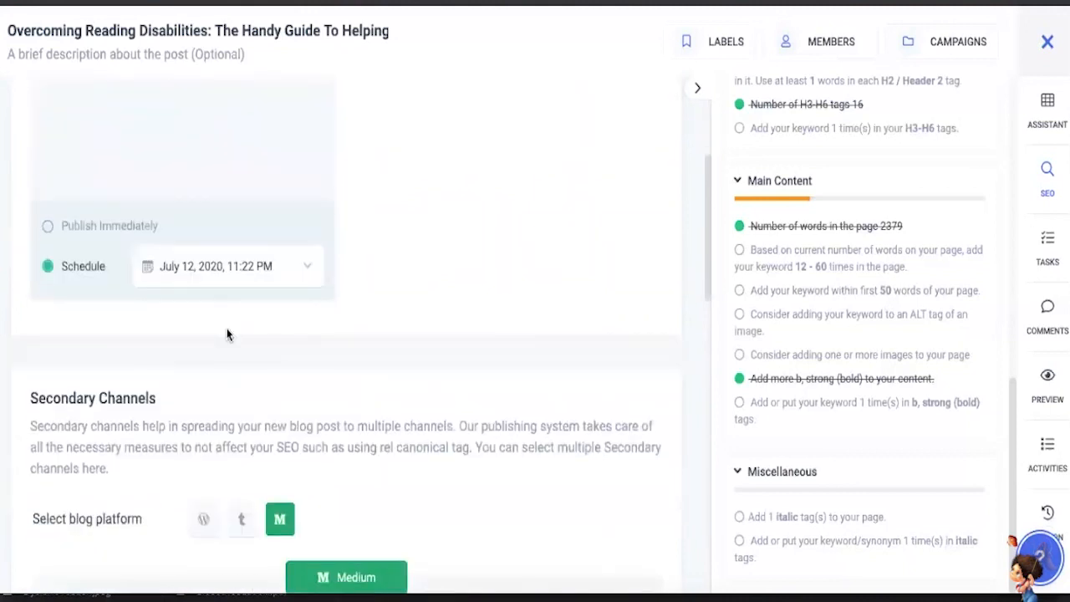
scroll(227, 334, "up", 3)
scroll(227, 334, "down", 5)
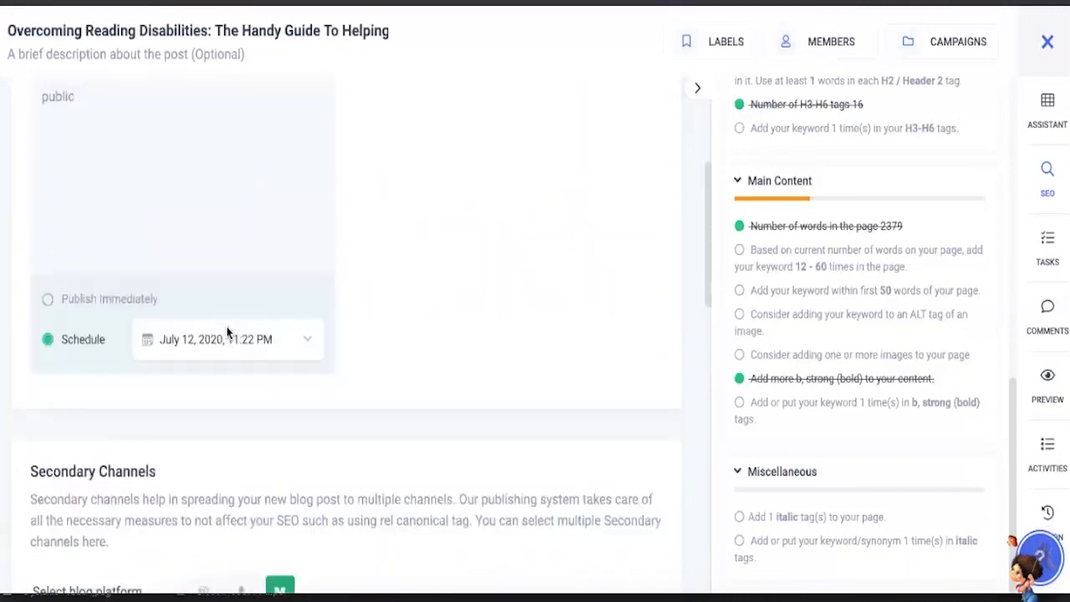
scroll(227, 332, "up", 1)
scroll(229, 333, "up", 3)
scroll(229, 335, "down", 2)
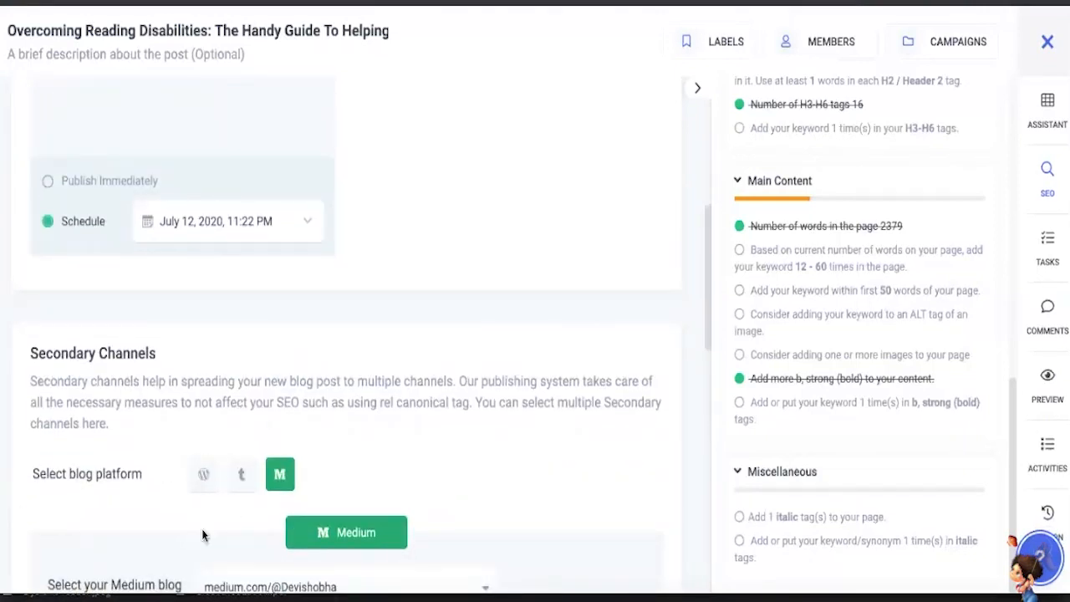
- Examine the secondary channels' blog platform and publish status options, and compare them with the primary channel
scroll(199, 531, "down", 2)
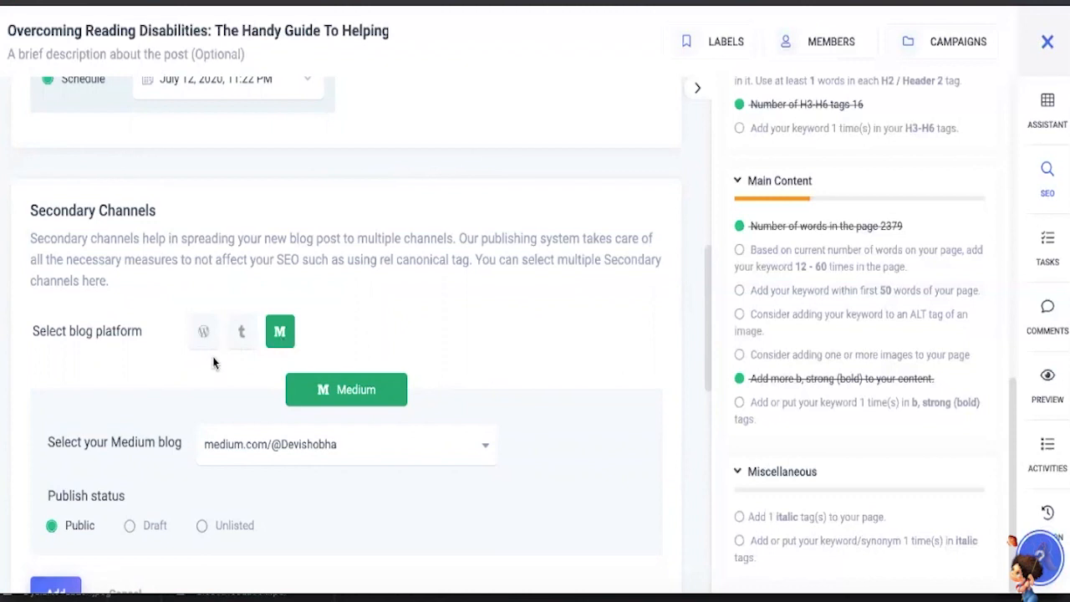
scroll(213, 481, "down", 3)
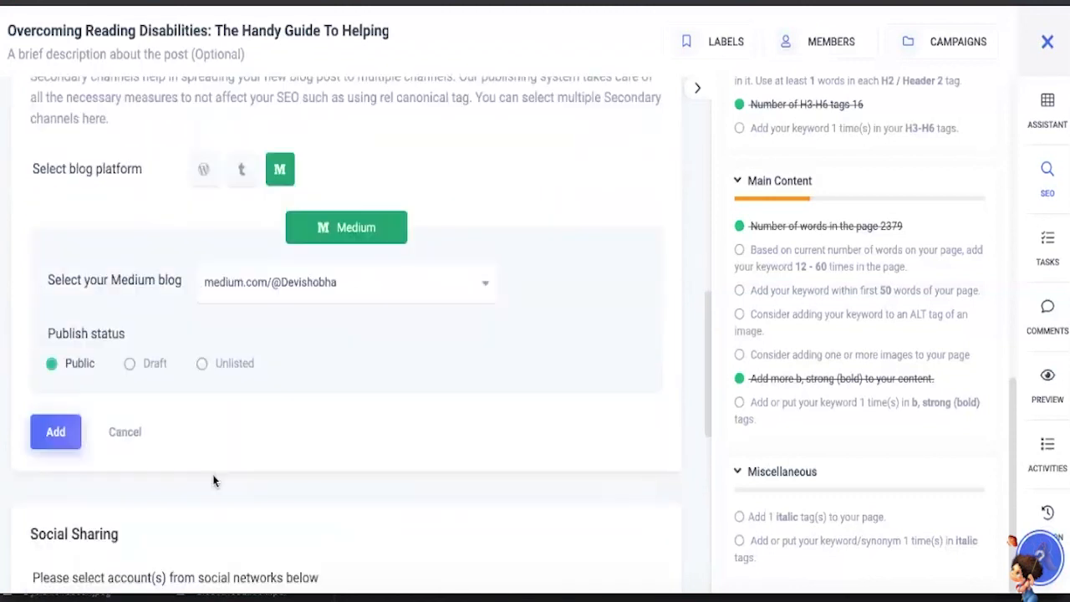
scroll(211, 472, "down", 4)
scroll(210, 449, "up", 6)
scroll(210, 452, "up", 7)
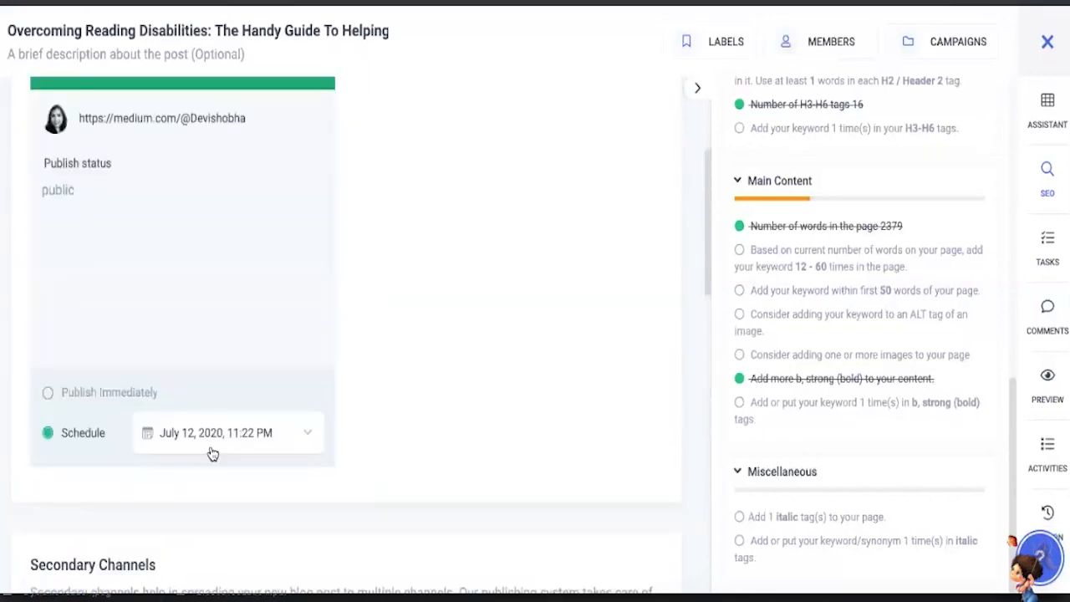
scroll(241, 437, "down", 1)
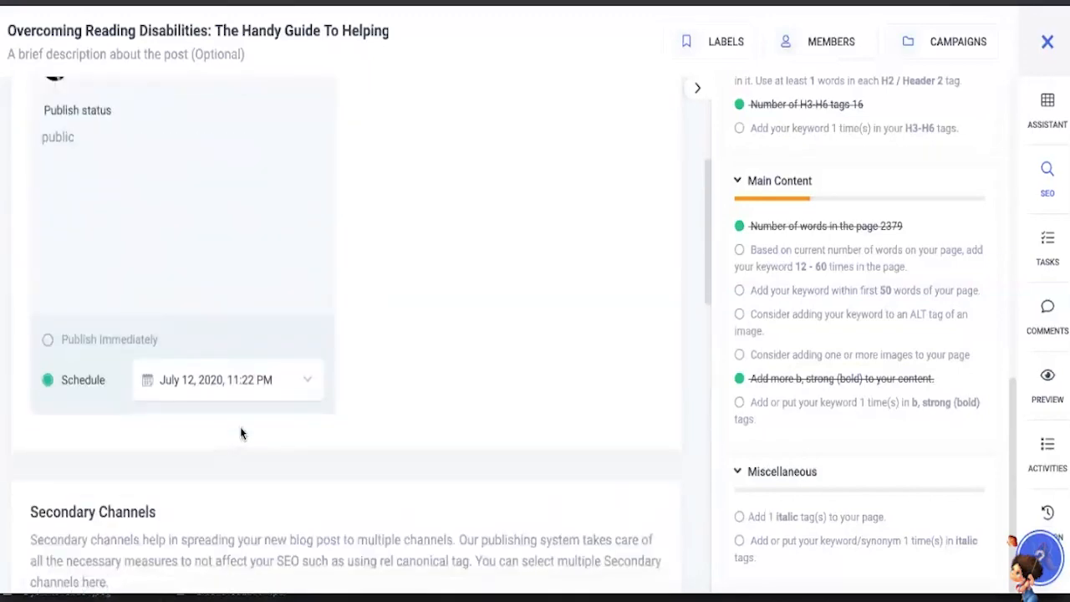
scroll(240, 433, "down", 5)
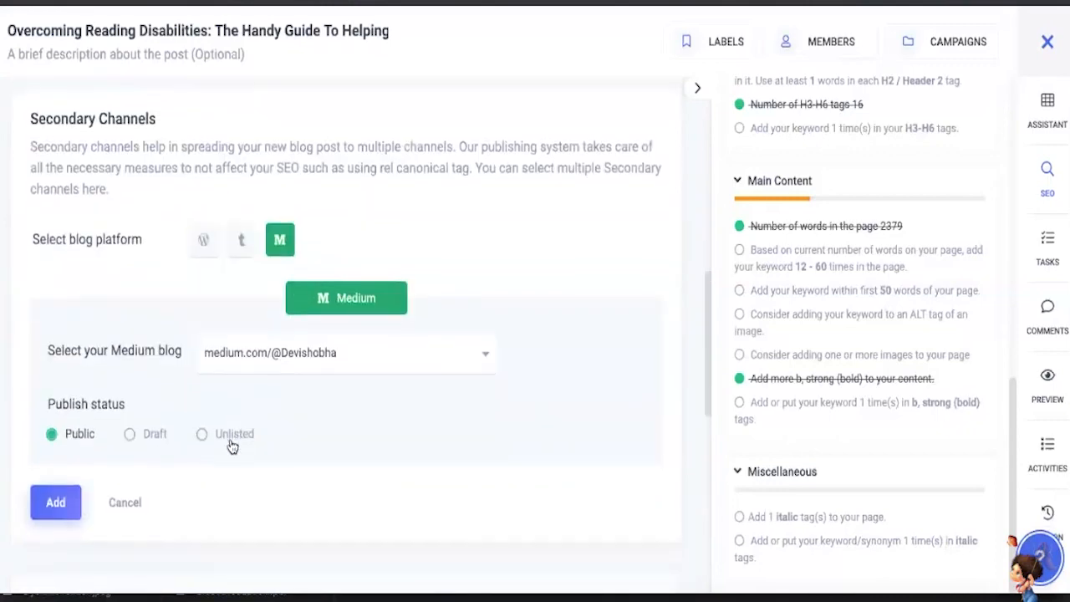
scroll(196, 460, "down", 2)
scroll(66, 428, "up", 1)
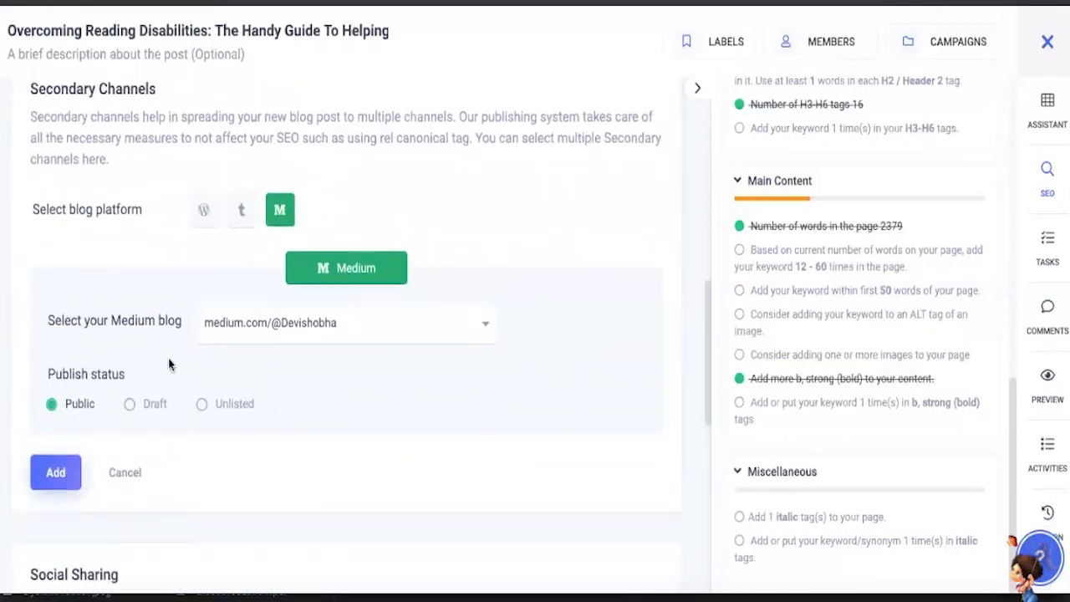
scroll(319, 343, "up", 5)
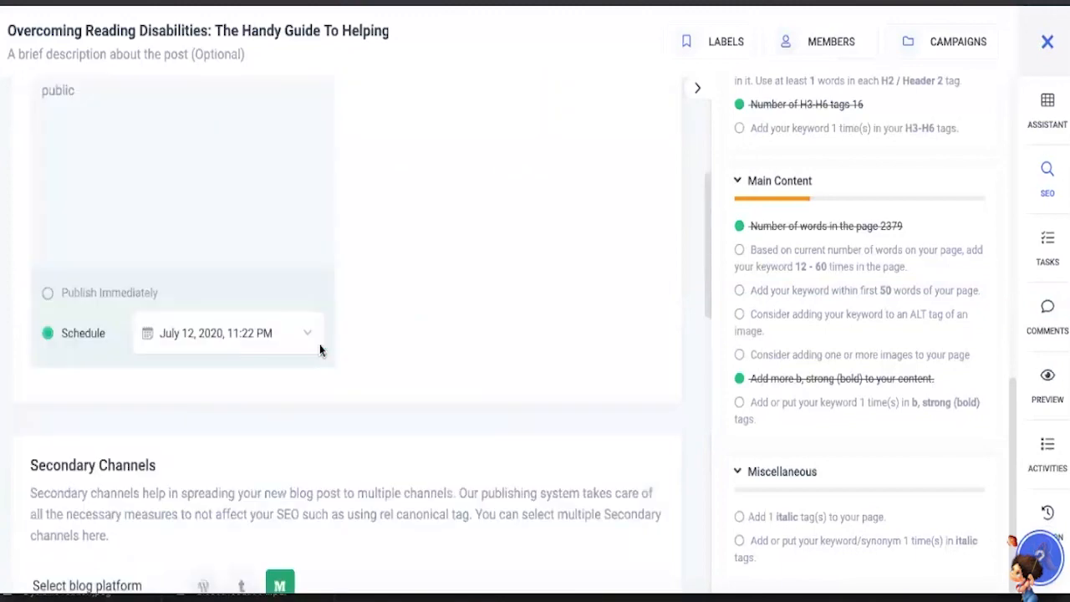
scroll(320, 331, "up", 4)
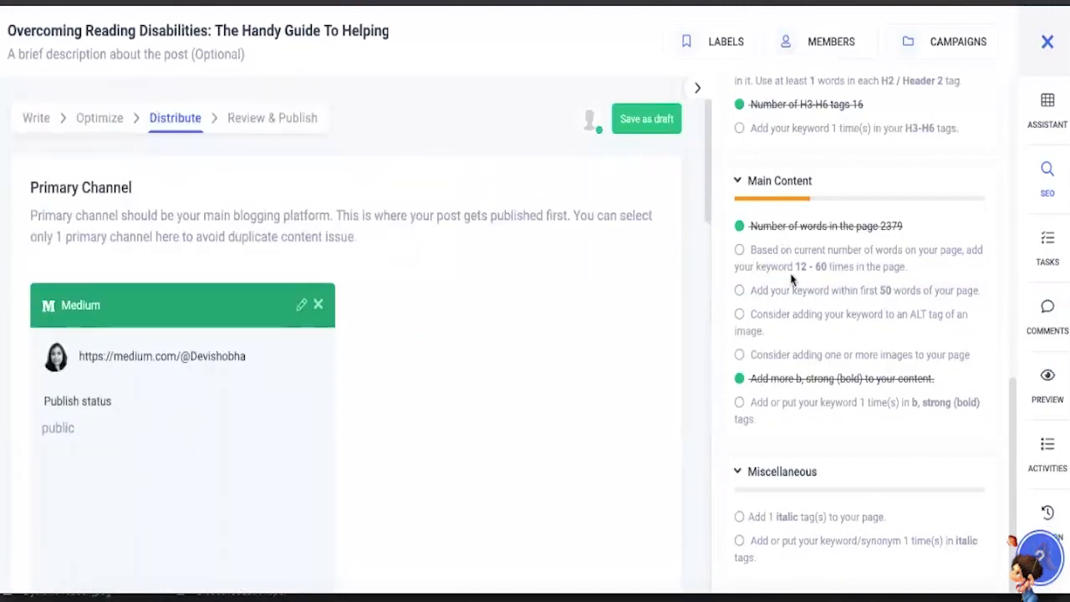
scroll(644, 348, "down", 4)
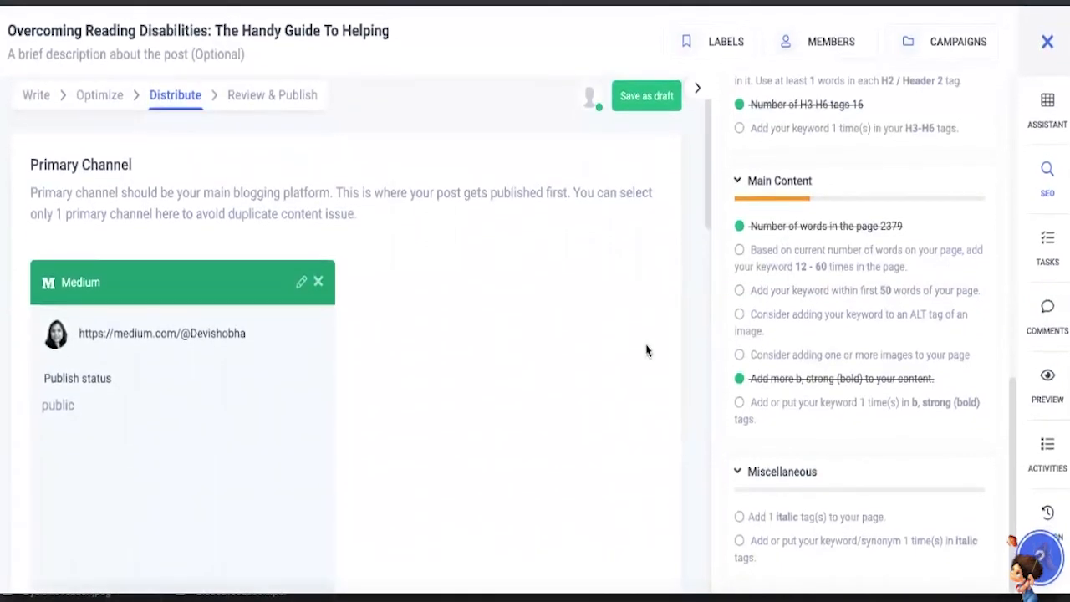
- Go to the blog post's Review & Publish stage and review the primary channel and social channels summary
scroll(646, 349, "down", 3)
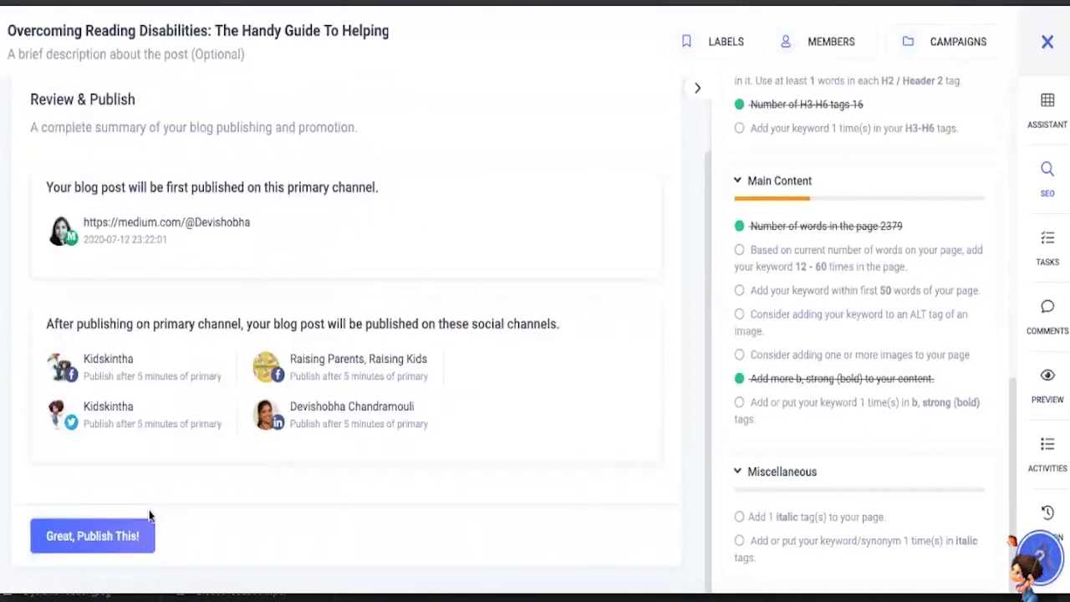
scroll(108, 339, "up", 1)
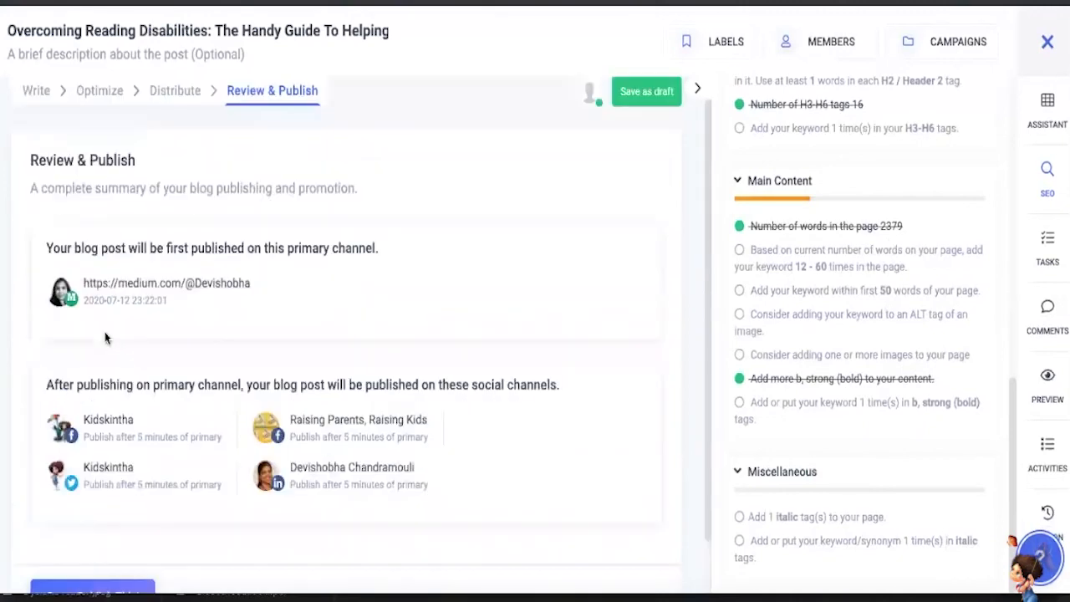
scroll(115, 274, "down", 1)
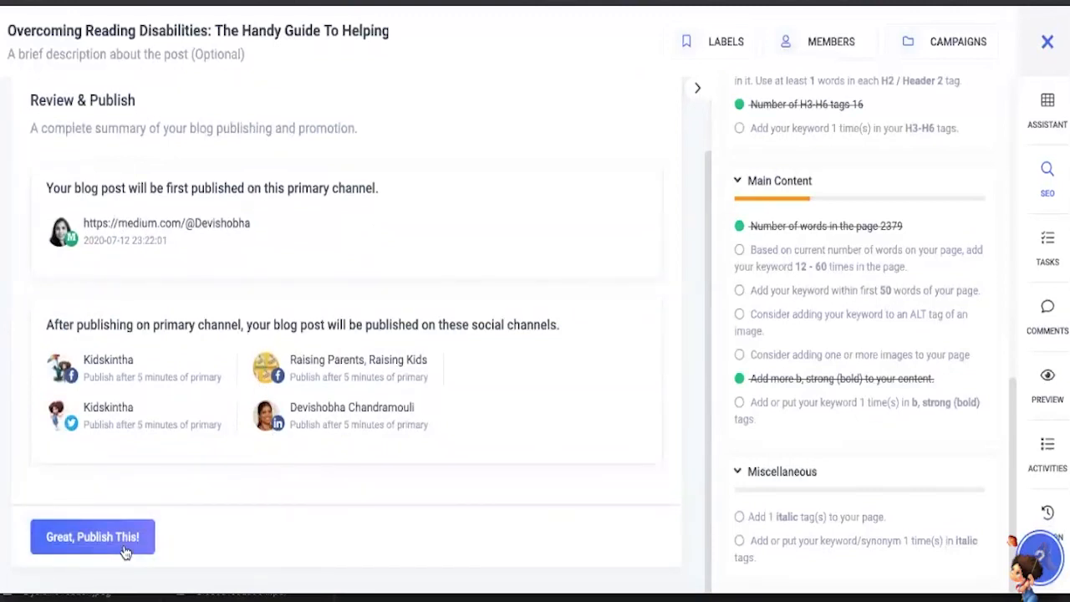
scroll(156, 494, "up", 1)
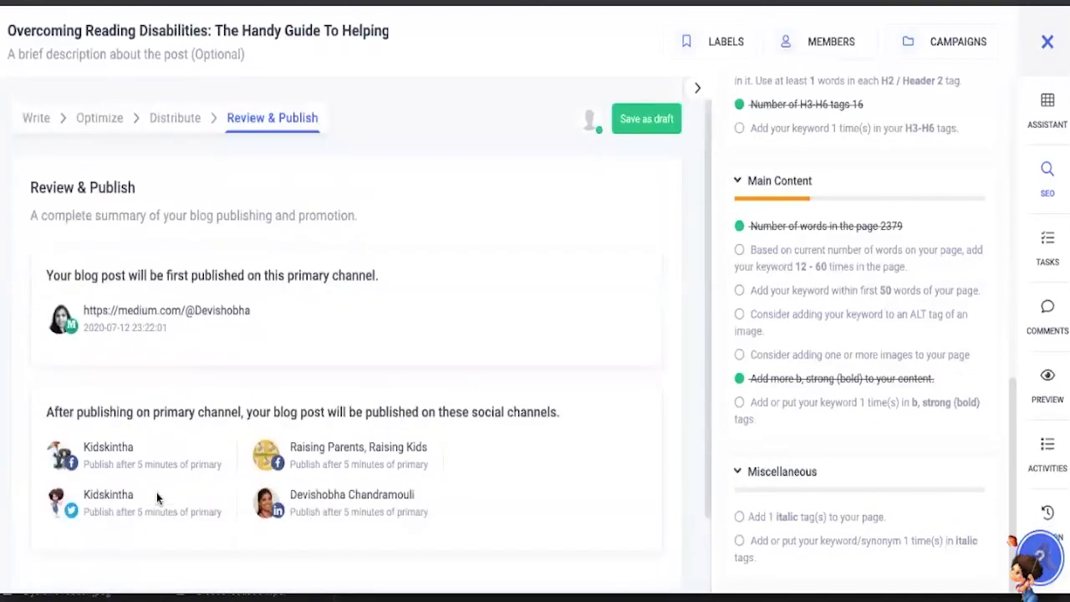
- Recheck the Distribute stage's primary channel schedule and secondary channels, and return to the Review & Publish summary
left_click(184, 117)
scroll(208, 330, "down", 3)
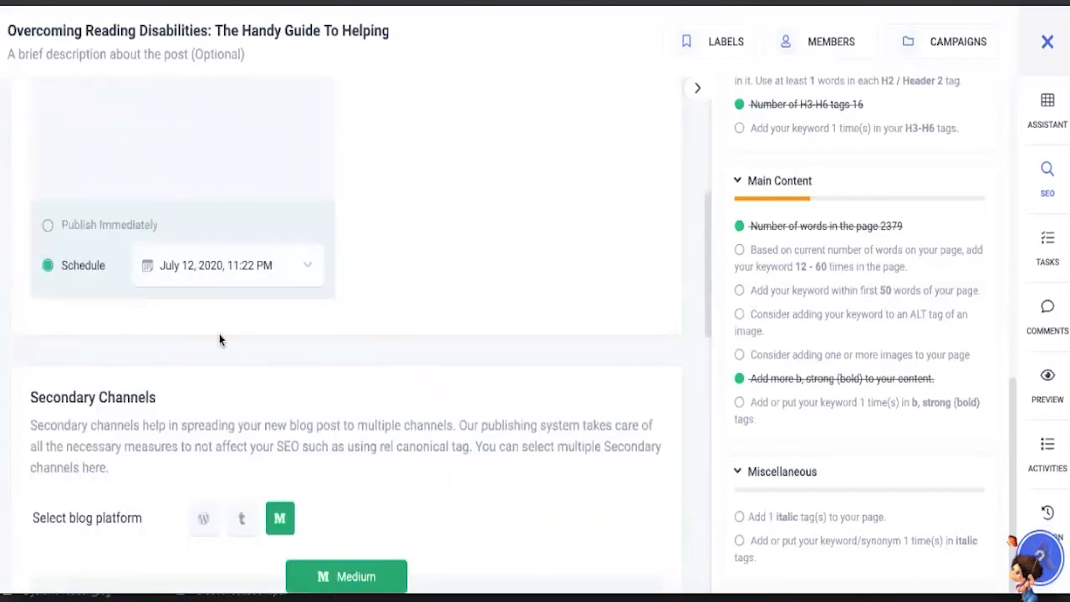
scroll(219, 346, "up", 5)
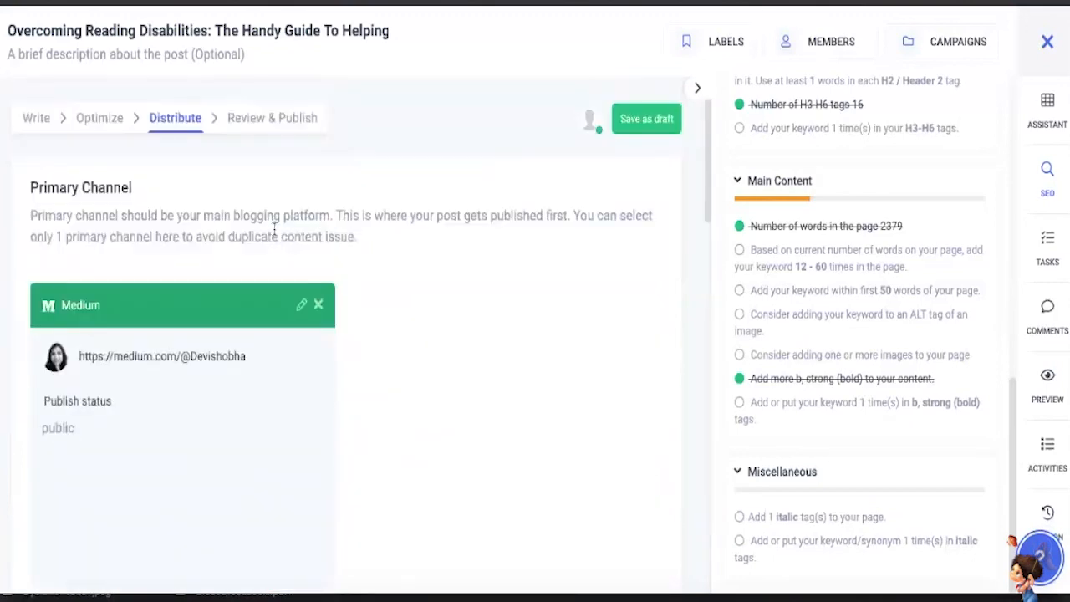
left_click(272, 117)
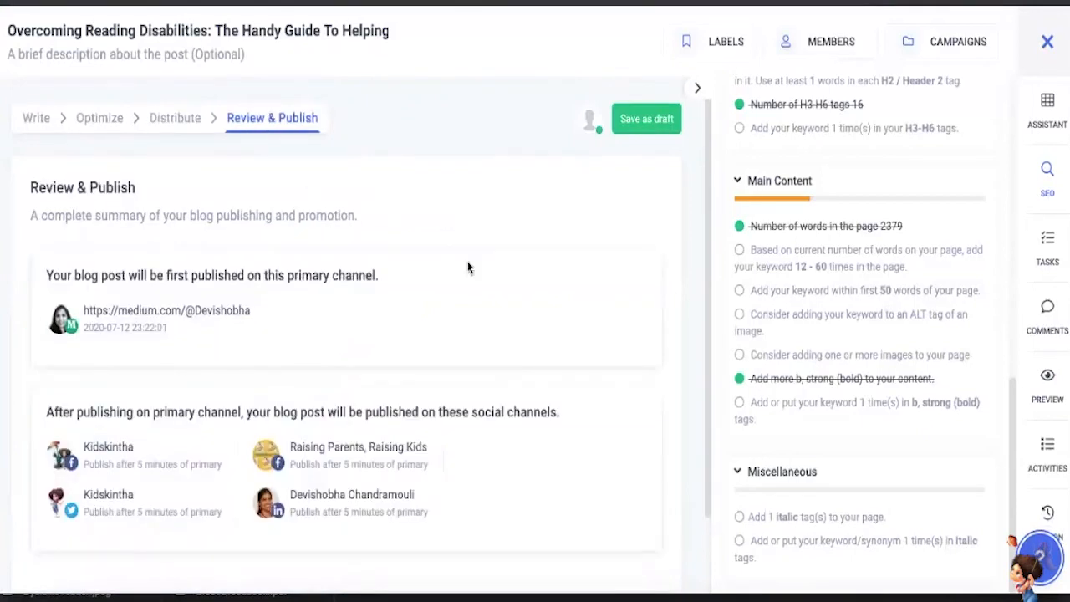
scroll(469, 279, "down", 2)
scroll(470, 279, "up", 2)
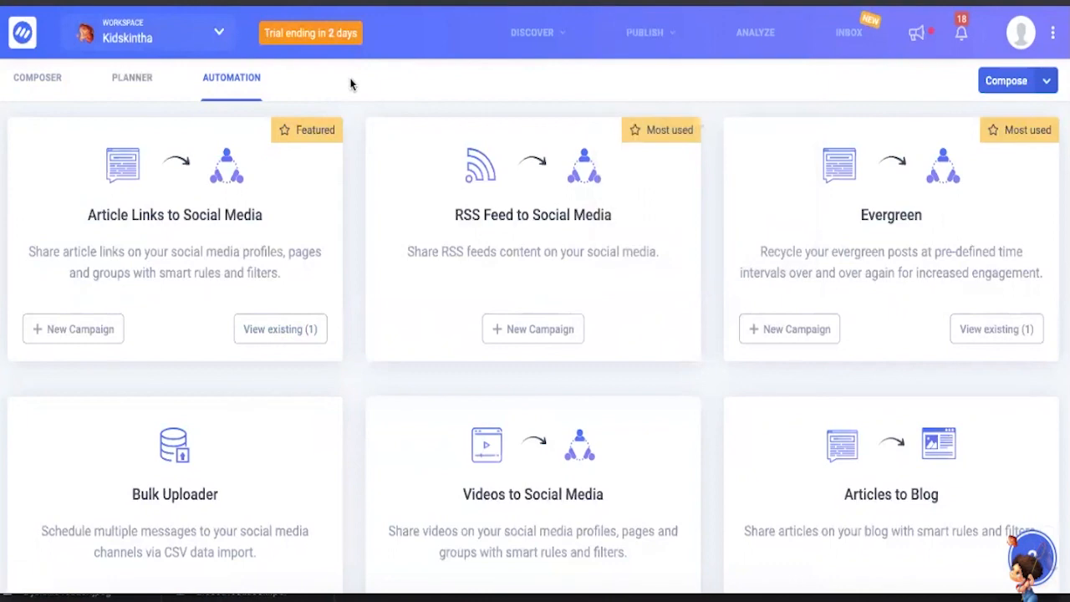
- Start a new Article Links to Social Media automation campaign and proceed past its name and channels to the content matching rules
scroll(322, 276, "down", 1)
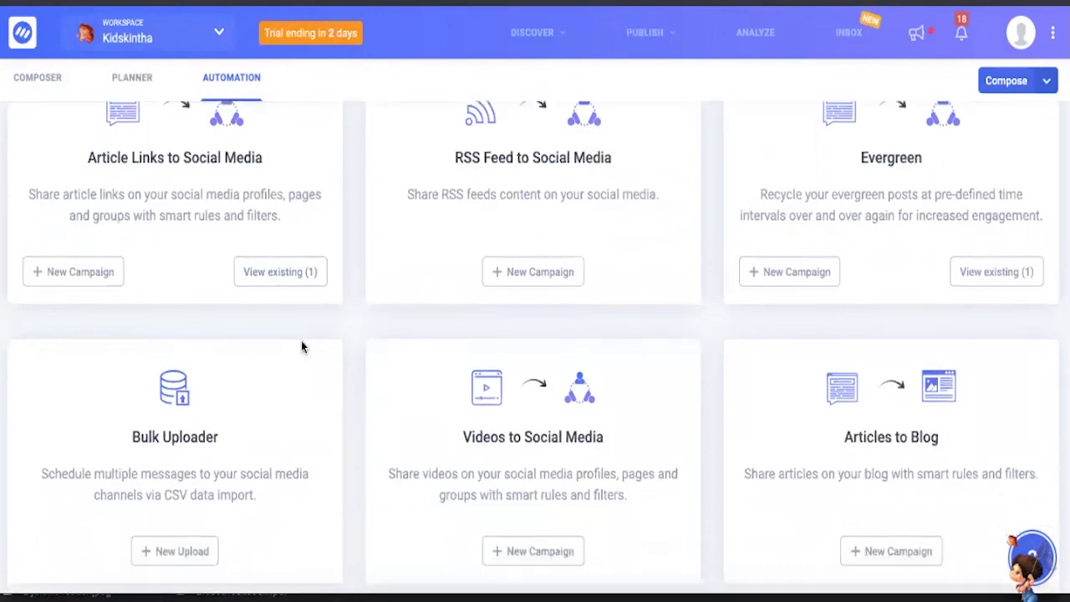
scroll(227, 301, "up", 3)
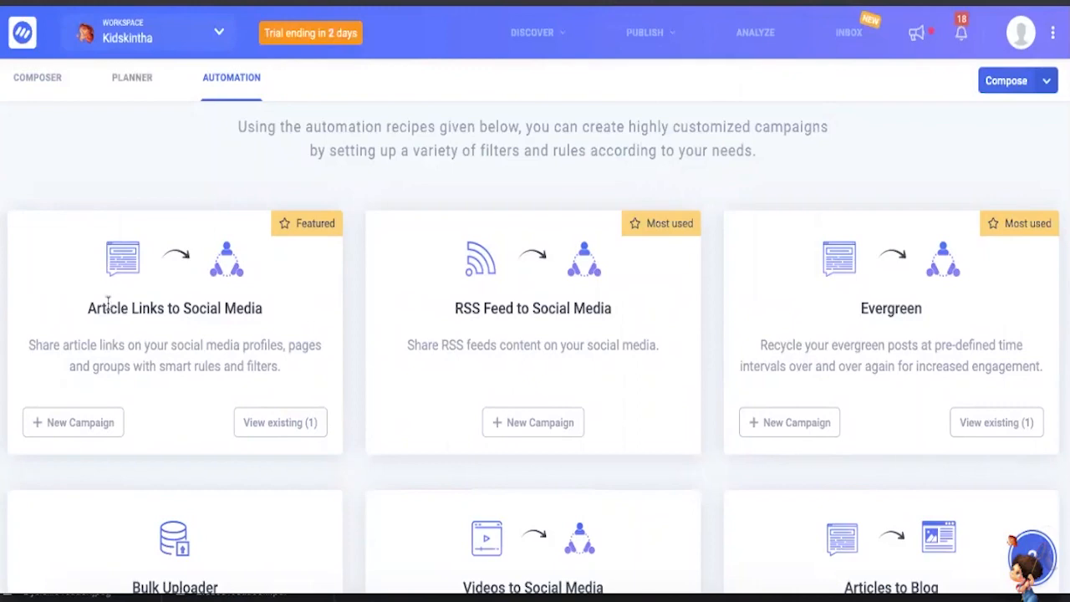
left_click(115, 413)
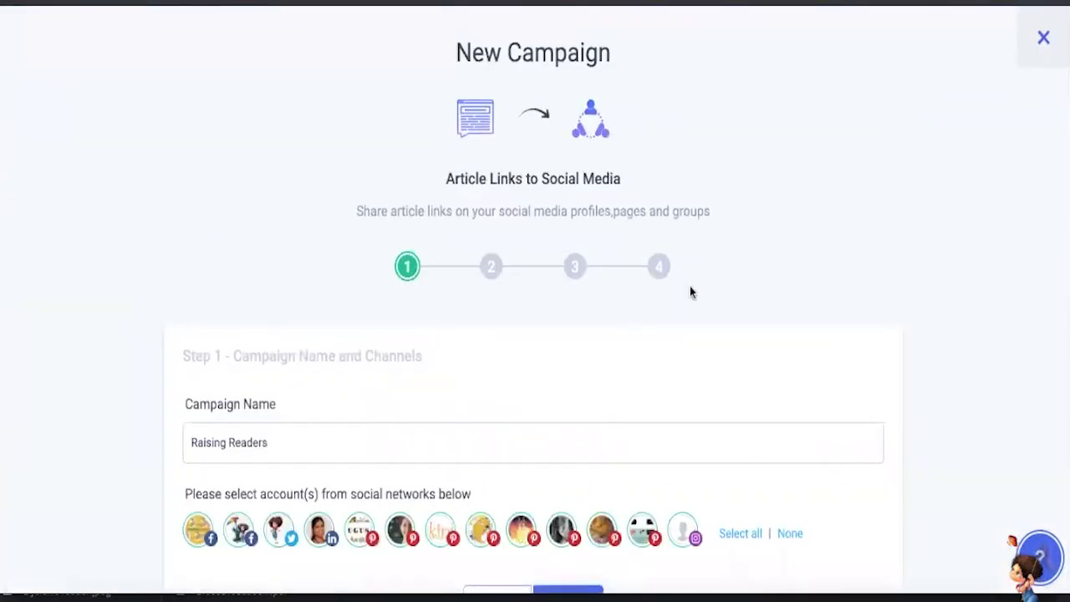
scroll(691, 292, "down", 2)
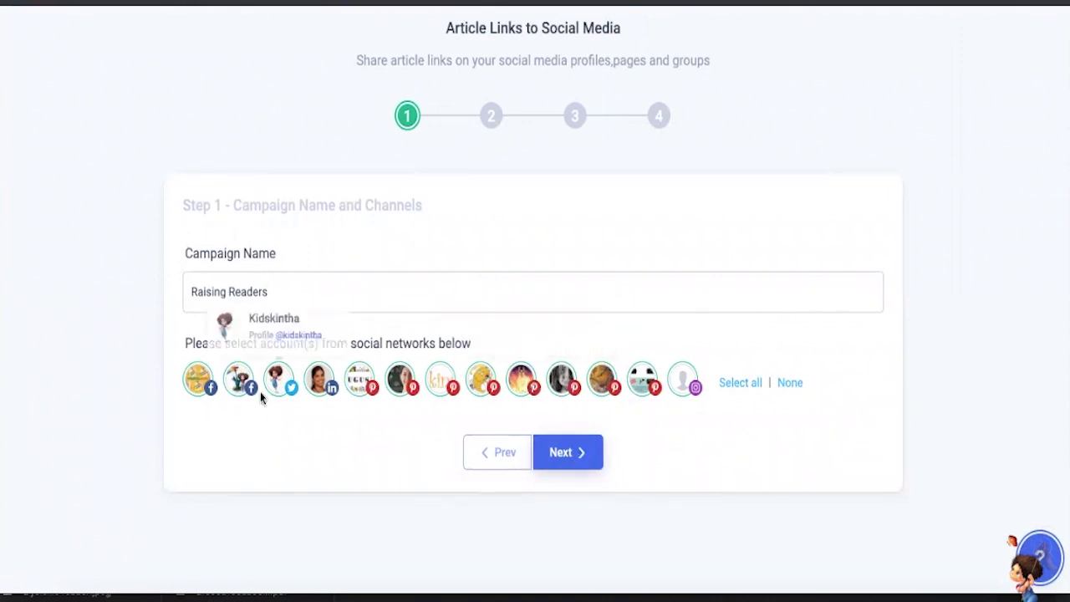
left_click(570, 451)
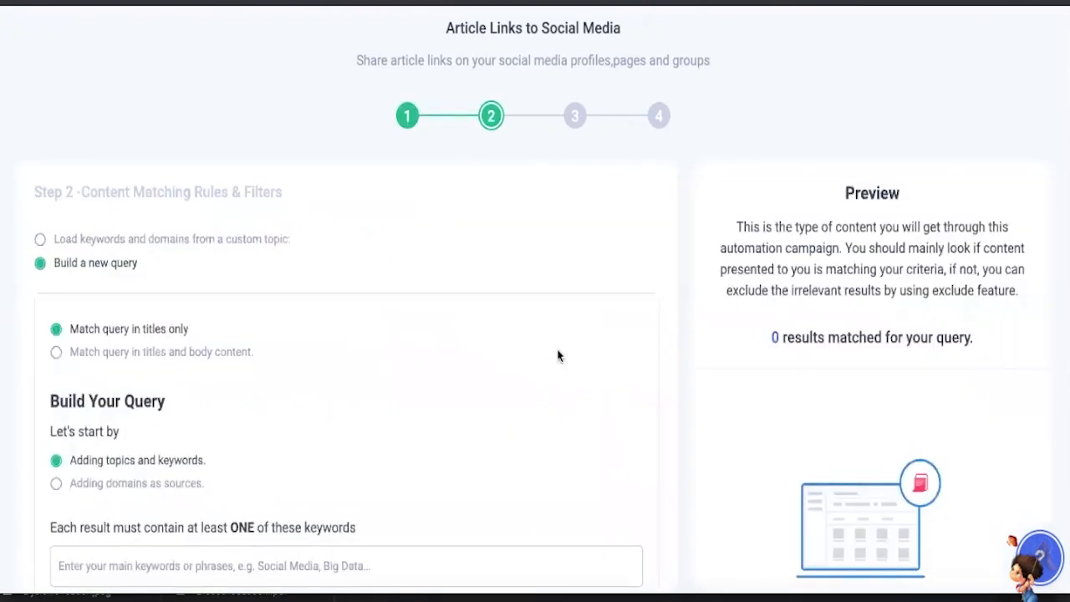
- Examine the campaign's content matching rules, including query keywords, exclusions, domain limits, and the region, language and post age filters
scroll(557, 354, "down", 1)
scroll(557, 354, "up", 2)
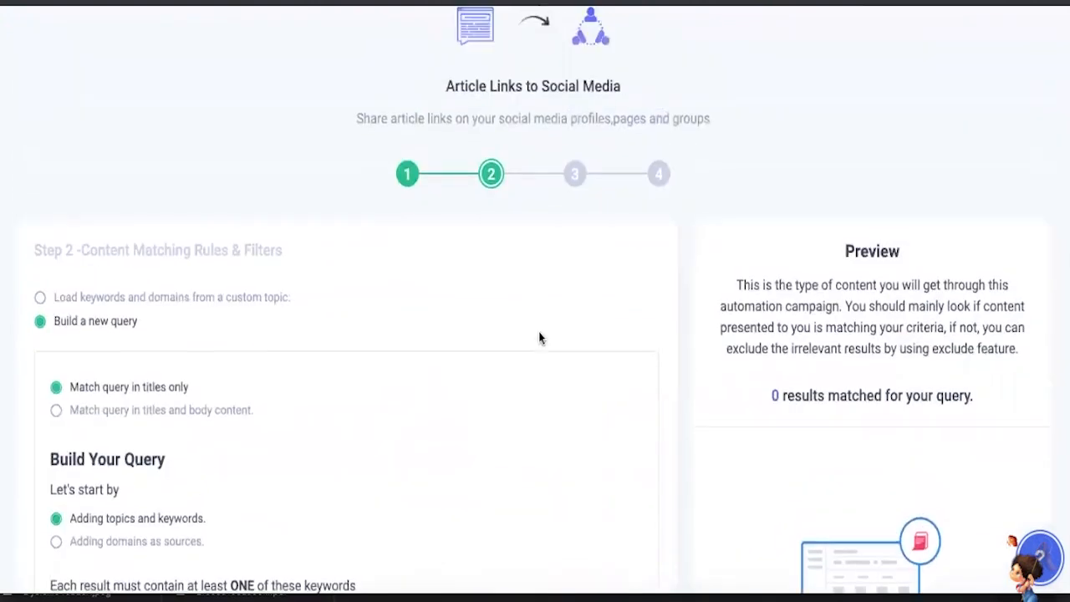
scroll(540, 337, "down", 1)
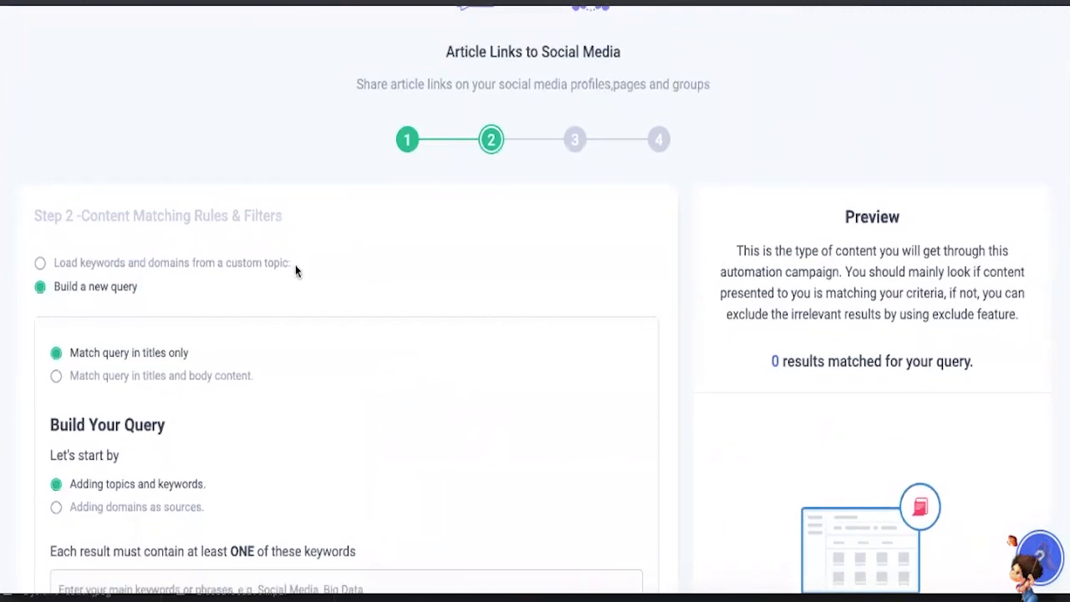
scroll(296, 266, "down", 1)
scroll(295, 270, "down", 2)
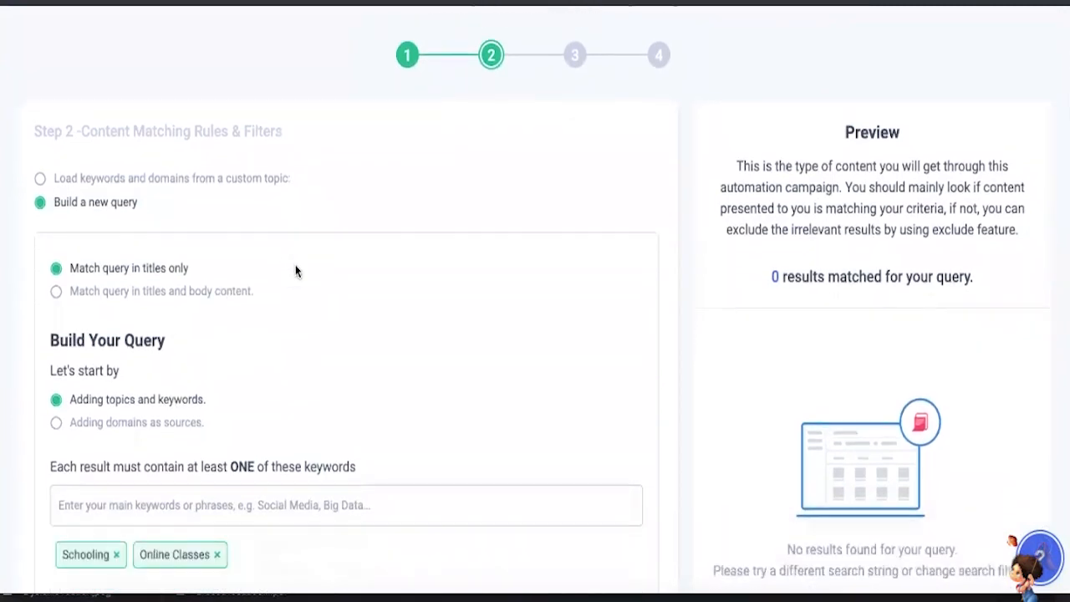
scroll(166, 226, "down", 3)
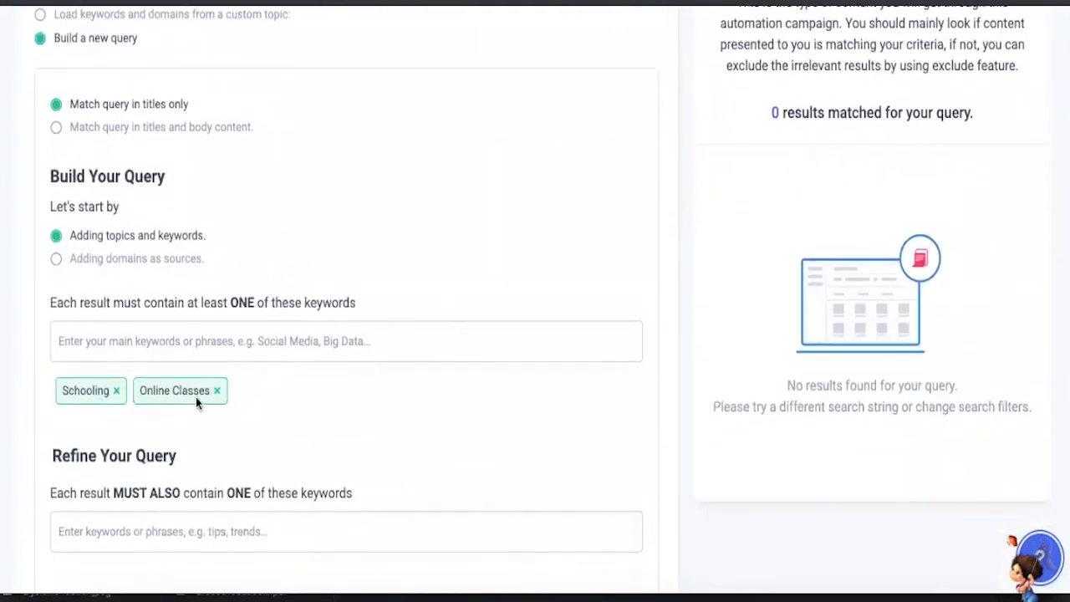
scroll(196, 397, "down", 10)
scroll(196, 384, "down", 2)
scroll(194, 283, "up", 2)
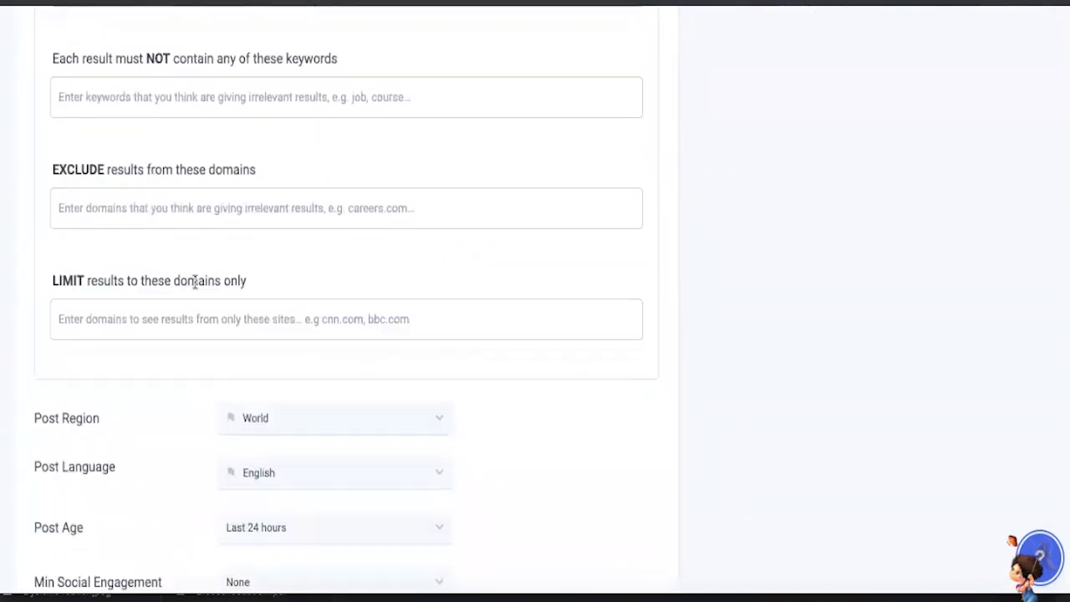
scroll(210, 143, "down", 3)
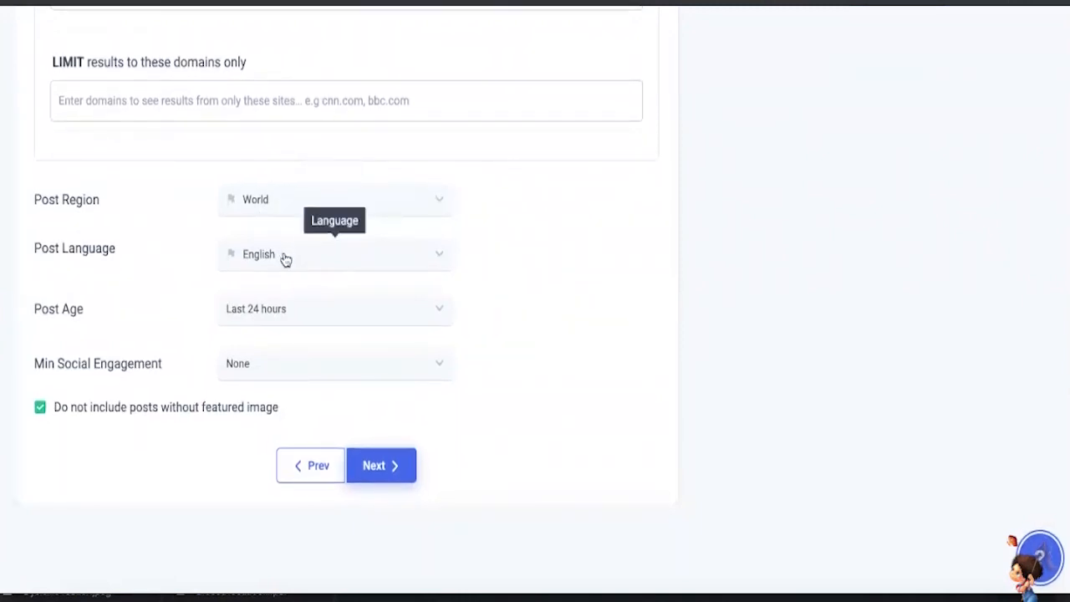
- Set the campaign's minimum social engagement to Facebook with an engagement value of 1
left_click(276, 374)
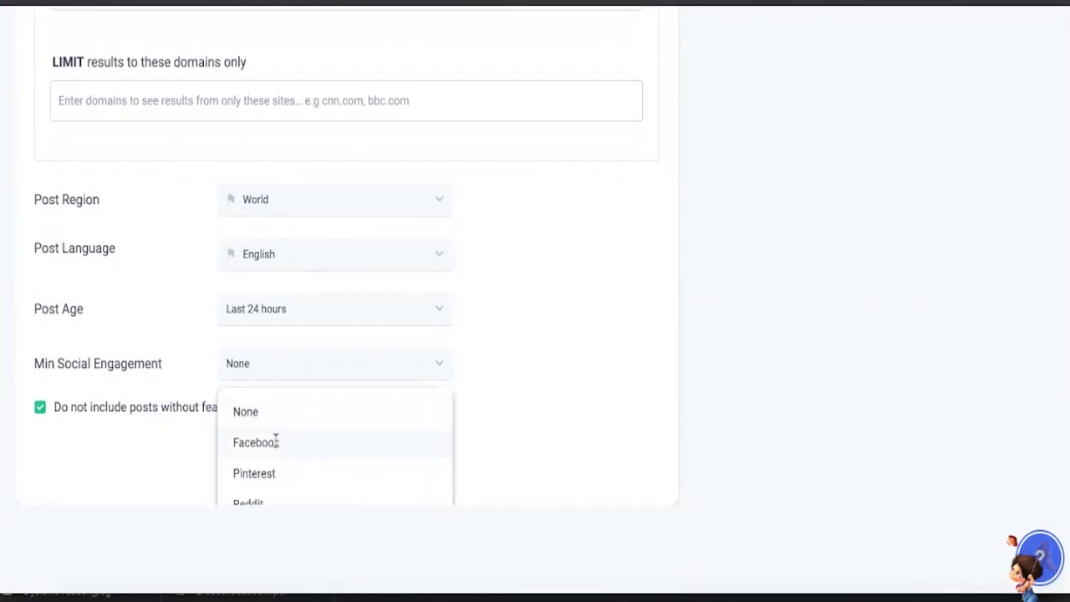
left_click(276, 442)
left_click_drag(273, 422, 228, 412)
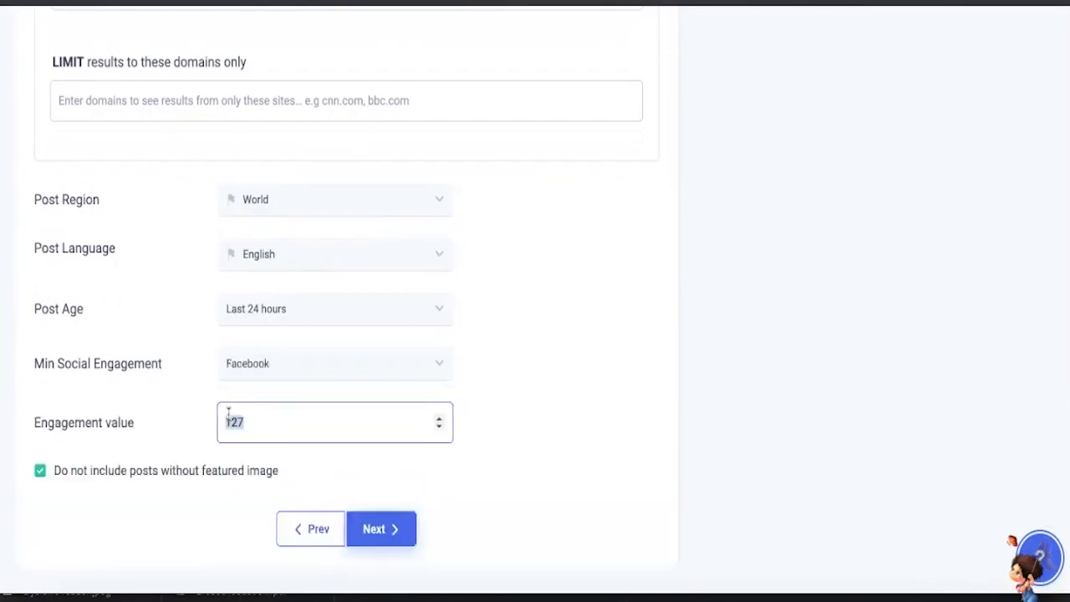
type("1")
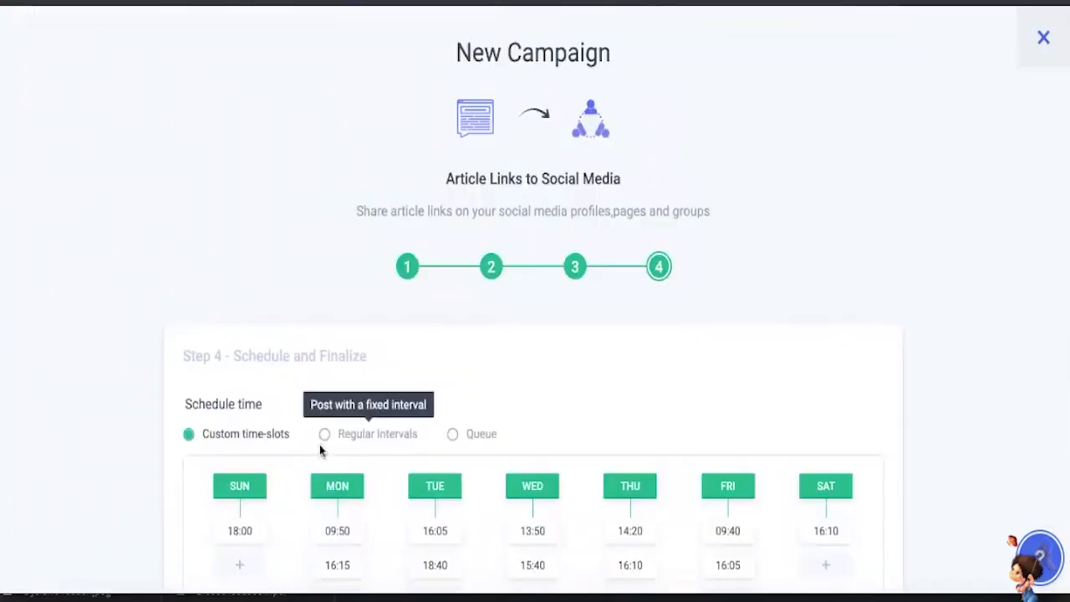
- Go to the campaign's Schedule and Finalize stage and review the custom time-slots for each weekday
scroll(319, 445, "down", 3)
scroll(319, 445, "up", 1)
scroll(320, 446, "down", 3)
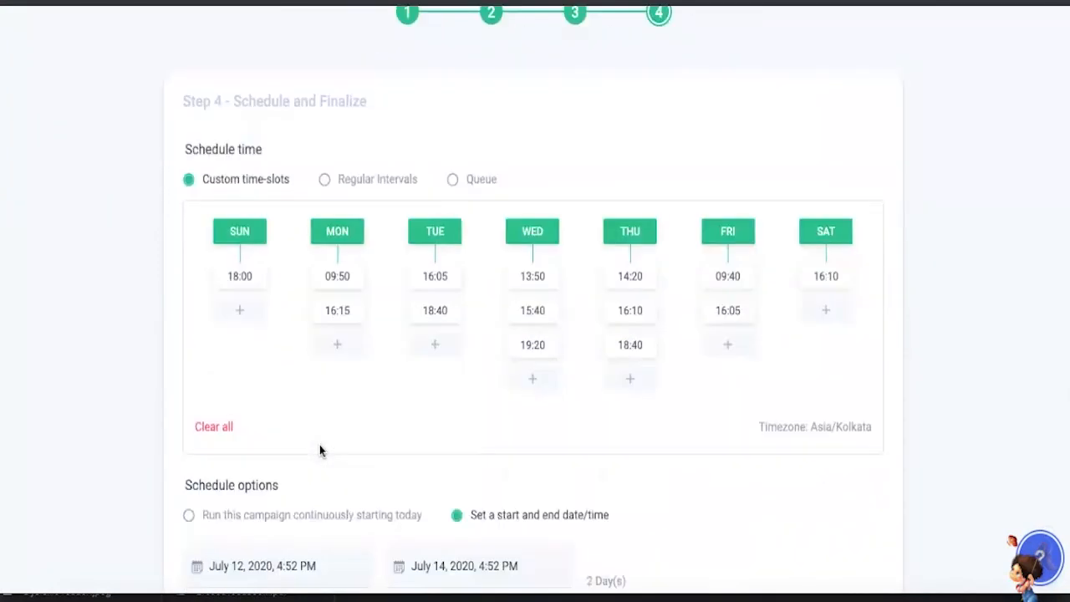
scroll(337, 377, "up", 1)
mouse_move(340, 201)
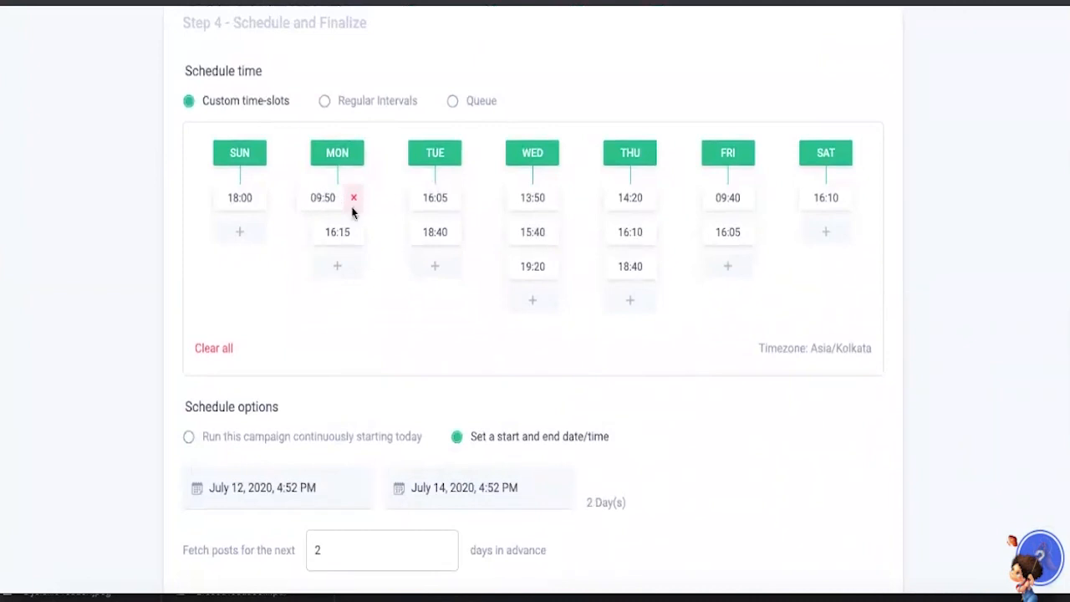
- Check the campaign's start and end dates, advance post fetching and content review options, and finalize the campaign
scroll(420, 290, "down", 2)
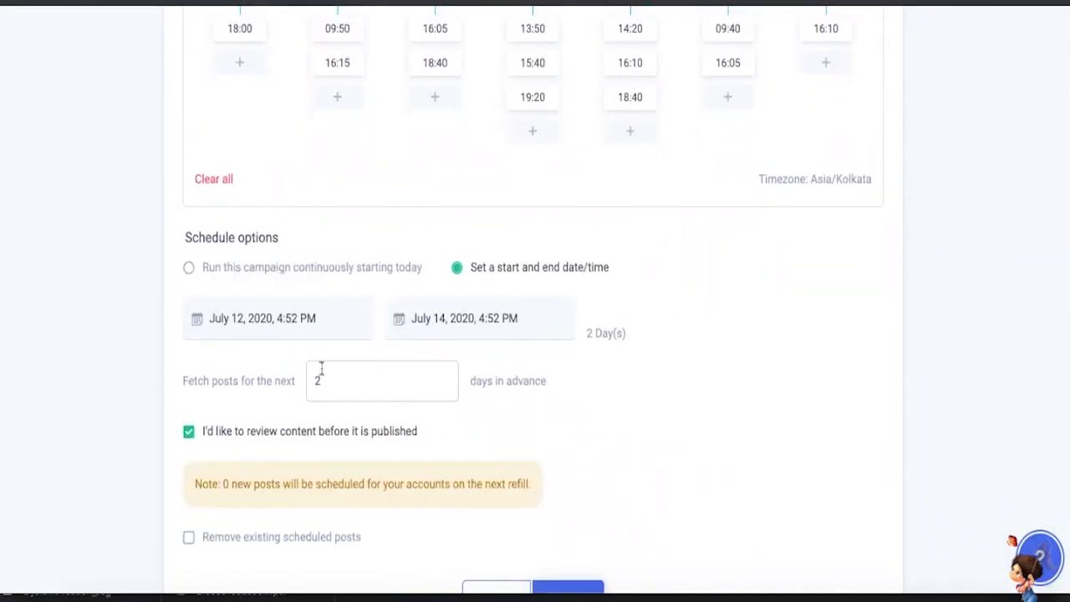
scroll(318, 388, "down", 1)
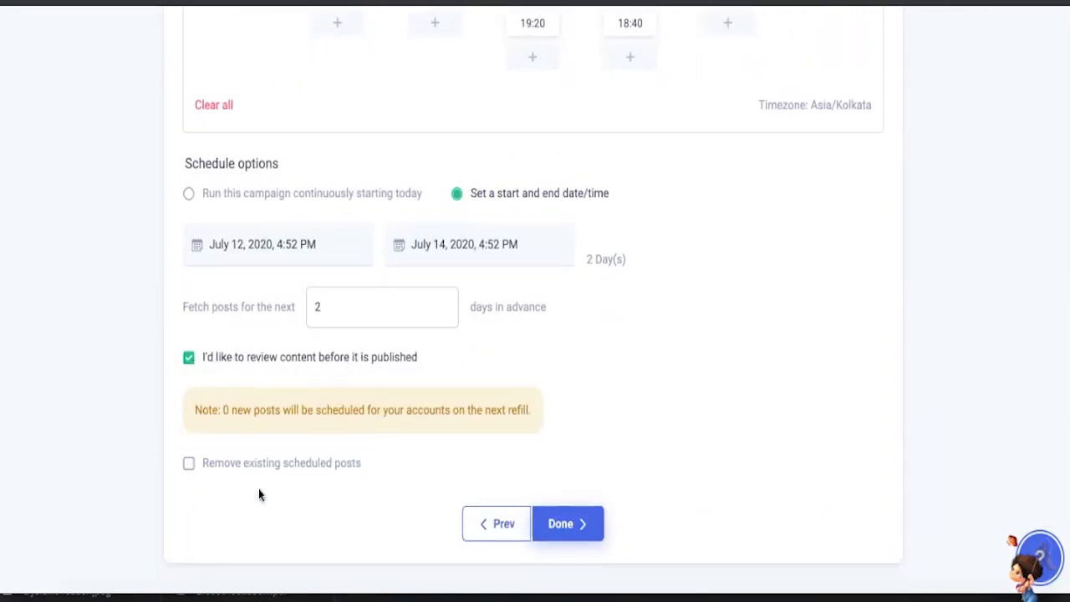
left_click(555, 525)
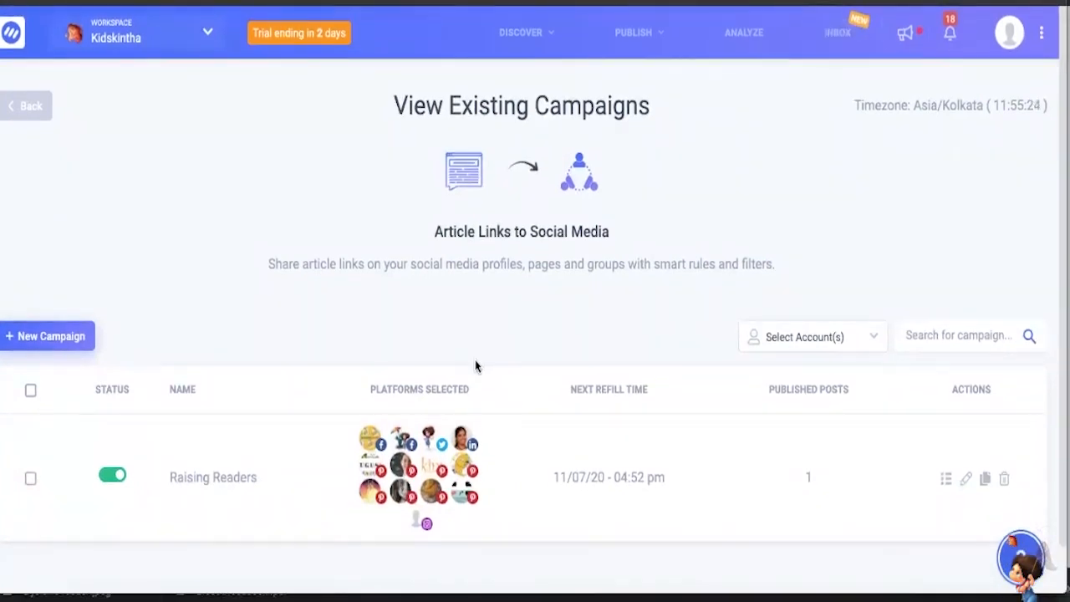
- Switch to Gmail and read the ContentStudio notification about posts planned for the Raising Readers automation campaign
mouse_move(631, 33)
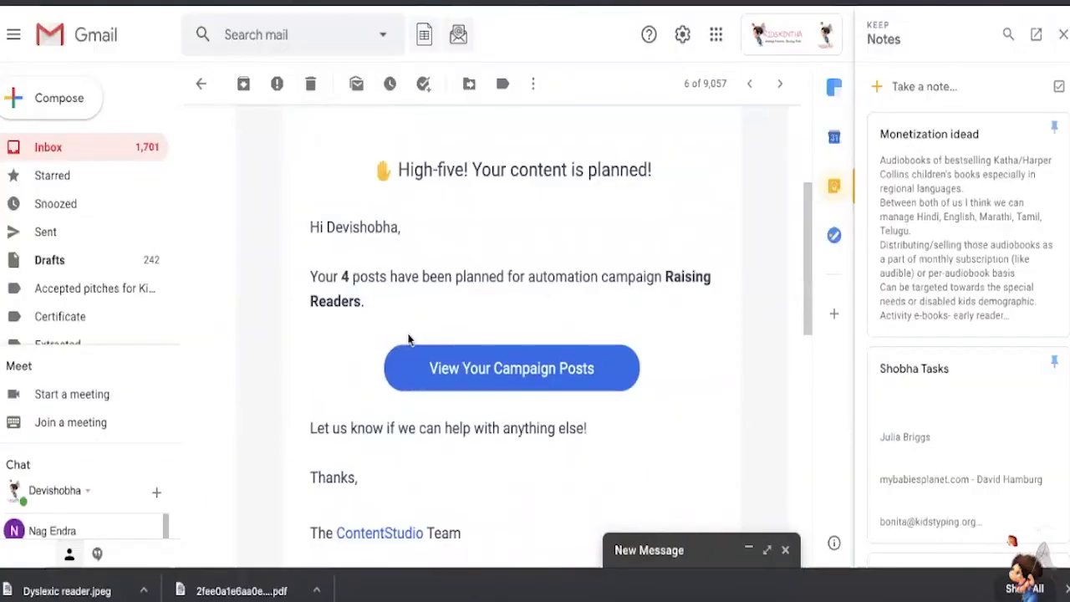
scroll(409, 339, "up", 3)
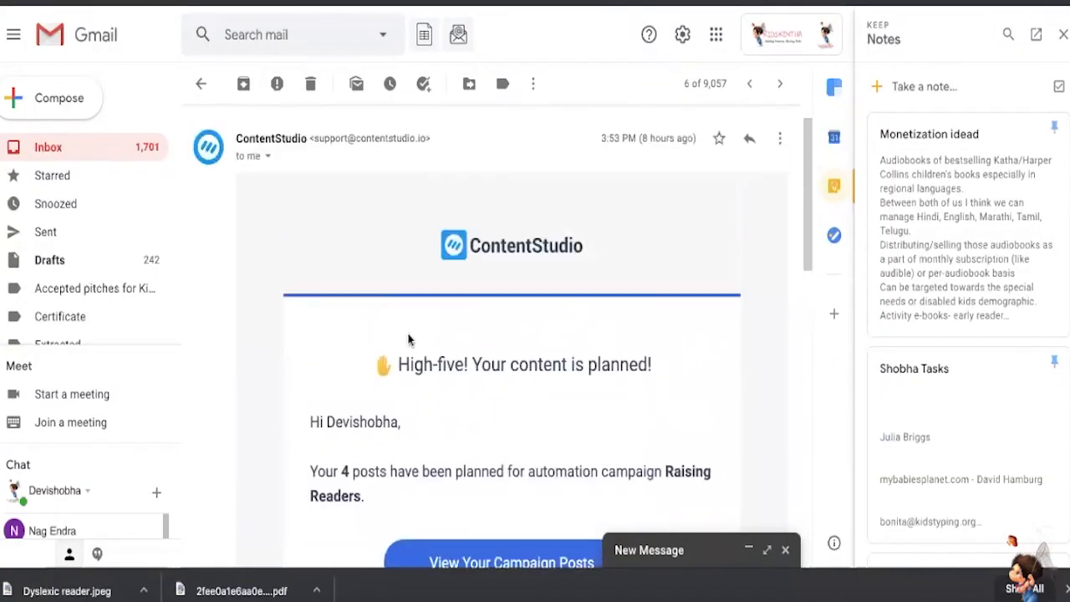
scroll(409, 338, "down", 1)
scroll(409, 339, "up", 1)
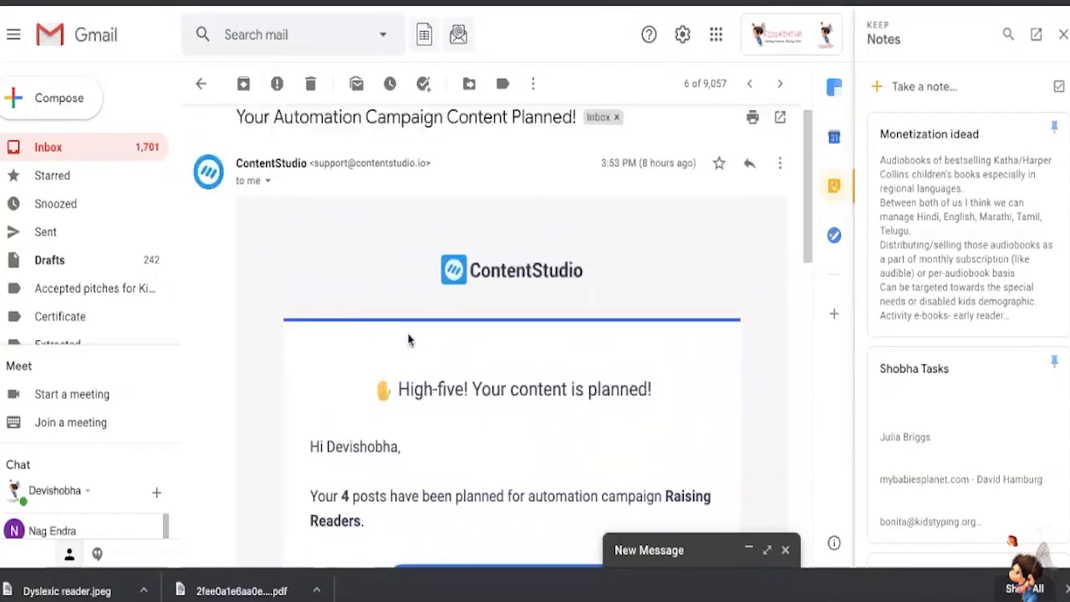
scroll(409, 339, "down", 2)
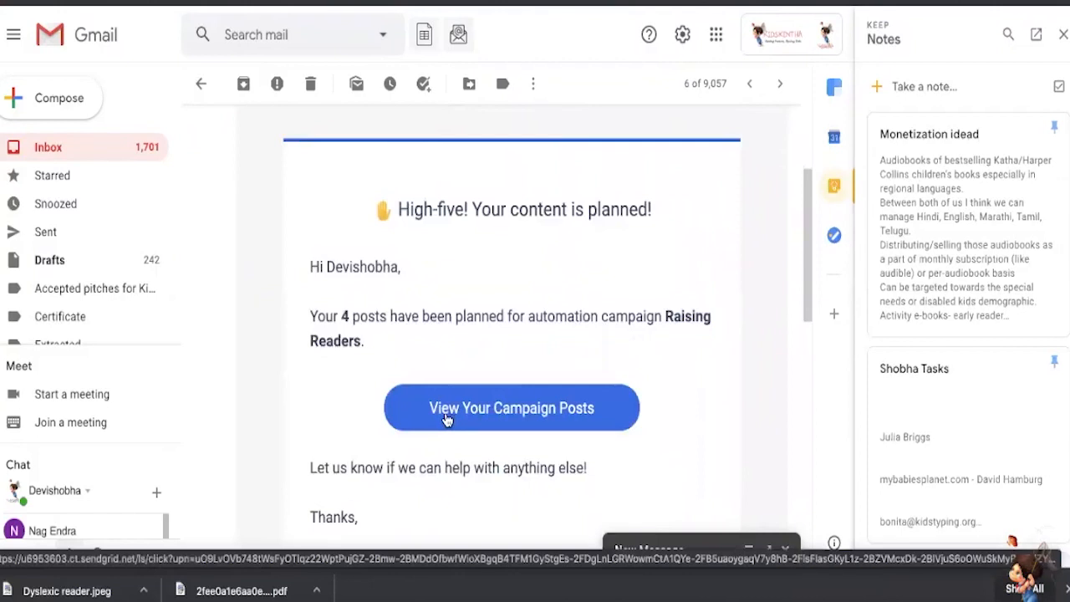
left_click_drag(362, 342, 307, 315)
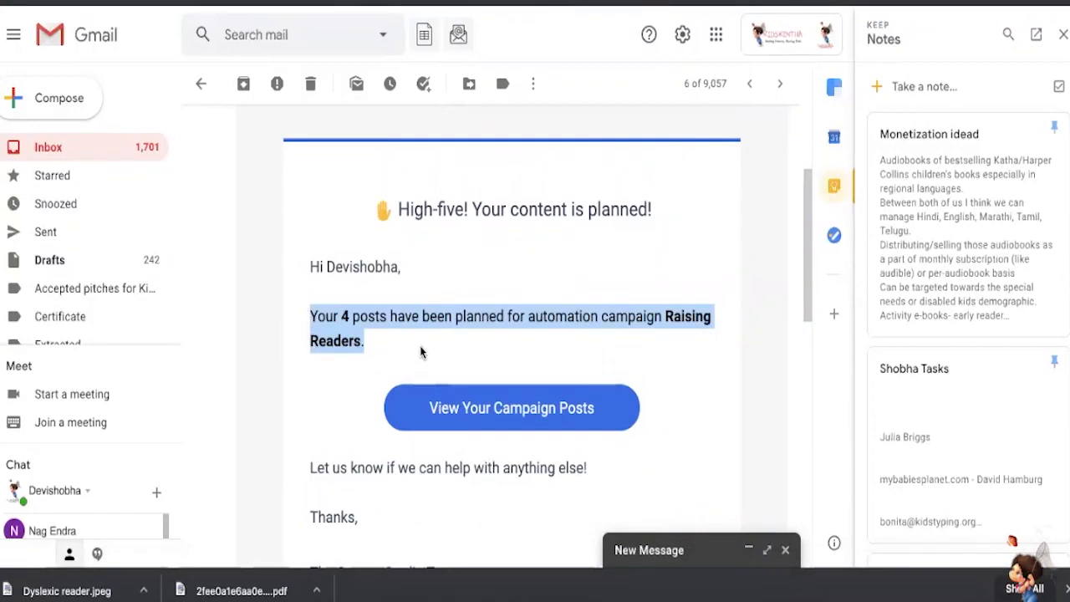
- Open the campaign posts from the email and look through the planned posts in the Planner's list view
left_click(465, 417)
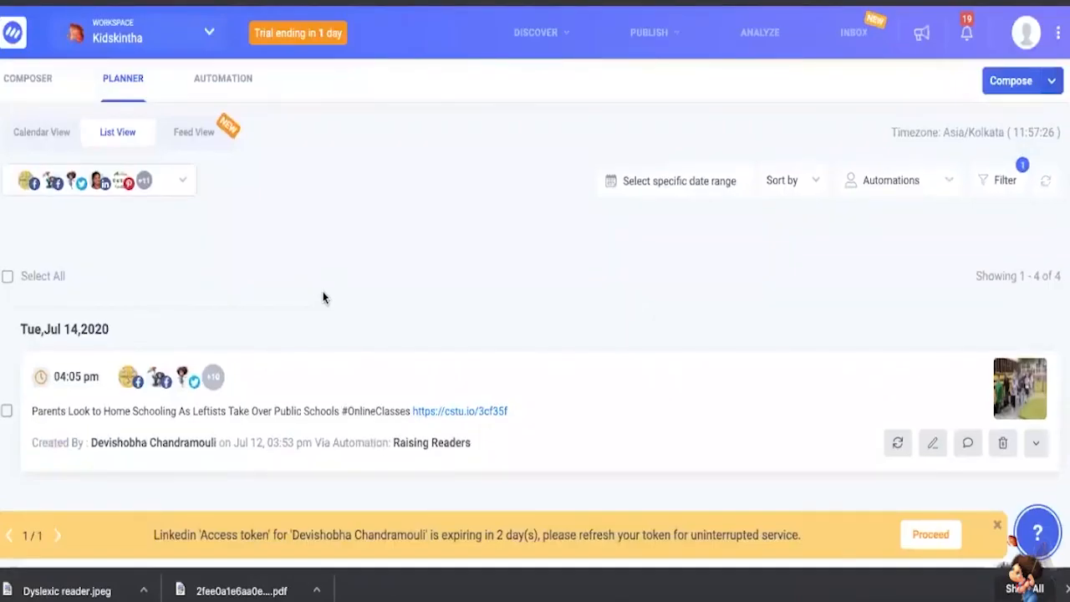
scroll(324, 299, "down", 2)
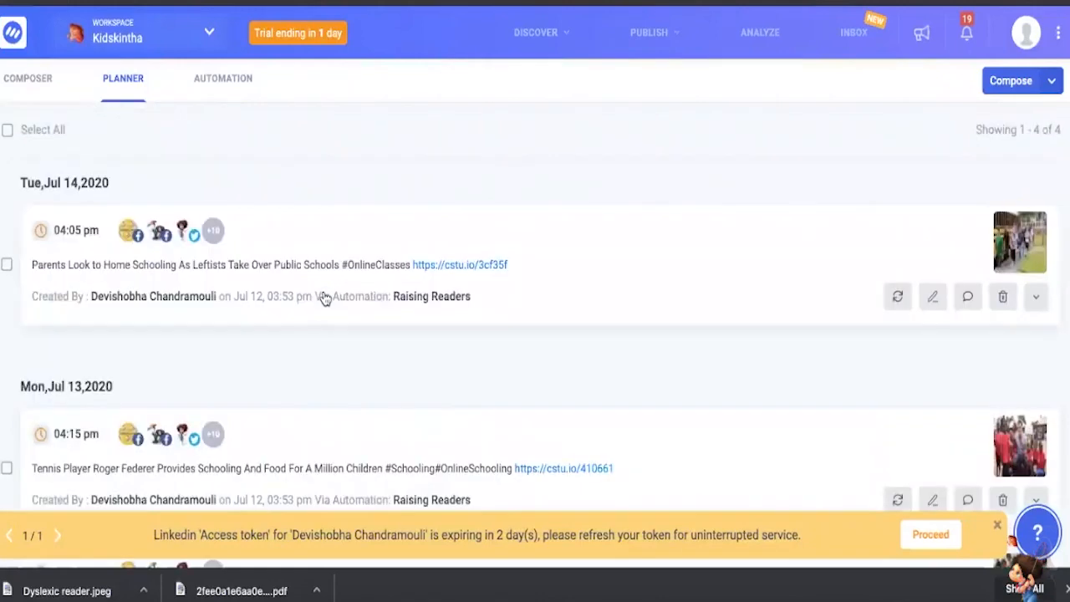
scroll(325, 298, "down", 2)
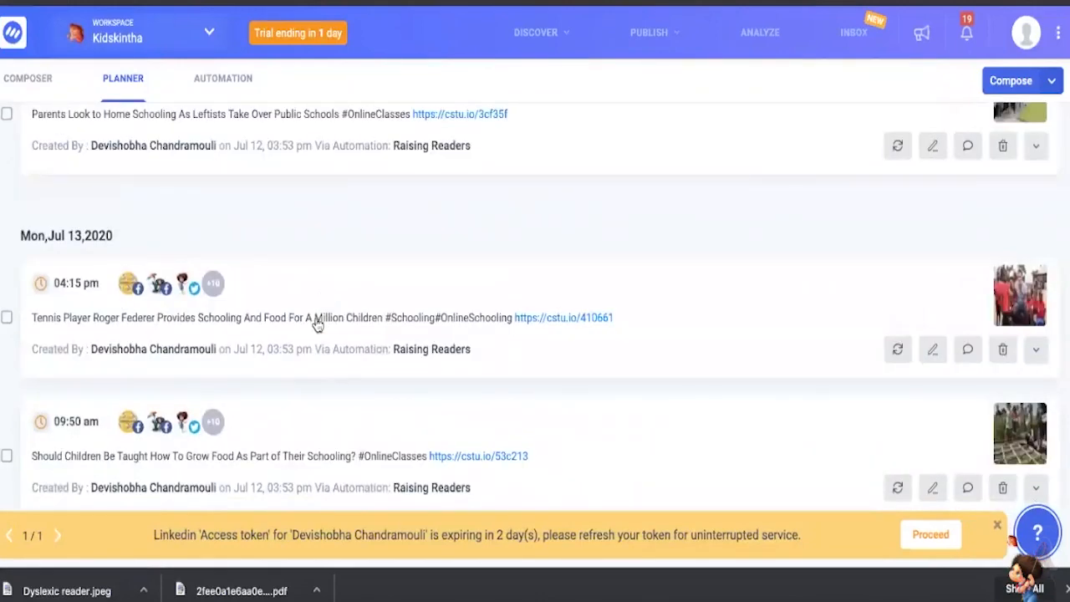
- Delete the Monday, July 13, 04:15 pm planned post about Roger Federer providing schooling and food for children
scroll(6, 261, "down", 1)
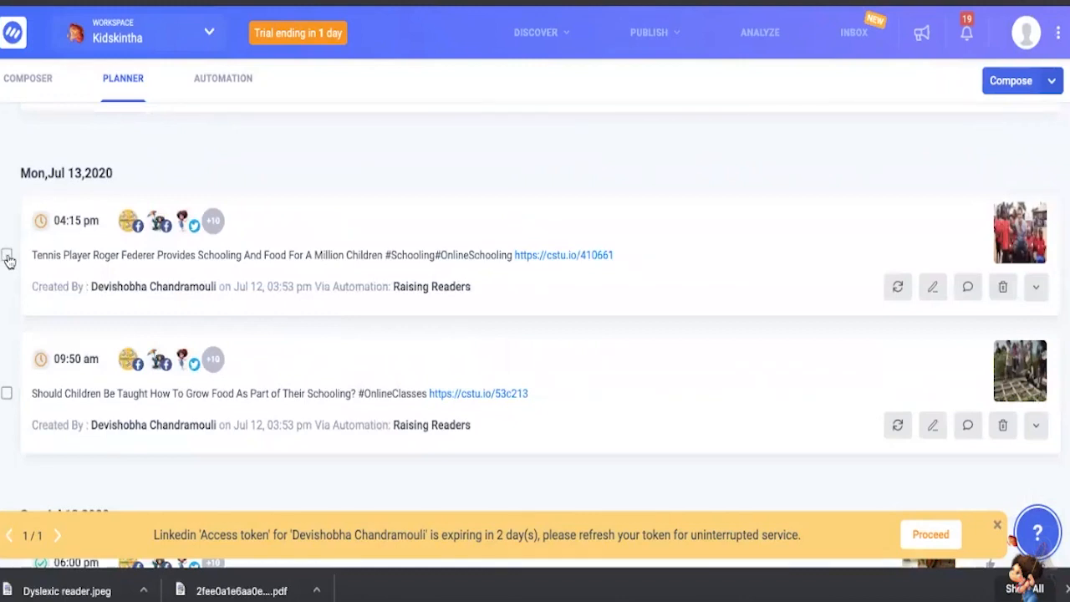
left_click(7, 255)
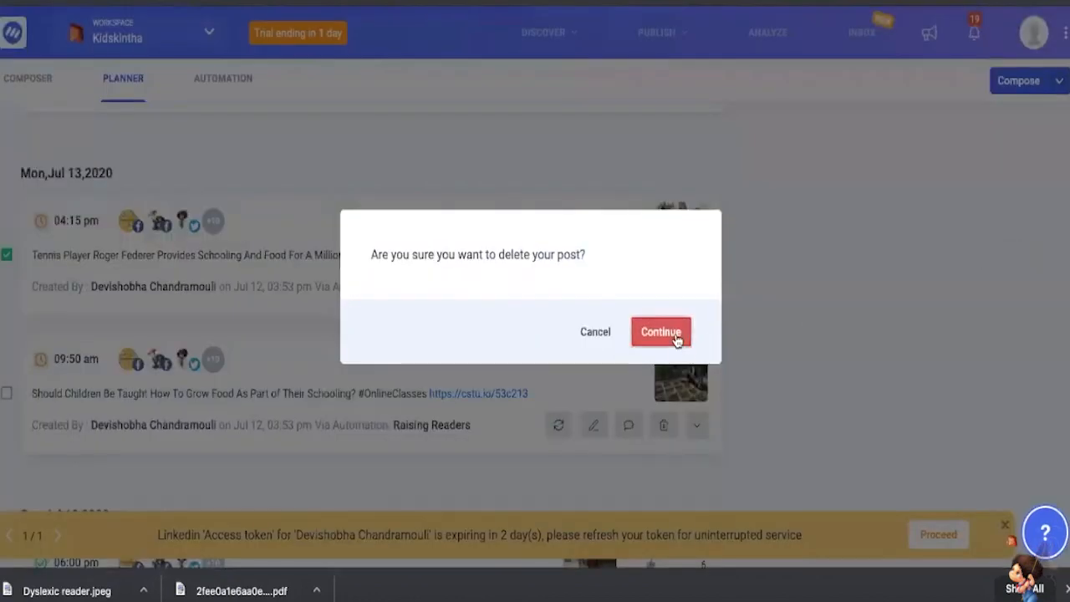
left_click(660, 332)
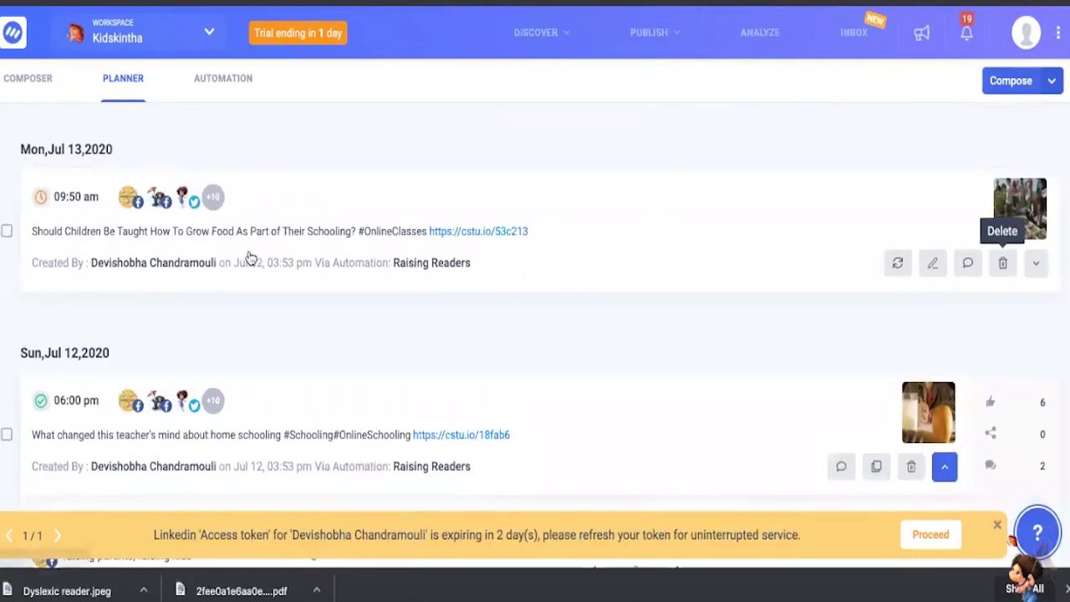
- Look through the remaining planned posts and the per-account status and statistics of the post published on Sunday, July 12
scroll(251, 257, "up", 5)
scroll(250, 256, "down", 2)
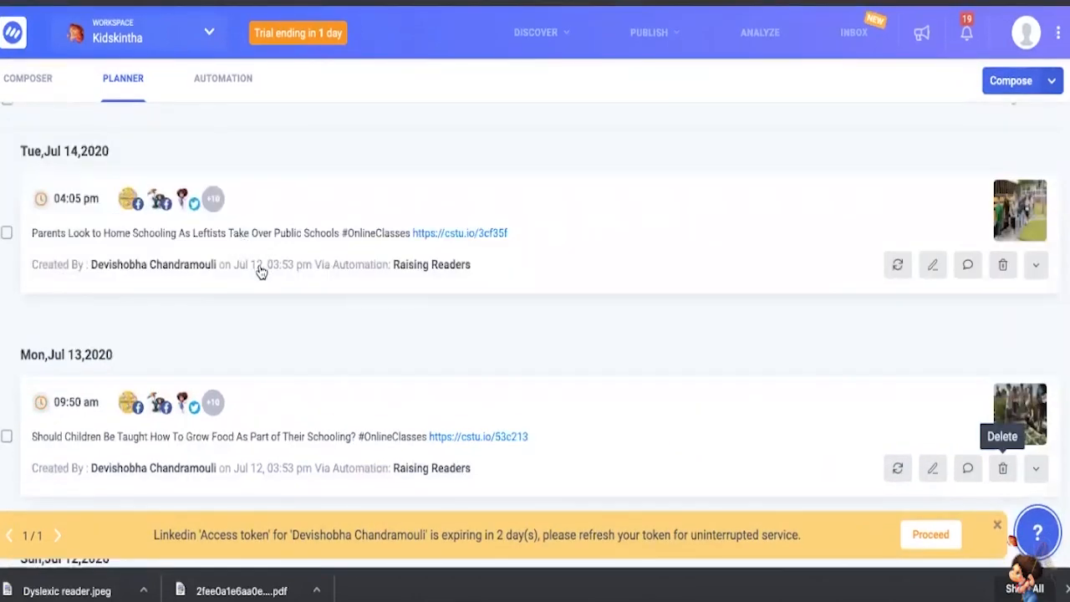
scroll(261, 271, "down", 4)
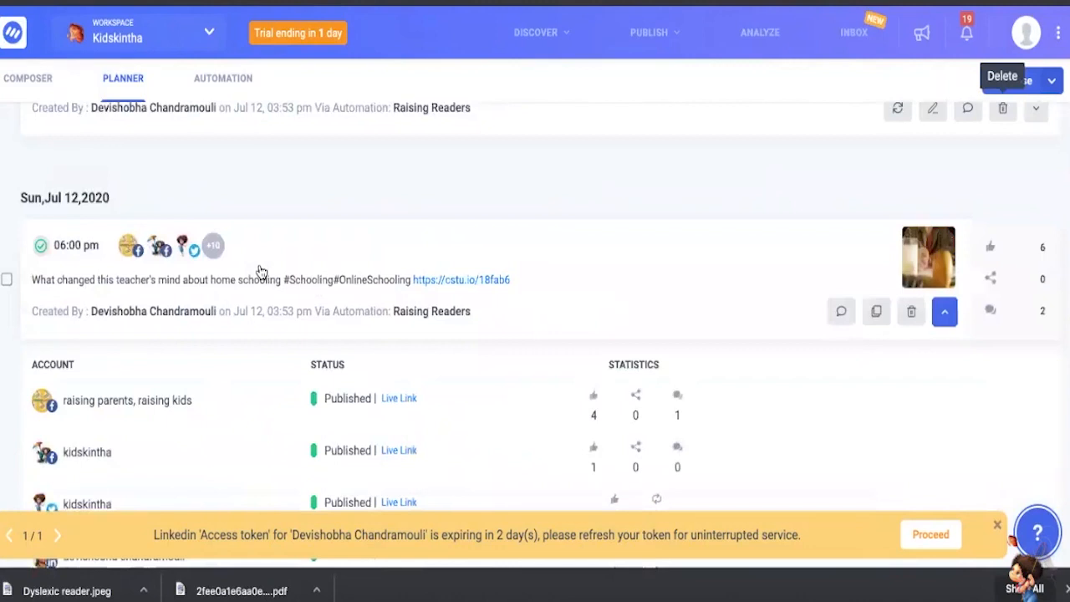
scroll(258, 270, "up", 3)
scroll(231, 285, "down", 1)
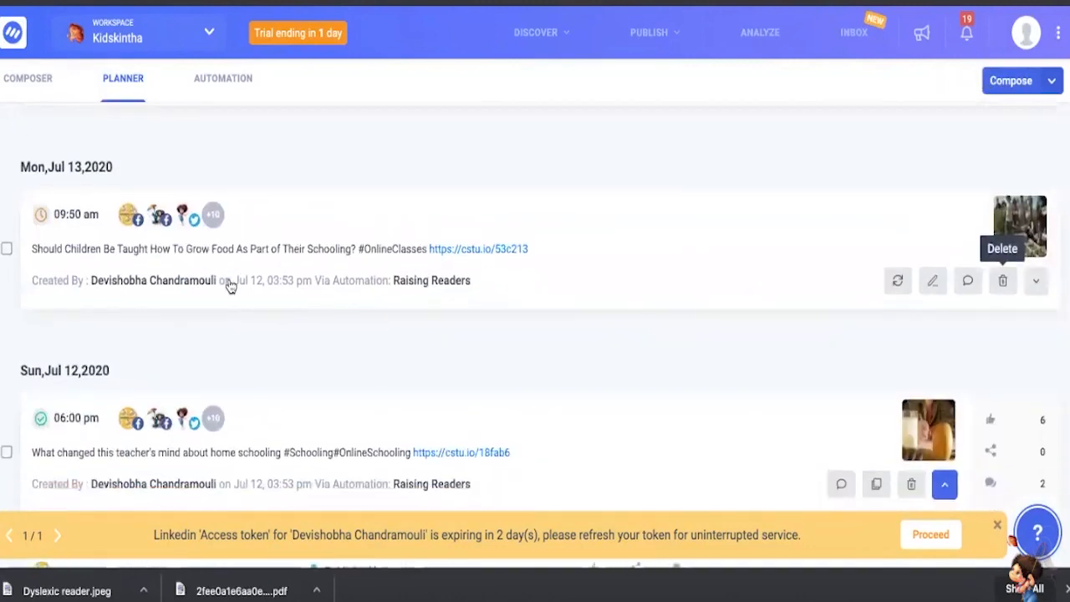
scroll(289, 276, "down", 1)
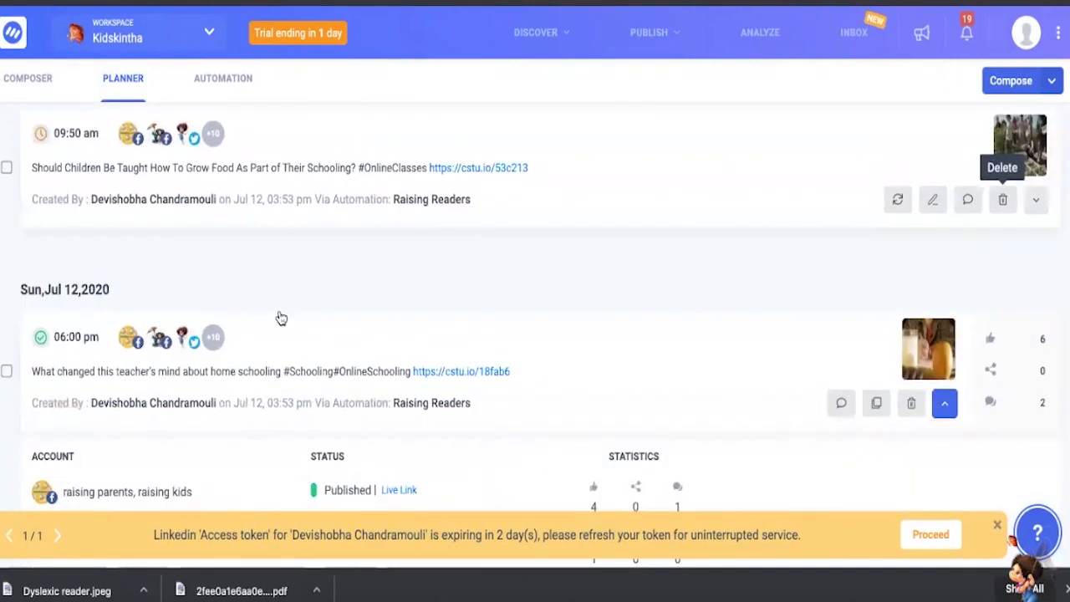
scroll(278, 317, "down", 1)
scroll(213, 351, "down", 1)
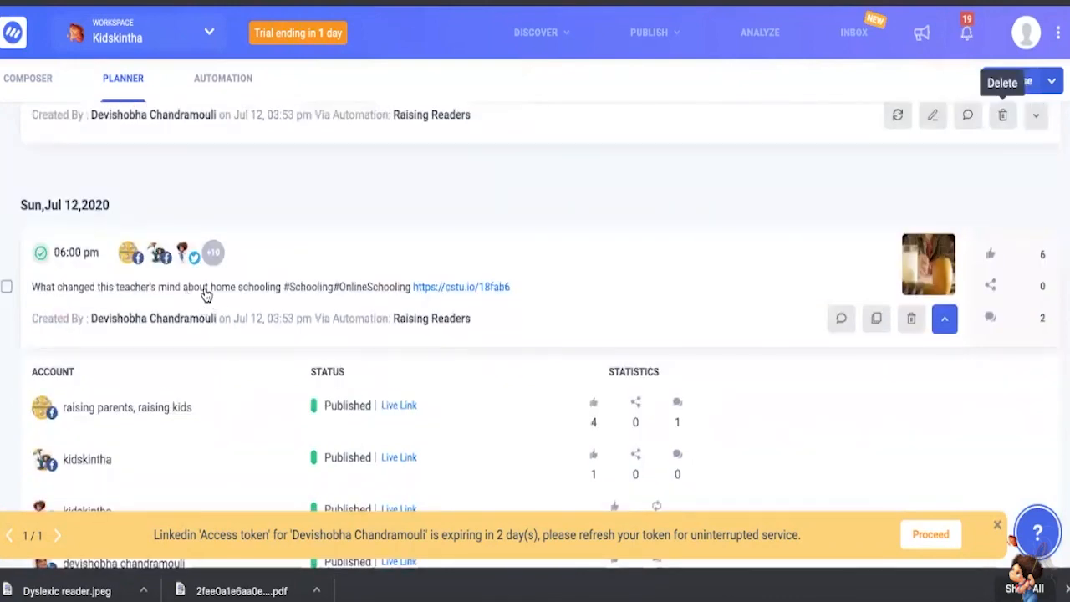
scroll(246, 318, "down", 2)
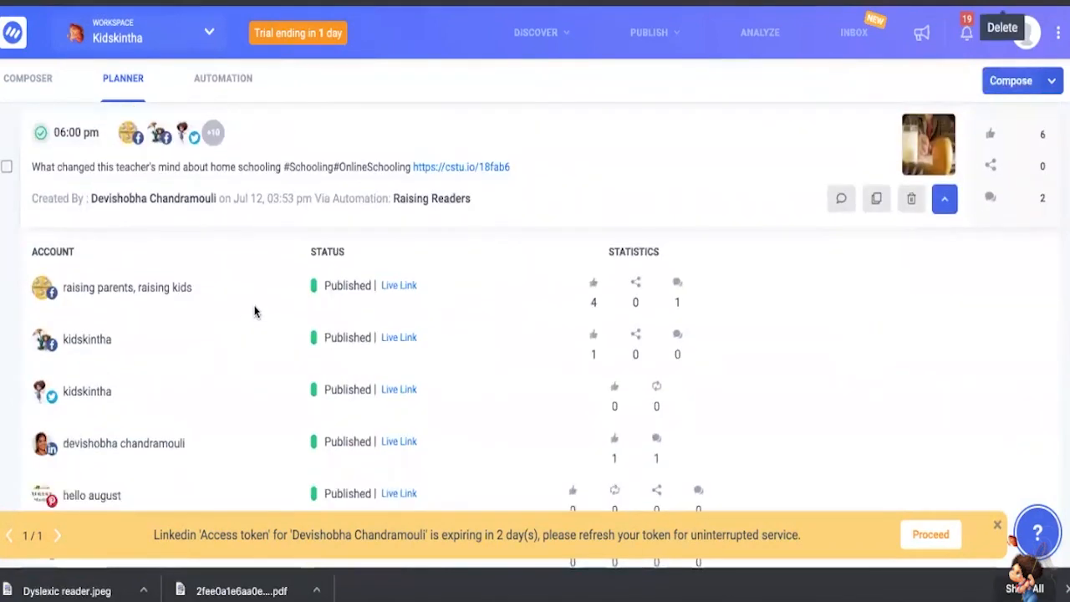
scroll(255, 311, "up", 1)
scroll(255, 312, "up", 4)
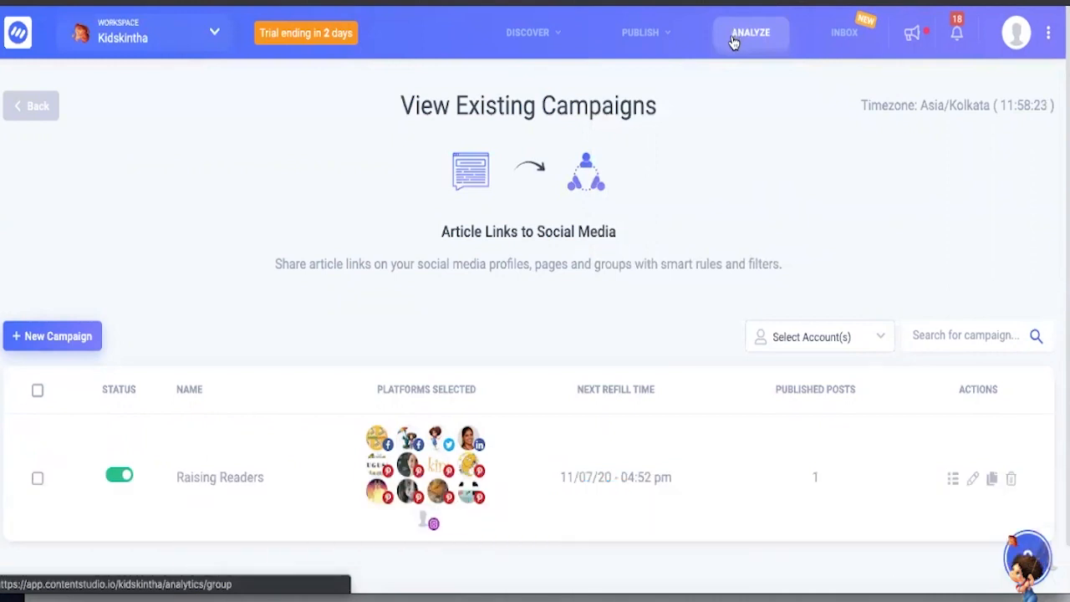
- Open the analytics overview report and review its post totals, engagement chart, engagement rollup and account performance
left_click(734, 38)
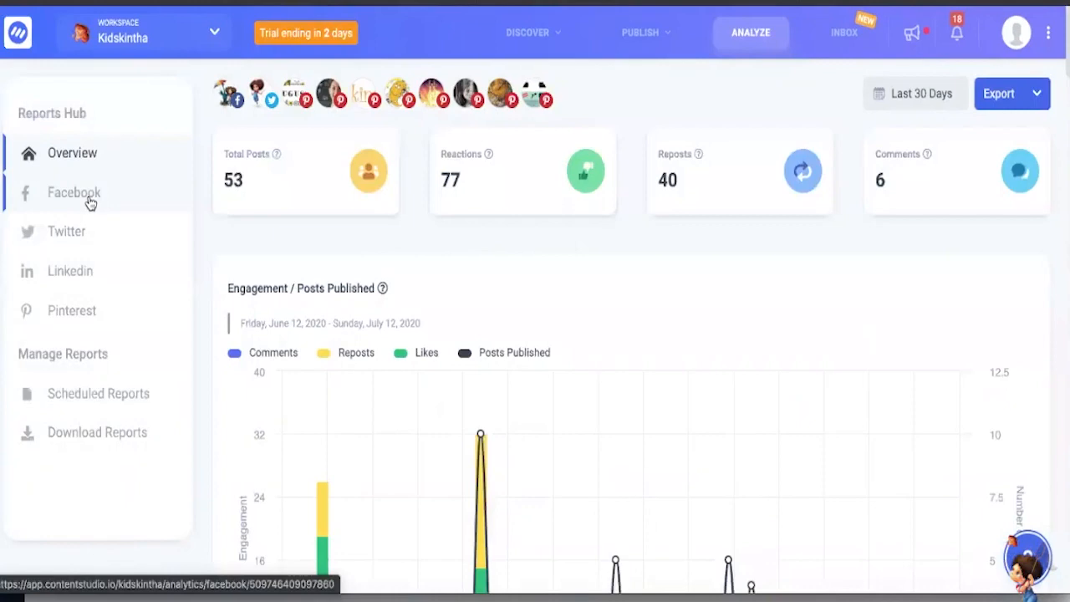
scroll(363, 269, "down", 2)
scroll(364, 268, "down", 10)
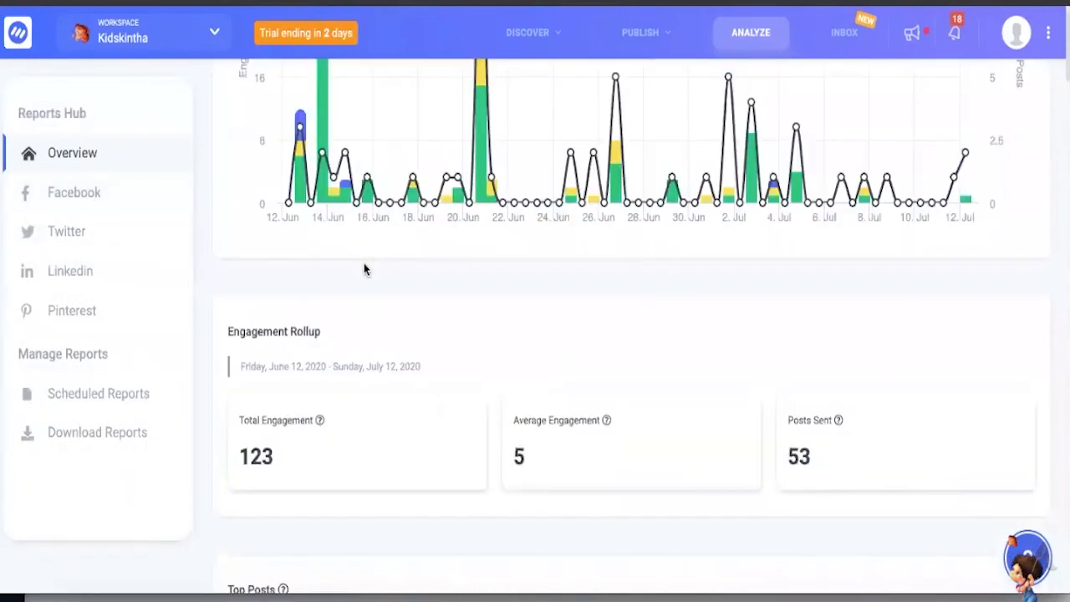
scroll(363, 269, "down", 10)
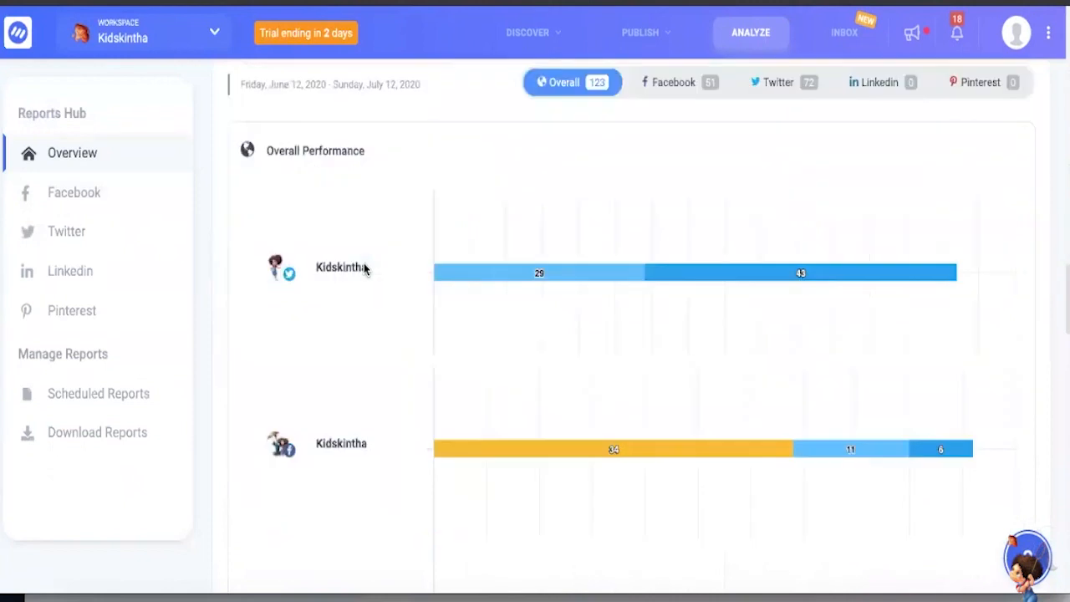
- Open the Facebook analytics report and examine its summary figures, audience growth, published posts with engagement and post rate
left_click(179, 207)
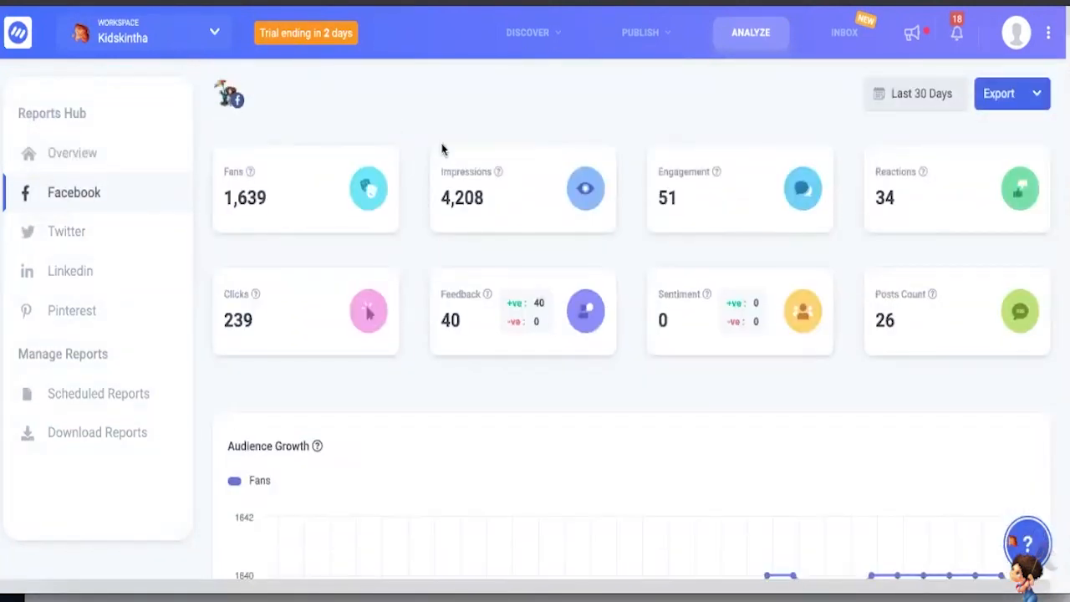
scroll(513, 297, "down", 1)
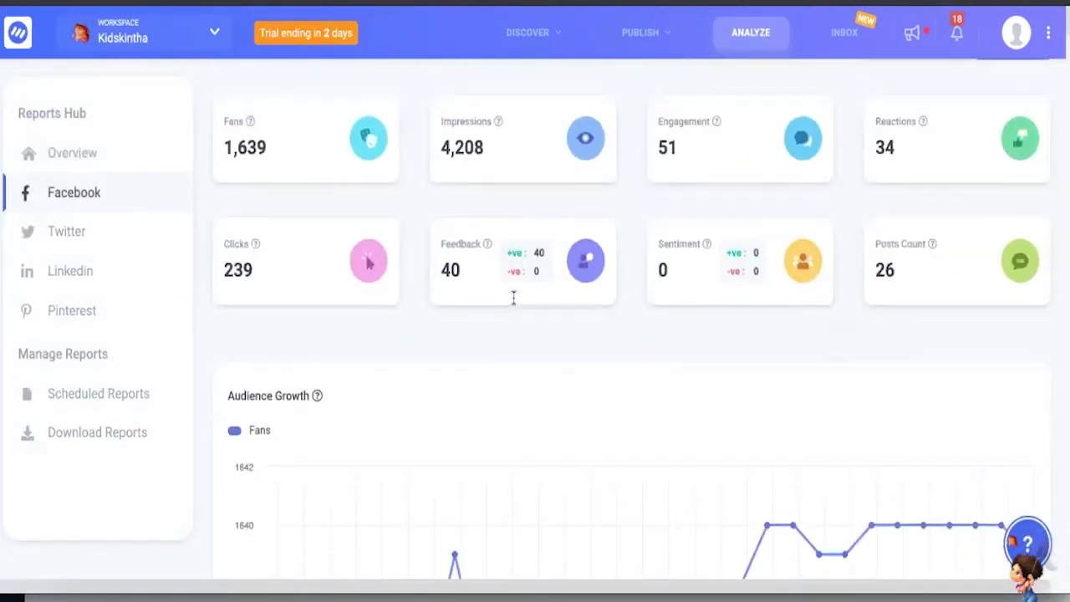
scroll(514, 297, "down", 3)
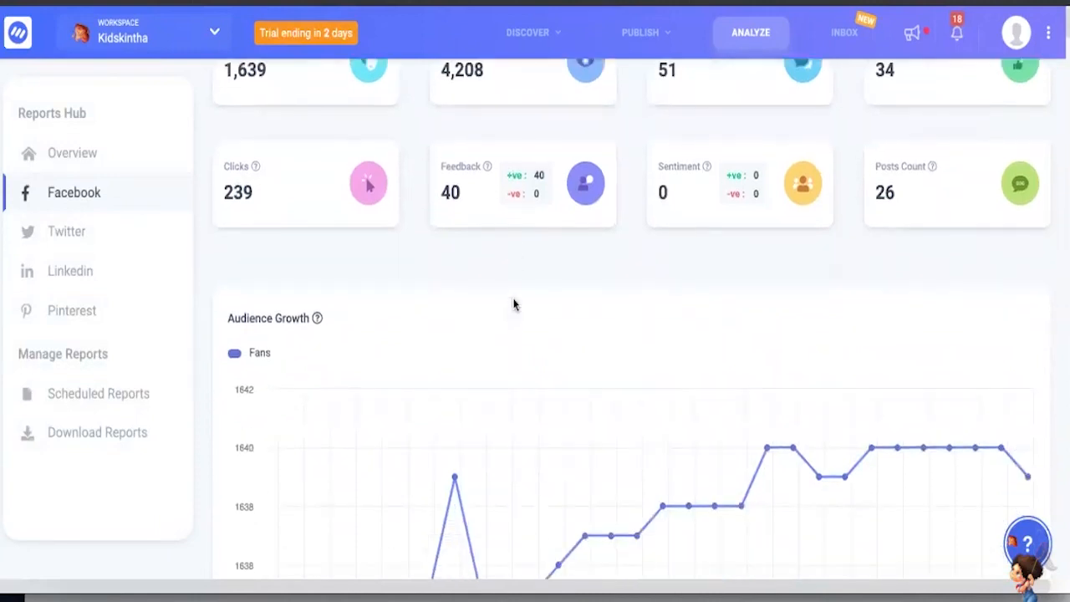
scroll(513, 304, "down", 8)
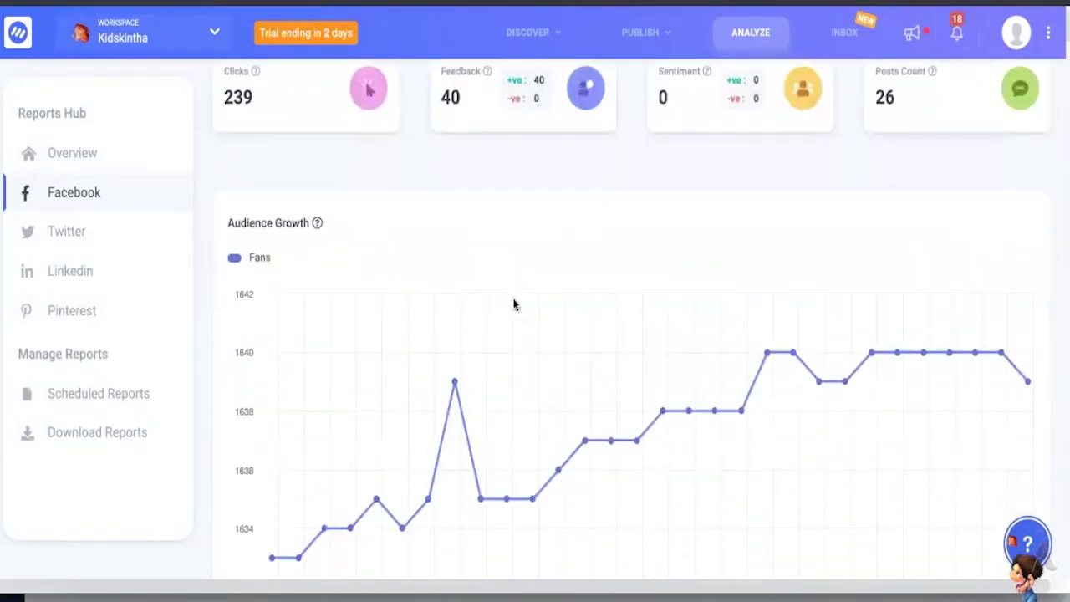
scroll(569, 304, "up", 4)
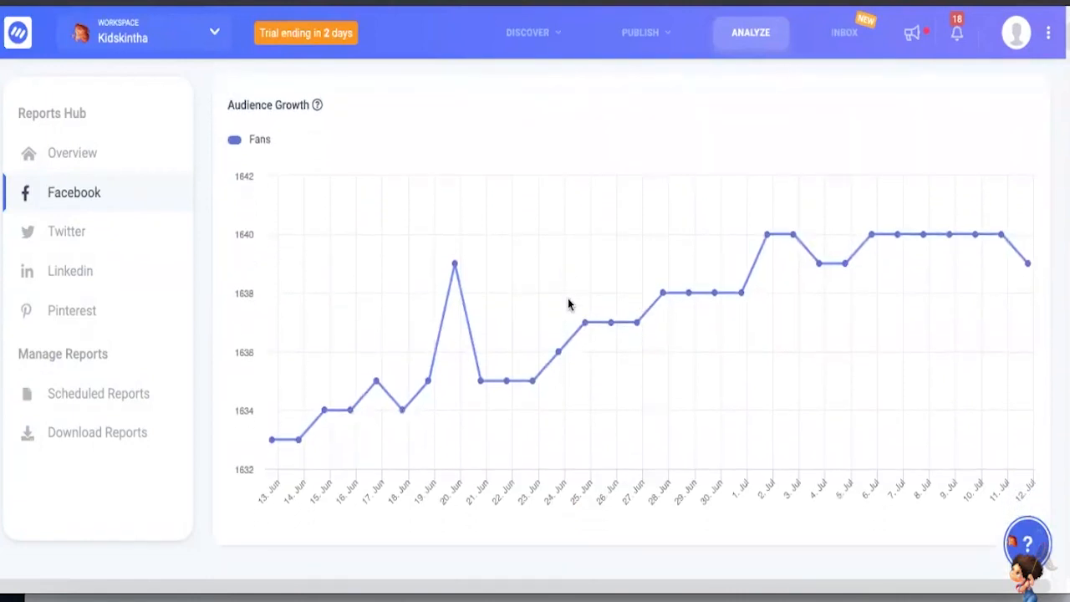
scroll(567, 304, "down", 7)
scroll(568, 305, "down", 4)
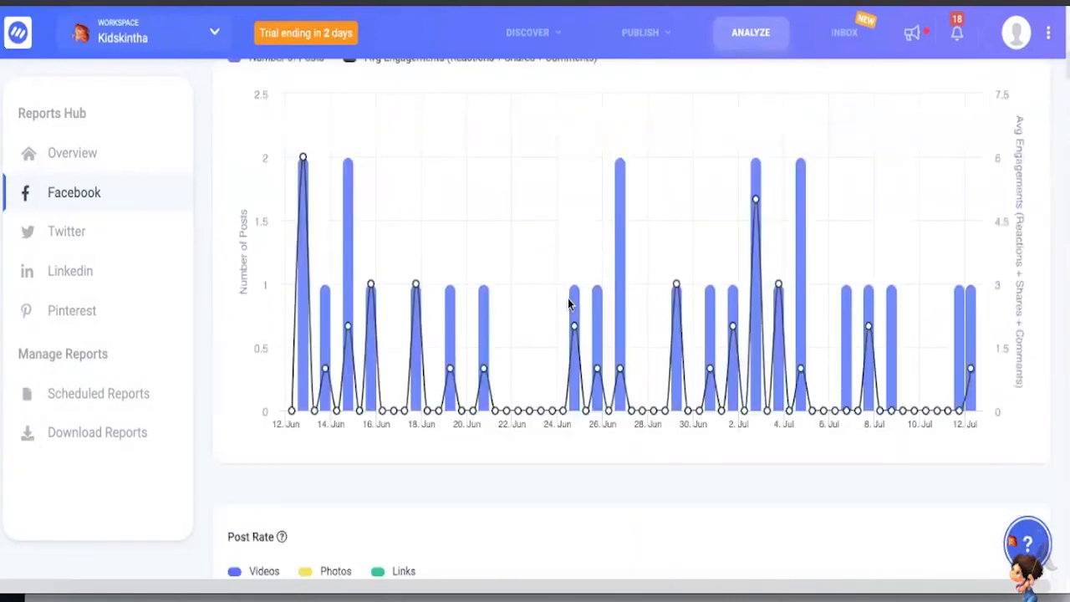
scroll(569, 304, "down", 2)
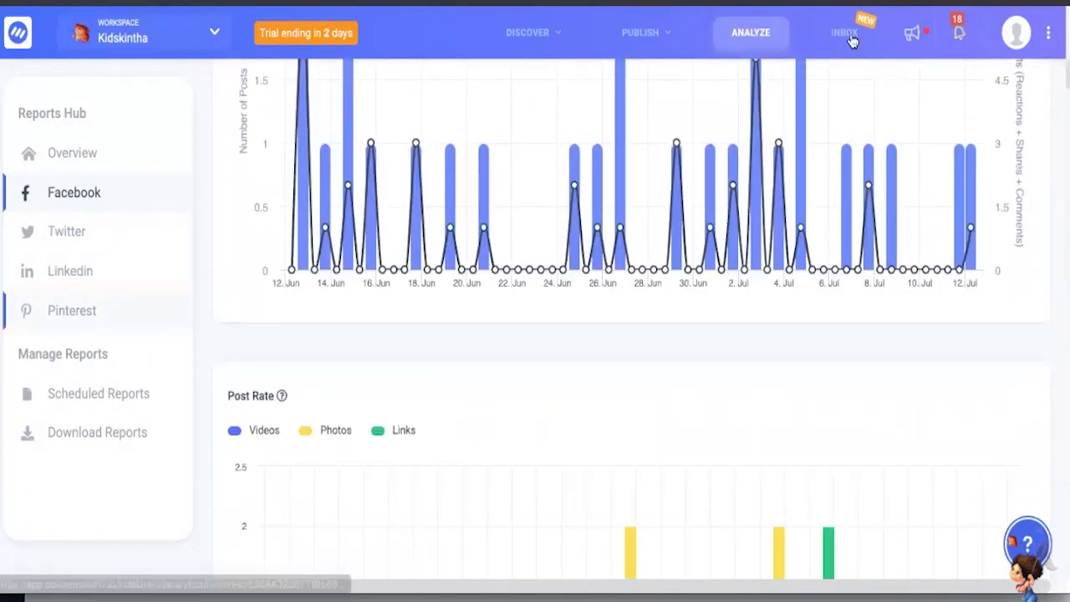
- Open the Twitter analytics report and review its summary figures and the chart of published posts with engagement
double_click(79, 239)
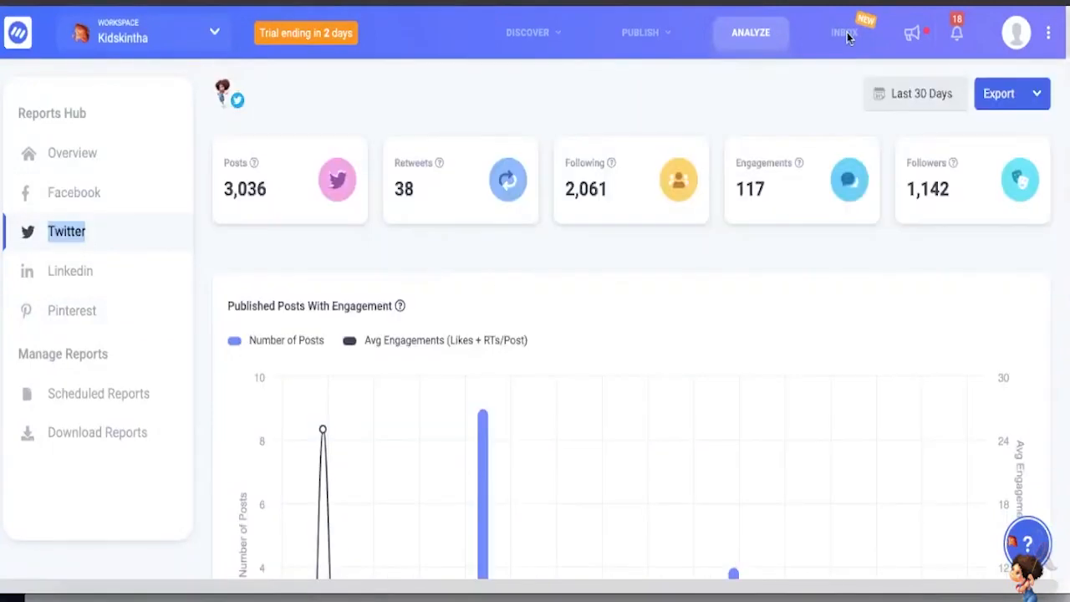
scroll(847, 33, "down", 5)
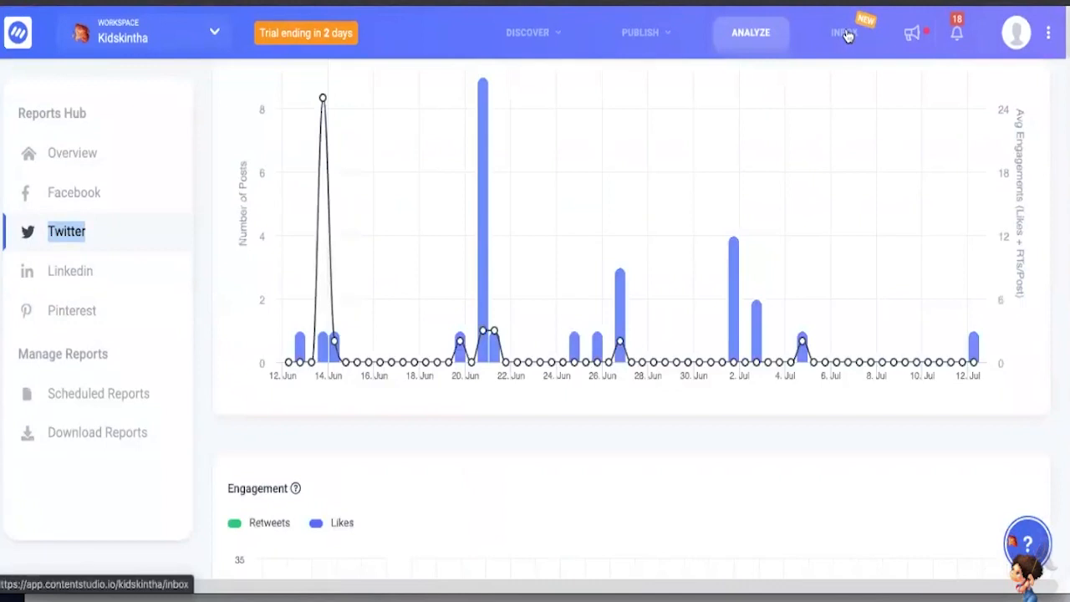
- Go to the social inbox, browse the unassigned conversations and open the Kidskintha Facebook post about online classes for little ones
left_click(845, 34)
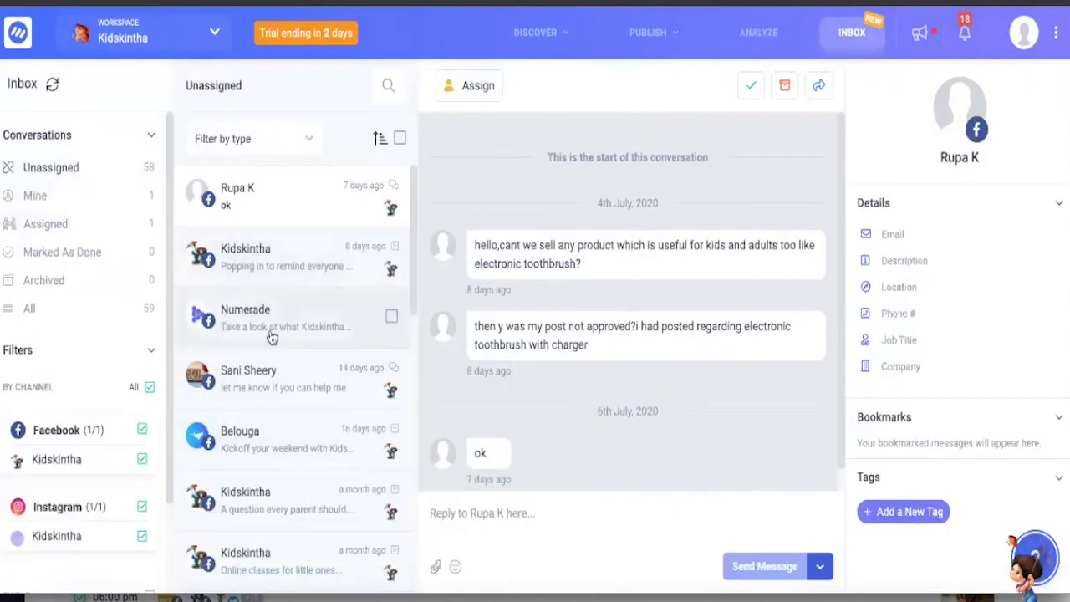
scroll(270, 337, "down", 1)
scroll(270, 334, "down", 3)
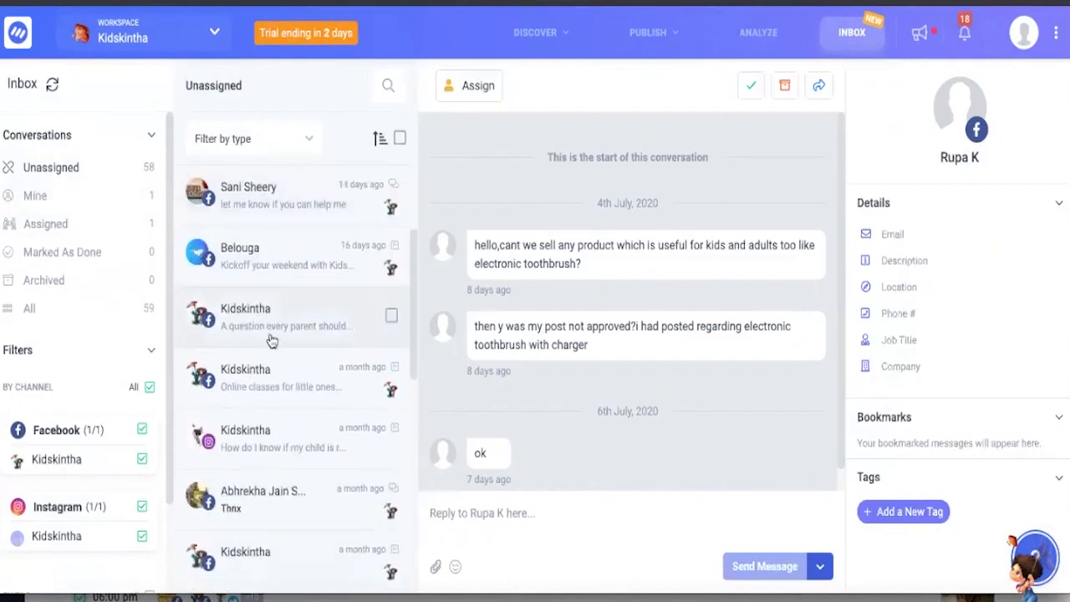
scroll(259, 355, "down", 1)
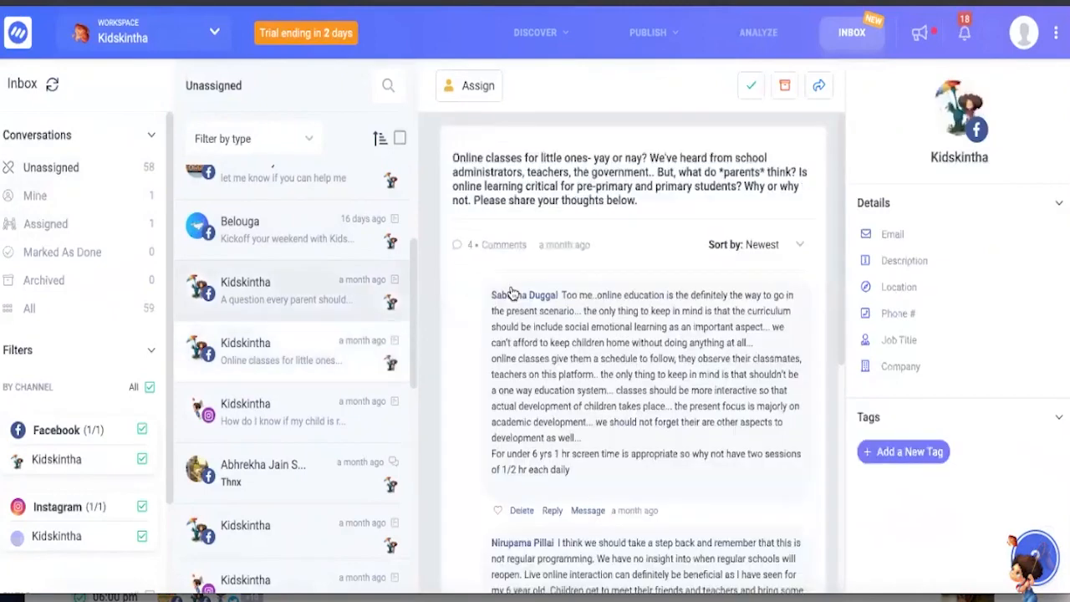
- Read through the comments on the post about online classes for little ones
scroll(512, 287, "down", 3)
scroll(511, 287, "up", 1)
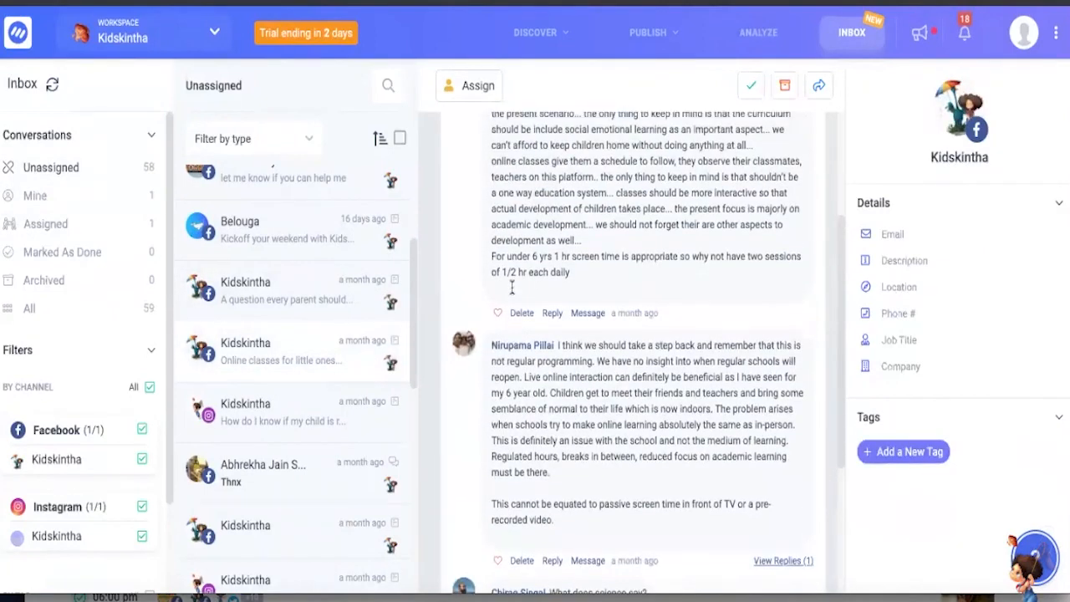
scroll(512, 286, "down", 5)
scroll(513, 290, "up", 2)
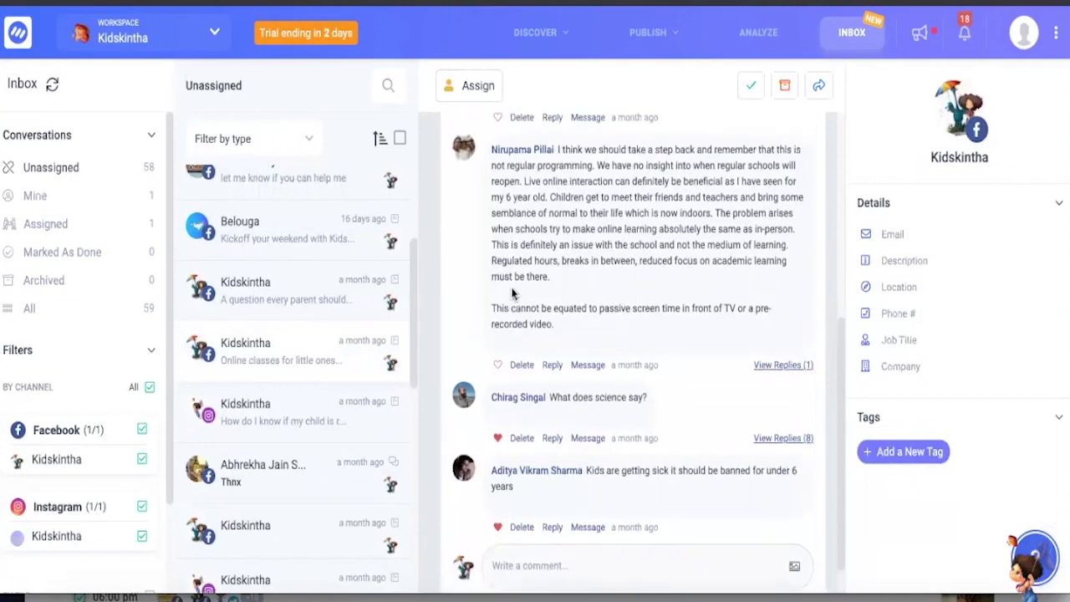
scroll(512, 293, "up", 4)
scroll(544, 305, "down", 5)
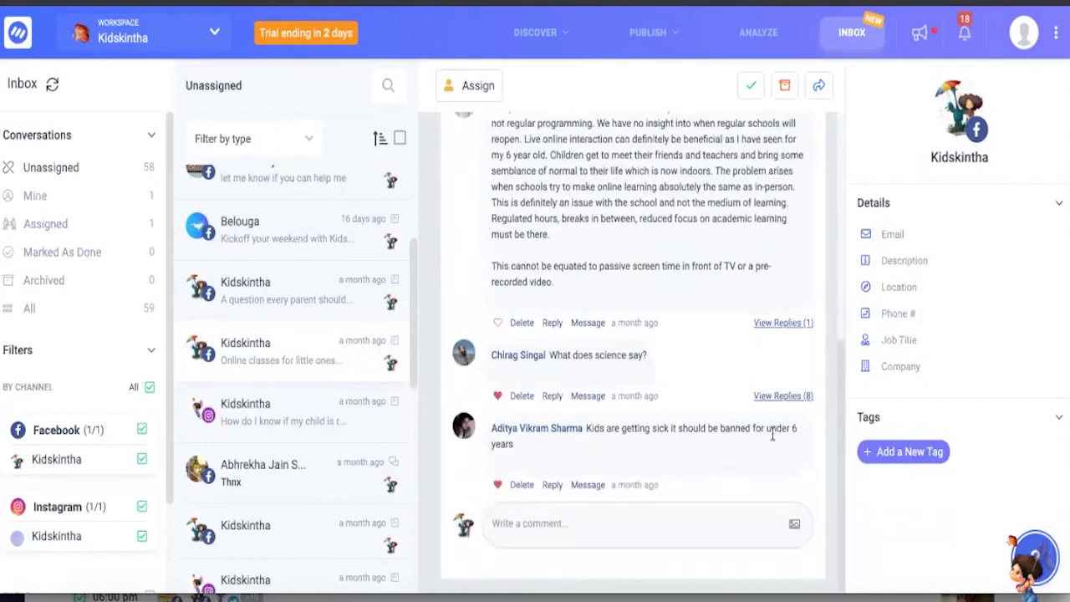
- Expand the replies to the "What does science say?" comment, read the thread and check the comment box beneath it
left_click(781, 396)
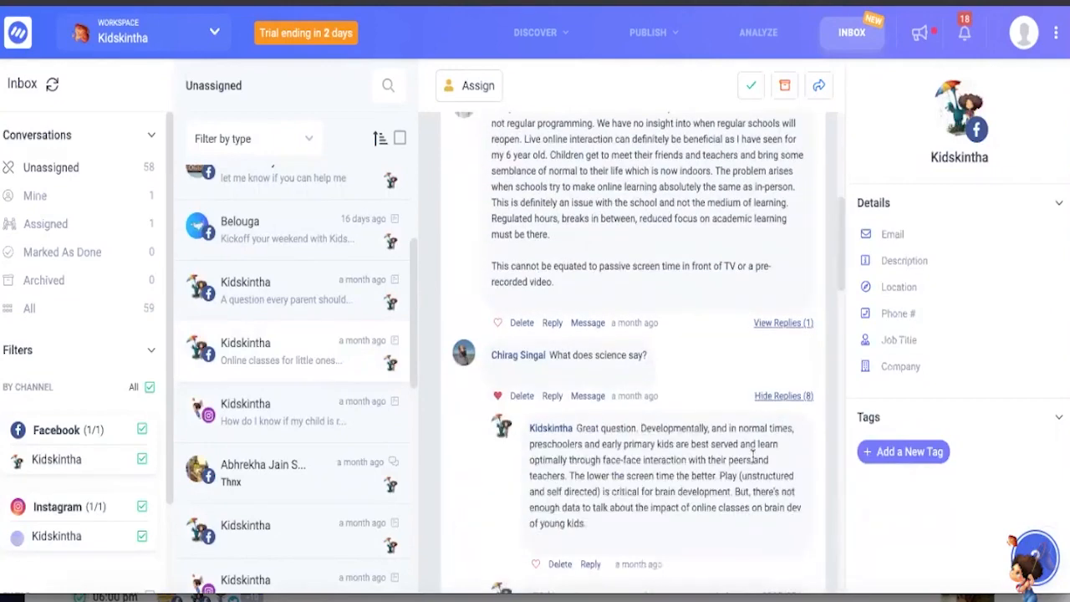
scroll(752, 455, "down", 10)
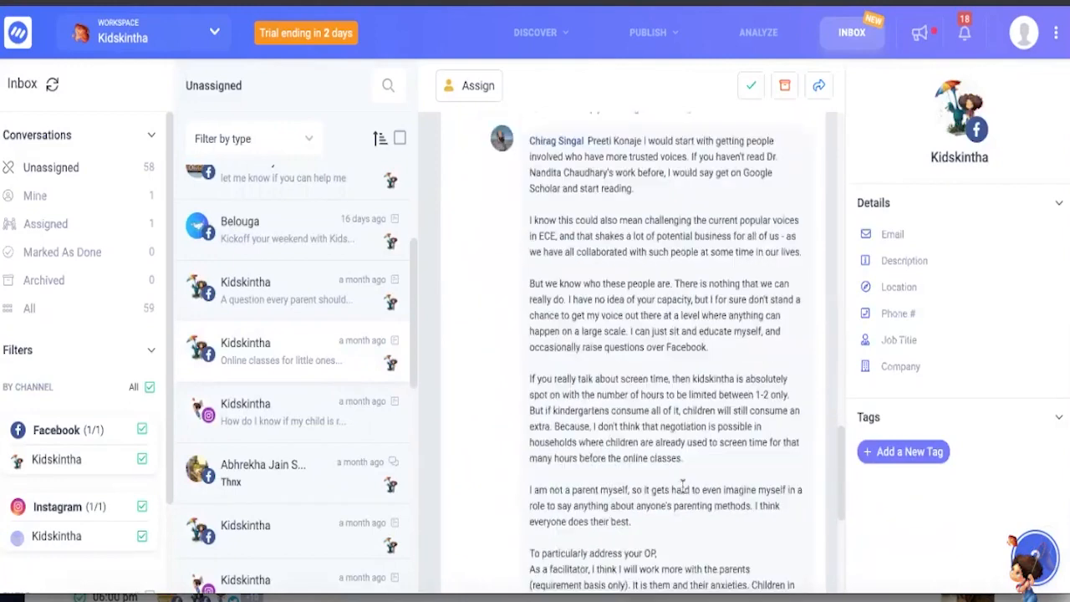
scroll(682, 493, "up", 10)
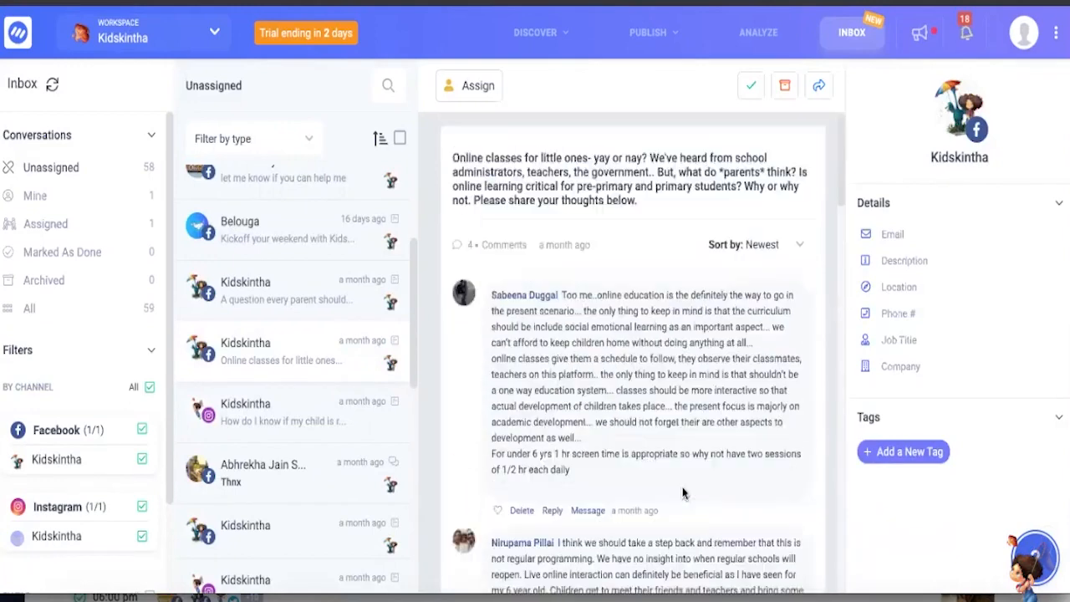
scroll(682, 493, "down", 10)
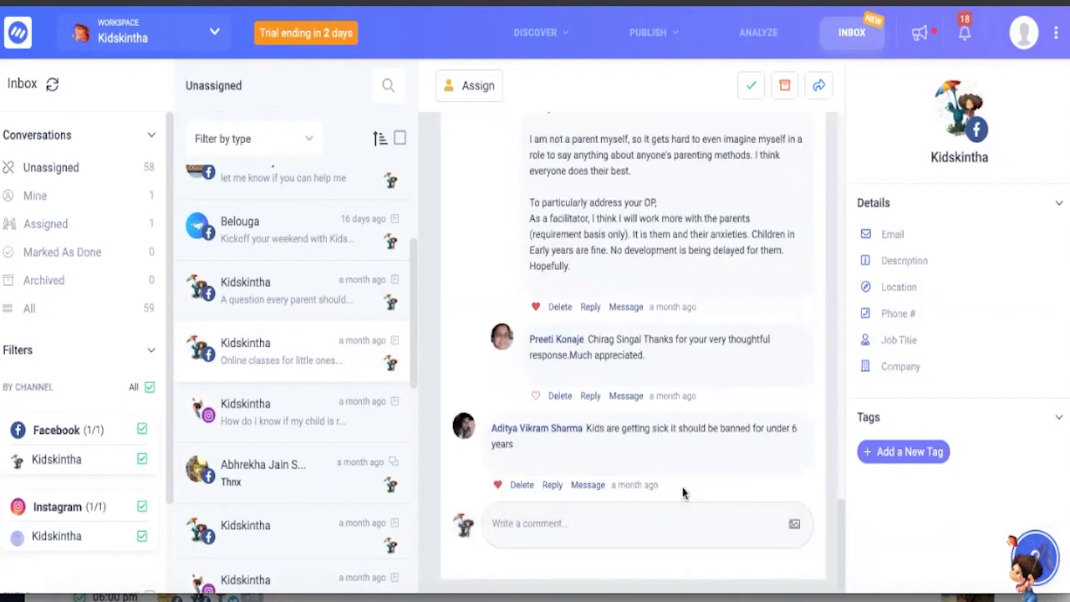
left_click(582, 524)
scroll(585, 370, "up", 5)
scroll(582, 278, "up", 3)
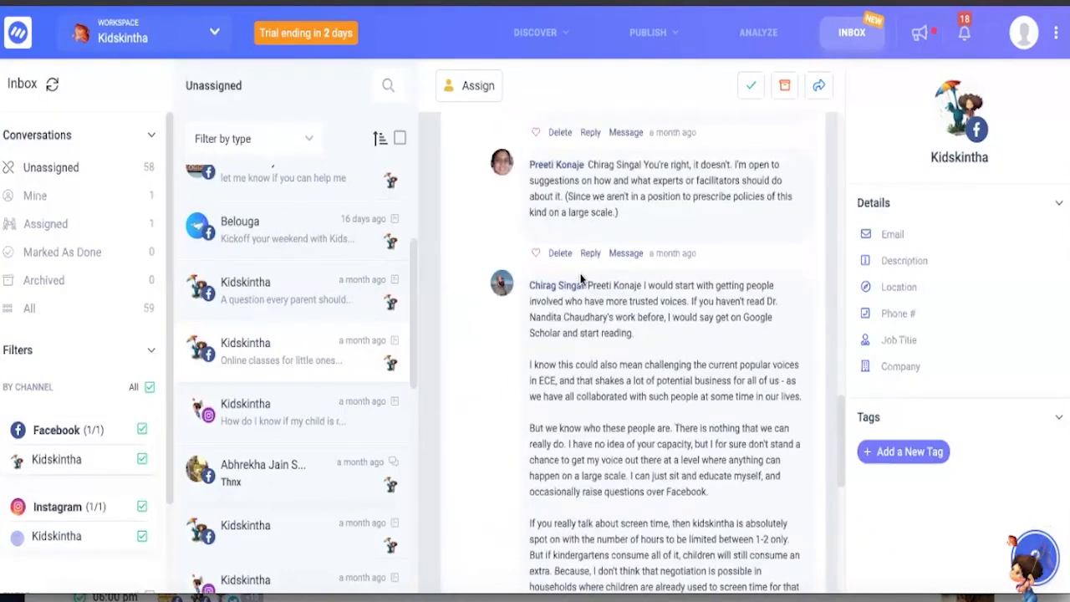
scroll(586, 223, "up", 8)
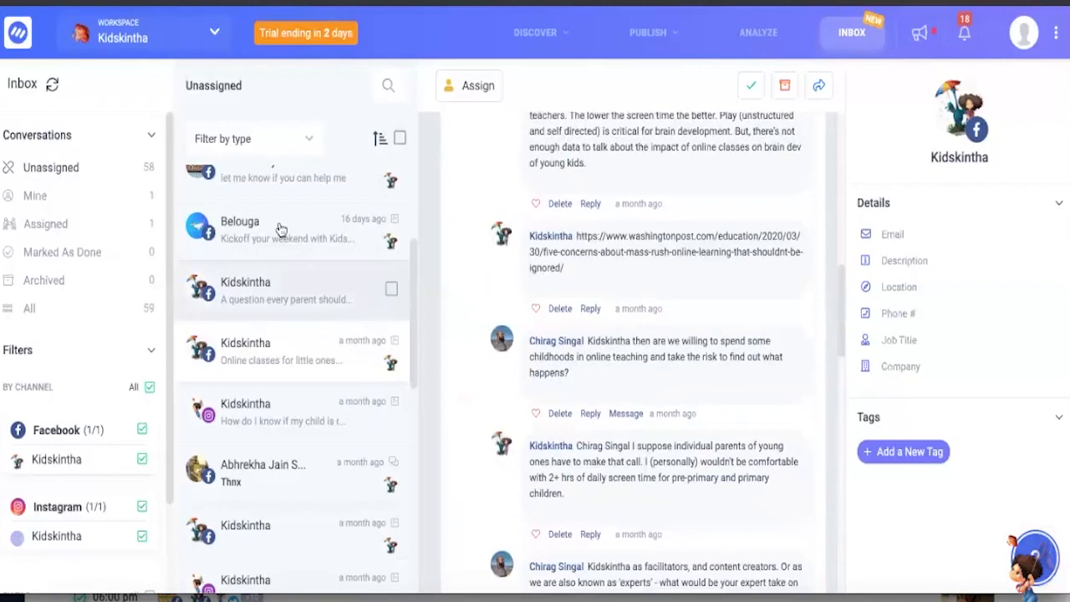
- Filter the unassigned conversations by type to exclude posts and keep private replies, and open one of the private message threads
left_click(254, 144)
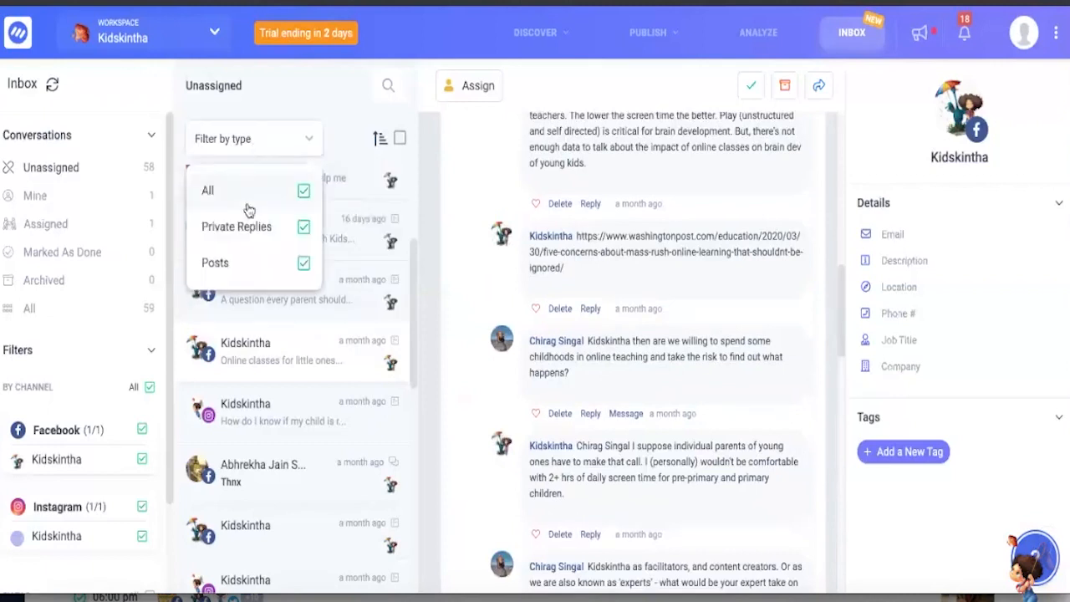
left_click(303, 264)
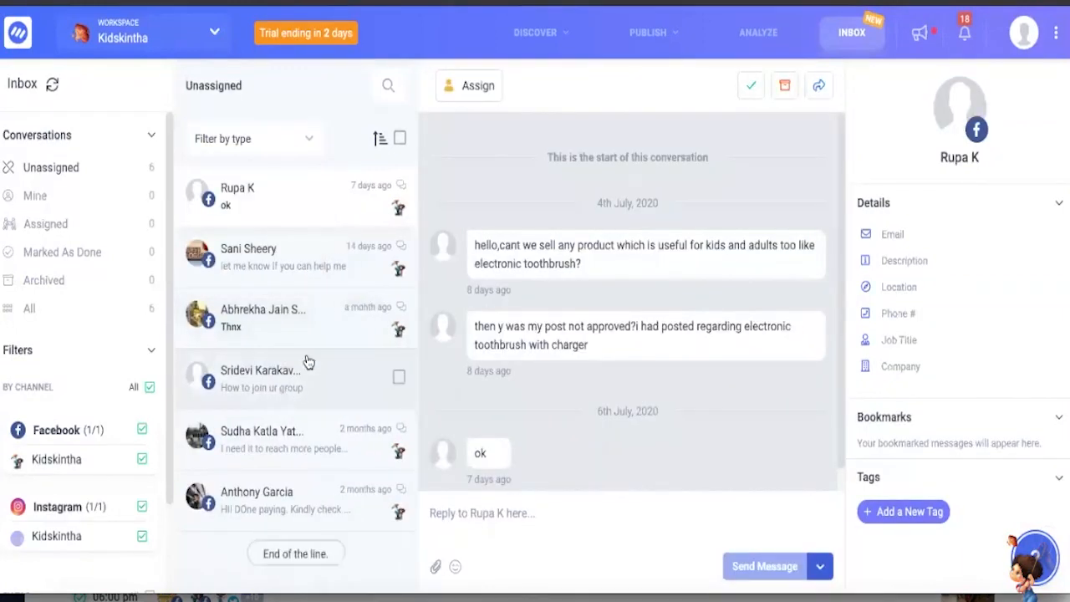
left_click(308, 361)
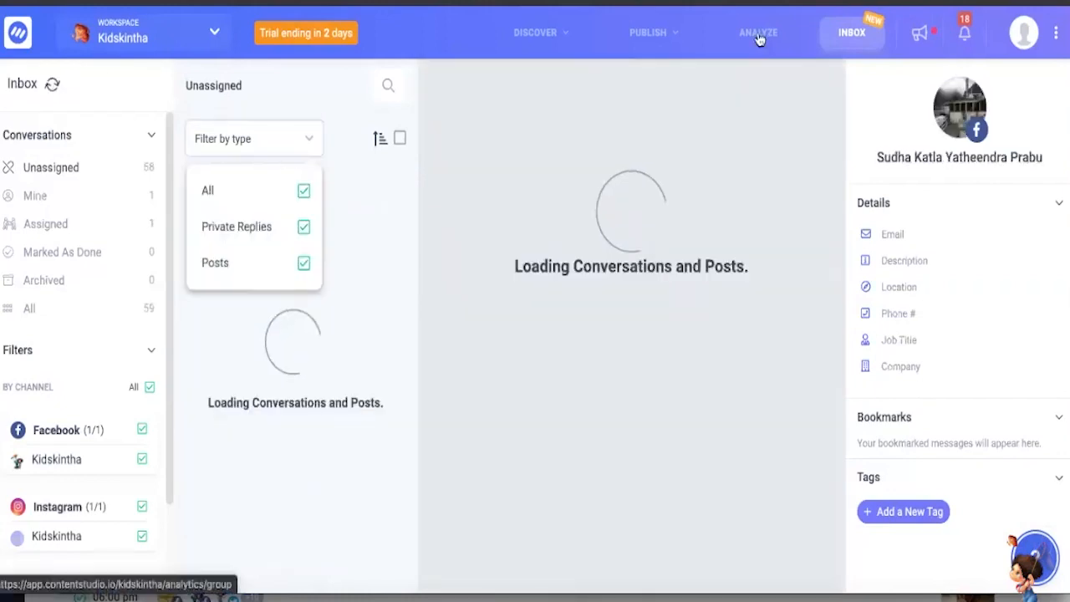
- Leave the inbox and read through the blog draft "Overcoming Reading Disabilities: The Handy Guide To Helping", from dyslexia assessment to the reading comprehension strategies
left_click(758, 35)
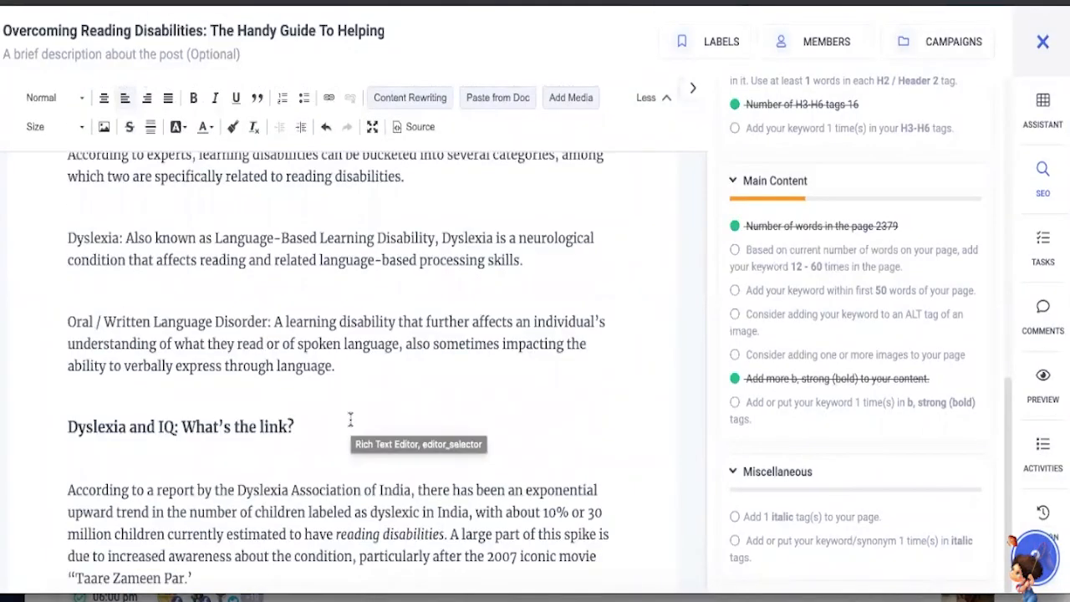
scroll(326, 418, "down", 10)
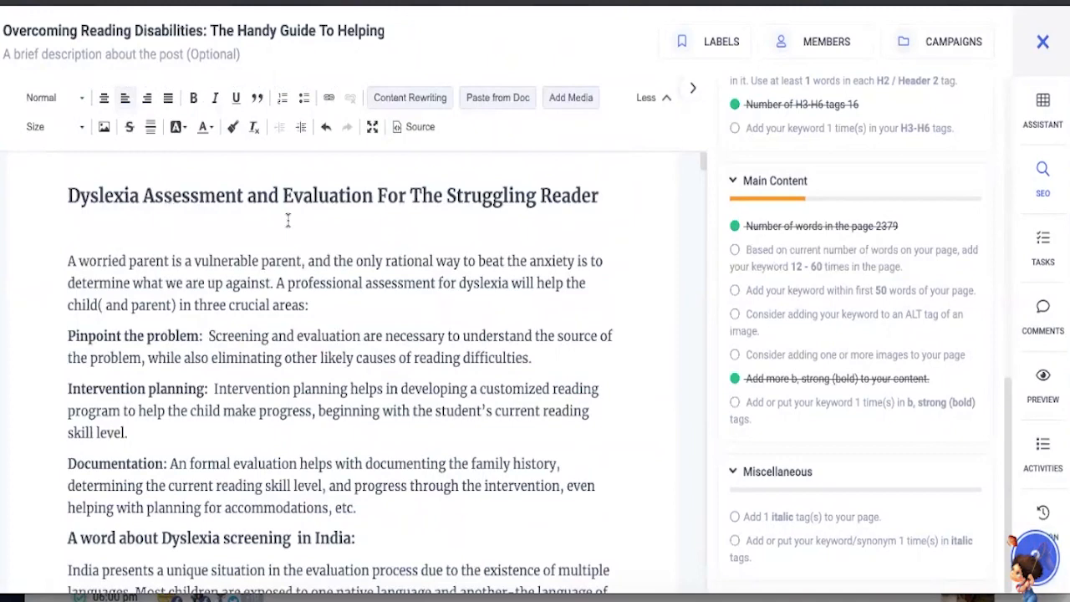
scroll(251, 253, "down", 5)
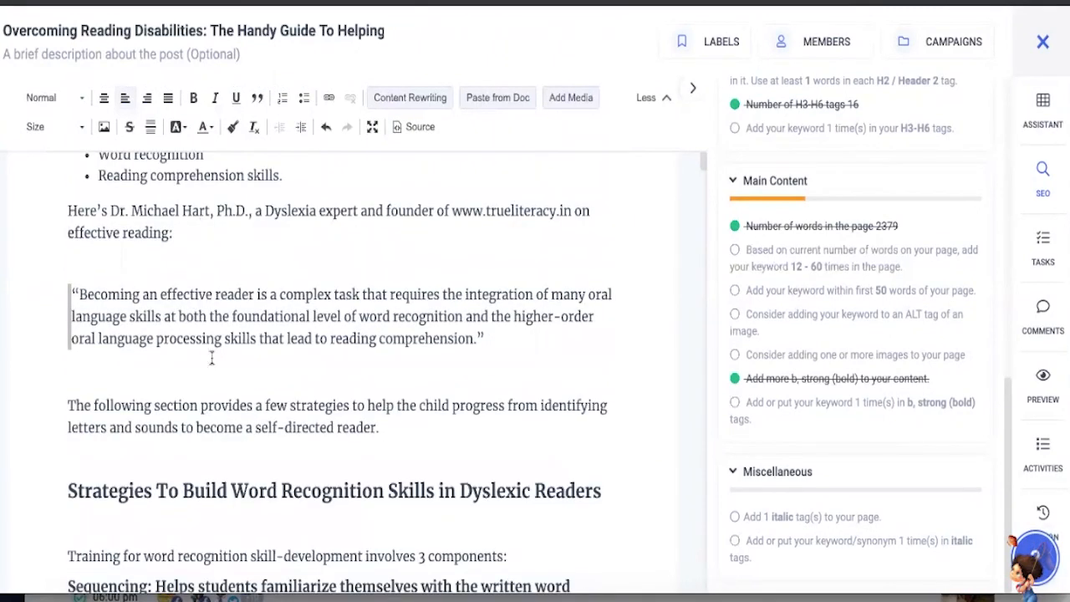
scroll(212, 358, "down", 5)
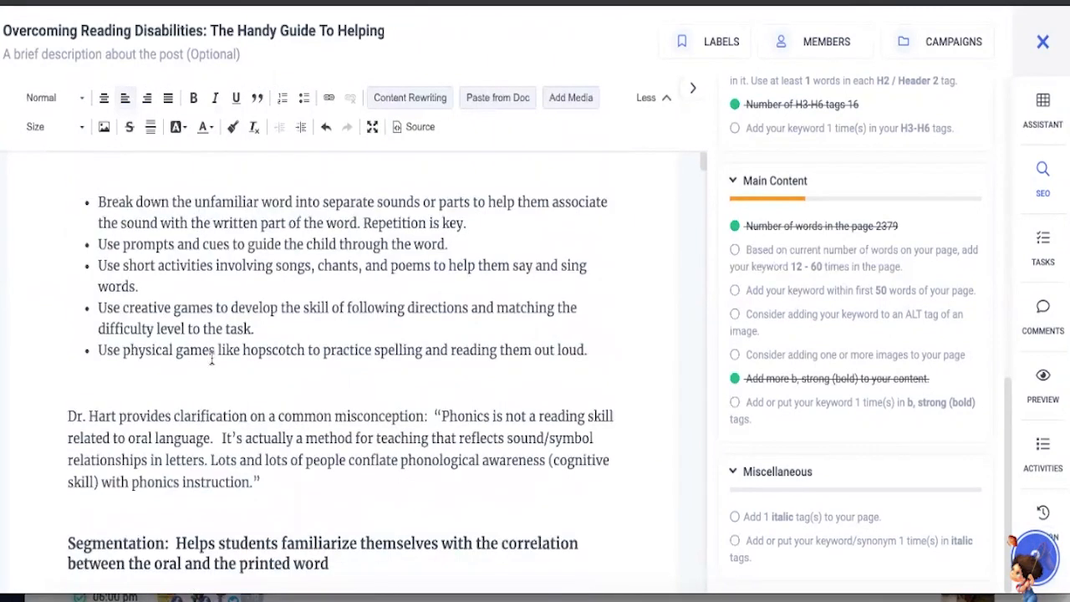
scroll(211, 358, "down", 3)
scroll(211, 357, "down", 5)
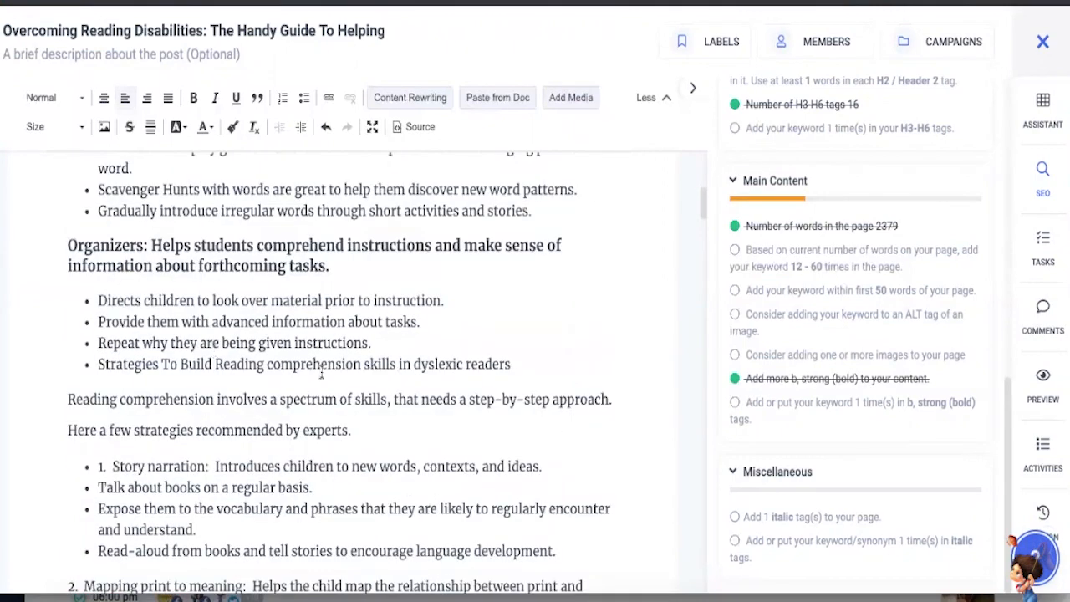
scroll(321, 374, "down", 2)
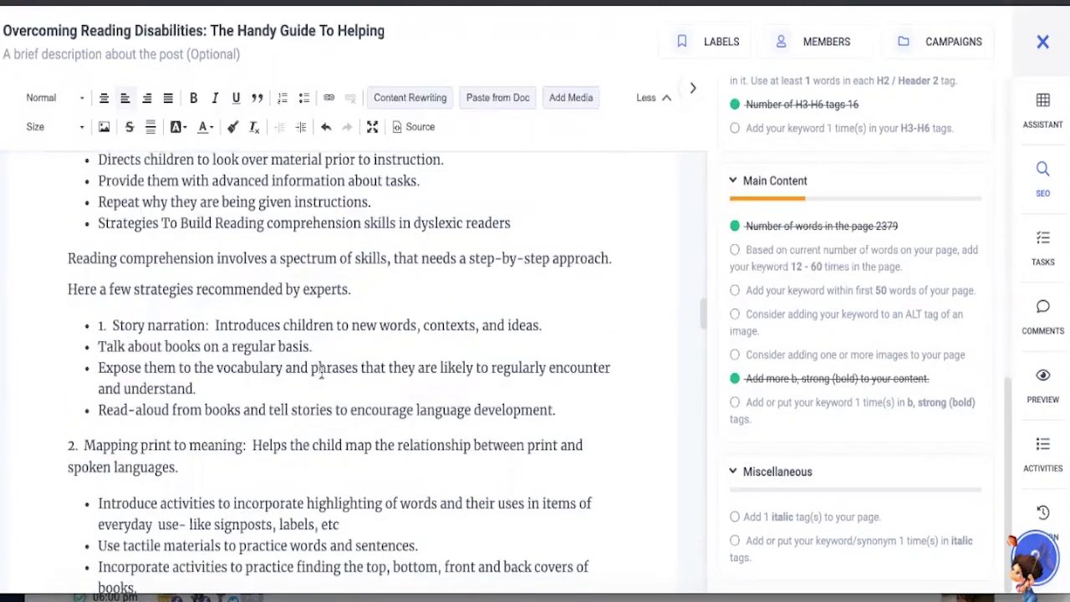
scroll(321, 373, "down", 2)
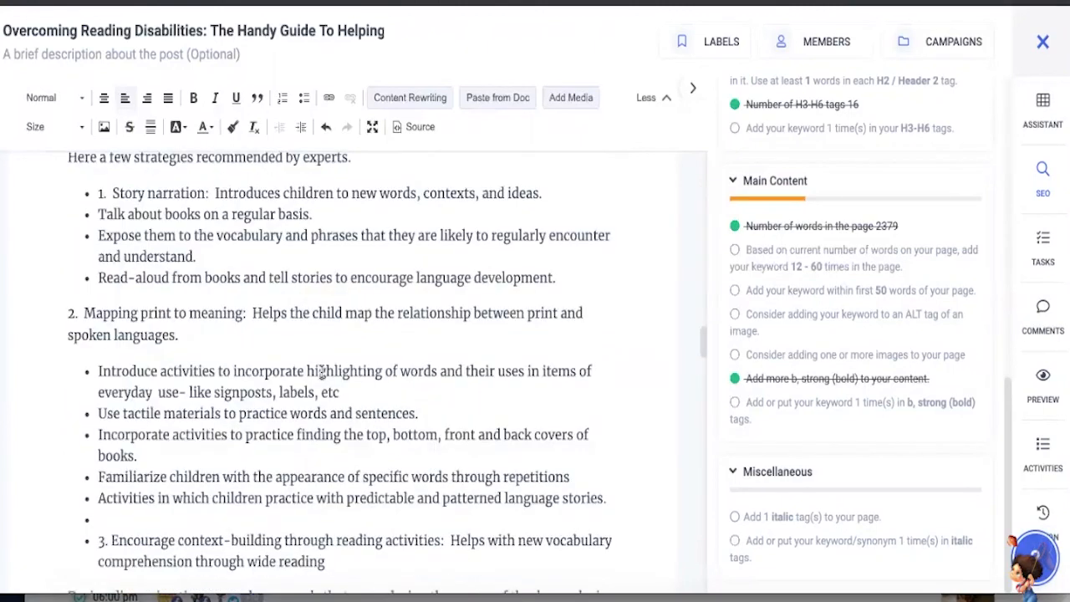
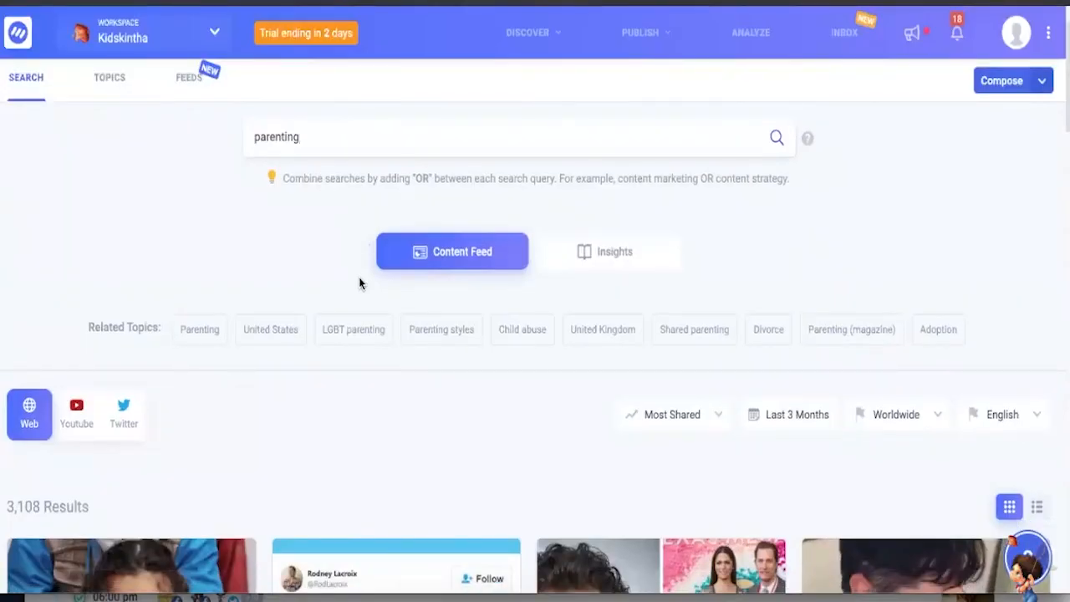
- Browse the web content results for "parenting" and examine each article card's influencer shares, engagement, trending score and sentiment
scroll(360, 283, "down", 1)
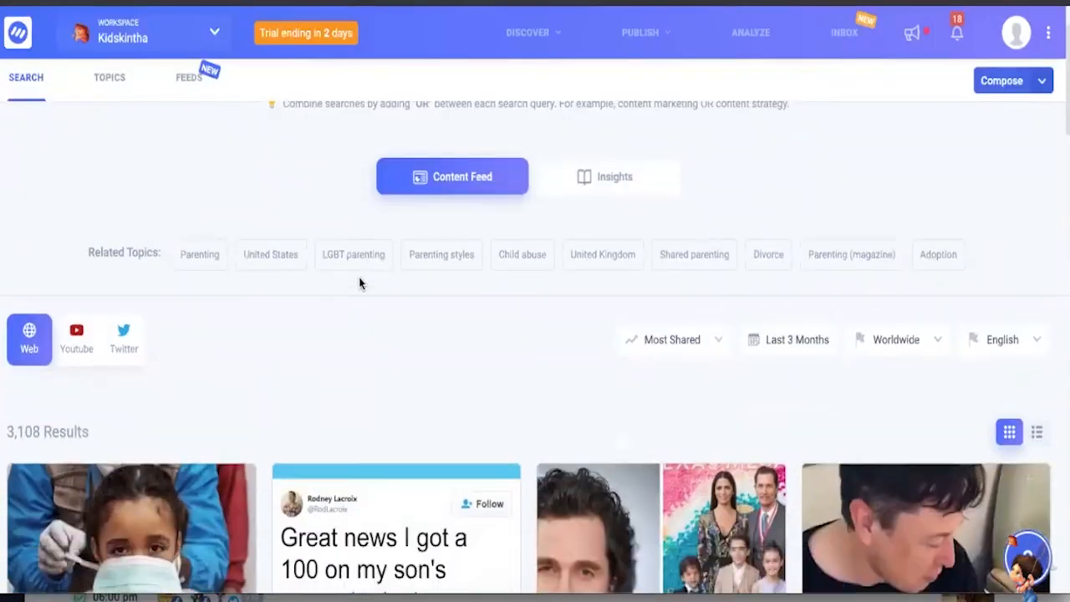
scroll(361, 283, "down", 2)
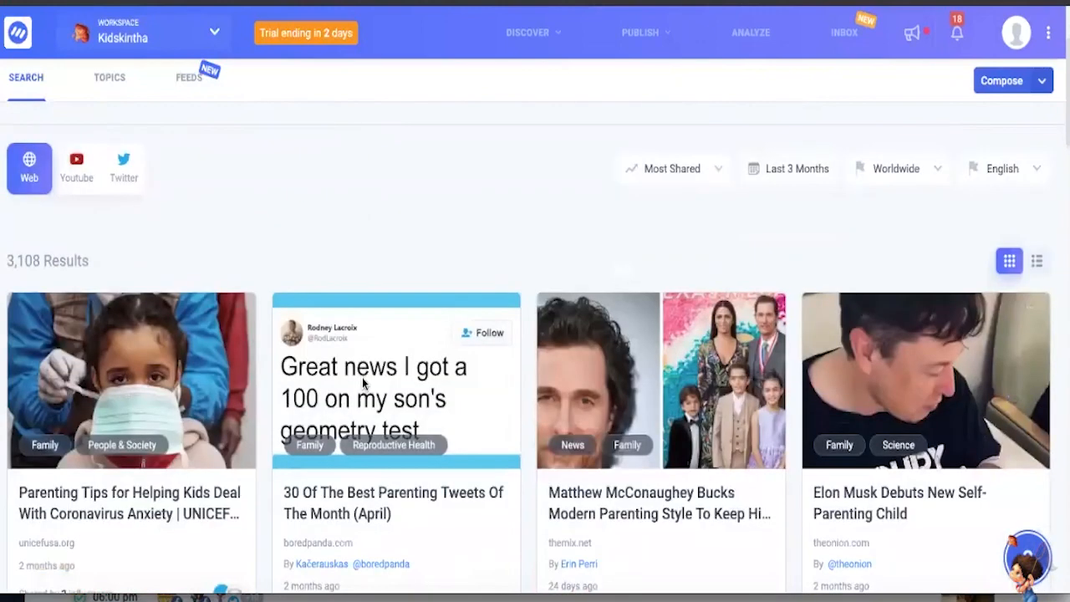
scroll(376, 410, "down", 1)
scroll(389, 429, "down", 1)
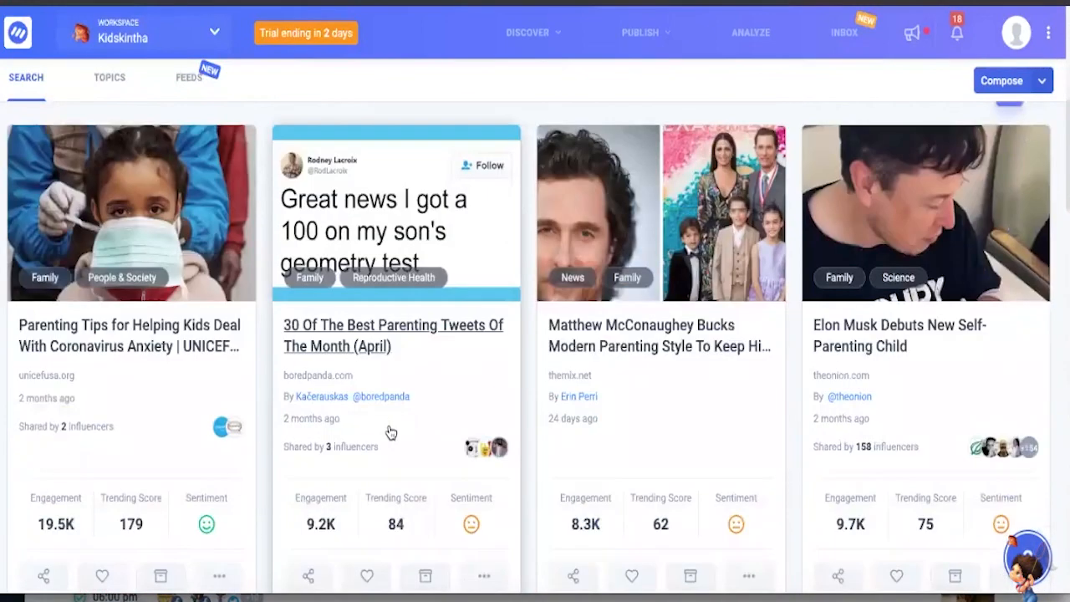
scroll(389, 432, "down", 1)
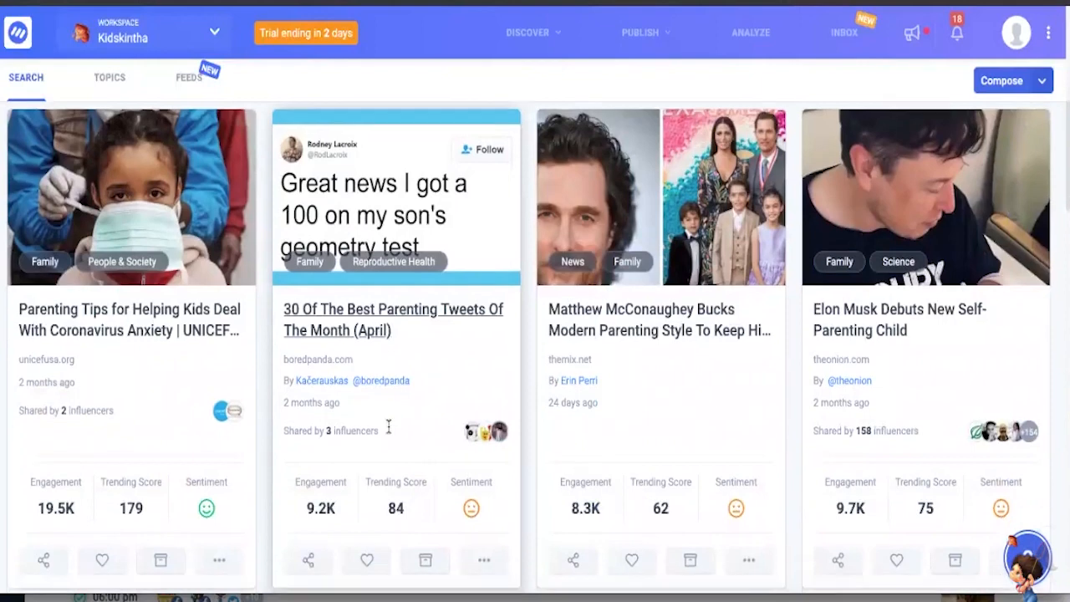
scroll(389, 427, "down", 1)
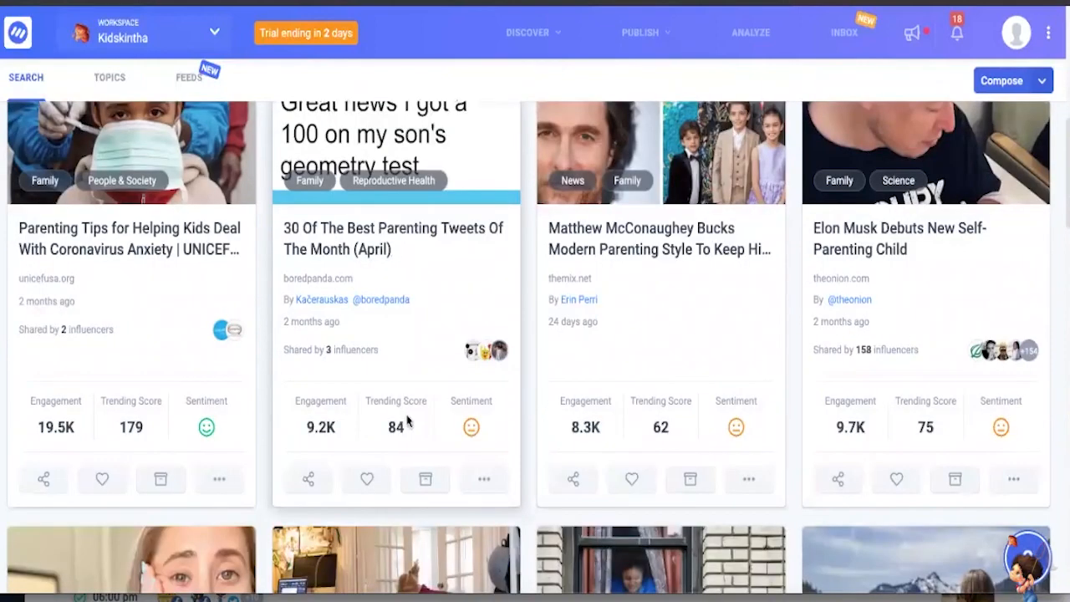
scroll(351, 444, "up", 3)
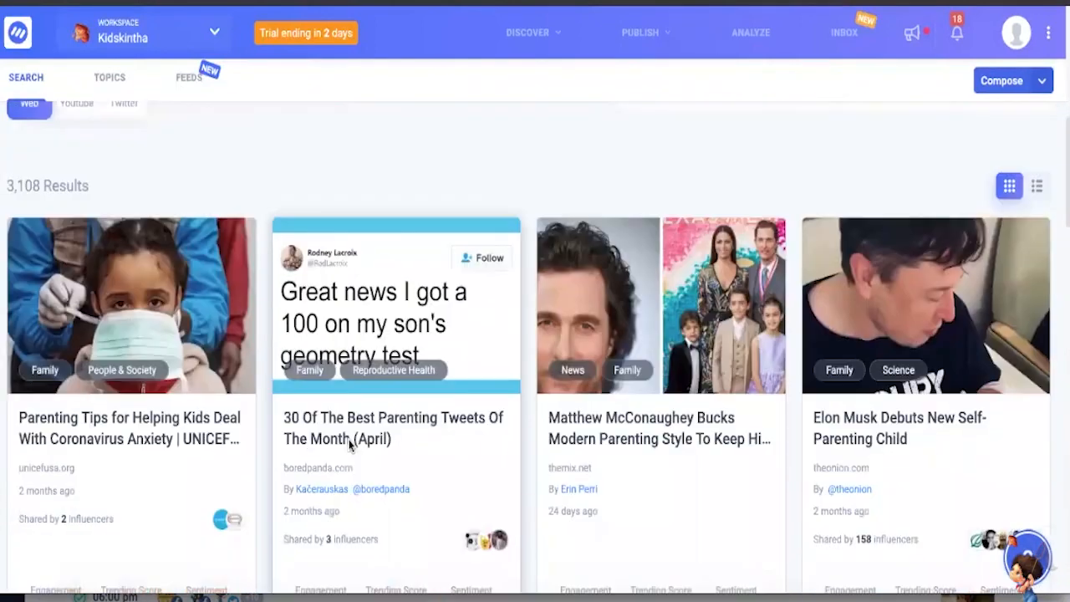
scroll(394, 418, "down", 1)
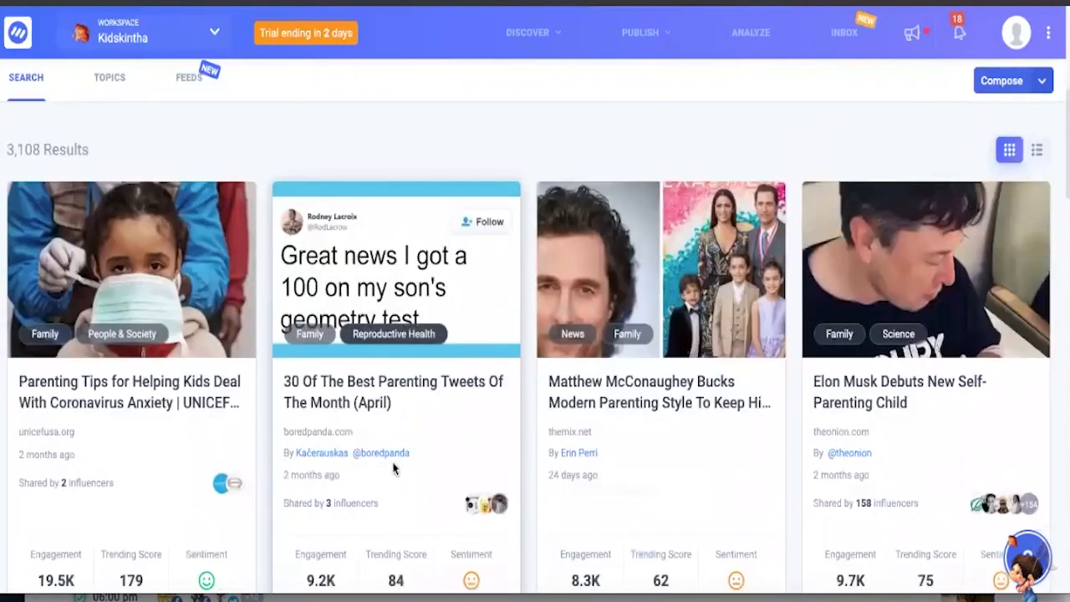
scroll(397, 451, "down", 2)
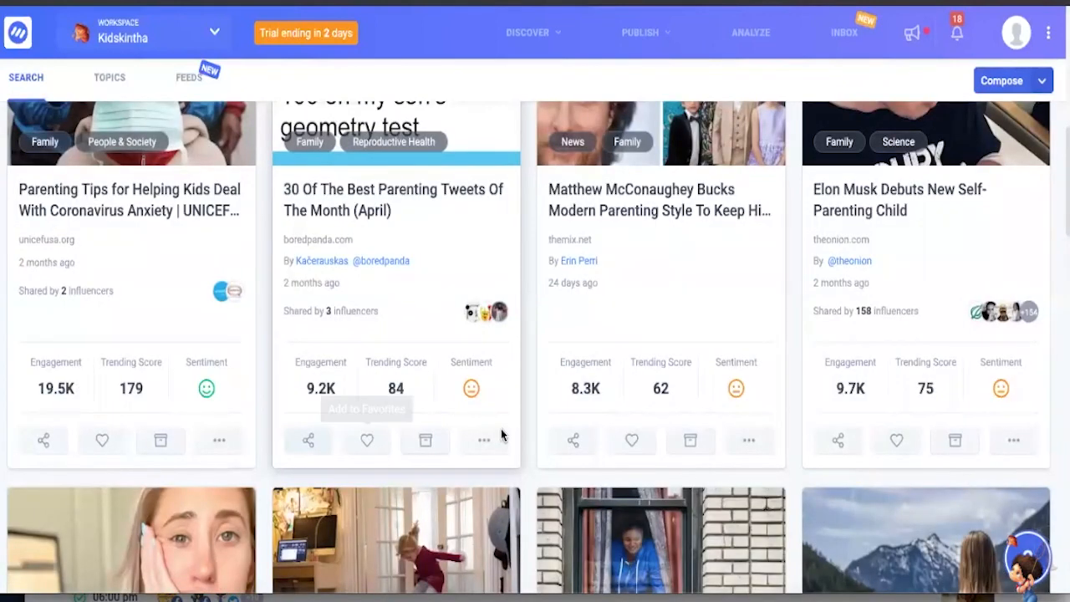
- Review the Twitter influencers who shared "30 Of The Best Parenting Tweets Of The Month (April)" and close their list
left_click(480, 447)
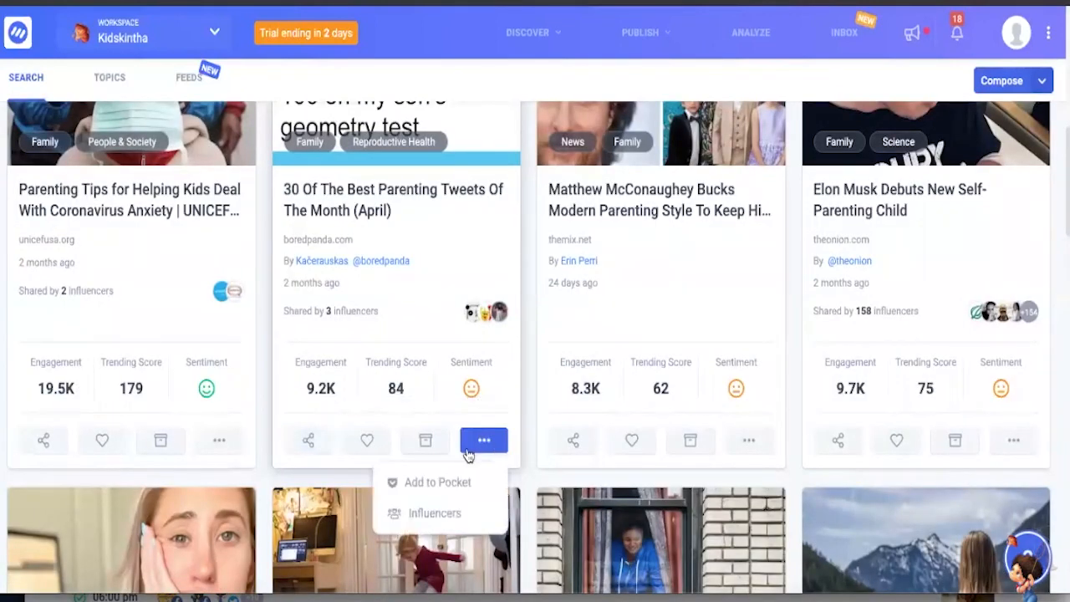
left_click(432, 515)
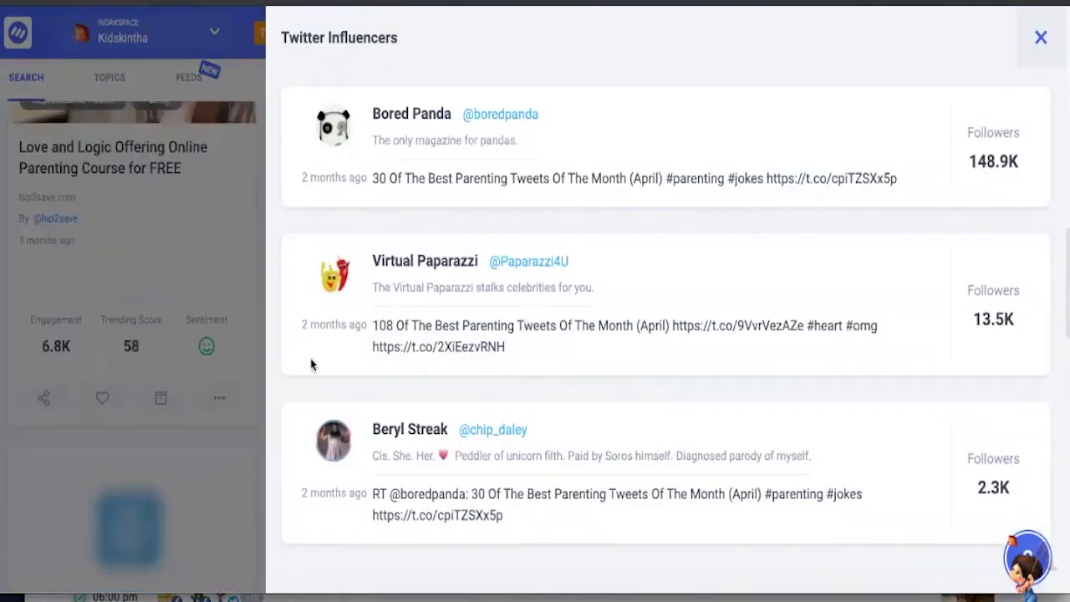
left_click(257, 325)
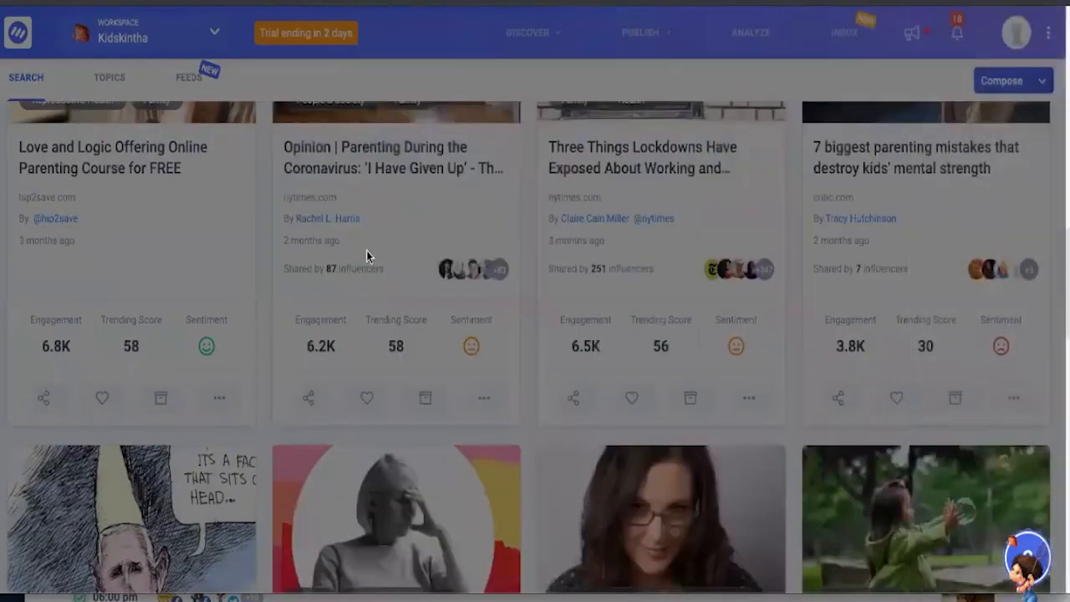
- Look over the parenting search page again, covering the result filters, related topics and search field
scroll(367, 253, "up", 4)
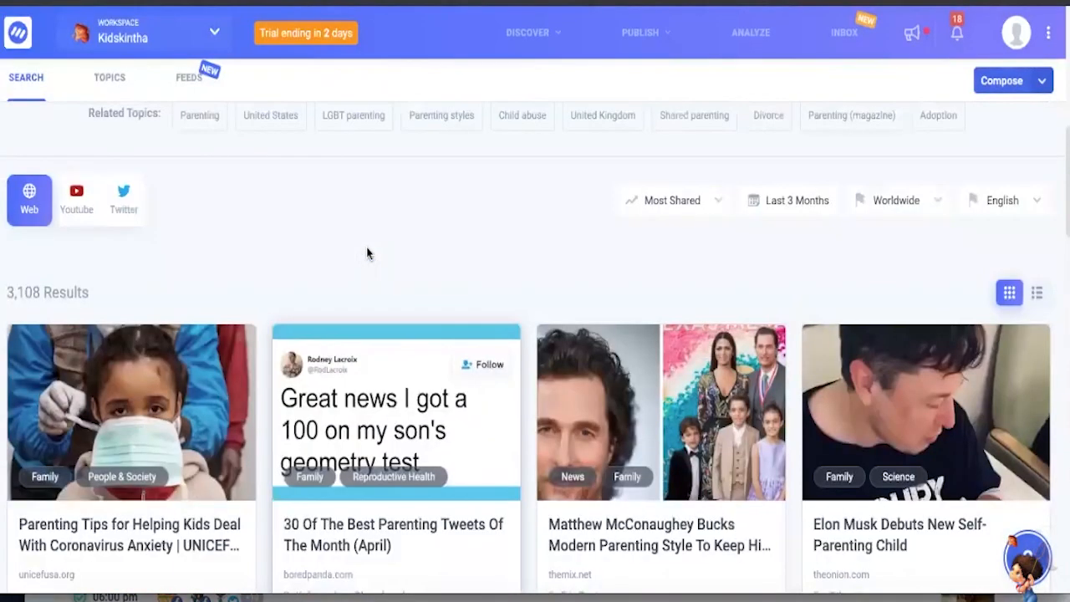
scroll(367, 252, "down", 1)
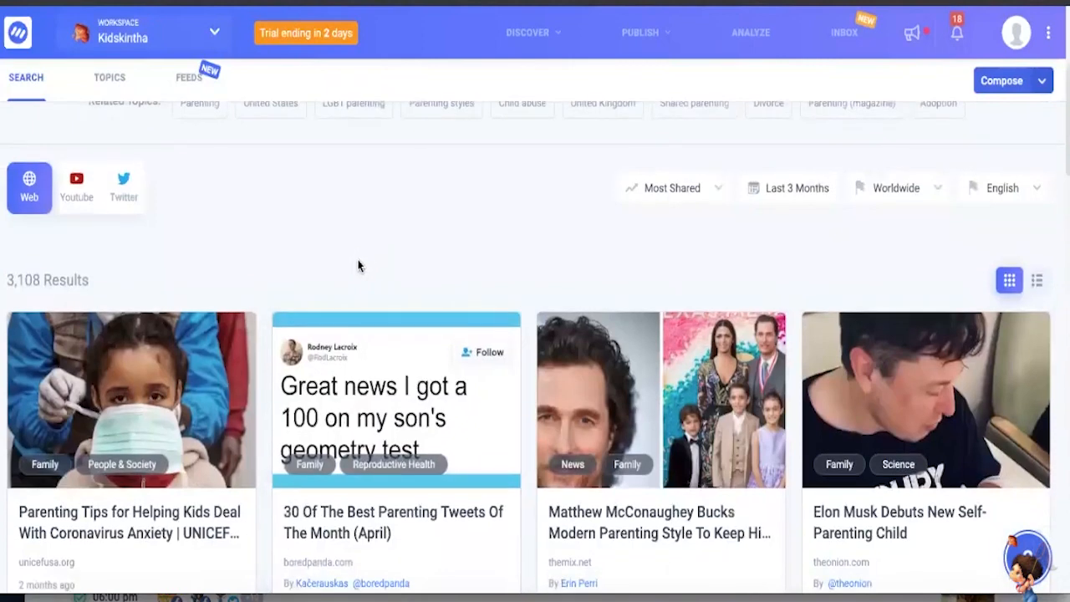
scroll(352, 254, "up", 5)
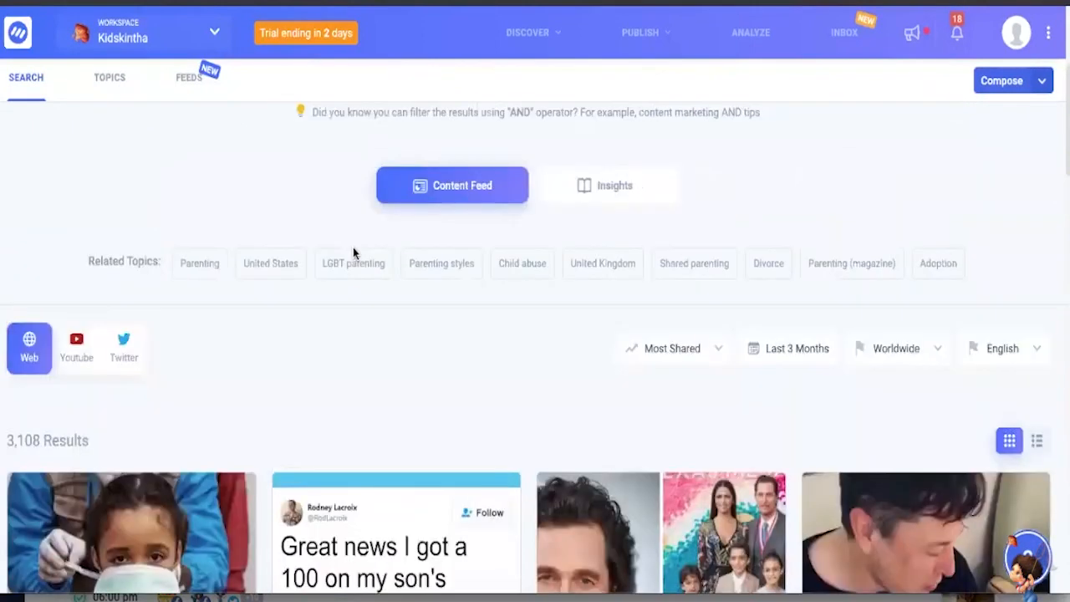
scroll(352, 253, "down", 1)
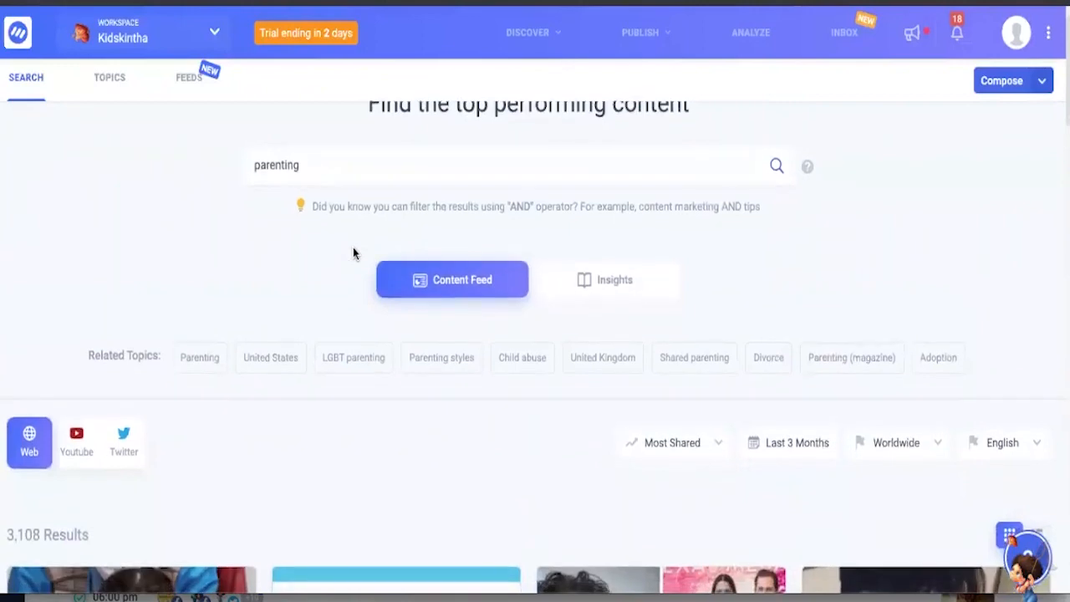
scroll(353, 251, "down", 4)
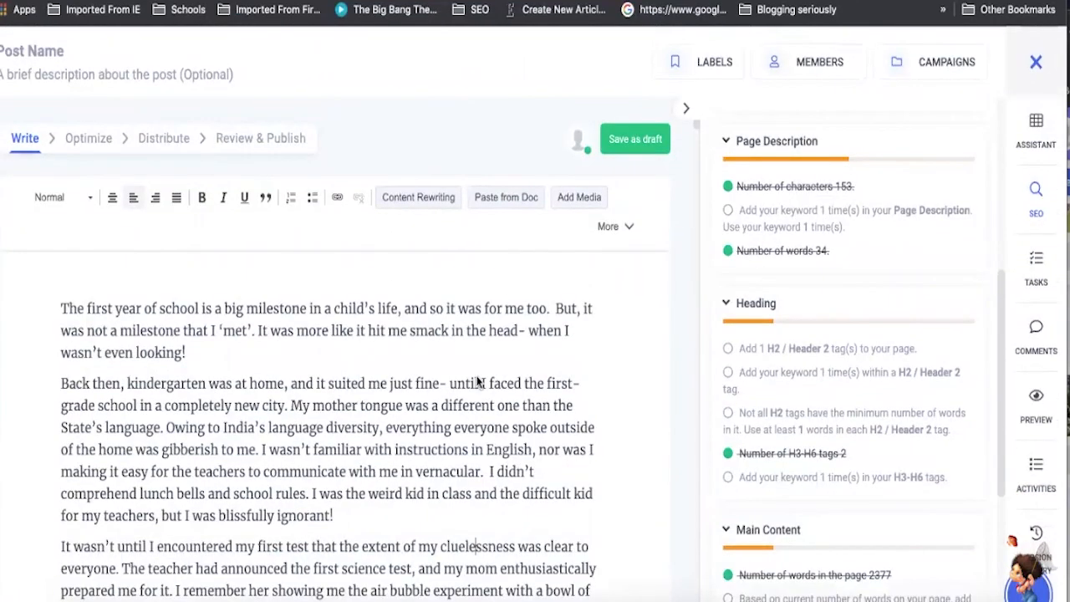
- Read through the untitled blog draft from the first-year-of-school introduction to the section on dyslexia and IQ
scroll(478, 368, "down", 10)
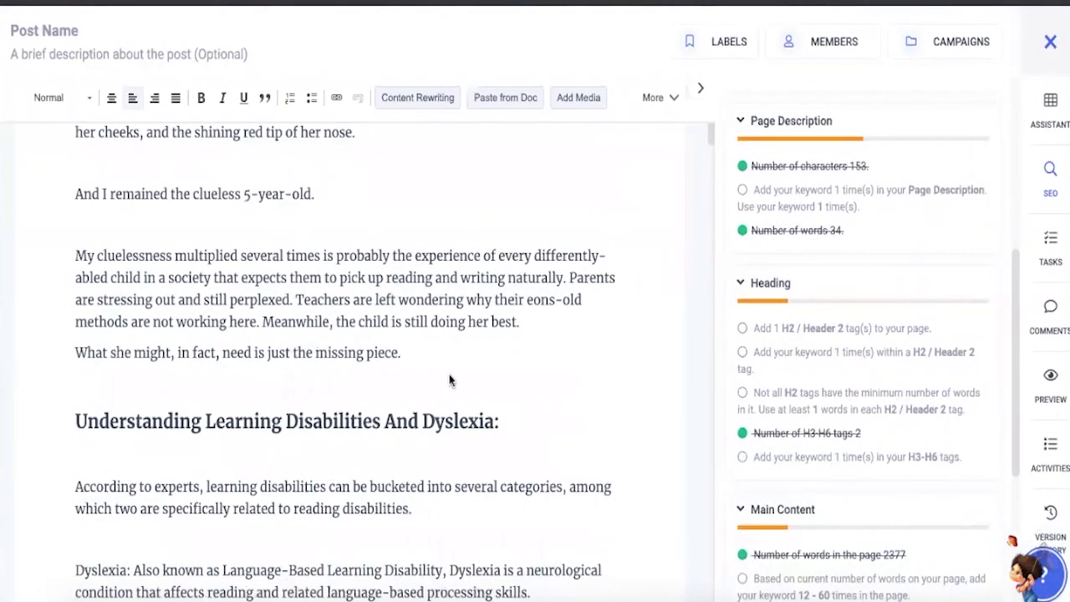
scroll(156, 498, "down", 5)
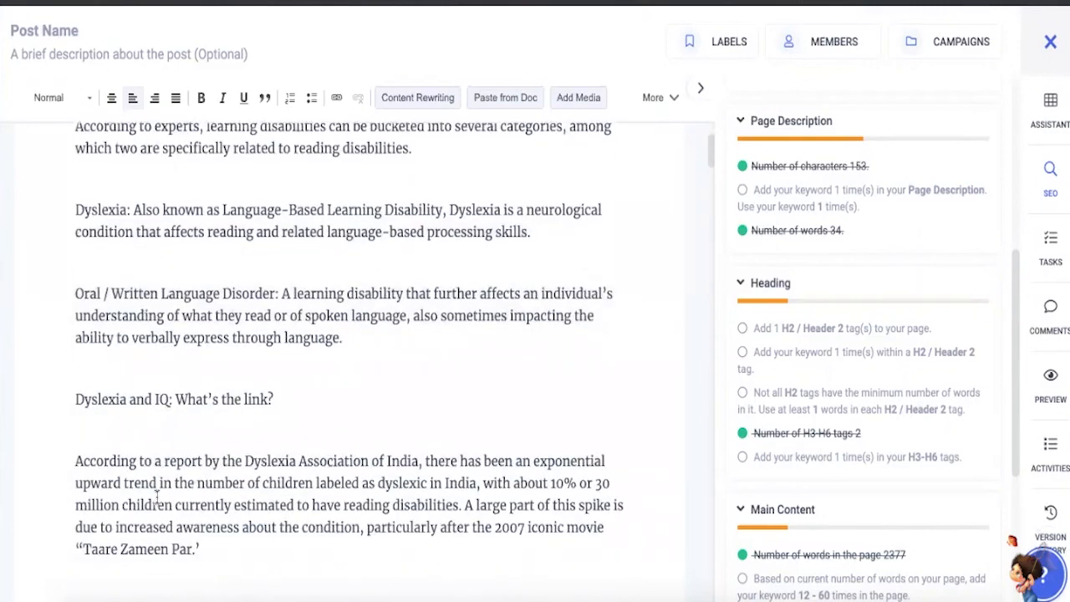
scroll(156, 498, "up", 1)
scroll(156, 497, "up", 5)
scroll(181, 361, "down", 1)
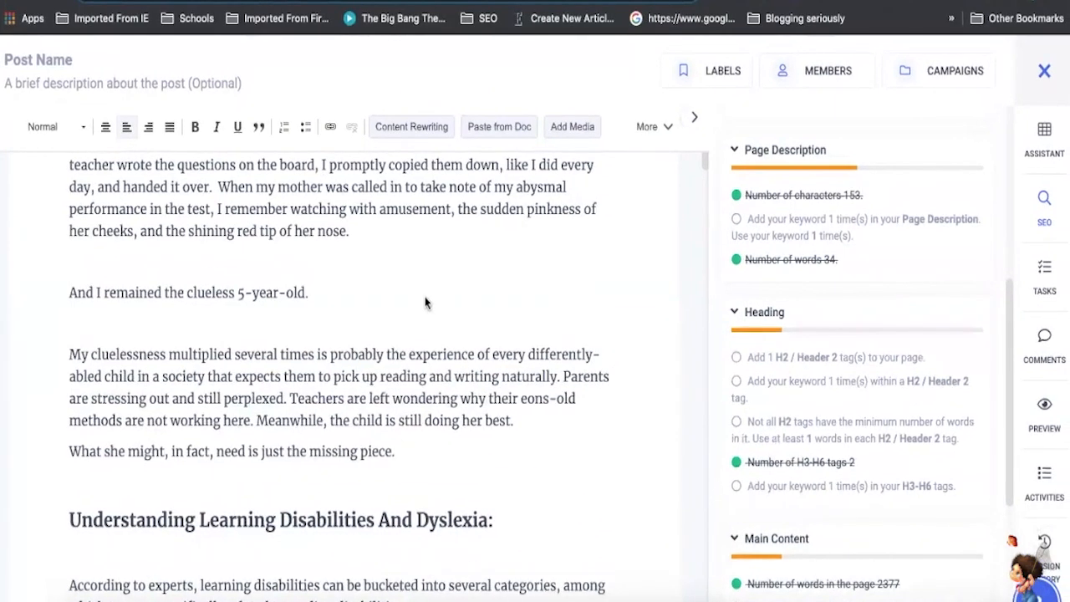
scroll(422, 305, "down", 1)
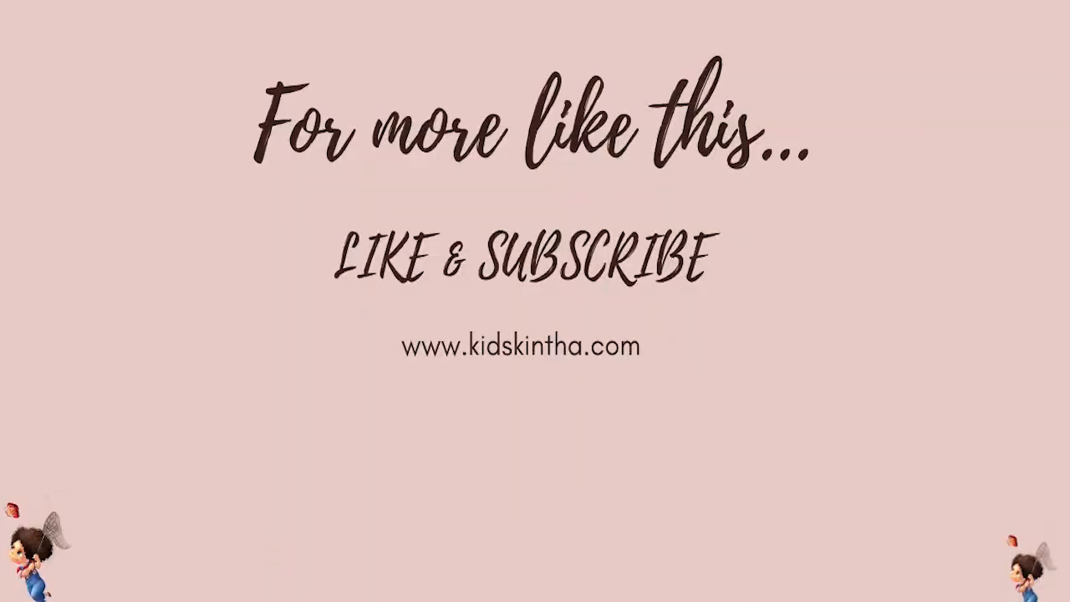